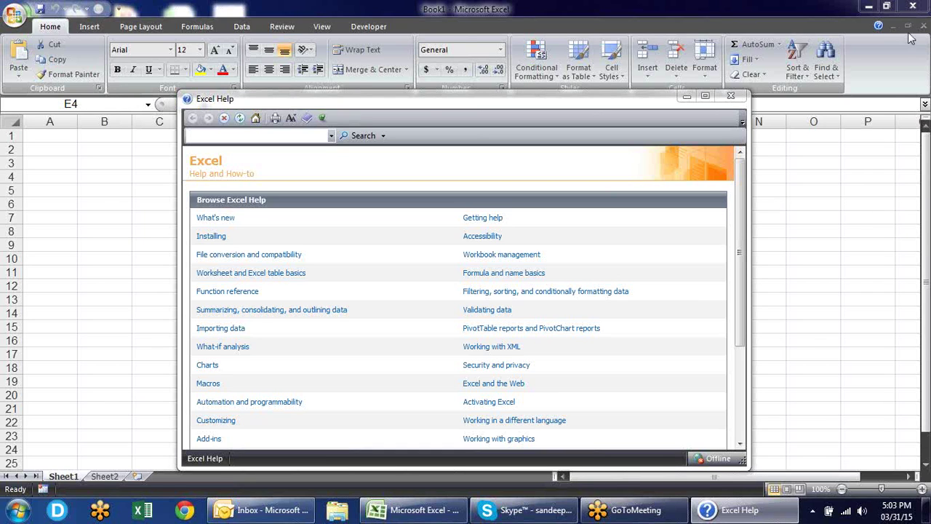
# Search Help for 'limits' and open the 'Excel specifications and limits' article maximized.
pyautogui.click(425, 109)
pyautogui.moveTo(421, 104); pyautogui.dragTo(382, 80)
pyautogui.write('limits')
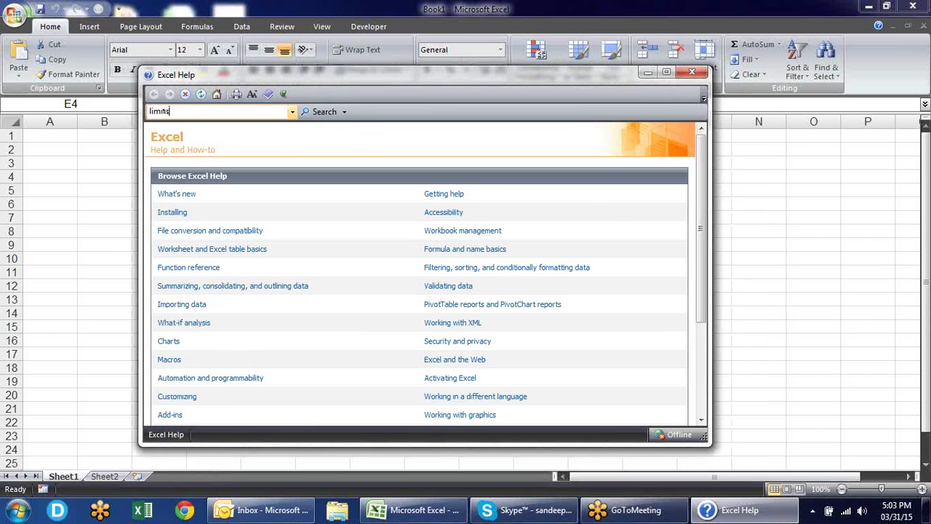
pyautogui.press('Return')
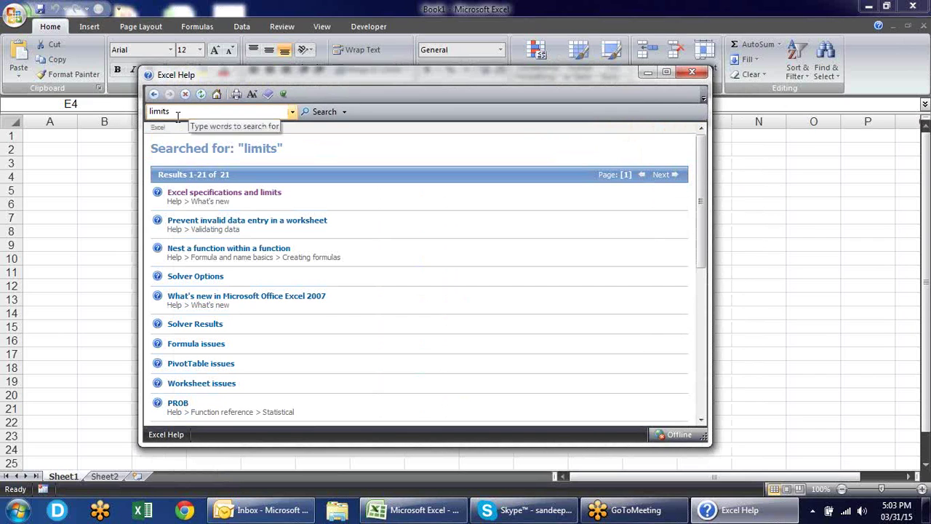
pyautogui.click(273, 197)
pyautogui.click(666, 73)
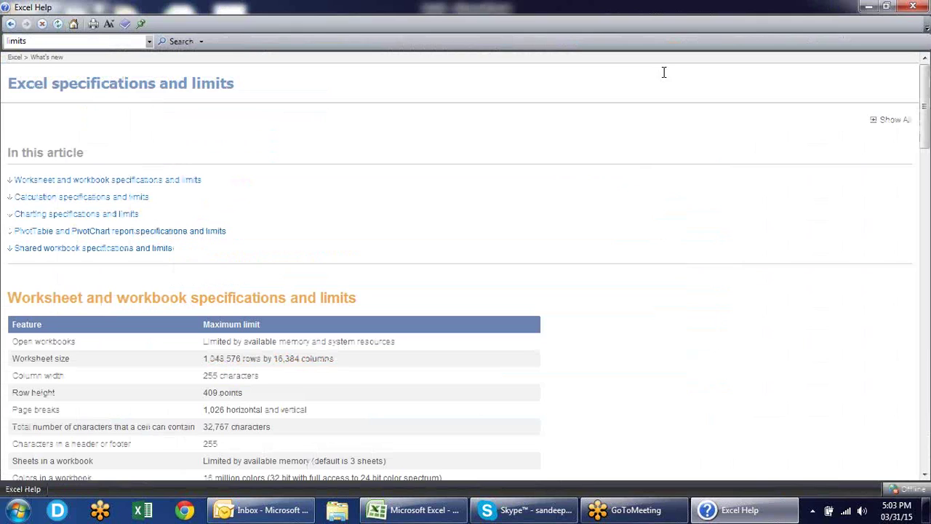
# Highlight the 255-character column width and 409-point row height limits.
pyautogui.scroll(-3, 324, 195)
pyautogui.scroll(-3, 356, 196)
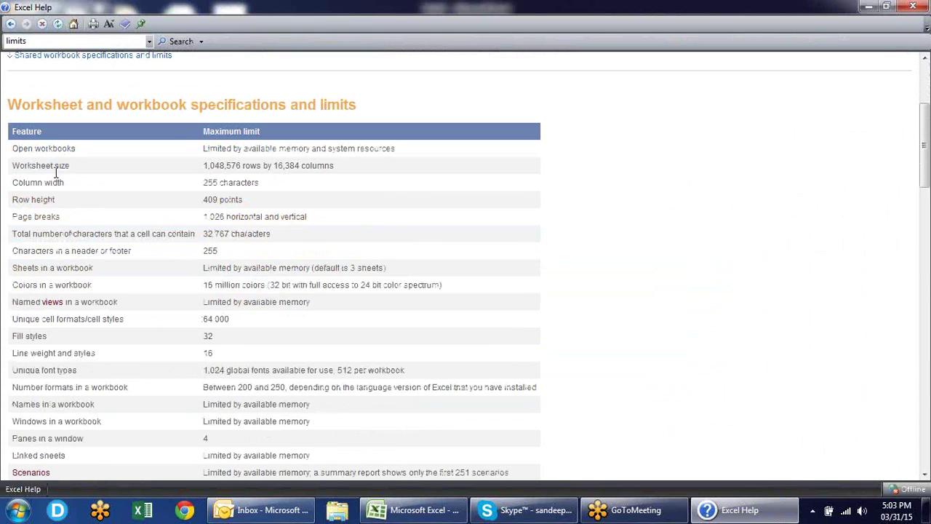
pyautogui.moveTo(201, 182); pyautogui.dragTo(280, 181)
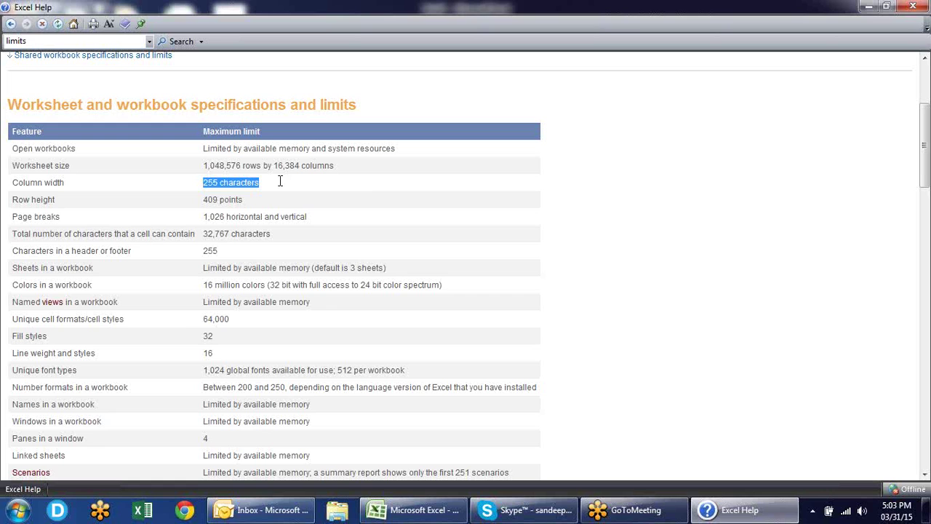
pyautogui.click(211, 195)
pyautogui.moveTo(208, 203); pyautogui.dragTo(268, 210)
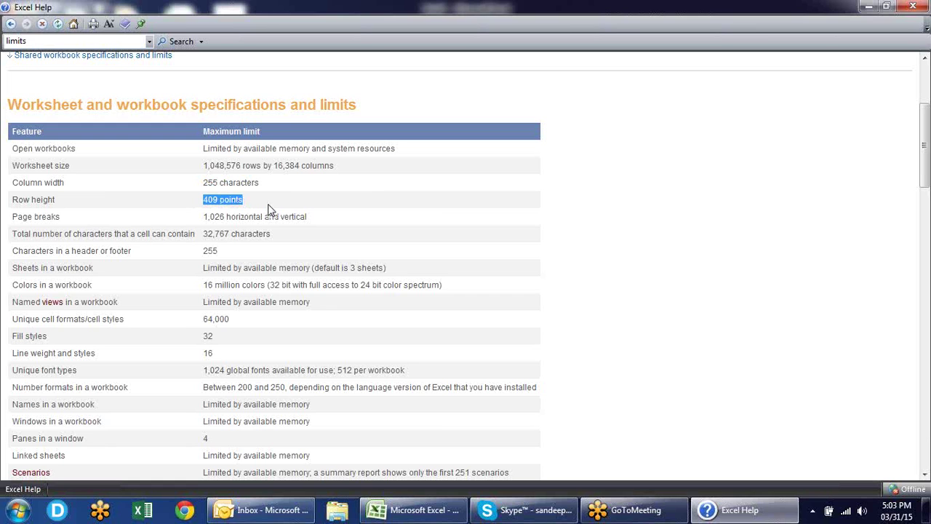
# Scroll down to the calculation specifications and highlight the earliest allowed date.
pyautogui.scroll(-2, 275, 207)
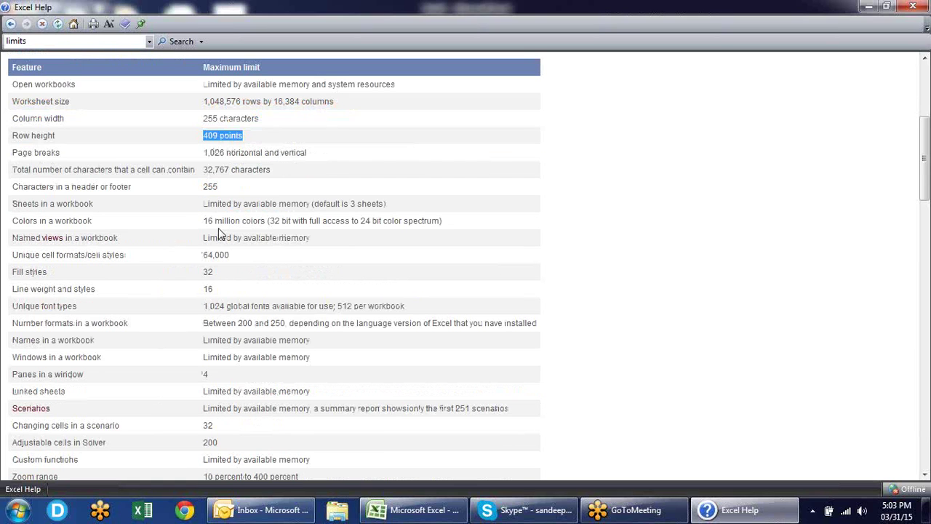
pyautogui.scroll(-2, 233, 236)
pyautogui.scroll(2, 245, 237)
pyautogui.scroll(-2, 245, 237)
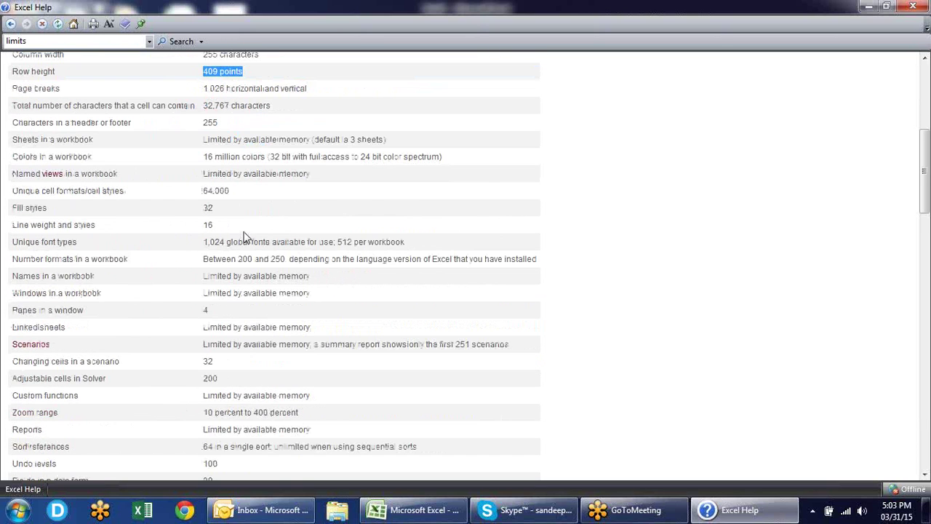
pyautogui.scroll(-2, 245, 237)
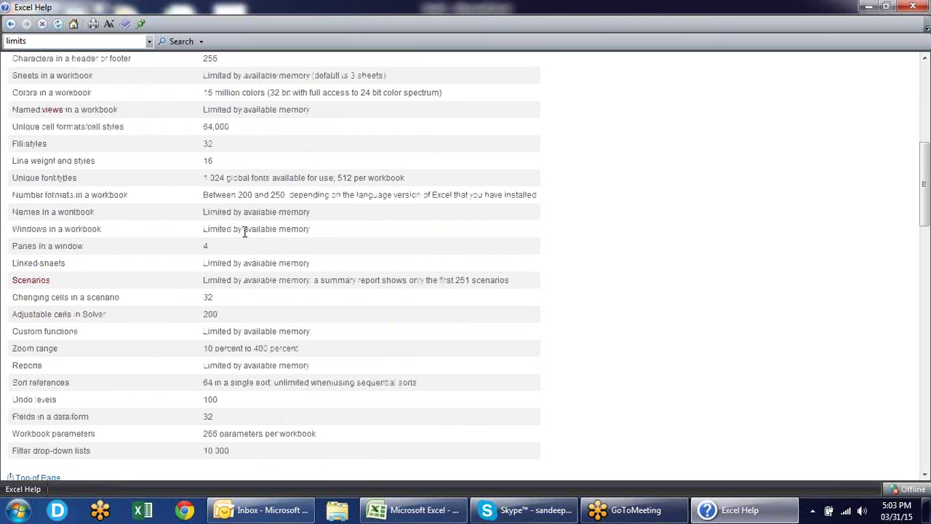
pyautogui.scroll(-4, 247, 234)
pyautogui.scroll(10, 260, 264)
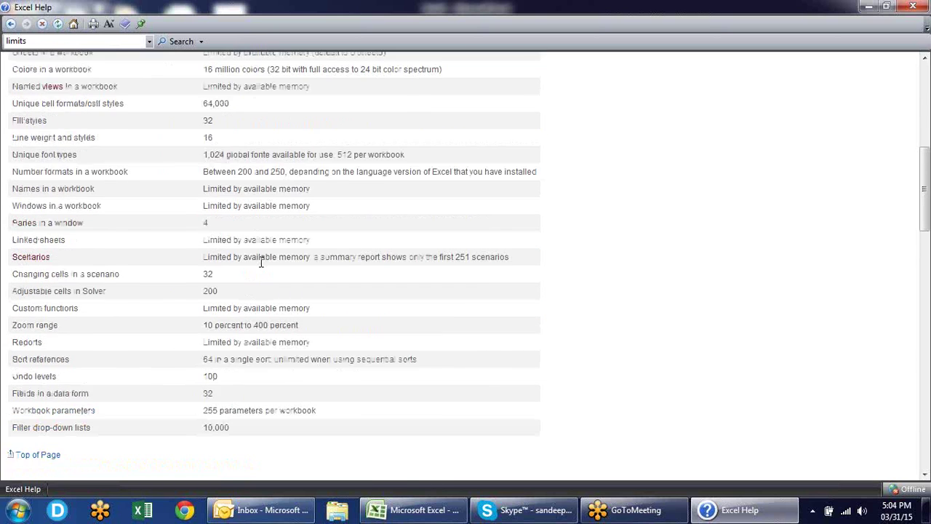
pyautogui.scroll(-2, 263, 267)
pyautogui.scroll(-5, 262, 267)
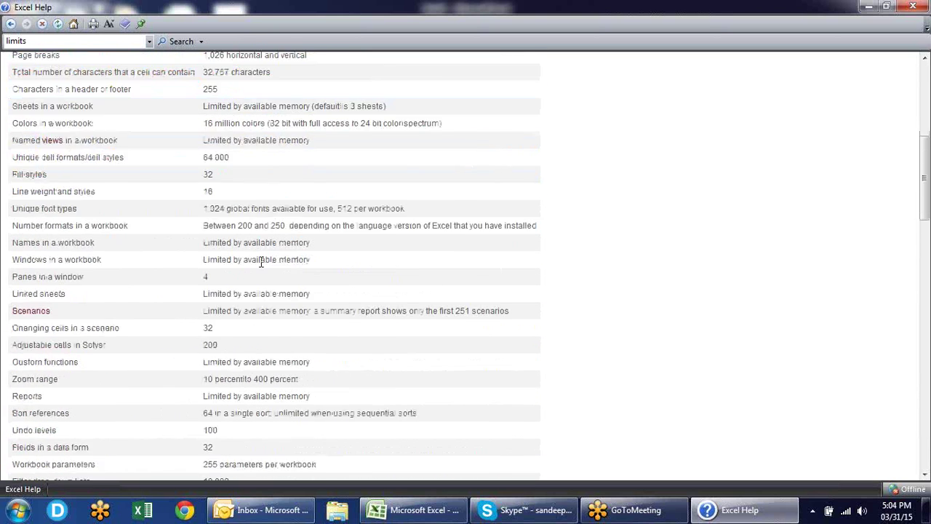
pyautogui.scroll(-6, 262, 267)
pyautogui.scroll(-4, 264, 267)
pyautogui.scroll(-2, 264, 267)
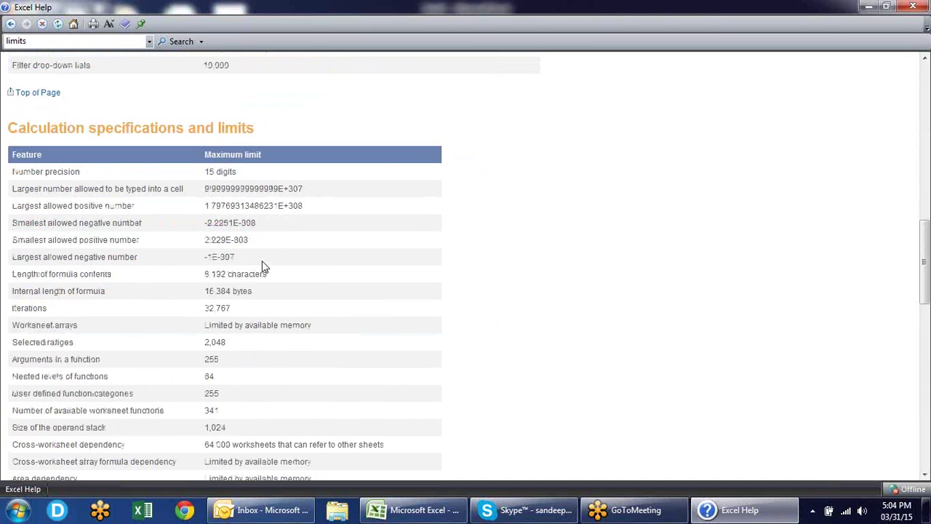
pyautogui.scroll(-3, 263, 266)
pyautogui.scroll(-2, 263, 266)
pyautogui.scroll(-2, 263, 266)
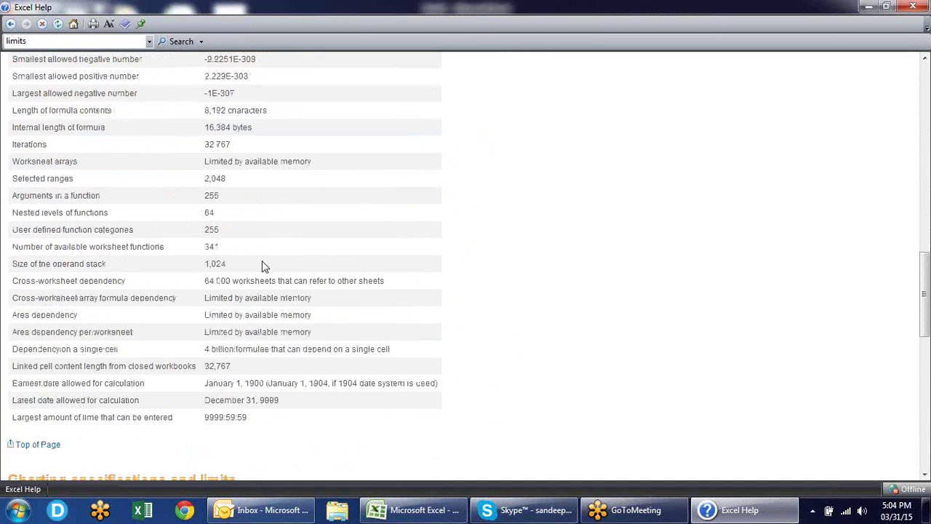
pyautogui.scroll(-2, 263, 266)
pyautogui.moveTo(234, 289); pyautogui.dragTo(328, 290)
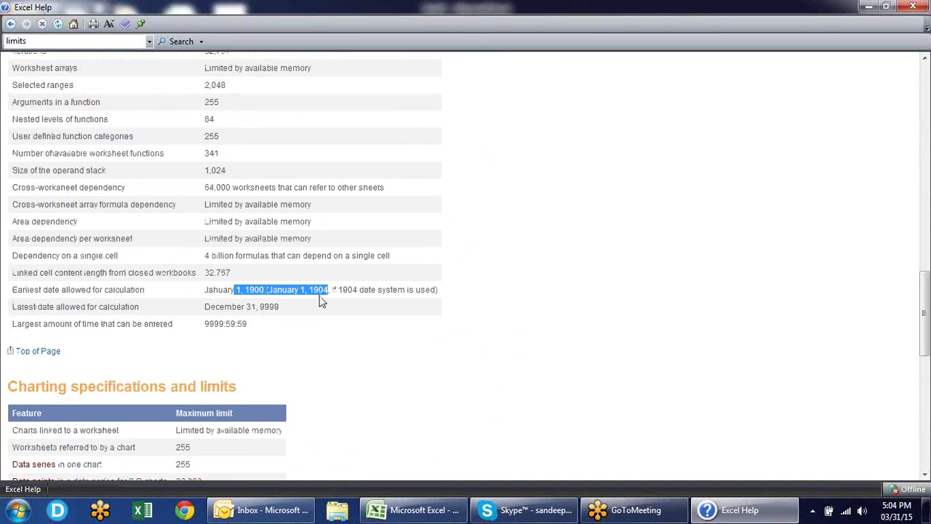
pyautogui.click(275, 188)
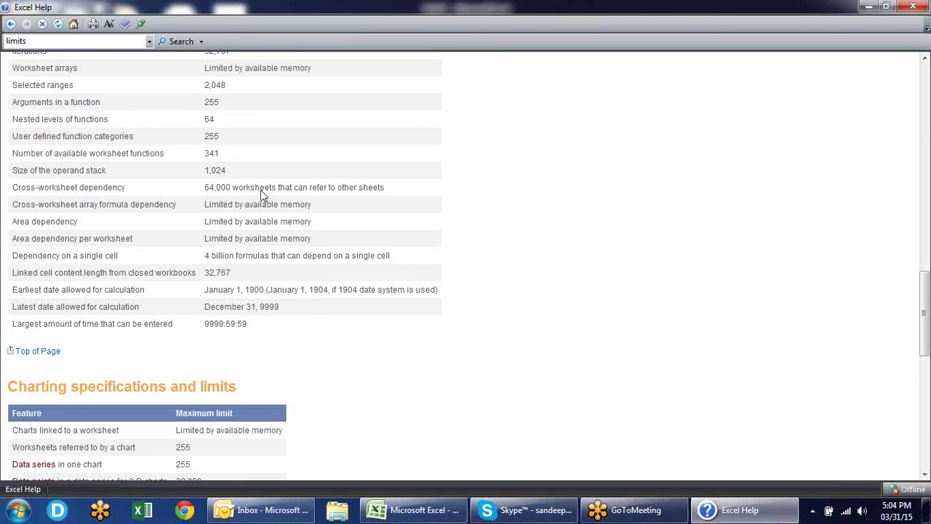
# Browse the remaining limit tables, then close the Help window.
pyautogui.scroll(-5, 269, 218)
pyautogui.scroll(-2, 277, 240)
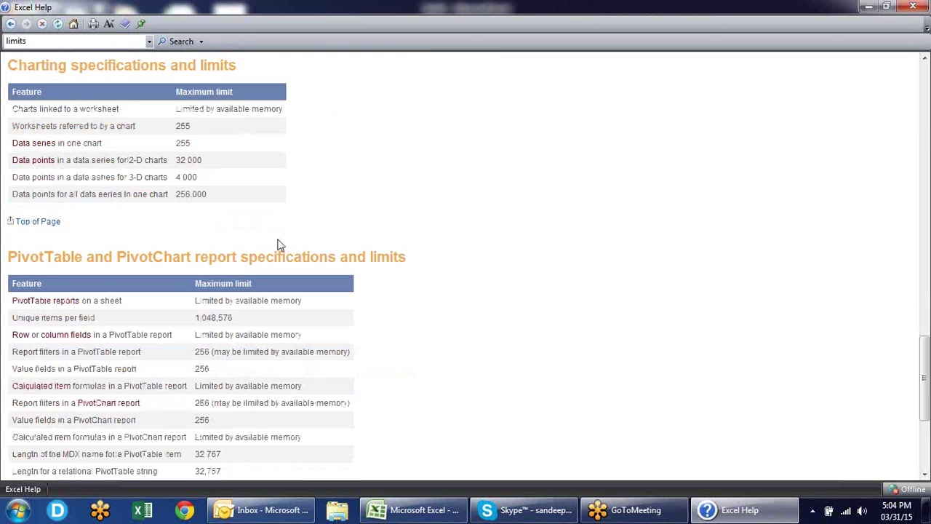
pyautogui.scroll(-1, 276, 243)
pyautogui.scroll(-4, 280, 244)
pyautogui.scroll(-1, 280, 244)
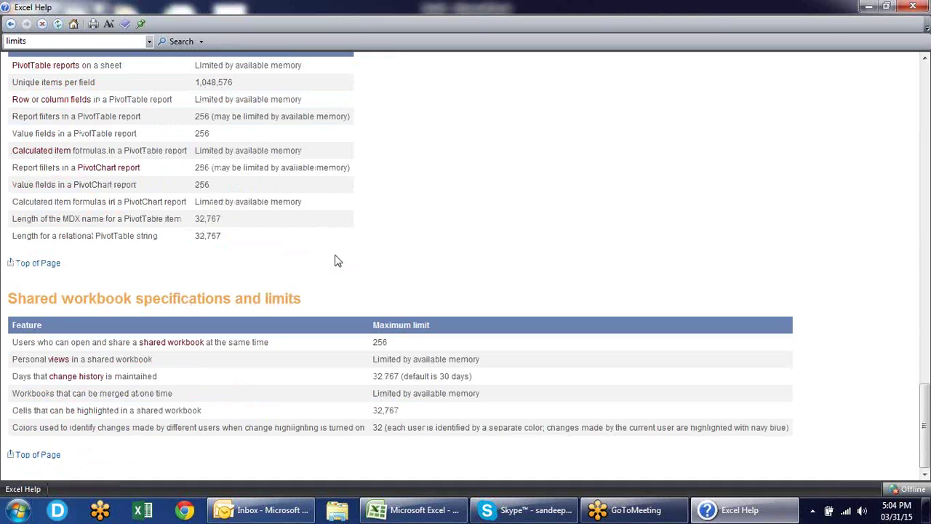
pyautogui.scroll(12, 338, 267)
pyautogui.scroll(8, 342, 272)
pyautogui.scroll(12, 353, 274)
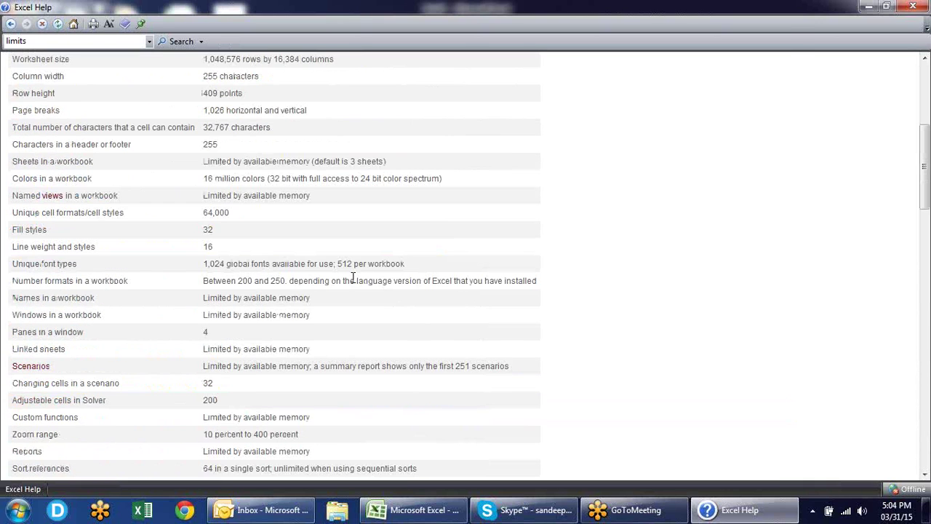
pyautogui.scroll(7, 348, 282)
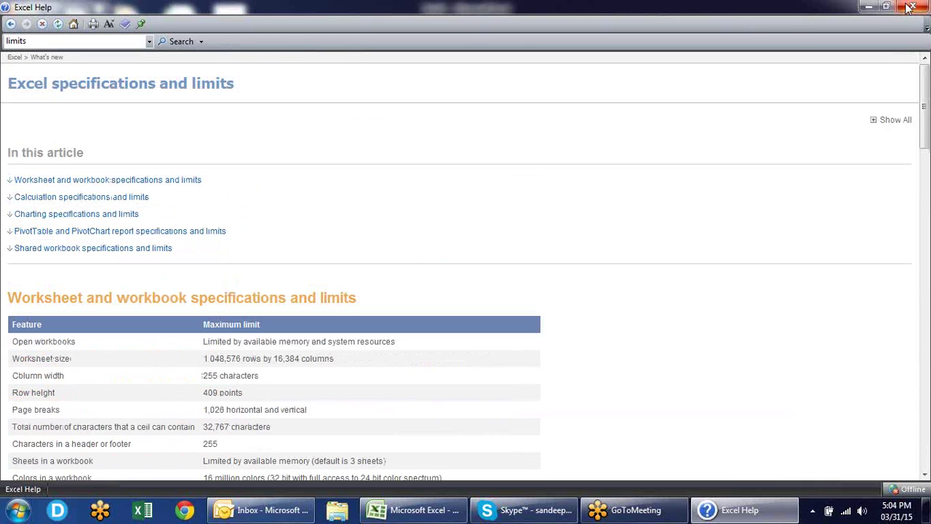
pyautogui.click(911, 7)
# Back on the empty Book1 sheet, check the Borders list without applying, then select D4:G10.
pyautogui.click(245, 231)
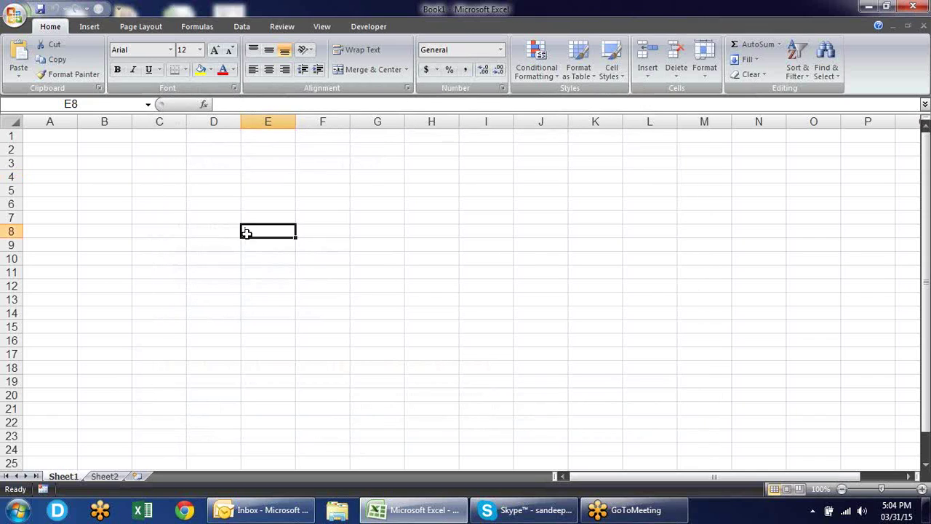
pyautogui.click(207, 179)
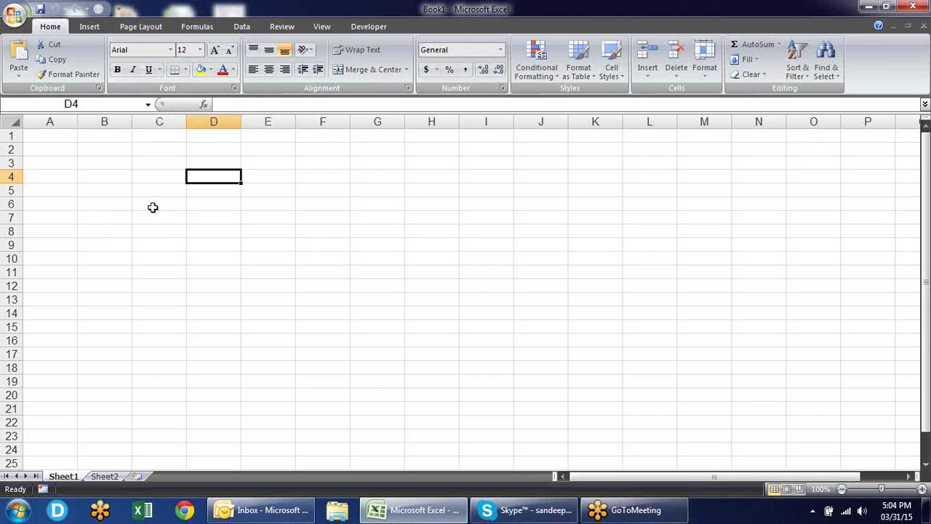
pyautogui.click(138, 191)
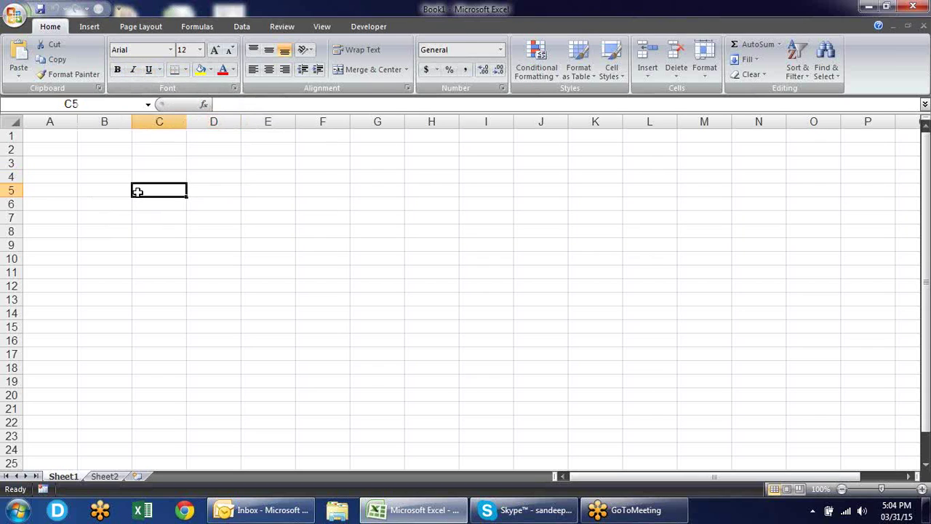
pyautogui.click(186, 69)
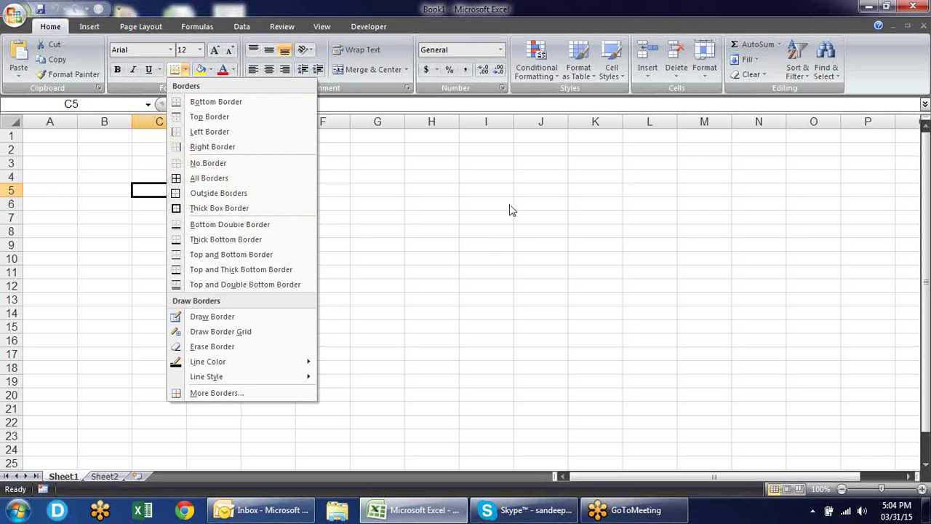
pyautogui.press('Escape')
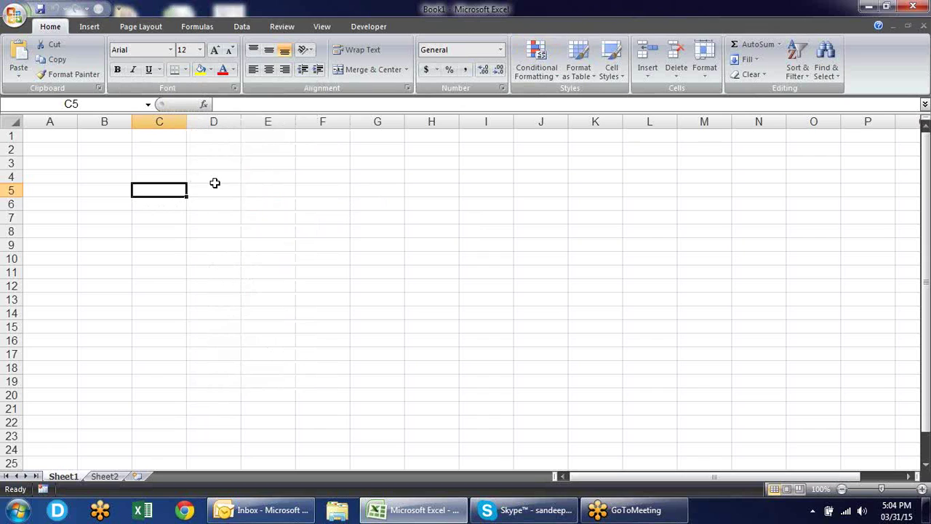
pyautogui.moveTo(215, 183); pyautogui.dragTo(359, 257)
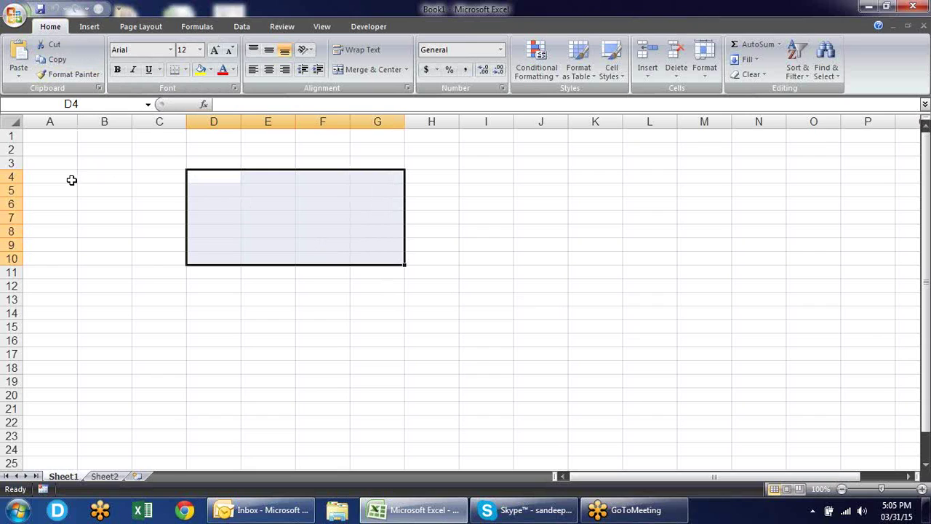
# Apply All Borders to D4:G10 with Alt, H, B, A, then deselect.
pyautogui.press('alt')
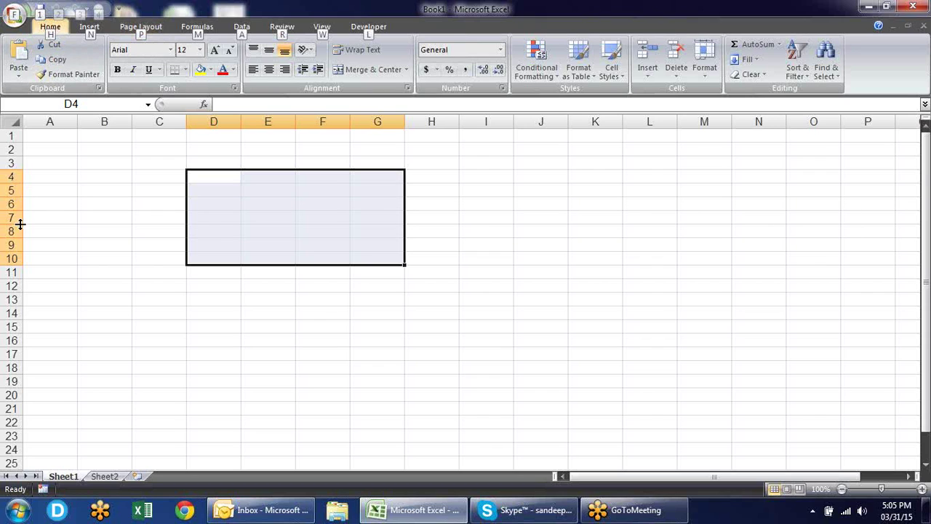
pyautogui.press('h')
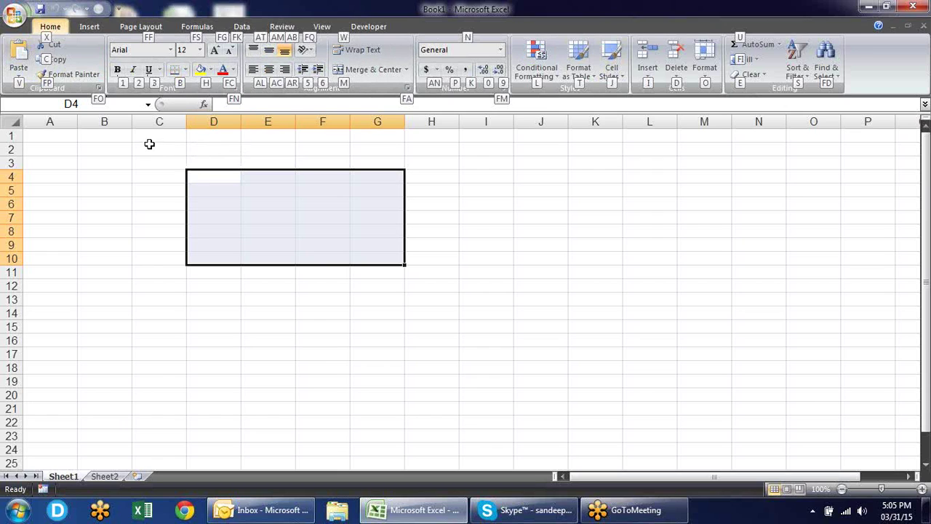
pyautogui.press('b')
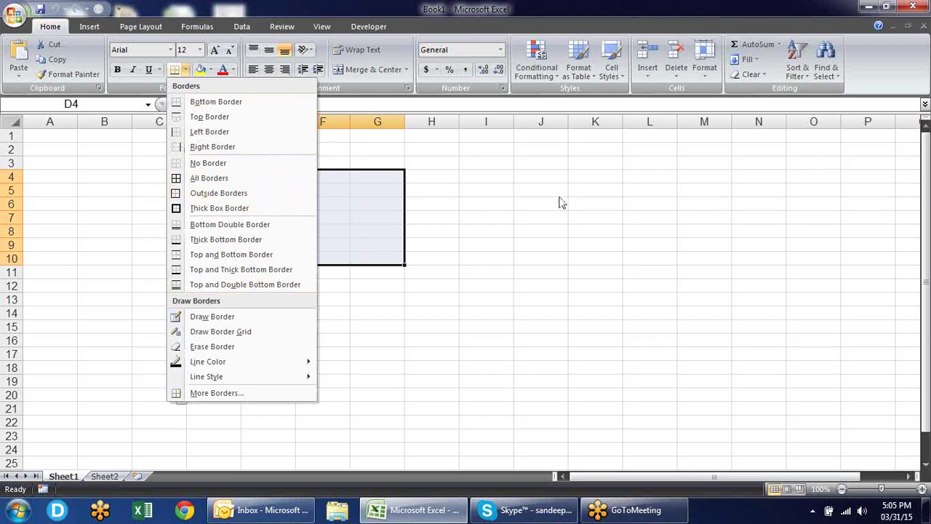
pyautogui.press('a')
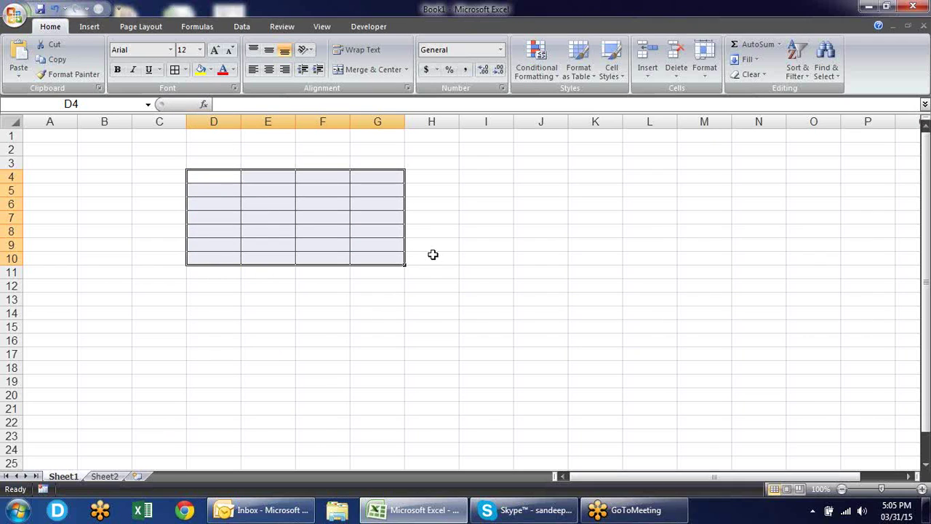
pyautogui.click(447, 286)
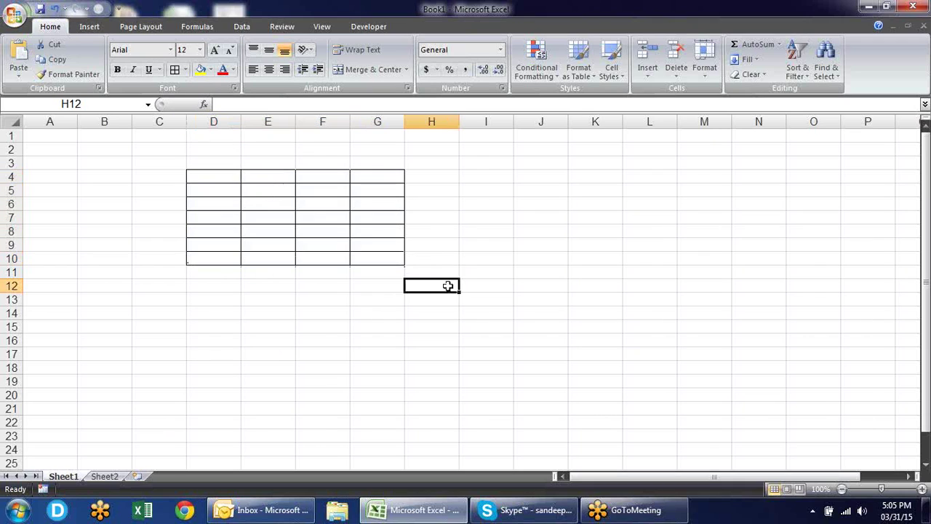
# Select I4:J9 and give it All Borders as a second table.
pyautogui.click(248, 202)
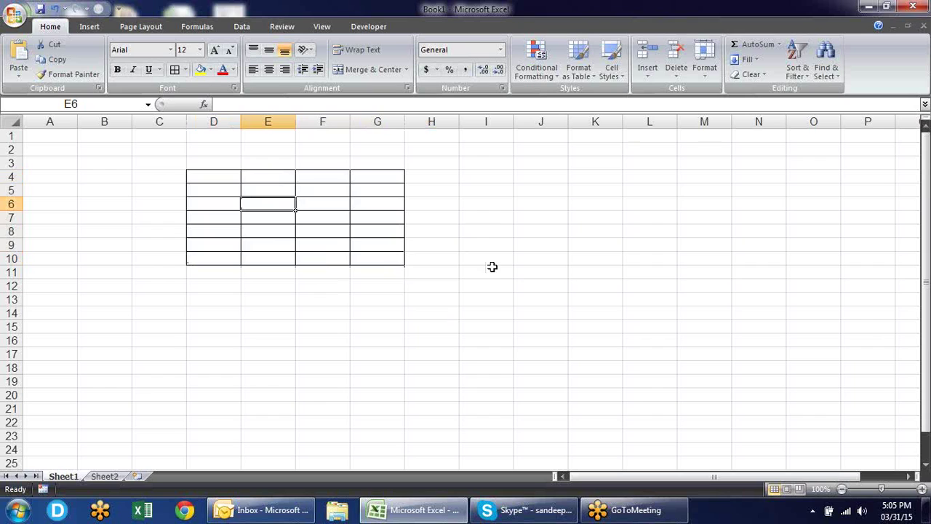
pyautogui.moveTo(464, 177); pyautogui.dragTo(559, 244)
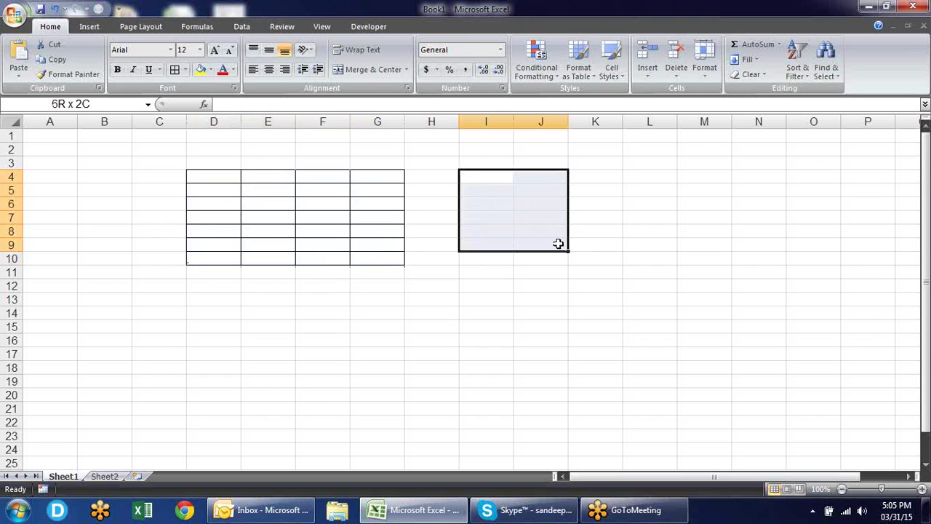
pyautogui.press('alt')
pyautogui.press('h')
pyautogui.press('b')
pyautogui.press('a')
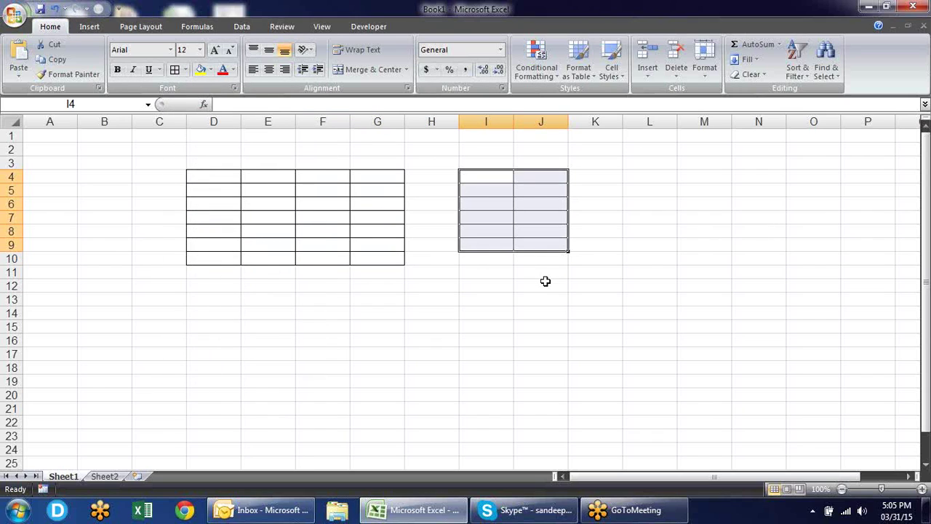
pyautogui.click(543, 283)
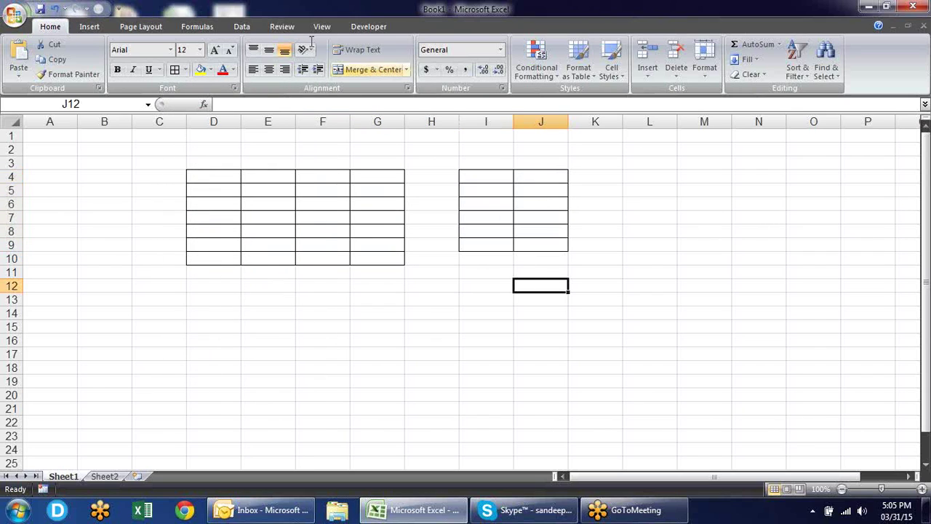
# Merge and center cells E5:F9 of the first table with Alt, H, M, C.
pyautogui.moveTo(270, 190)
pyautogui.mouseDown()
pyautogui.moveTo(329, 215)
pyautogui.moveTo(334, 242)
pyautogui.mouseUp()
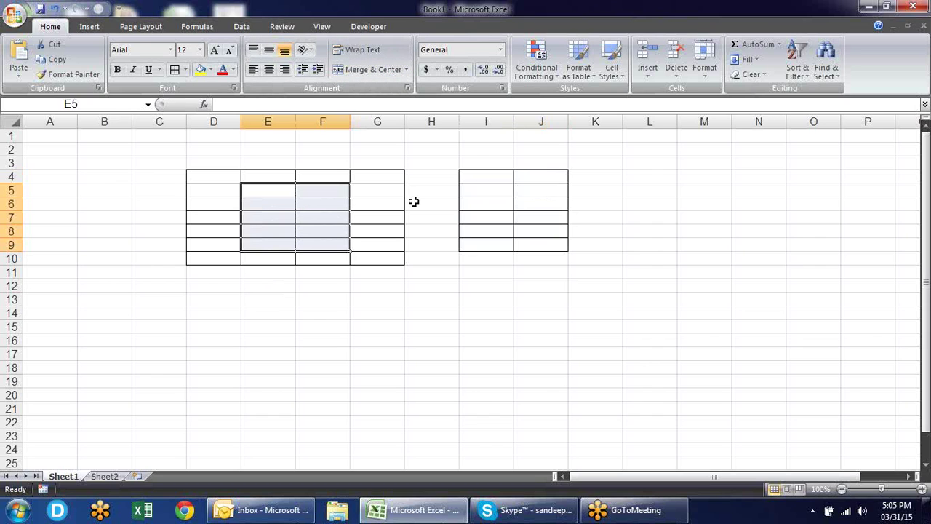
pyautogui.press('alt')
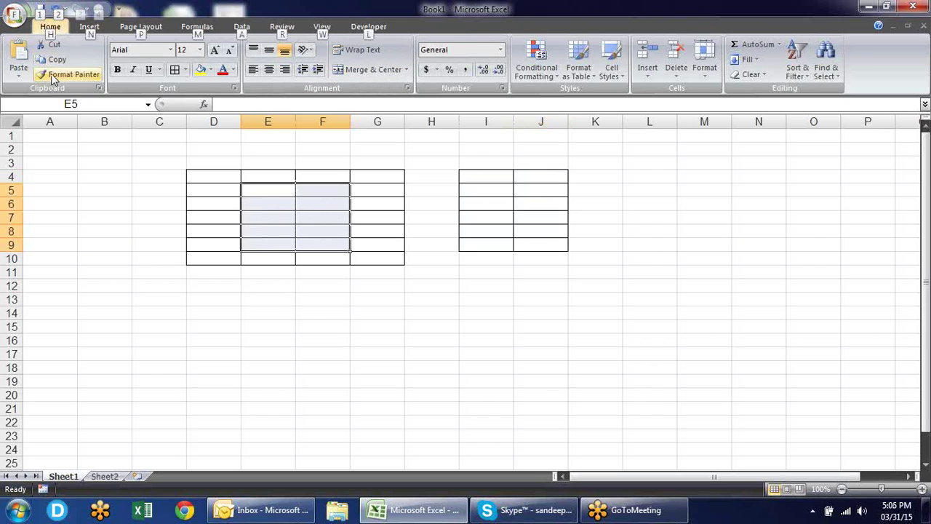
pyautogui.press('h')
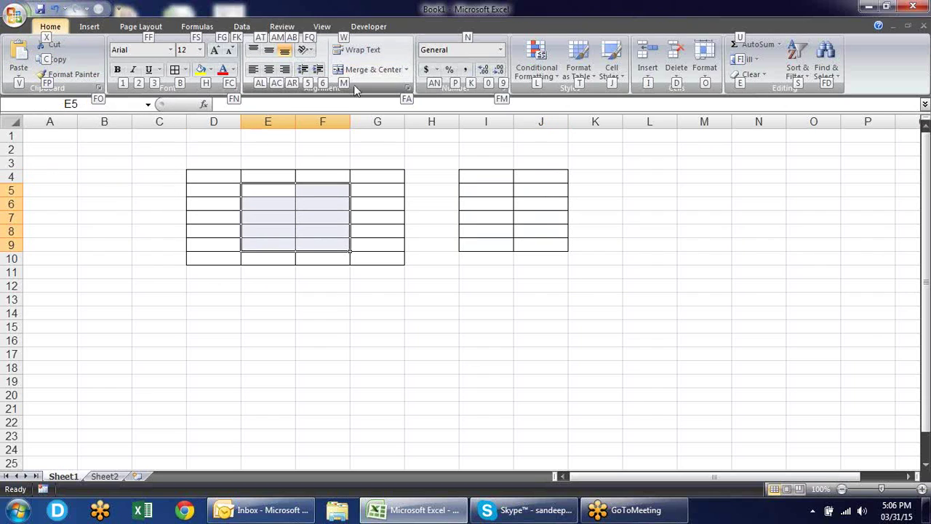
pyautogui.press('m')
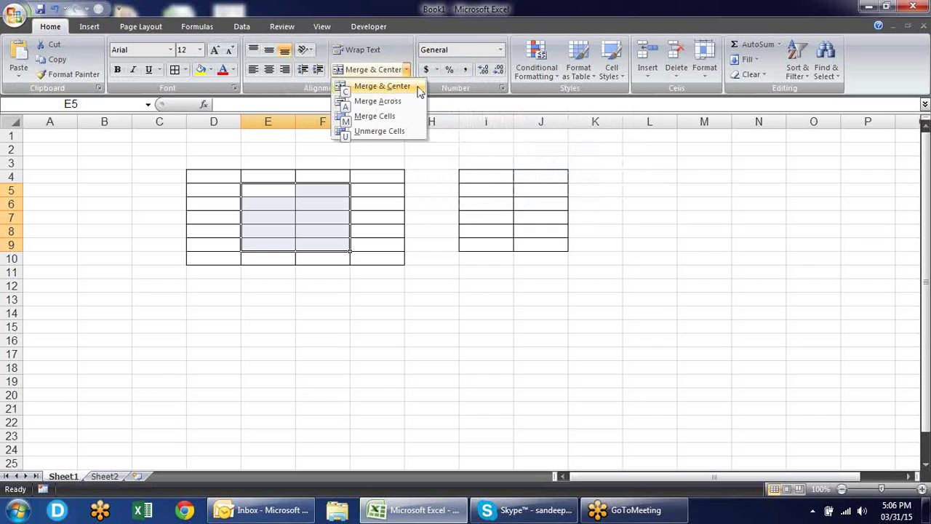
pyautogui.press('c')
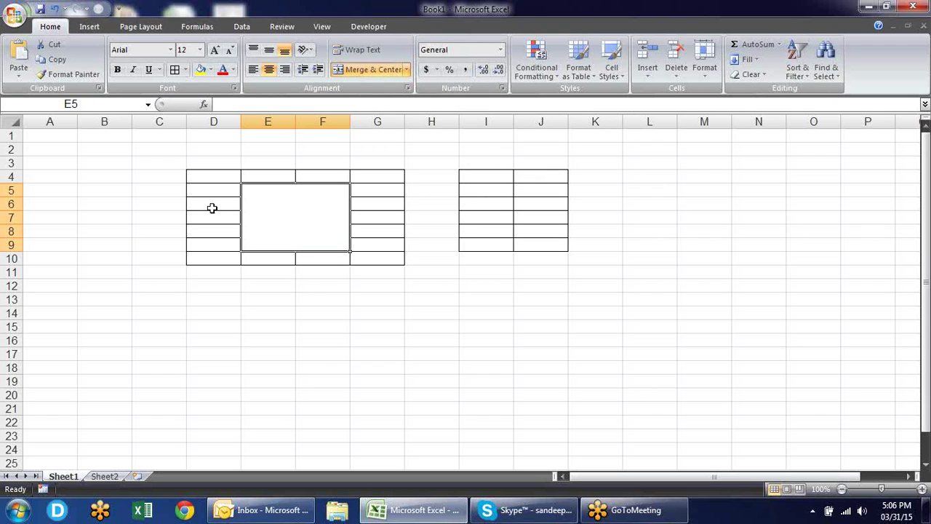
# Fill every cell of A3:B10 with 1 using Ctrl+Enter.
pyautogui.moveTo(56, 163); pyautogui.dragTo(118, 257)
pyautogui.write('1')
pyautogui.hotkey('ctrl', 'Return')
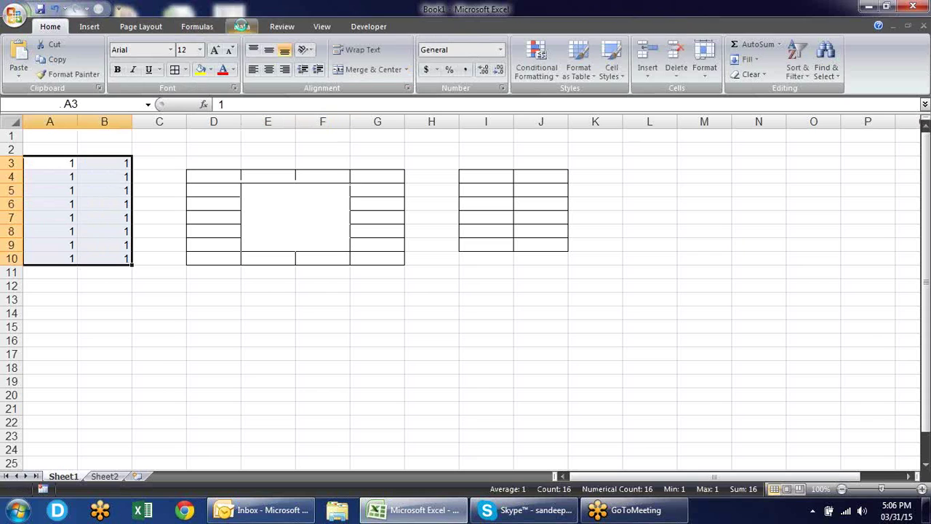
# Turn the Data filter on for A3:B10 and then off again.
pyautogui.click(241, 27)
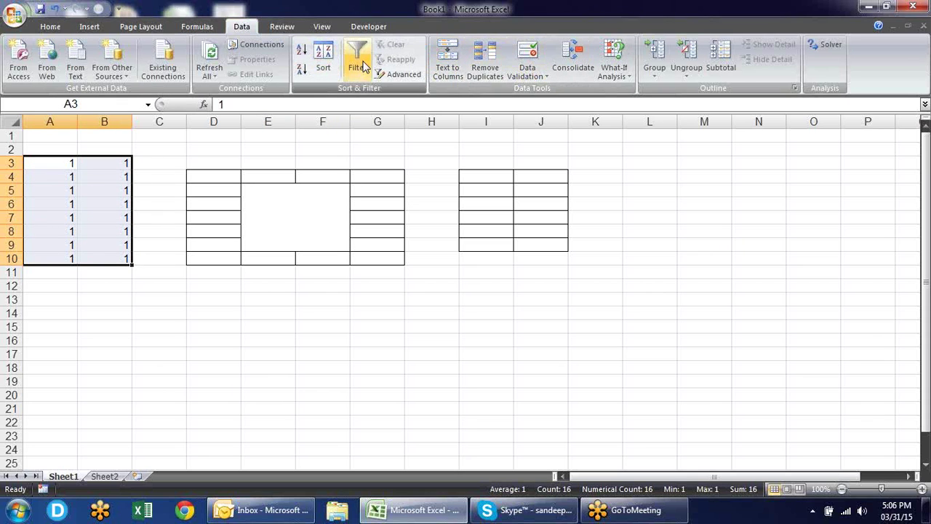
pyautogui.click(48, 27)
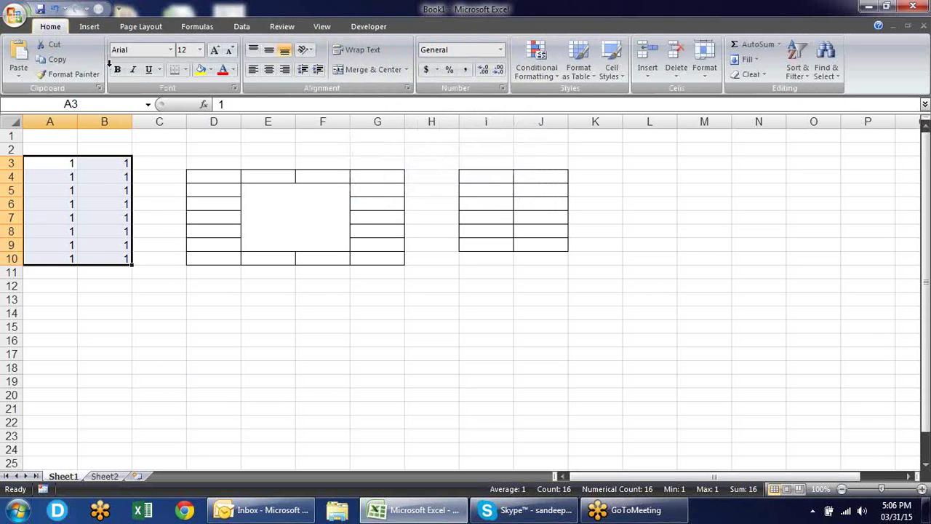
pyautogui.press('alt')
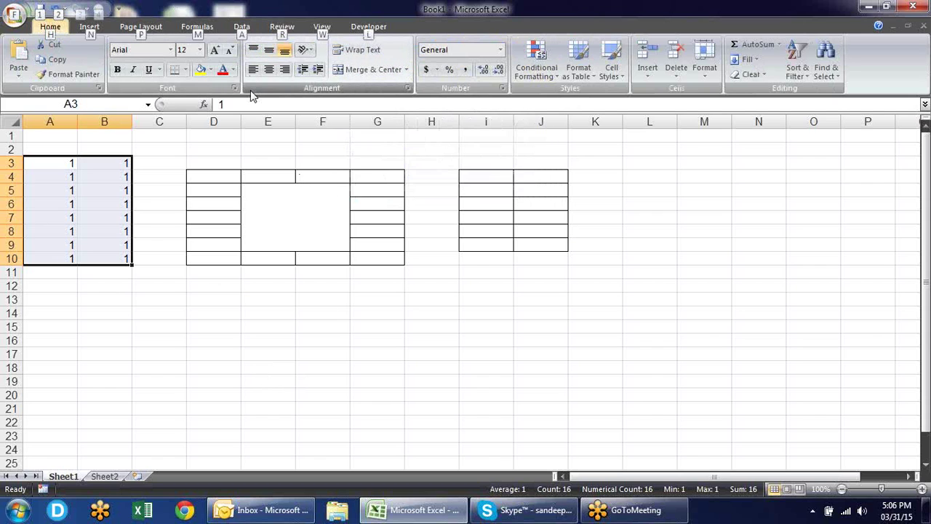
pyautogui.press('a')
pyautogui.press('t')
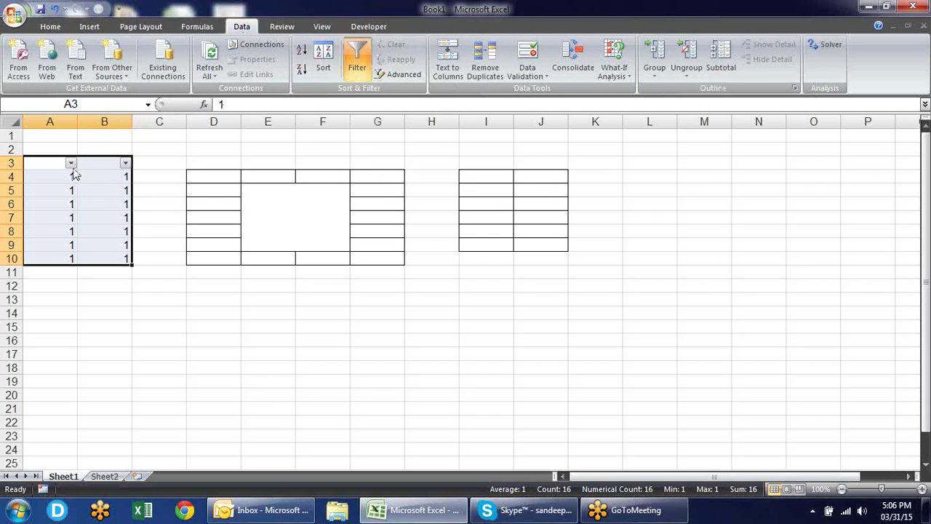
pyautogui.hotkey('ctrl', 'shift', 'l')
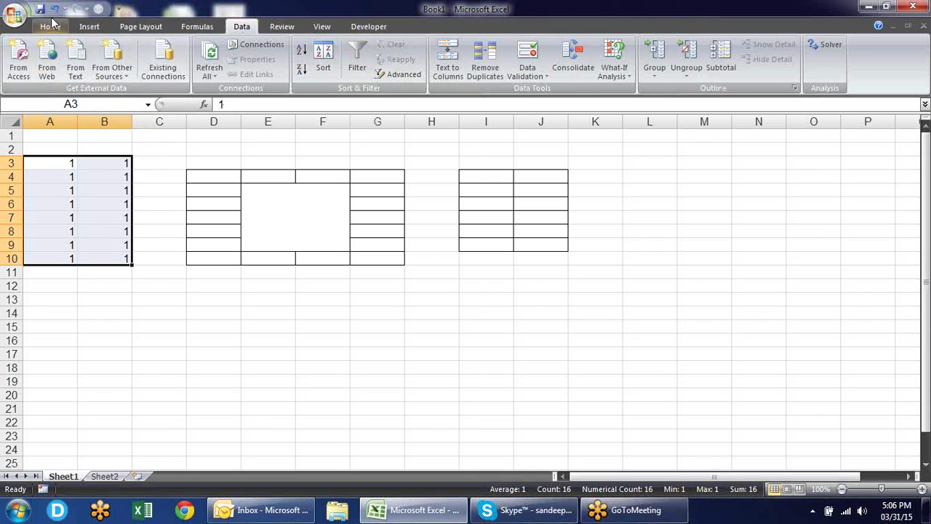
pyautogui.click(50, 26)
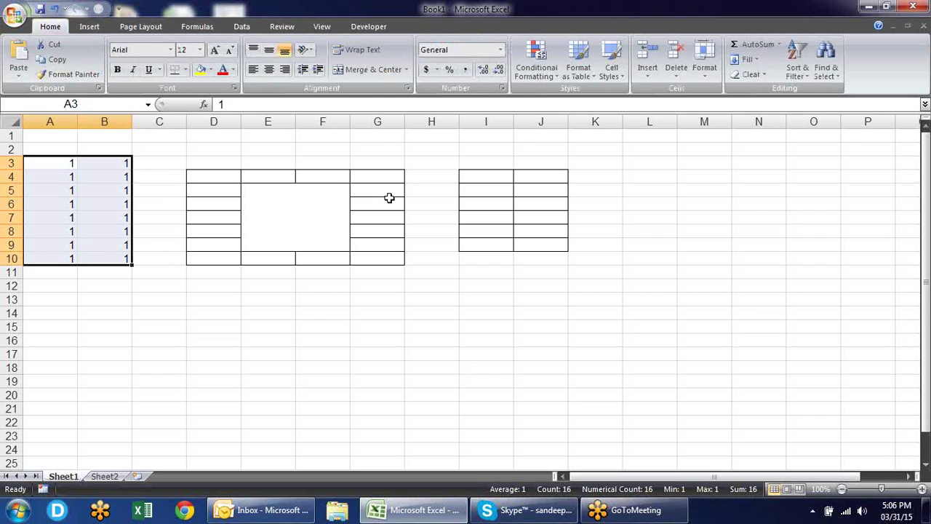
pyautogui.click(436, 300)
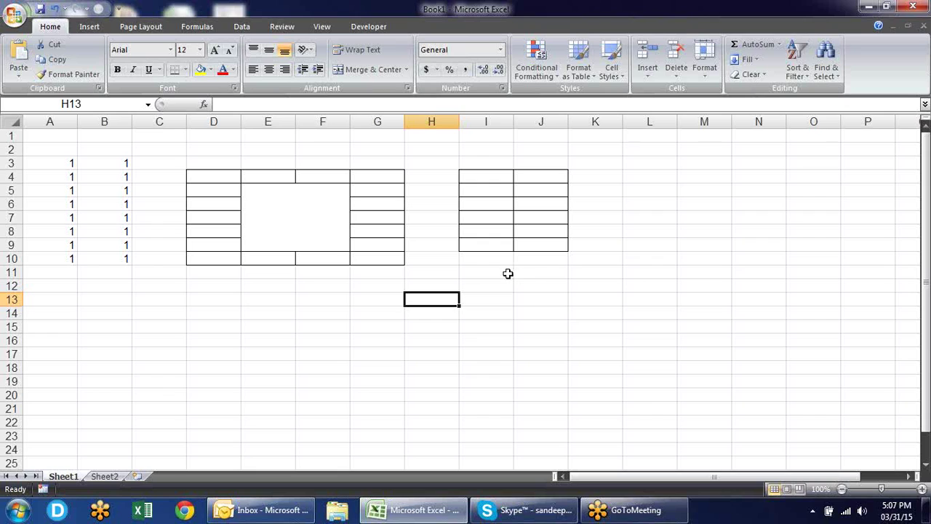
pyautogui.moveTo(490, 264); pyautogui.dragTo(499, 310)
pyautogui.moveTo(543, 261)
pyautogui.mouseDown()
pyautogui.moveTo(493, 271)
pyautogui.moveTo(481, 309)
pyautogui.mouseUp()
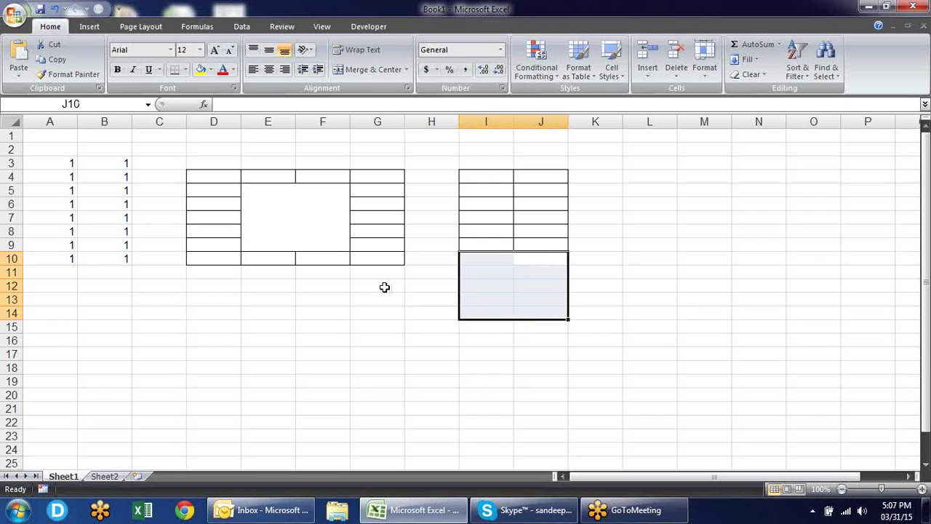
pyautogui.click(291, 297)
pyautogui.moveTo(261, 274); pyautogui.dragTo(426, 314)
pyautogui.click(521, 303)
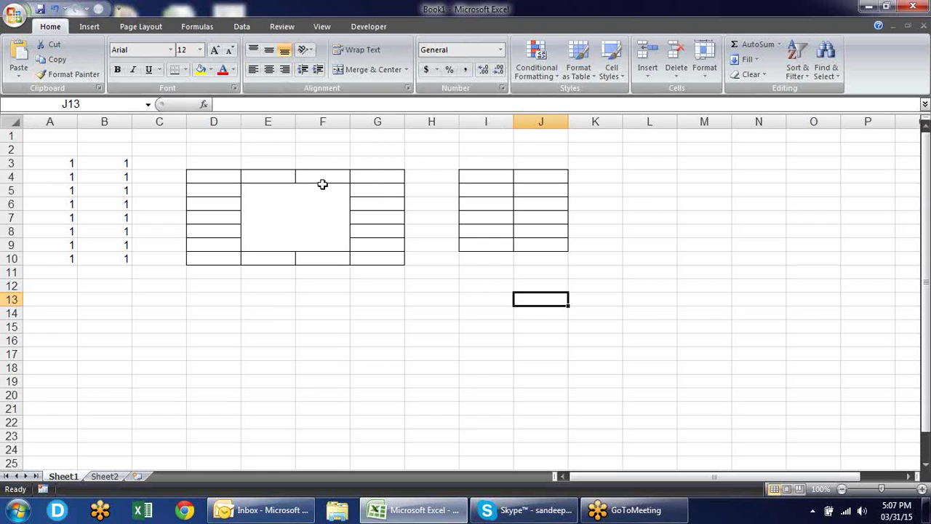
# Open Format Cells from the Number group launcher and cycle through its tabs to Alignment.
pyautogui.click(502, 89)
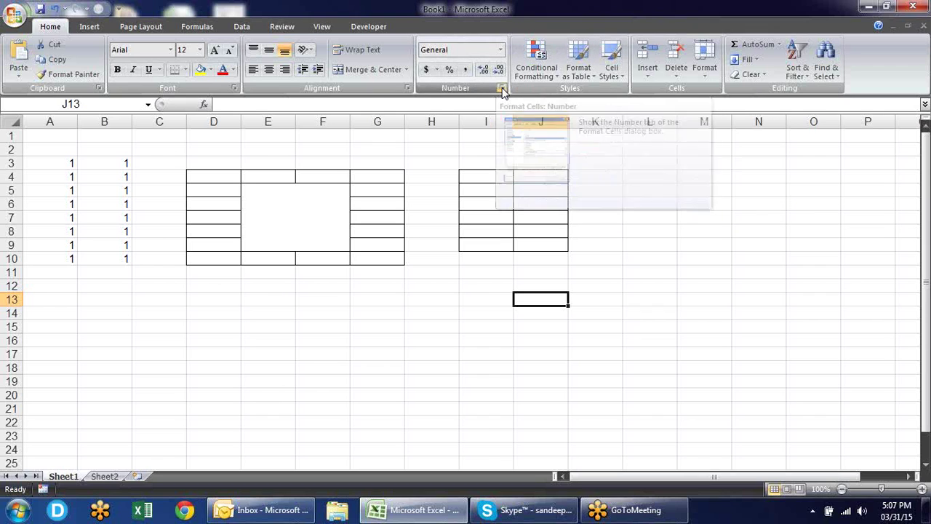
pyautogui.moveTo(359, 108); pyautogui.dragTo(355, 109)
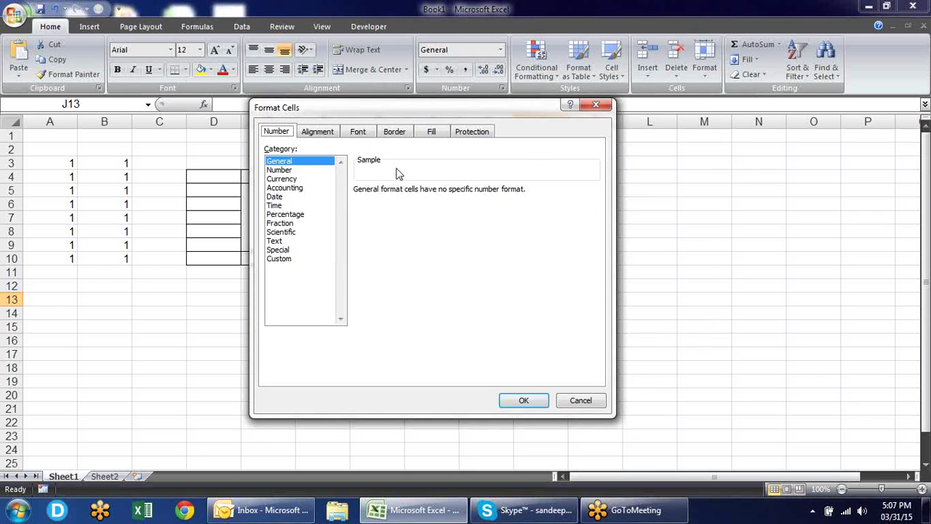
pyautogui.moveTo(318, 114)
pyautogui.mouseDown()
pyautogui.moveTo(323, 136)
pyautogui.moveTo(304, 119)
pyautogui.mouseUp()
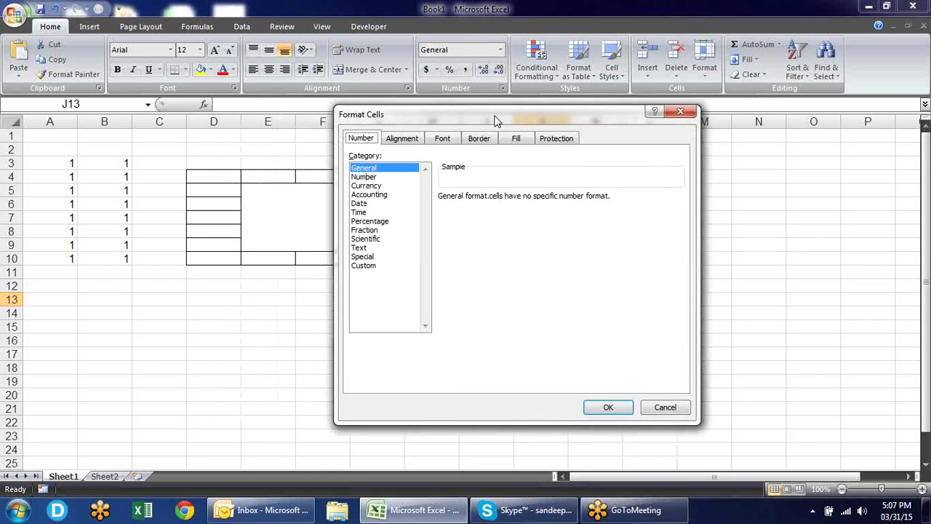
pyautogui.moveTo(403, 113); pyautogui.dragTo(417, 106)
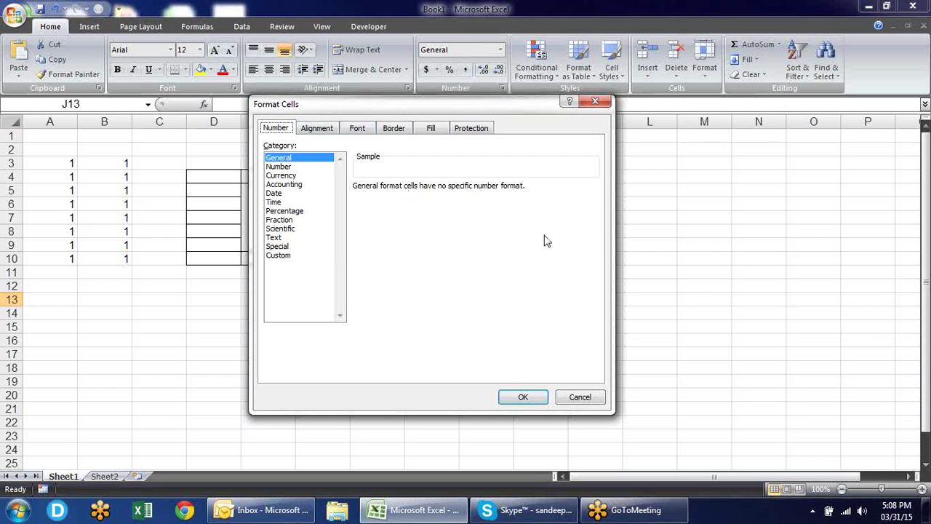
pyautogui.hotkey('ctrl', 'Tab')
pyautogui.hotkey('ctrl', 'Tab')
pyautogui.hotkey('ctrl', 'Tab')
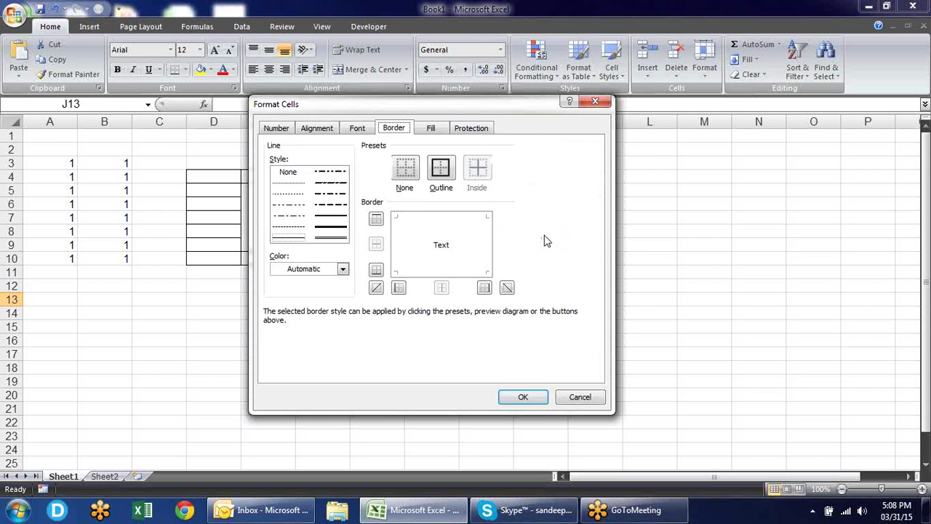
pyautogui.hotkey('ctrl', 'Tab')
pyautogui.hotkey('ctrl', 'Tab')
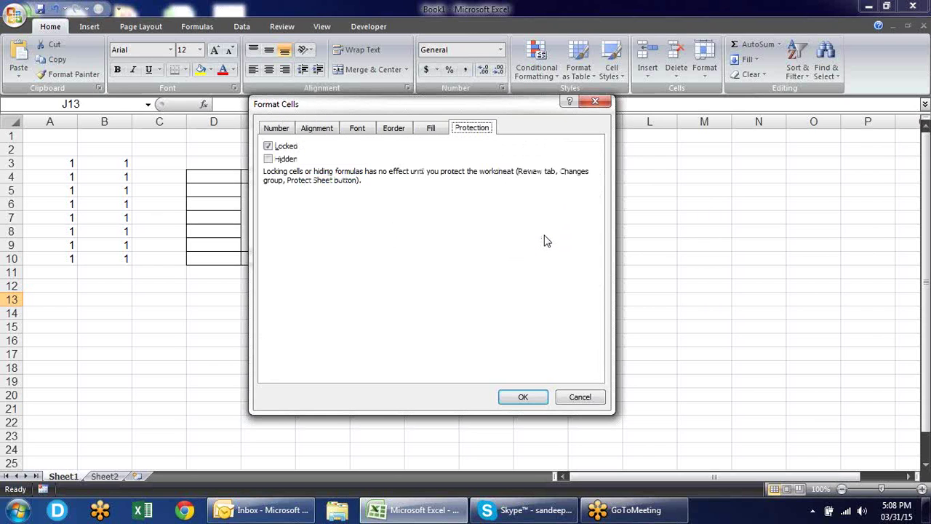
pyautogui.hotkey('ctrl', 'Tab')
pyautogui.hotkey('ctrl', 'Tab')
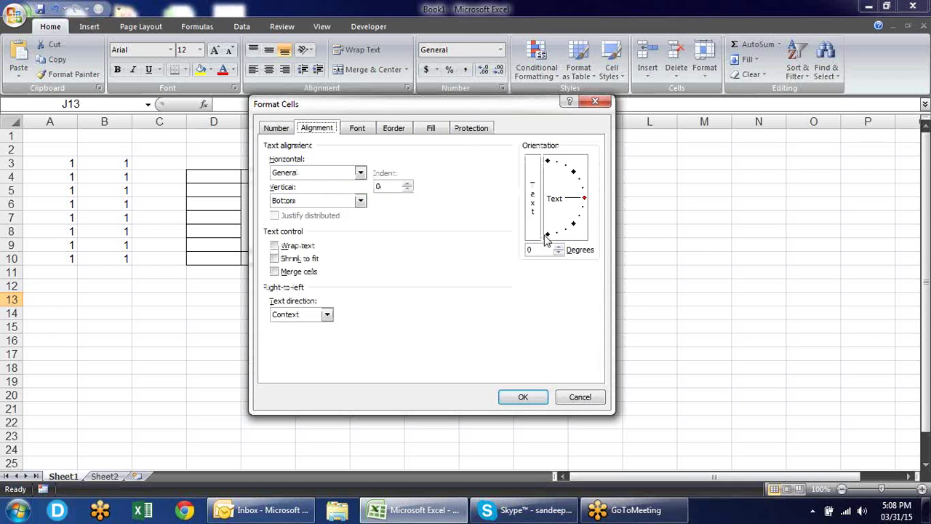
pyautogui.hotkey('ctrl', 'Tab')
pyautogui.hotkey('ctrl', 'Tab')
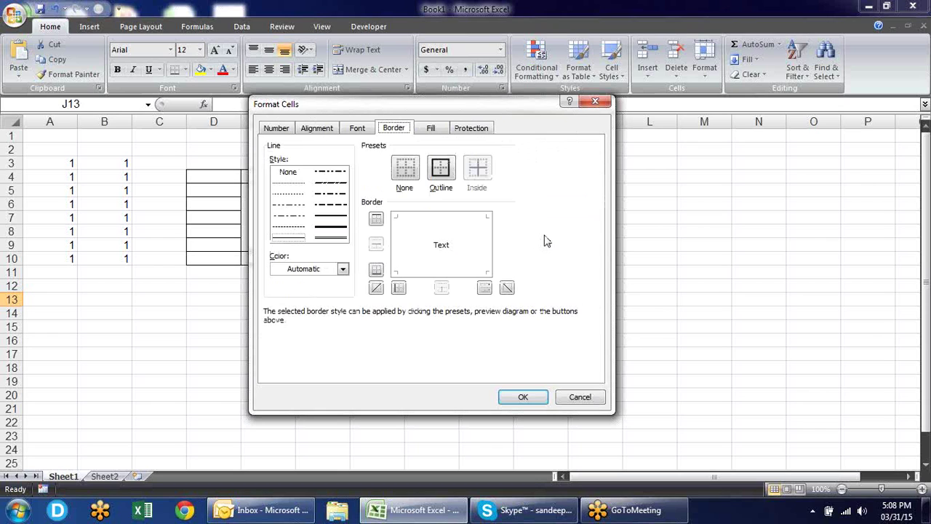
pyautogui.hotkey('ctrl', 'shift', 'Tab')
pyautogui.hotkey('ctrl', 'shift', 'Tab')
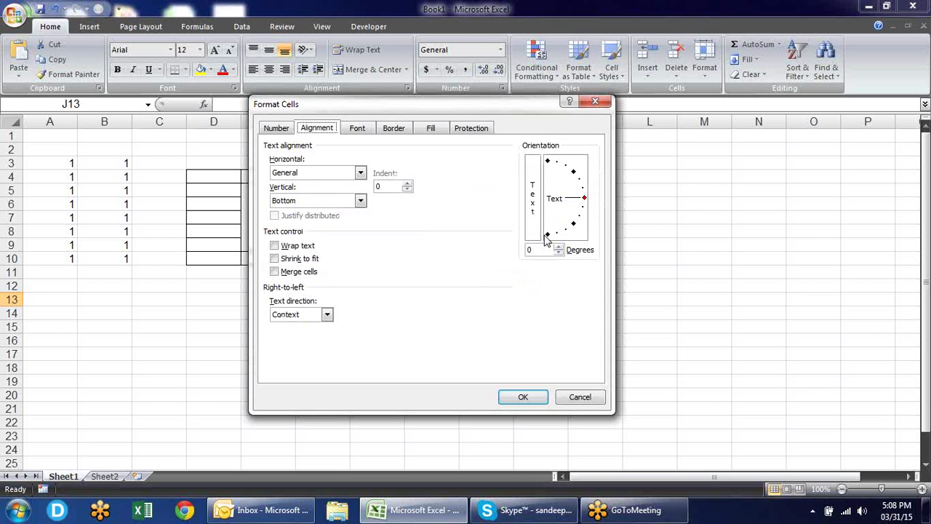
pyautogui.hotkey('ctrl', 'shift', 'Tab')
pyautogui.hotkey('ctrl', 'shift', 'Tab')
pyautogui.hotkey('ctrl', 'shift', 'Tab')
pyautogui.hotkey('ctrl', 'shift', 'Tab')
pyautogui.hotkey('ctrl', 'shift', 'Tab')
pyautogui.hotkey('ctrl', 'shift', 'Tab')
# Tick Wrap text on the Alignment tab, leaving Shrink to fit unchecked.
pyautogui.press('Tab')
pyautogui.press('Tab')
pyautogui.press('Tab')
pyautogui.press('Tab')
pyautogui.press('Tab')
pyautogui.press('Tab')
pyautogui.press('Tab')
pyautogui.press('Tab')
pyautogui.press('Tab')
pyautogui.press('Tab')
pyautogui.press('Tab')
pyautogui.press('Tab')
pyautogui.press('Tab')
pyautogui.press('Tab')
pyautogui.press('Tab')
pyautogui.press('Tab')
pyautogui.press('Tab')
pyautogui.press('Tab')
pyautogui.press('Tab')
pyautogui.press('Tab')
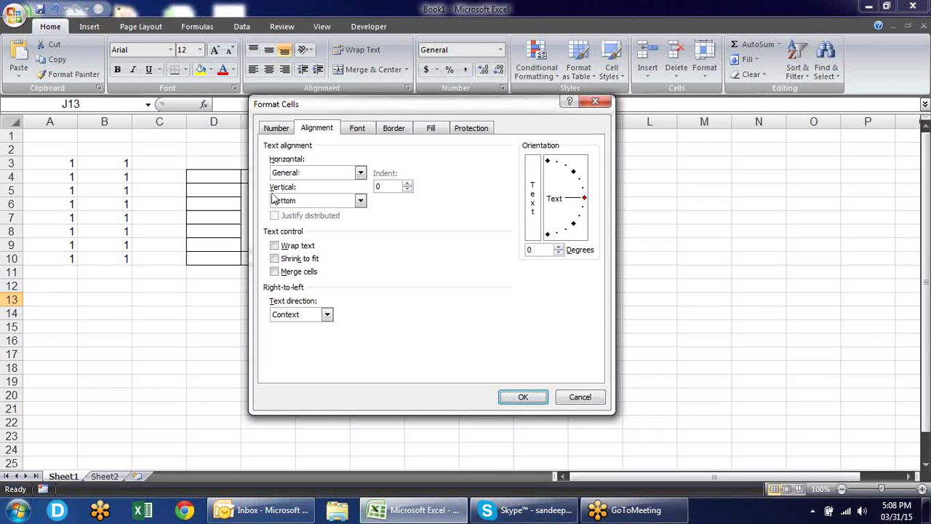
pyautogui.click(303, 263)
pyautogui.click(303, 265)
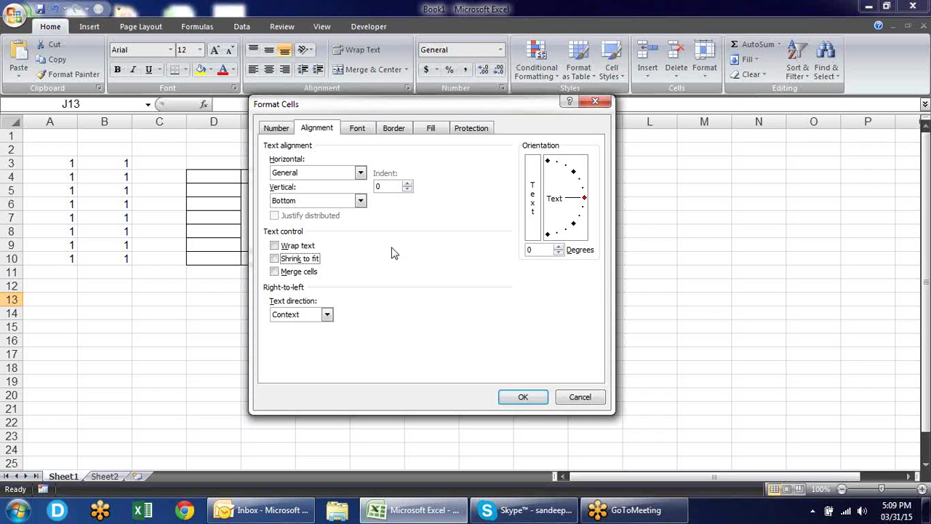
pyautogui.hotkey('alt', 'w')
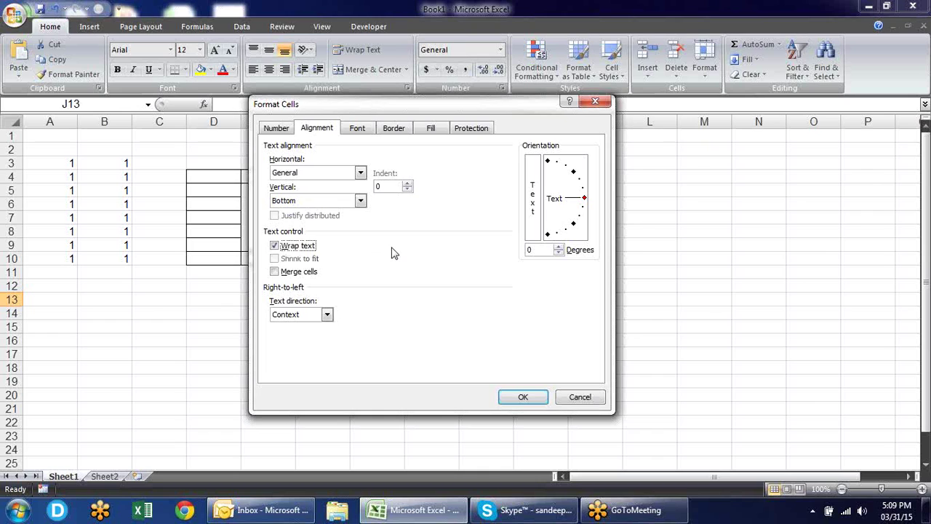
pyautogui.hotkey('alt', 'h')
pyautogui.hotkey('alt', 'Down')
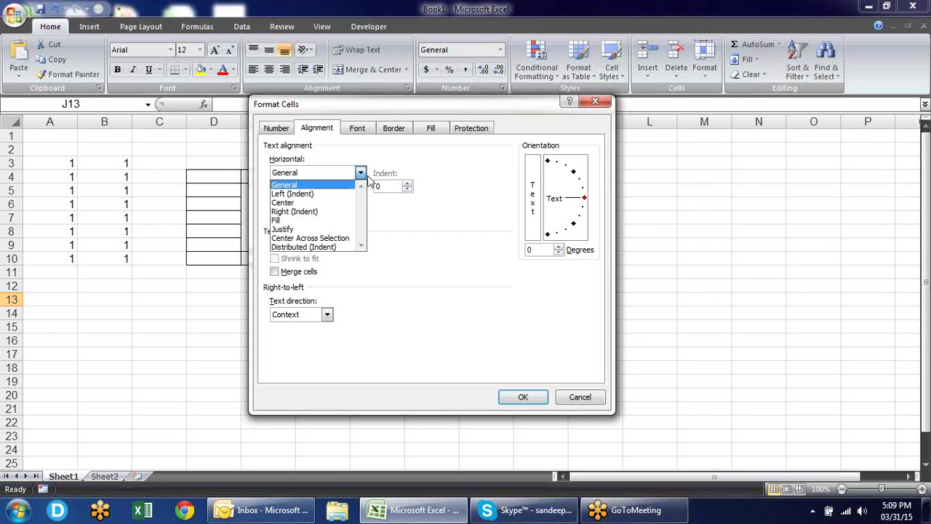
# Choose Center horizontal alignment, keep Wrap text on, and confirm with OK.
pyautogui.click(362, 175)
pyautogui.click(361, 173)
pyautogui.press('Down')
pyautogui.press('Down')
pyautogui.press('Down')
pyautogui.press('Down')
pyautogui.press('Up')
pyautogui.press('Up')
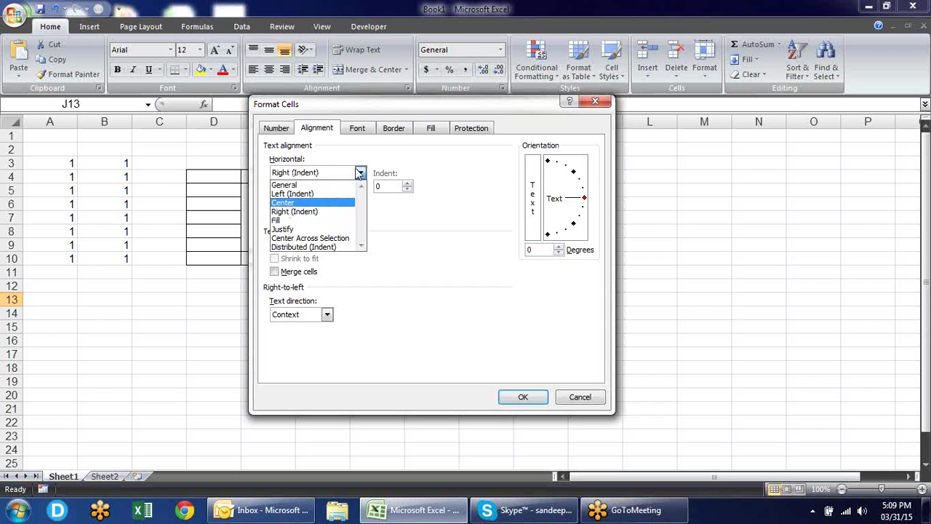
pyautogui.press('Up')
pyautogui.press('Up')
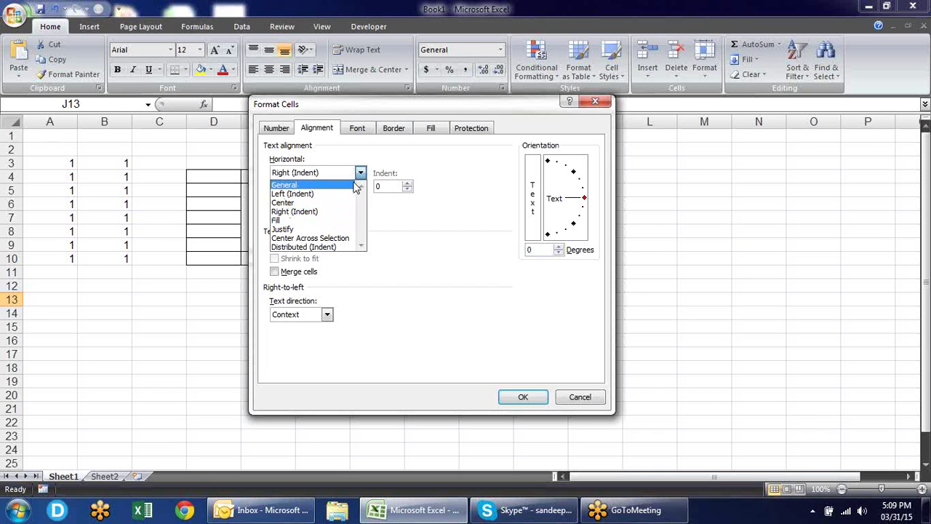
pyautogui.press('Down')
pyautogui.press('Down')
pyautogui.press('Down')
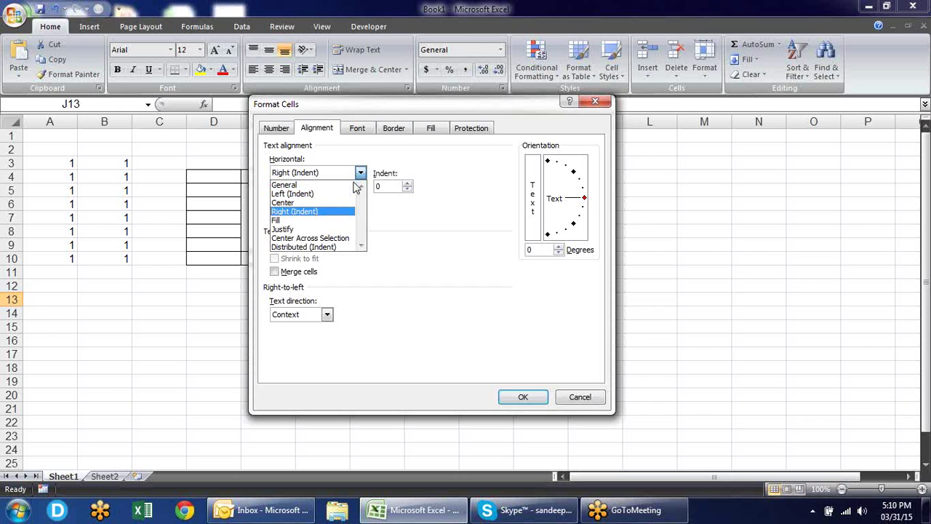
pyautogui.press('Down')
pyautogui.press('Down')
pyautogui.press('Down')
pyautogui.press('Up')
pyautogui.press('Up')
pyautogui.press('Up')
pyautogui.press('Down')
pyautogui.press('Down')
pyautogui.press('Down')
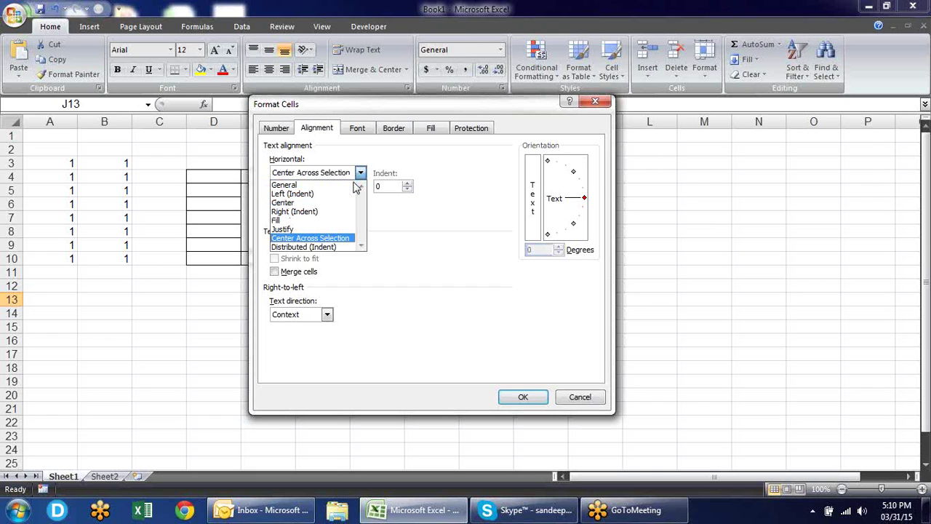
pyautogui.press('c')
pyautogui.press('c')
pyautogui.press('c')
pyautogui.press('c')
pyautogui.press('c')
pyautogui.press('c')
pyautogui.press('c')
pyautogui.press('c')
pyautogui.press('c')
pyautogui.press('c')
pyautogui.press('c')
pyautogui.press('c')
pyautogui.press('c')
pyautogui.press('c')
pyautogui.press('c')
pyautogui.press('c')
pyautogui.press('c')
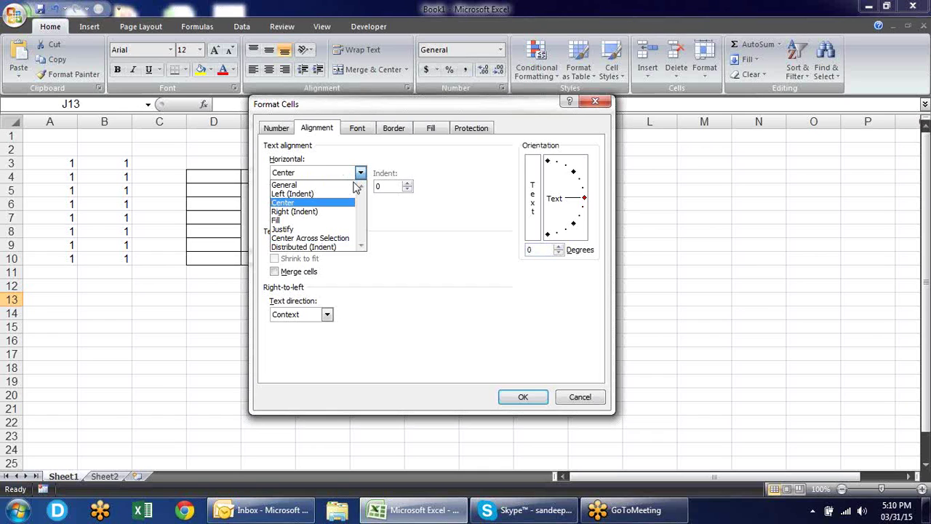
pyautogui.press('Return')
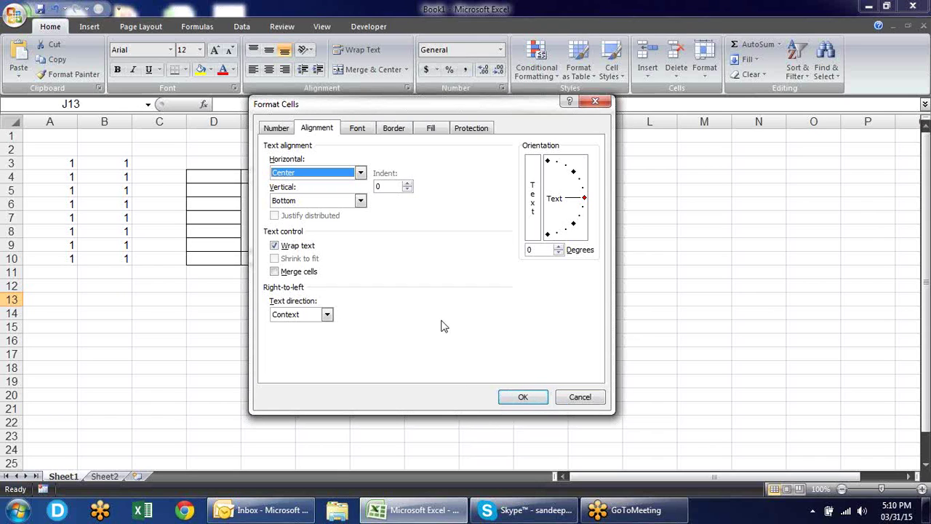
pyautogui.press('Return')
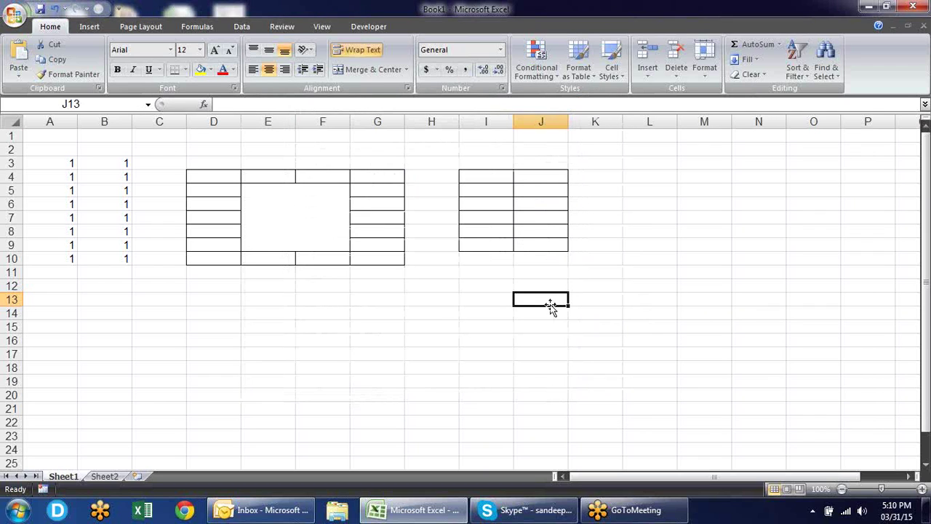
# Enter 'sd' in J13, then open and cancel Format Cells for it.
pyautogui.write('sd')
pyautogui.press('Return')
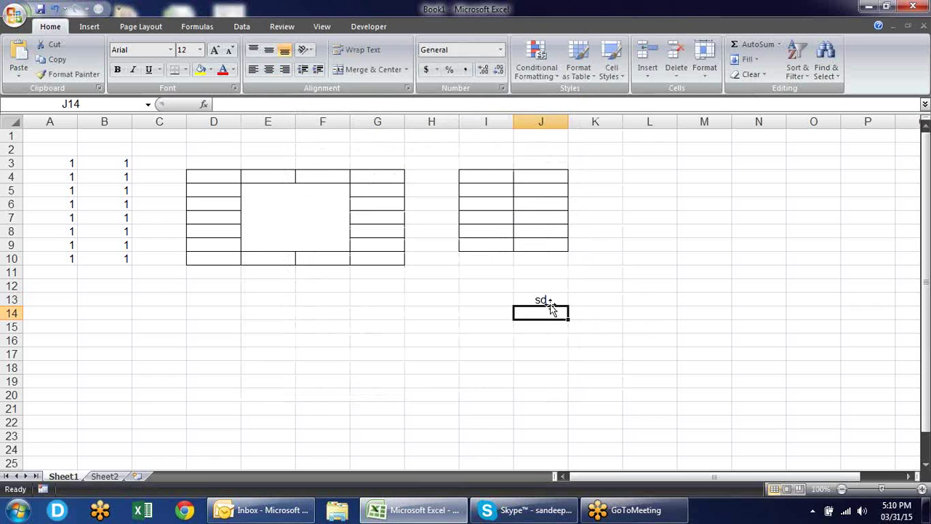
pyautogui.press('Up')
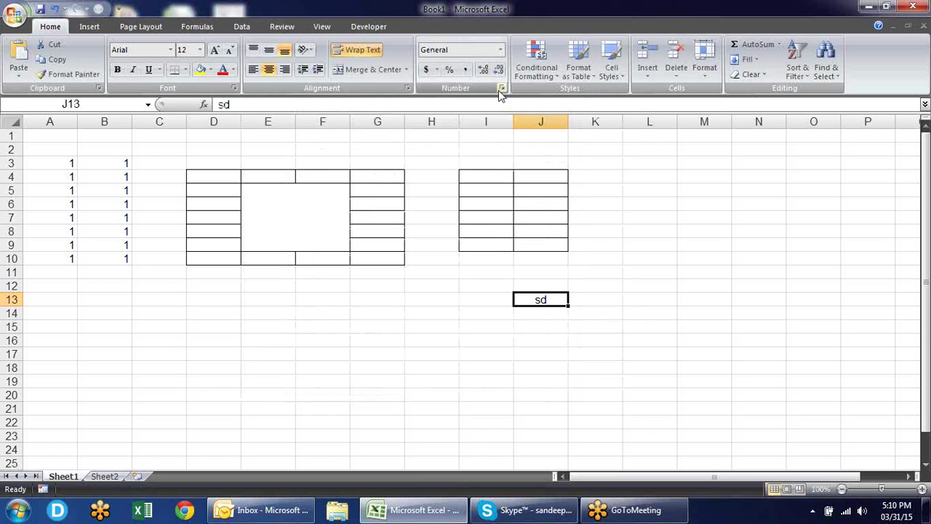
pyautogui.click(501, 88)
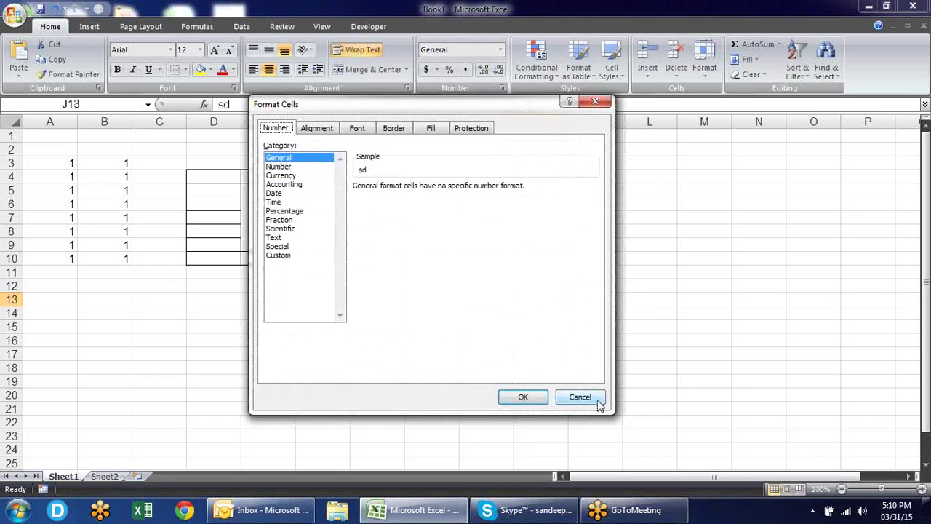
pyautogui.click(595, 400)
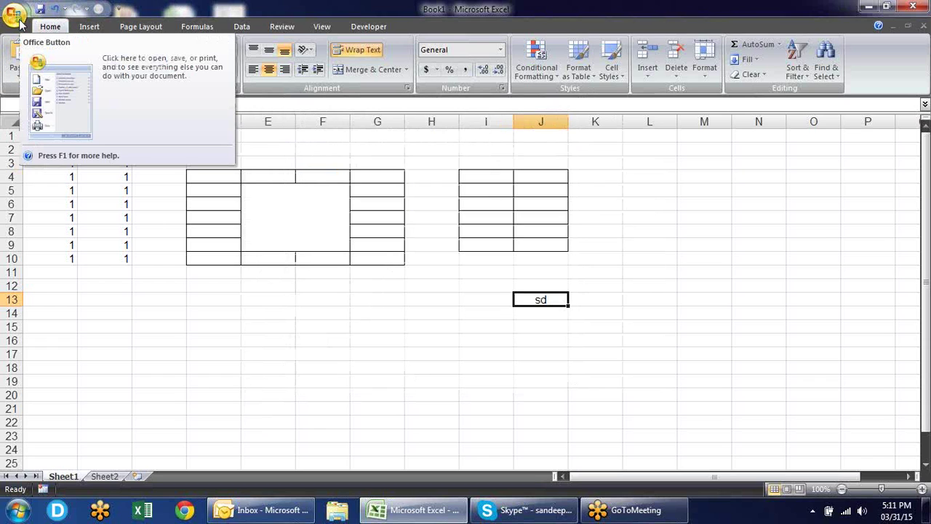
# Open Print Preview from the Office Button's Print menu, then close it.
pyautogui.click(16, 16)
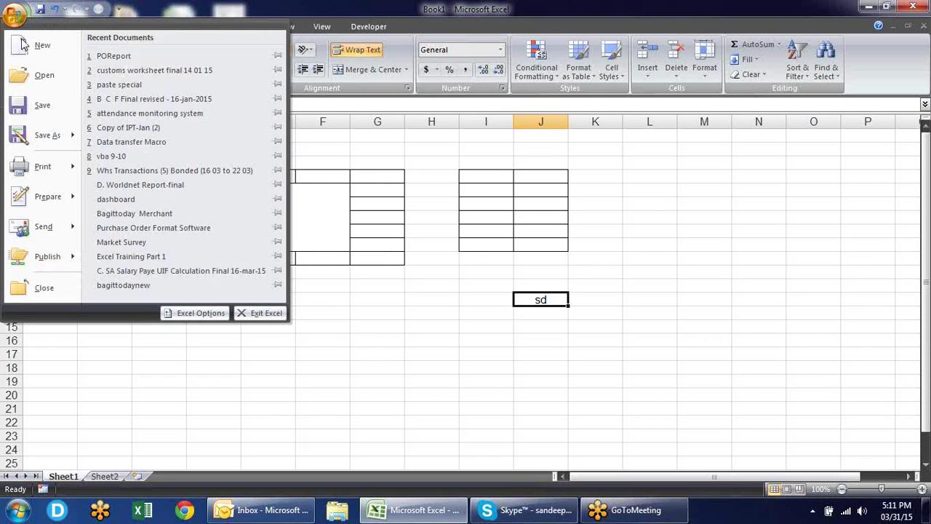
pyautogui.moveTo(44, 167)
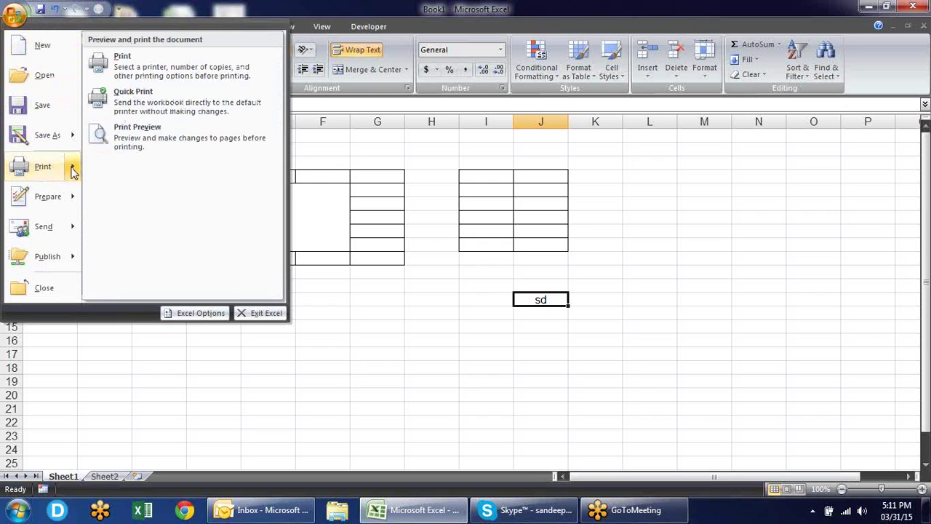
pyautogui.click(122, 133)
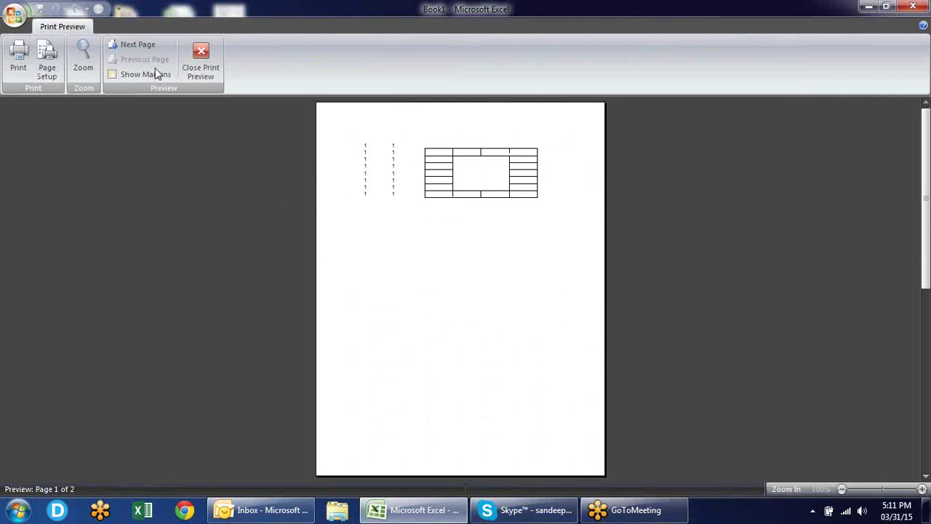
pyautogui.press('Escape')
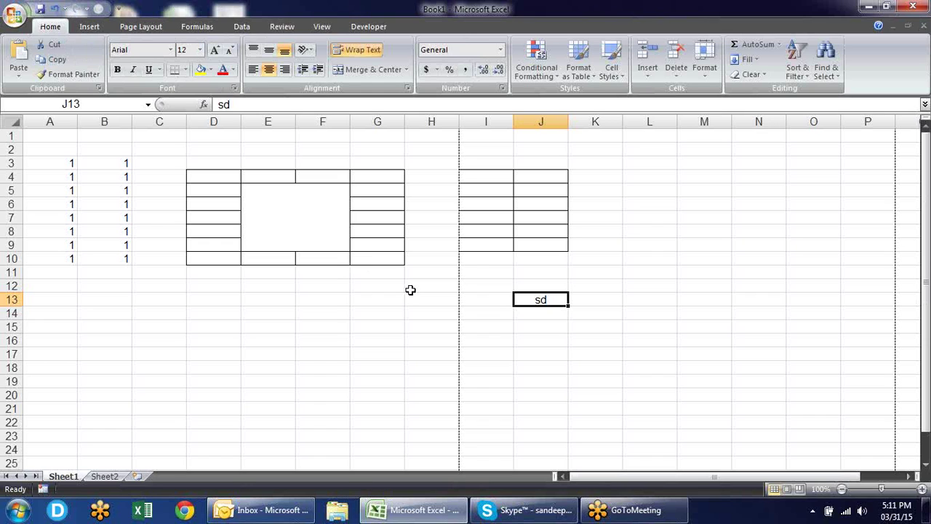
# Reopen Print Preview with Alt+F, W, V and call up Page Setup.
pyautogui.hotkey('alt', 'f')
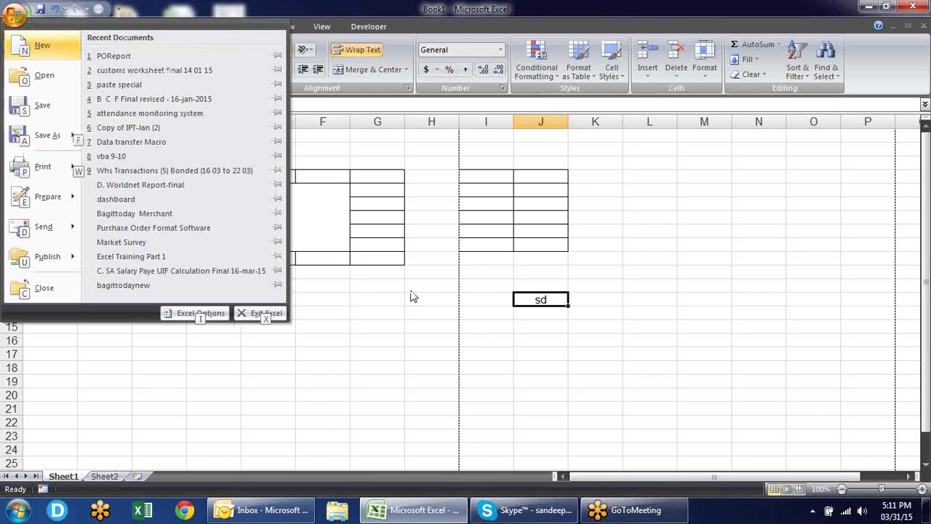
pyautogui.press('w')
pyautogui.press('v')
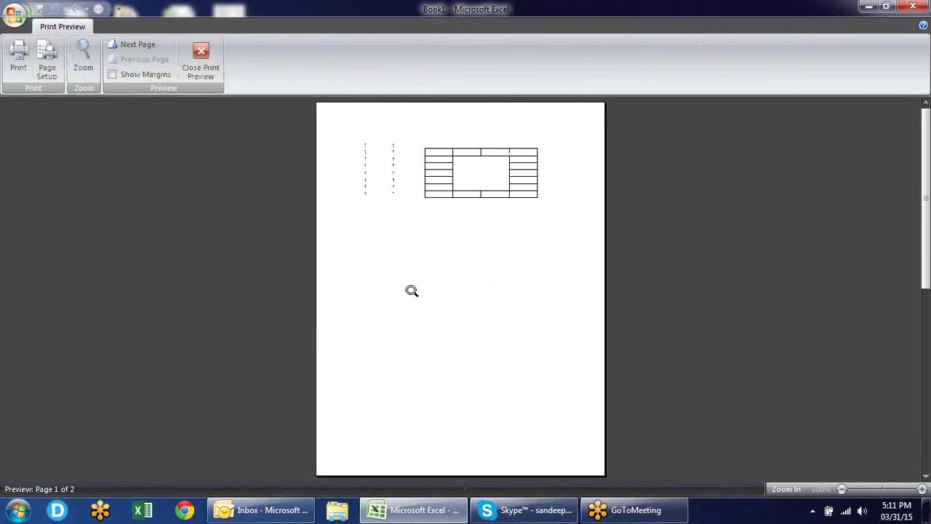
pyautogui.press('alt')
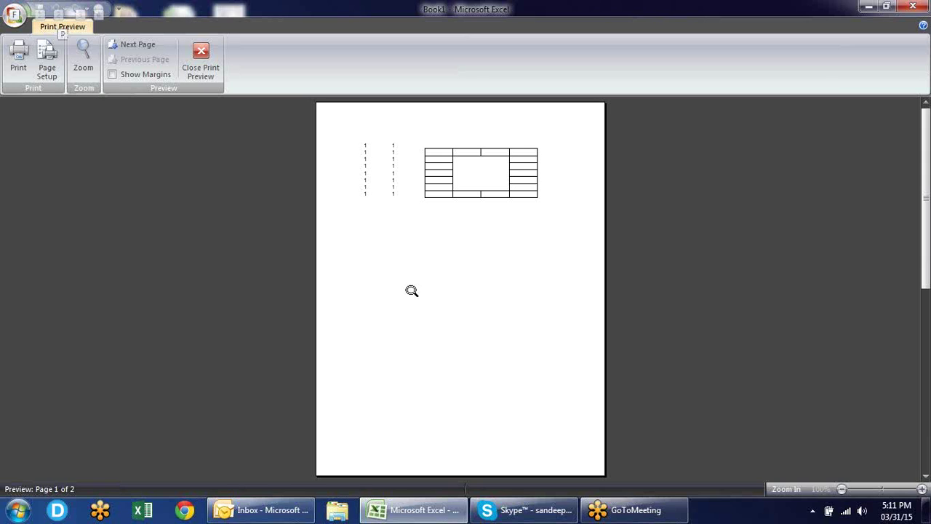
pyautogui.press('p')
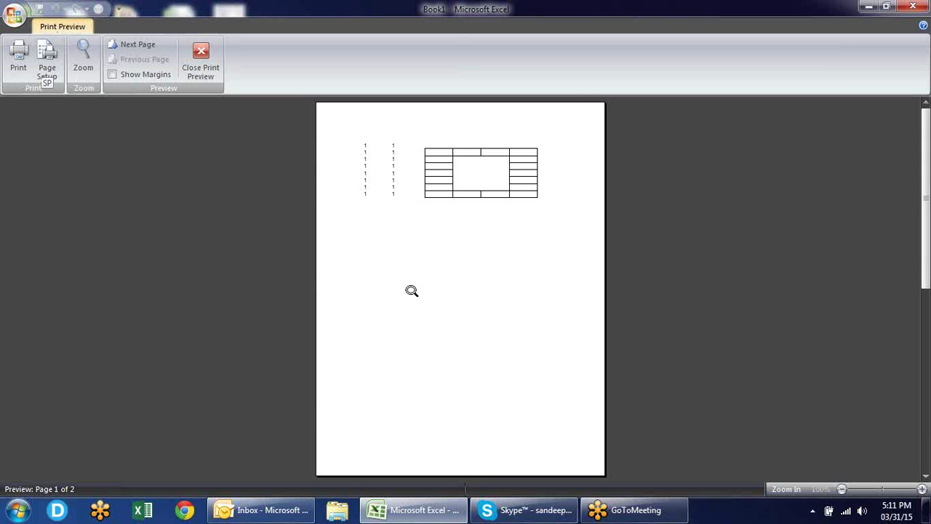
pyautogui.press('s')
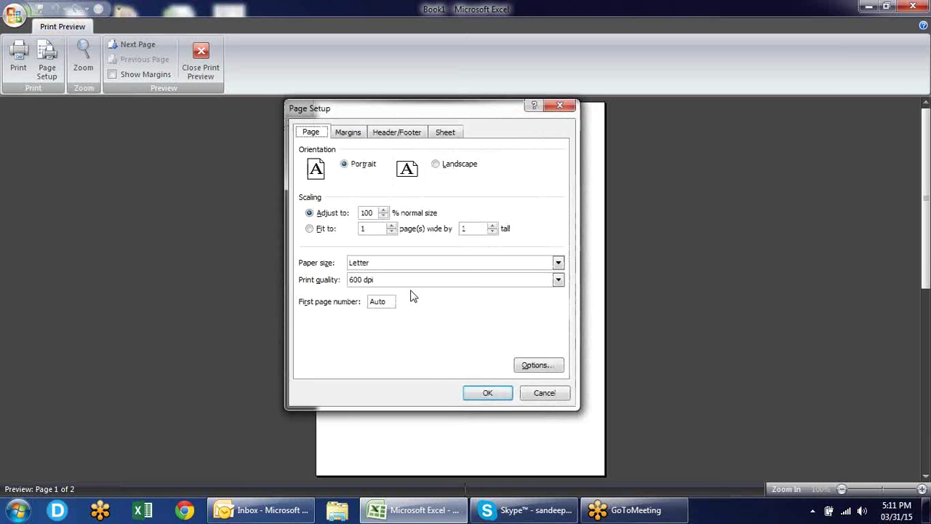
# Set the page to Landscape orientation, fit to 1 page wide by 1 tall.
pyautogui.hotkey('alt', 'l')
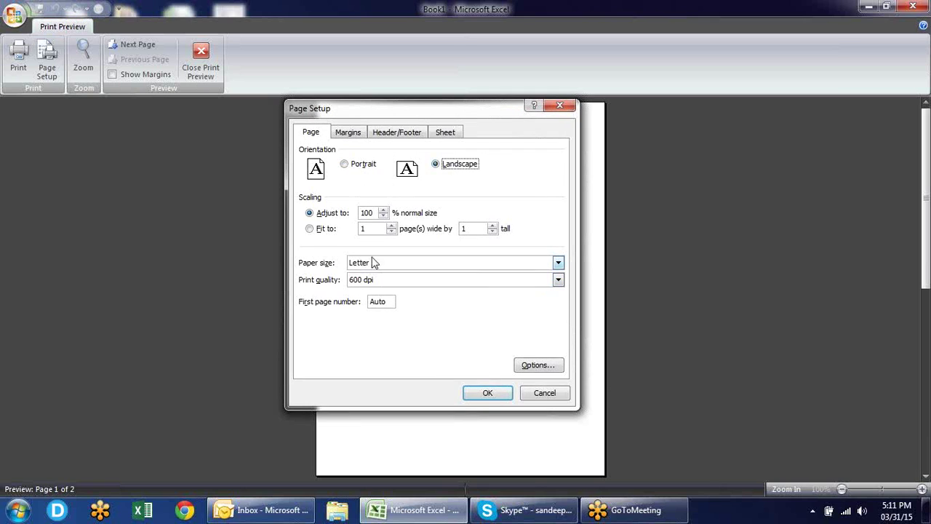
pyautogui.click(324, 238)
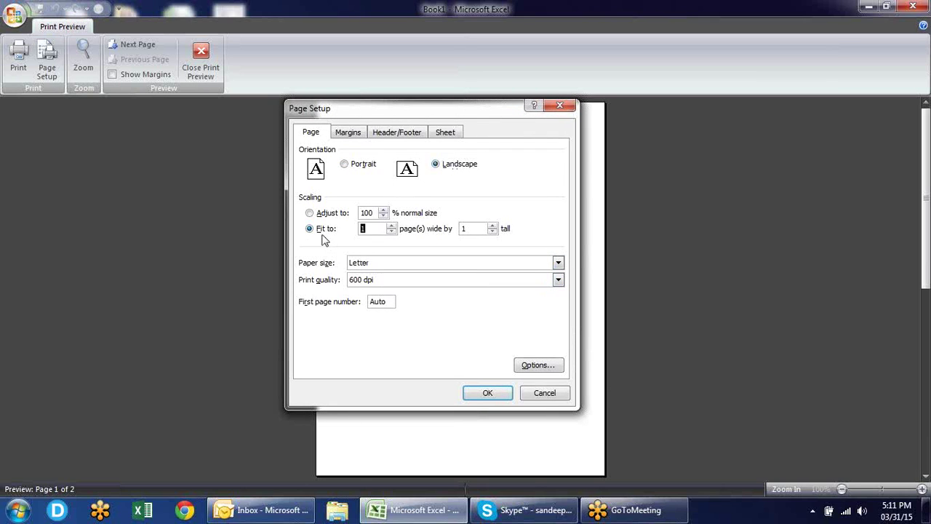
pyautogui.press('Return')
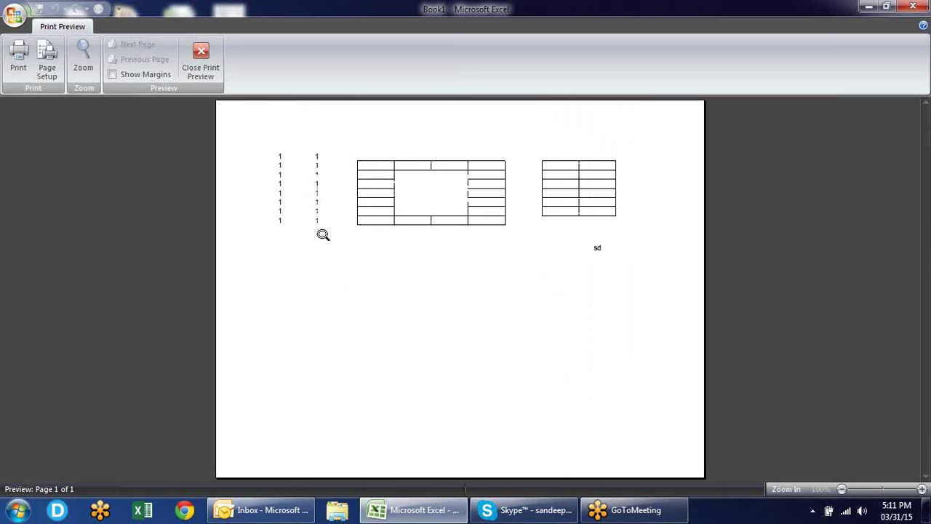
# Close Print Preview and return to the worksheet.
pyautogui.press('Escape')
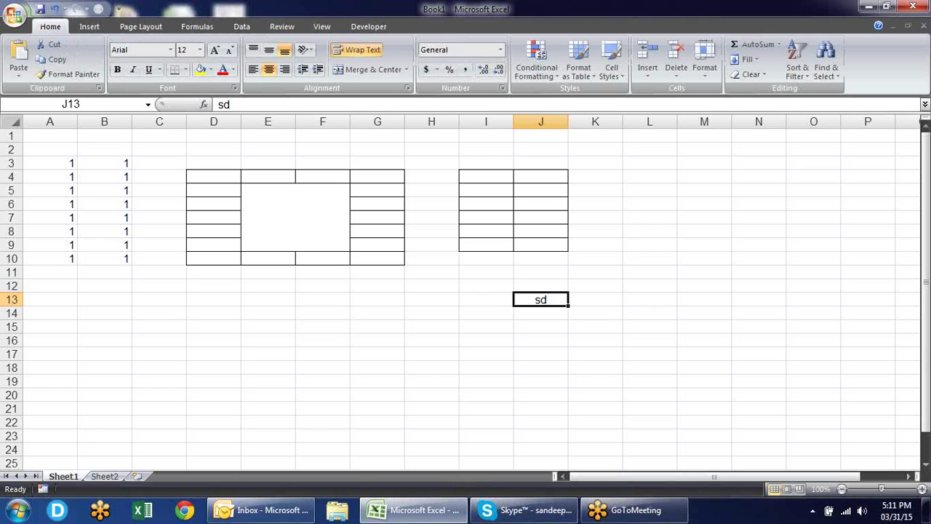
pyautogui.press('alt')
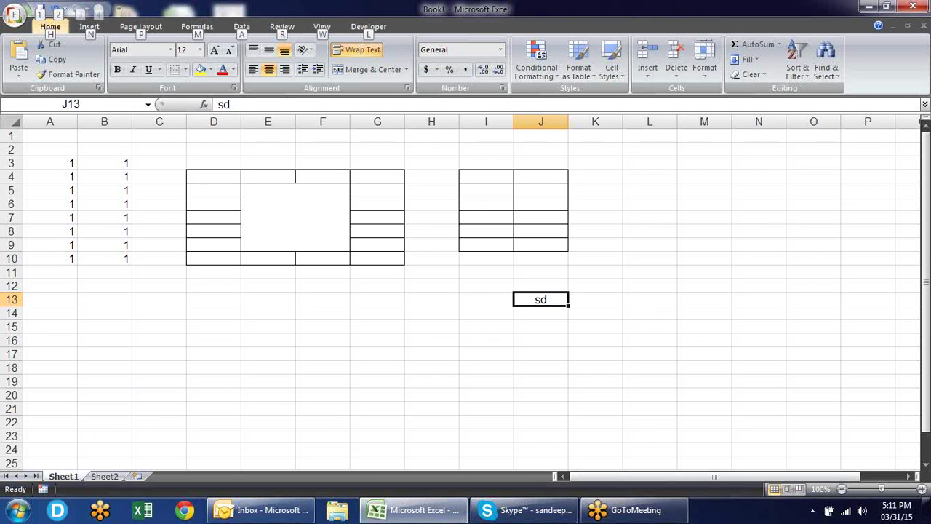
pyautogui.press('f')
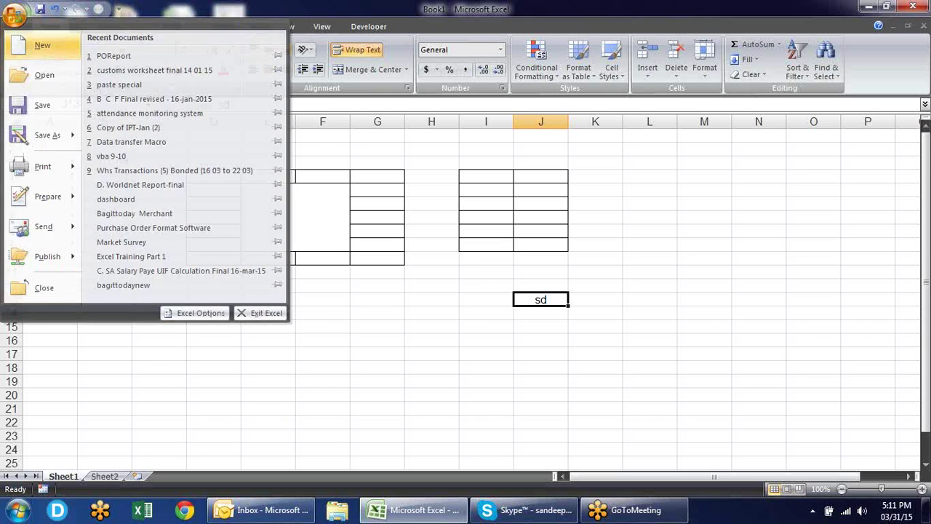
pyautogui.press('Escape')
pyautogui.press('Escape')
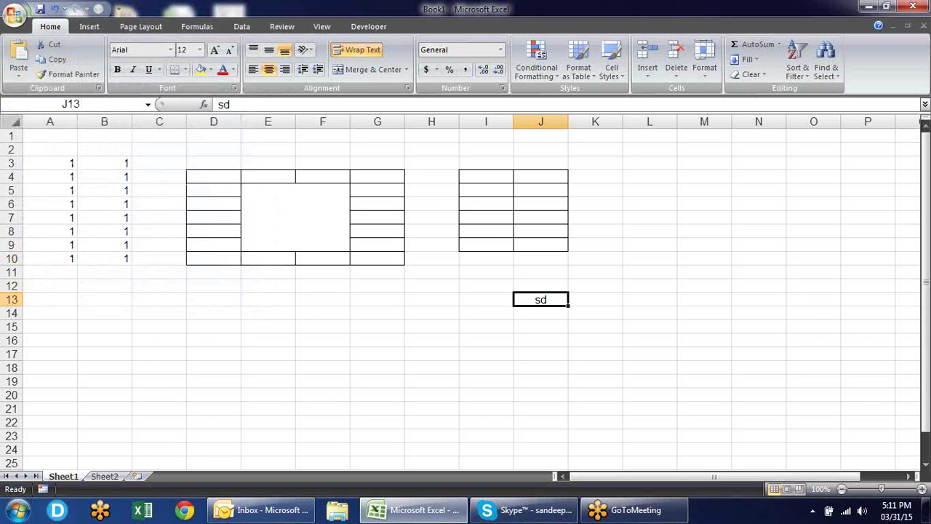
pyautogui.press('alt')
pyautogui.press('v')
pyautogui.press('p')
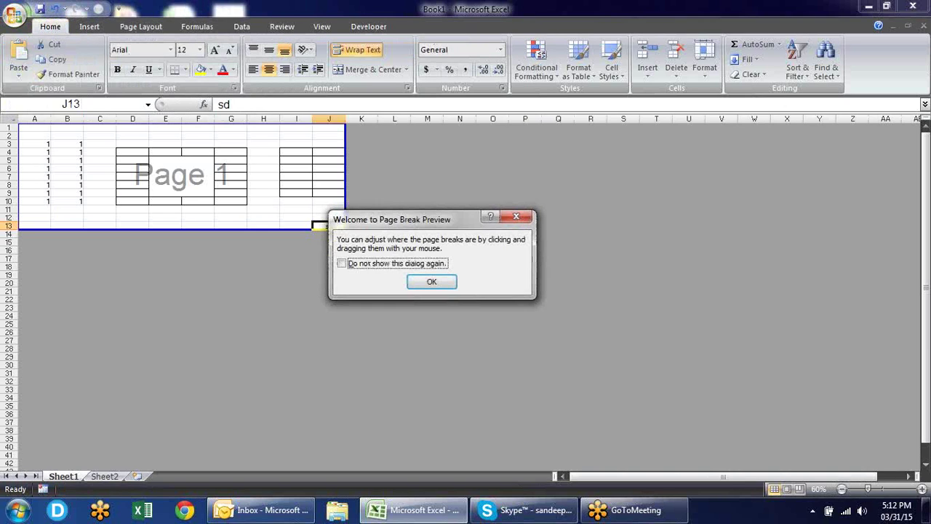
pyautogui.press('Return')
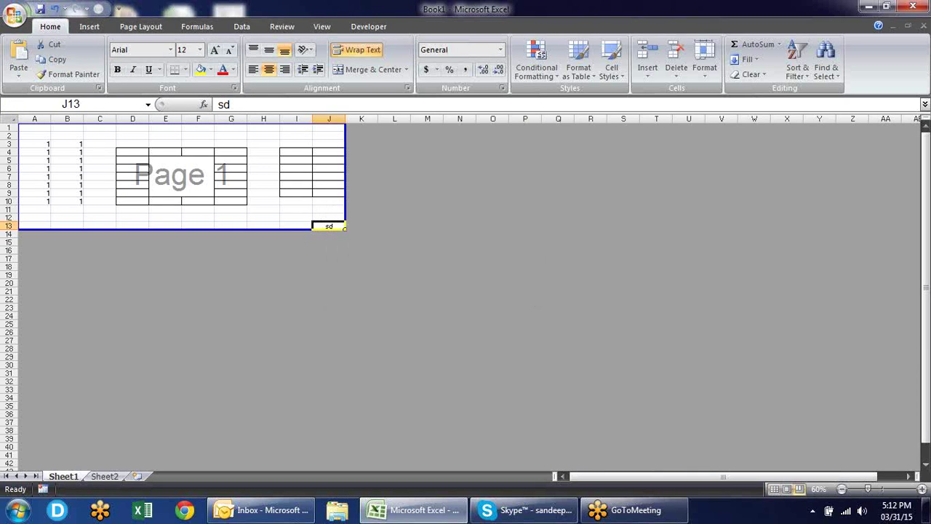
pyautogui.press('alt')
pyautogui.press('v')
pyautogui.press('n')
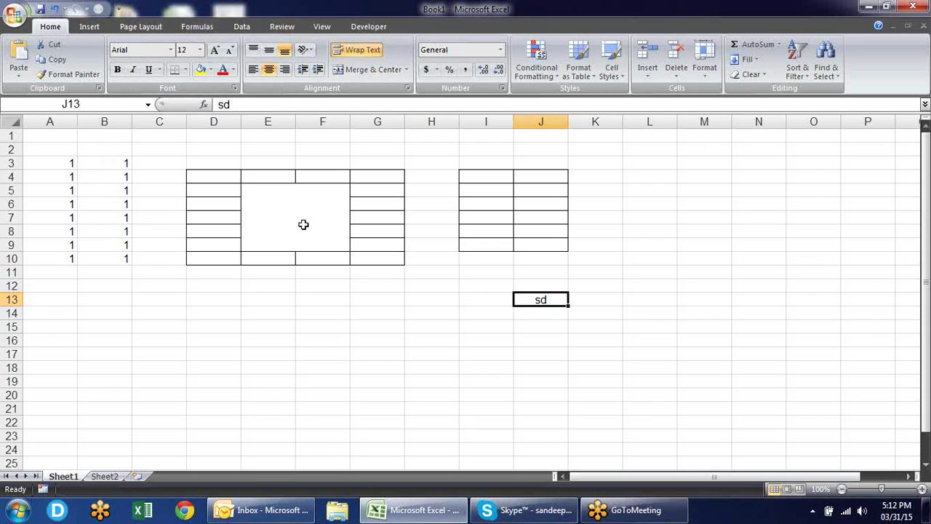
# Search Excel Help for 'shortcut' and open the 'Excel shortcut and function keys' article, maximized.
pyautogui.click(364, 346)
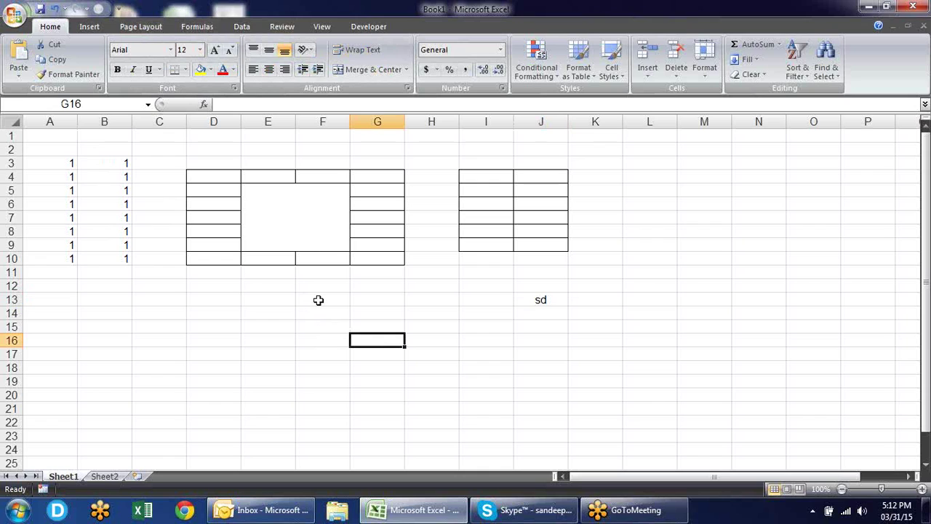
pyautogui.click(317, 300)
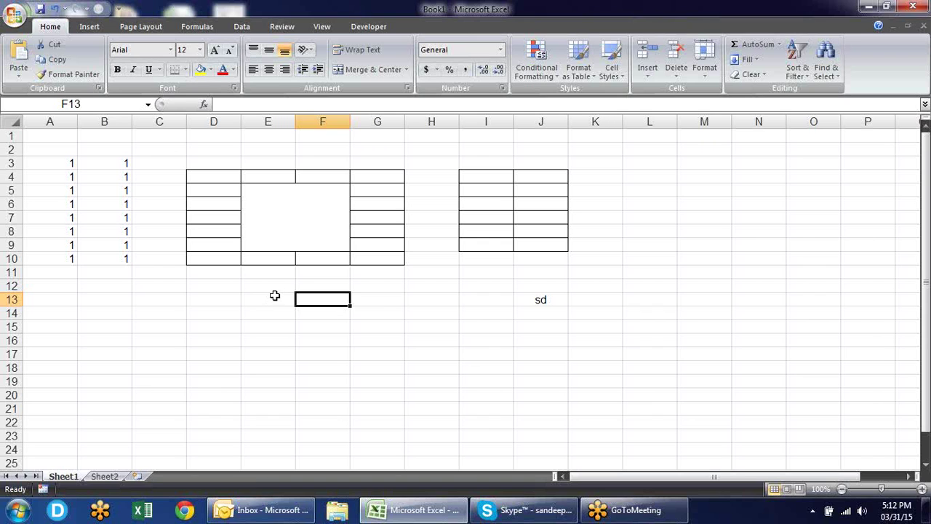
pyautogui.press('F1')
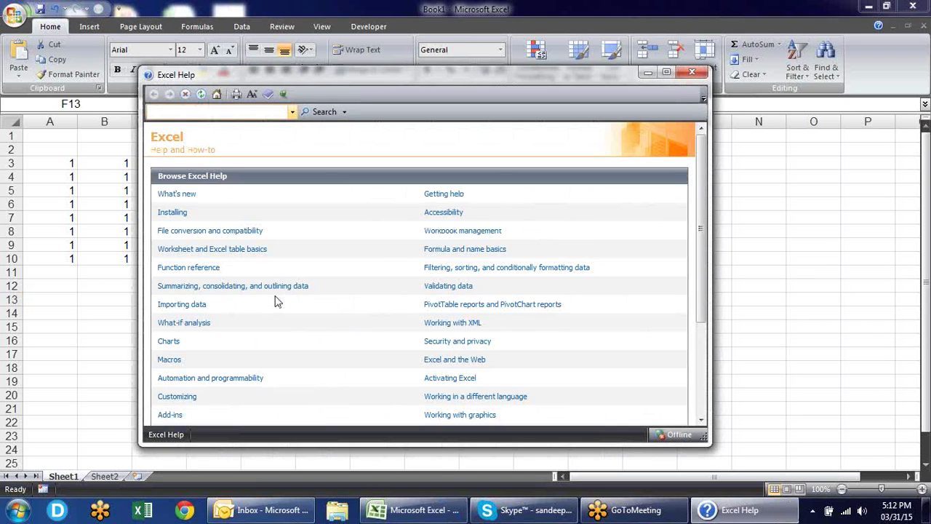
pyautogui.write('shortcut')
pyautogui.press('Return')
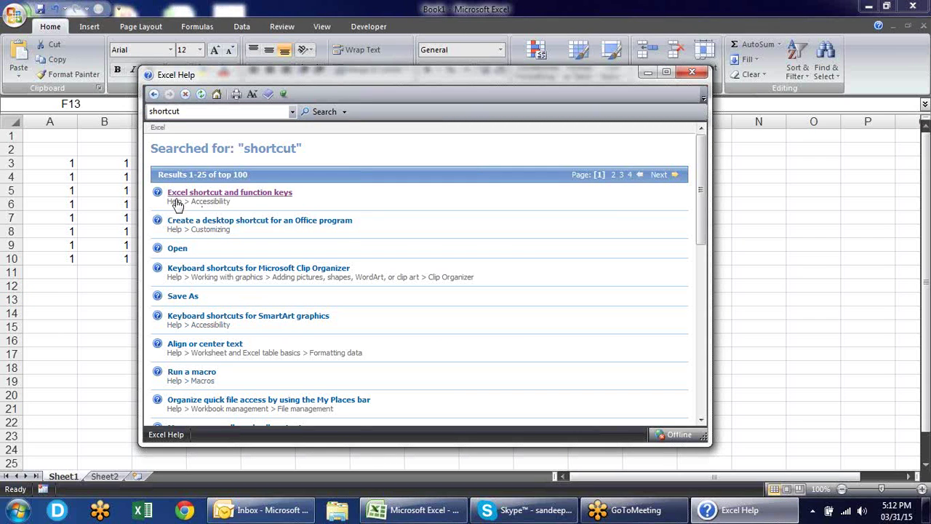
pyautogui.click(287, 199)
pyautogui.click(665, 73)
# Scroll through the CTRL combination and function key shortcut tables.
pyautogui.scroll(-3, 171, 351)
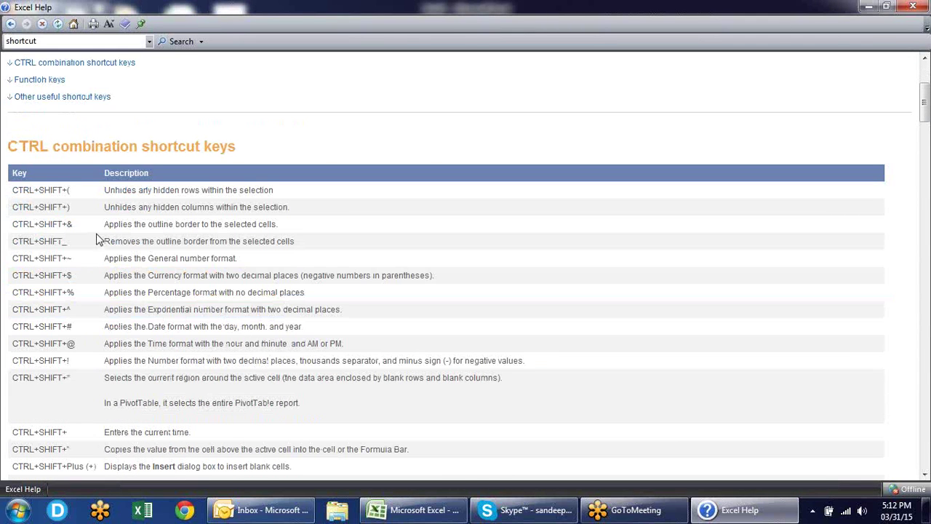
pyautogui.scroll(-3, 67, 387)
pyautogui.scroll(-2, 67, 387)
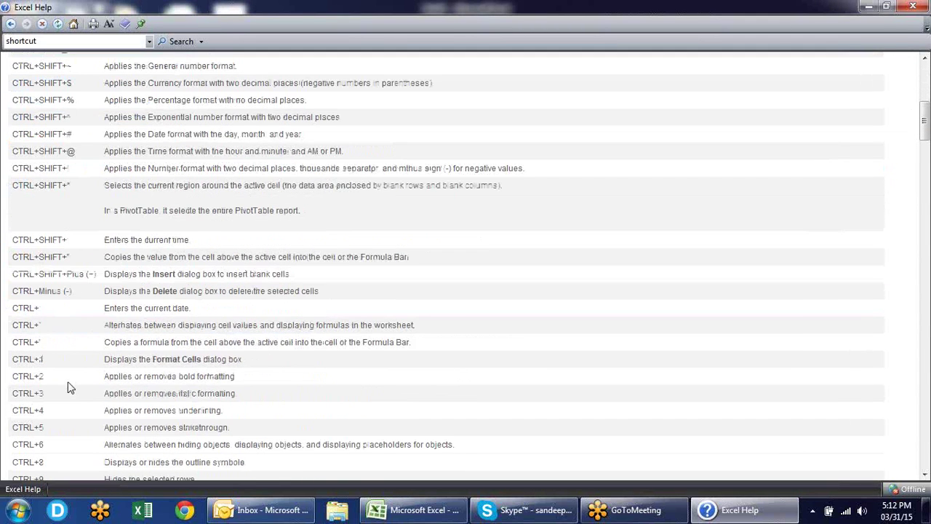
pyautogui.scroll(-1, 73, 363)
pyautogui.scroll(-1, 100, 383)
pyautogui.scroll(-5, 100, 383)
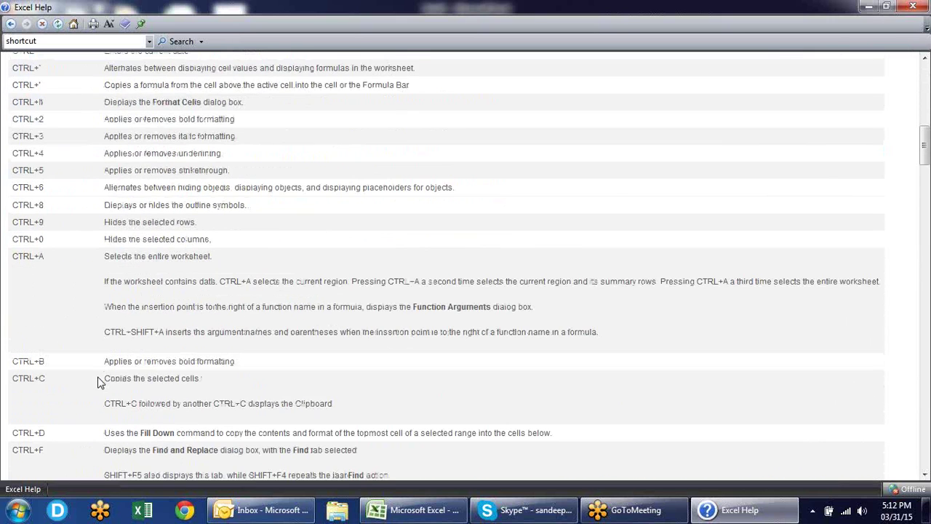
pyautogui.scroll(-5, 100, 382)
pyautogui.scroll(-2, 100, 382)
pyautogui.scroll(-3, 100, 383)
pyautogui.scroll(-4, 100, 382)
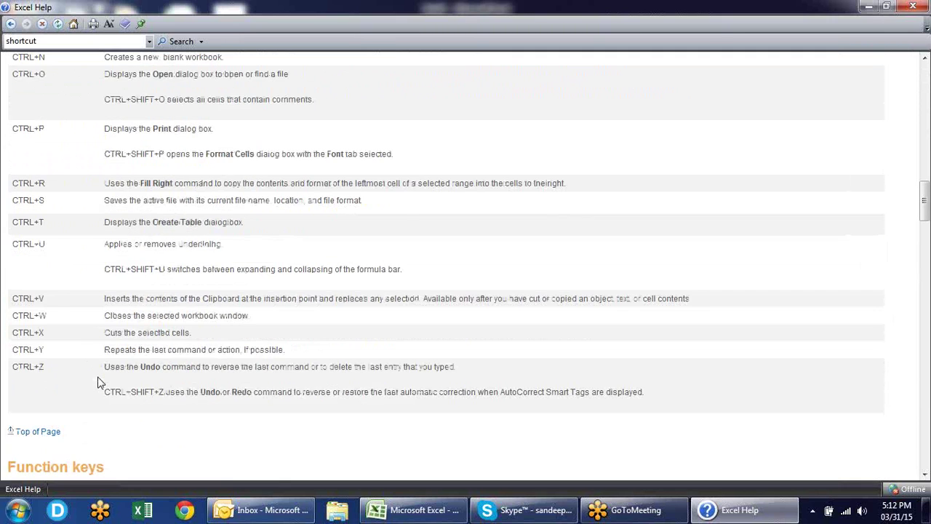
pyautogui.scroll(-5, 98, 381)
pyautogui.scroll(-2, 205, 344)
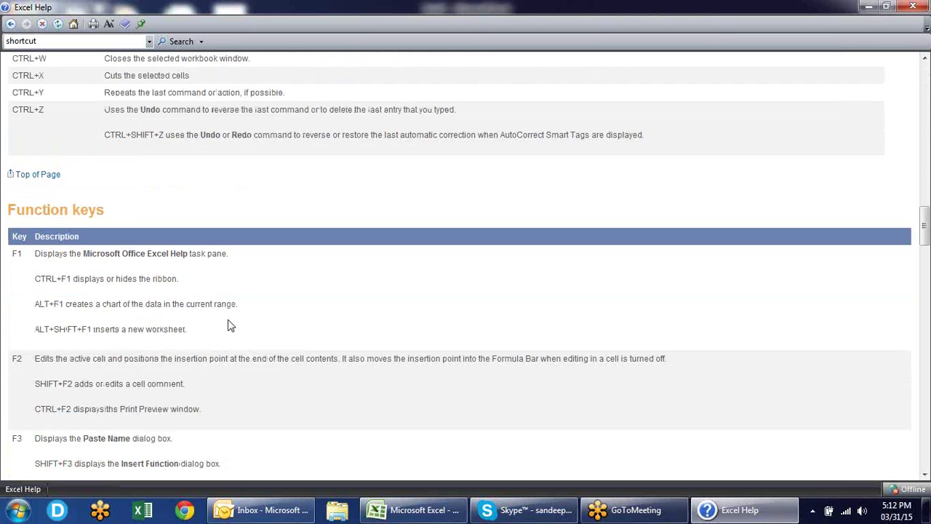
pyautogui.moveTo(34, 253); pyautogui.dragTo(133, 347)
pyautogui.click(240, 315)
pyautogui.scroll(-2, 228, 314)
pyautogui.scroll(-4, 227, 315)
pyautogui.scroll(-6, 228, 314)
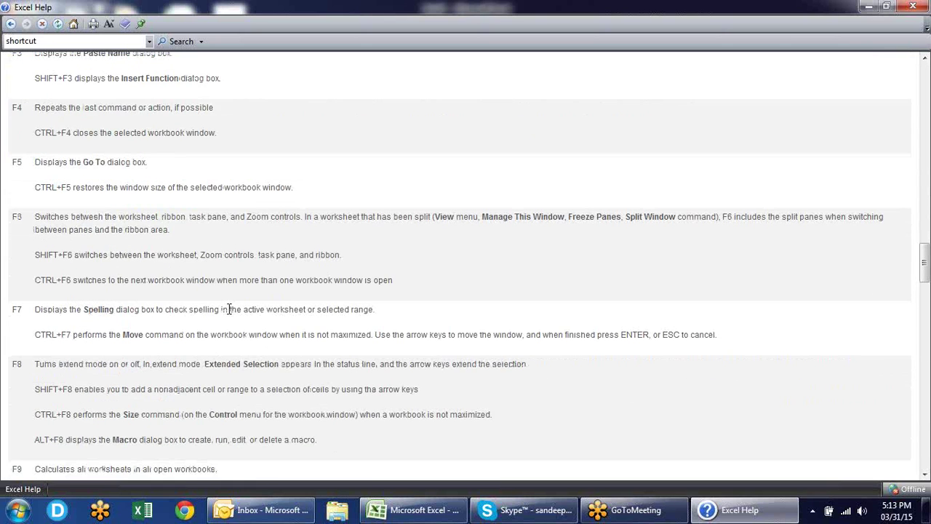
pyautogui.scroll(-8, 228, 311)
pyautogui.scroll(-8, 227, 311)
pyautogui.scroll(-5, 227, 312)
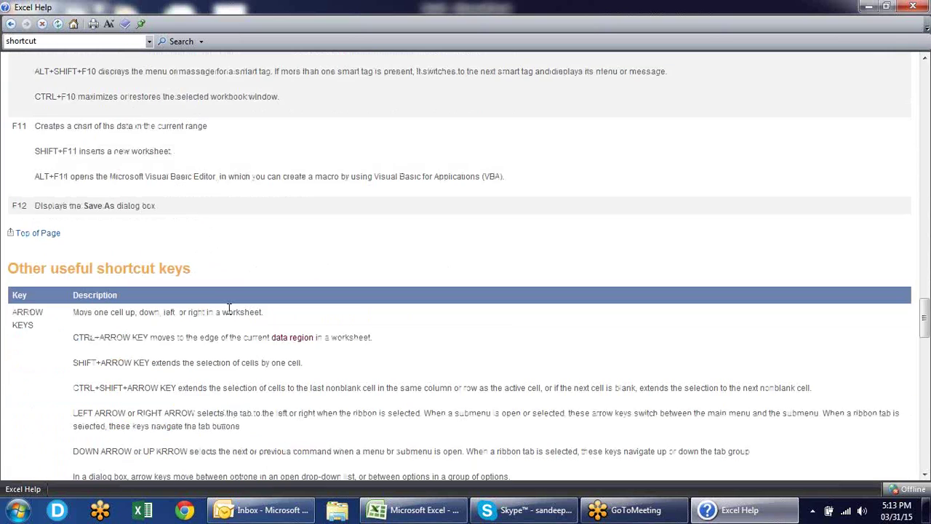
pyautogui.scroll(-2, 234, 315)
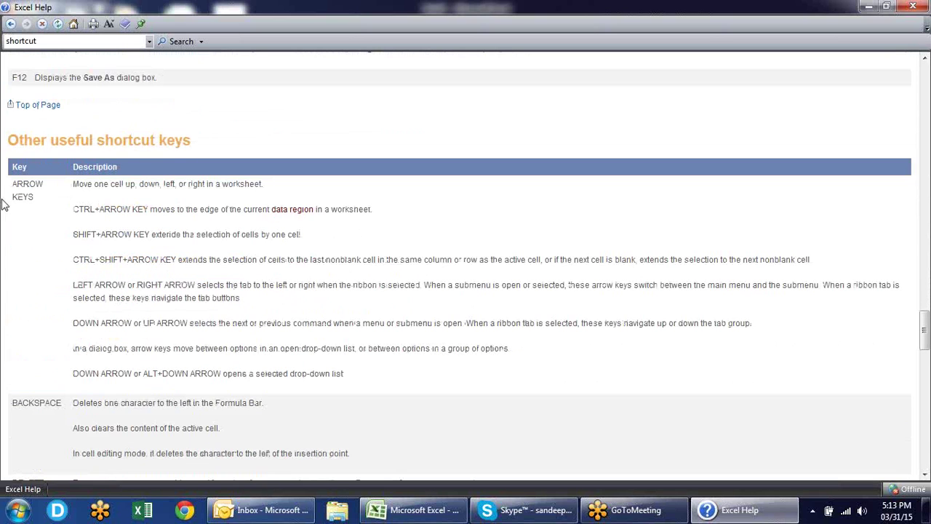
# Read the ARROW KEYS and other shortcut entries, then close Excel Help.
pyautogui.tripleClick(19, 183)
pyautogui.click(107, 281)
pyautogui.moveTo(72, 209); pyautogui.dragTo(136, 216)
pyautogui.click(131, 256)
pyautogui.scroll(-3, 127, 281)
pyautogui.scroll(-3, 127, 281)
pyautogui.scroll(-1, 127, 279)
pyautogui.scroll(-2, 128, 276)
pyautogui.scroll(-2, 129, 271)
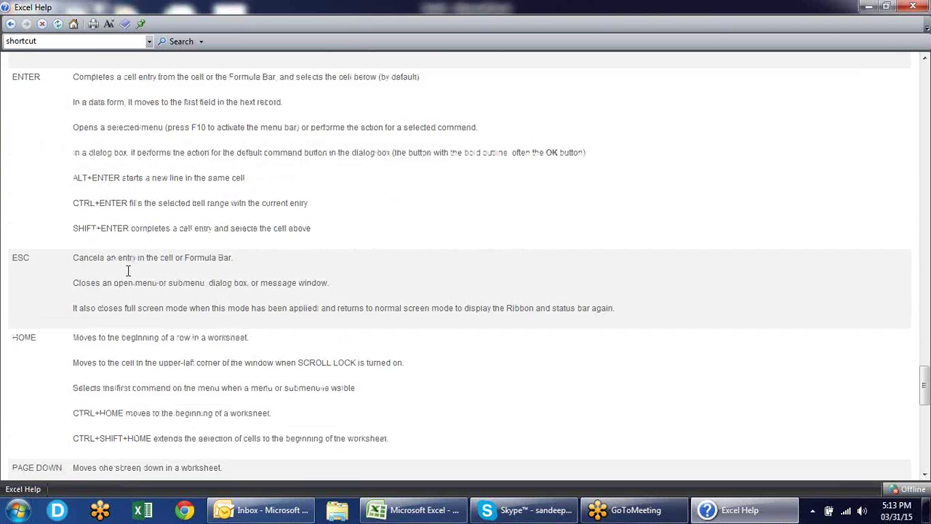
pyautogui.scroll(-4, 128, 270)
pyautogui.scroll(-3, 134, 283)
pyautogui.scroll(-3, 142, 295)
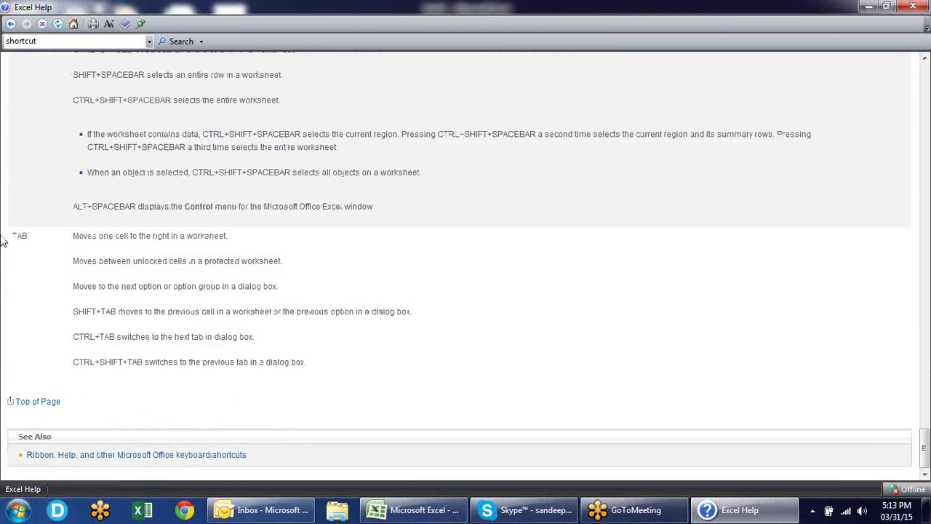
pyautogui.click(910, 6)
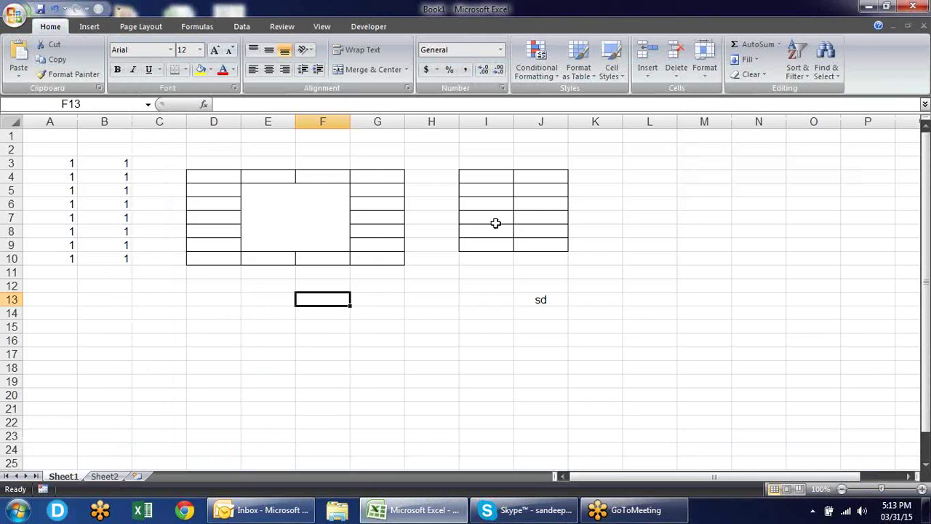
# Minimize Excel to the desktop.
pyautogui.click(869, 7)
pyautogui.click(462, 205)
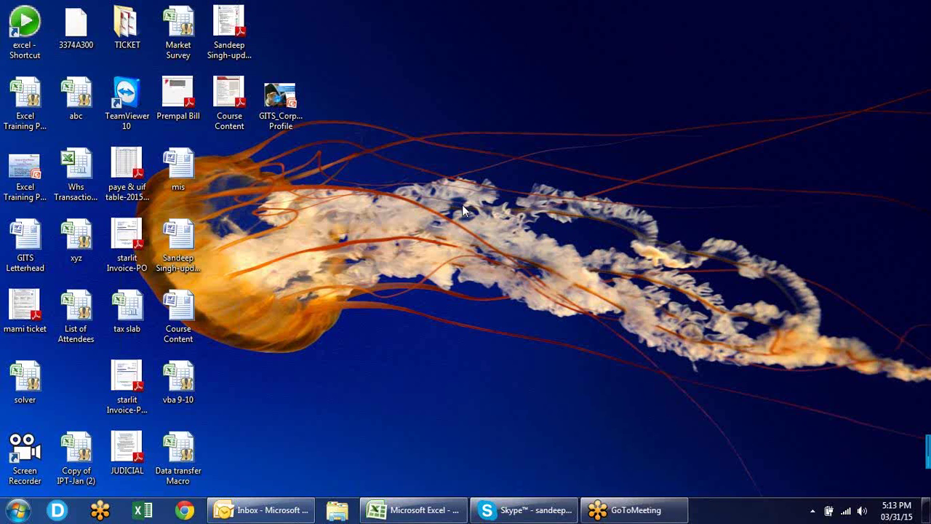
pyautogui.rightClick(384, 182)
pyautogui.click(548, 182)
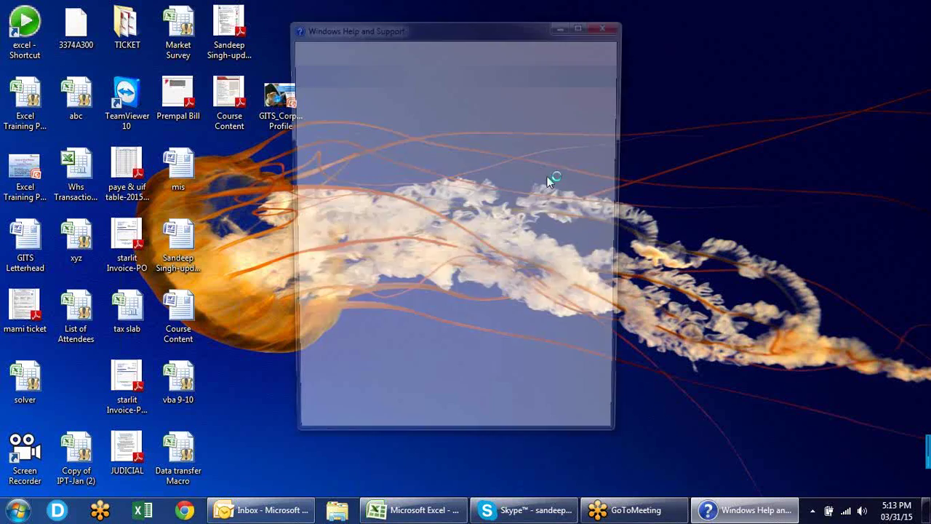
# Search Windows Help for 'shortcut' and open the Keyboard shortcuts article full screen.
pyautogui.write('key')
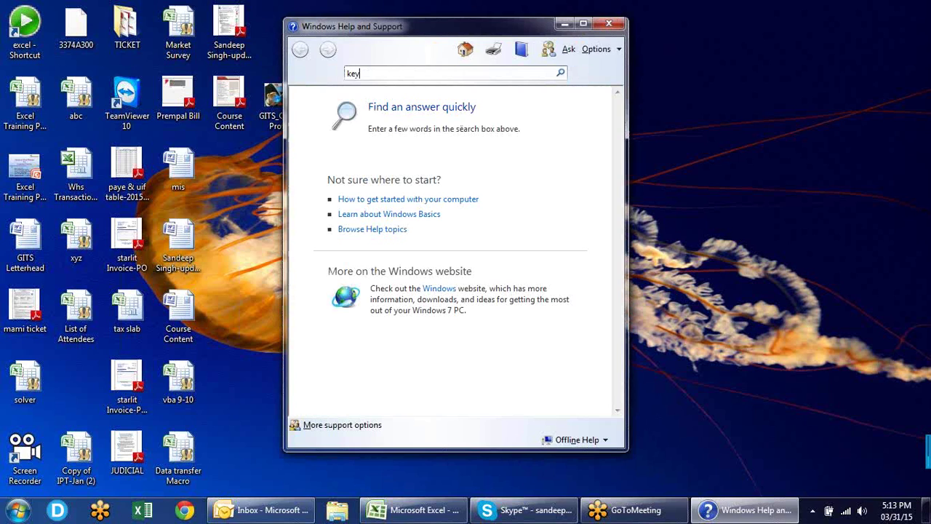
pyautogui.press('BackSpace')
pyautogui.press('BackSpace')
pyautogui.press('BackSpace')
pyautogui.write('shor')
pyautogui.press('Return')
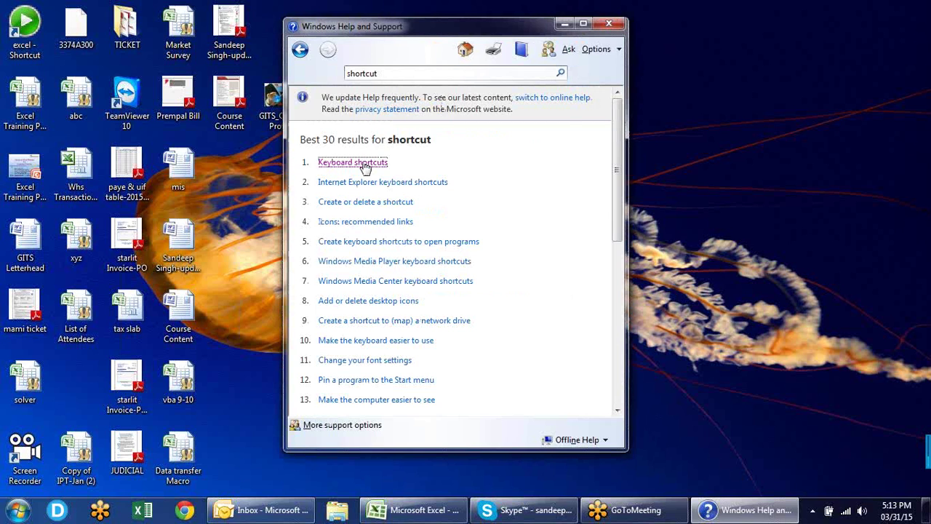
pyautogui.click(367, 161)
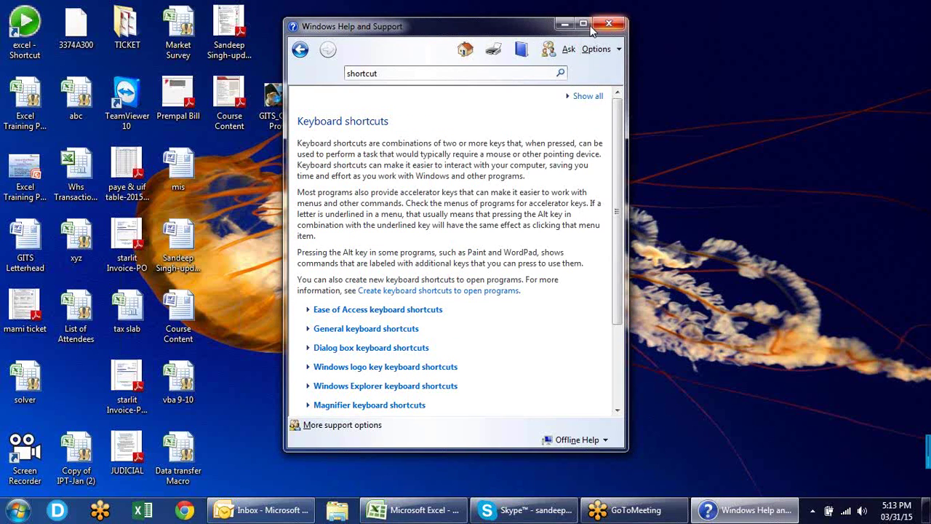
pyautogui.click(582, 24)
# Expand the Ease of Access and General keyboard shortcuts sections.
pyautogui.click(136, 212)
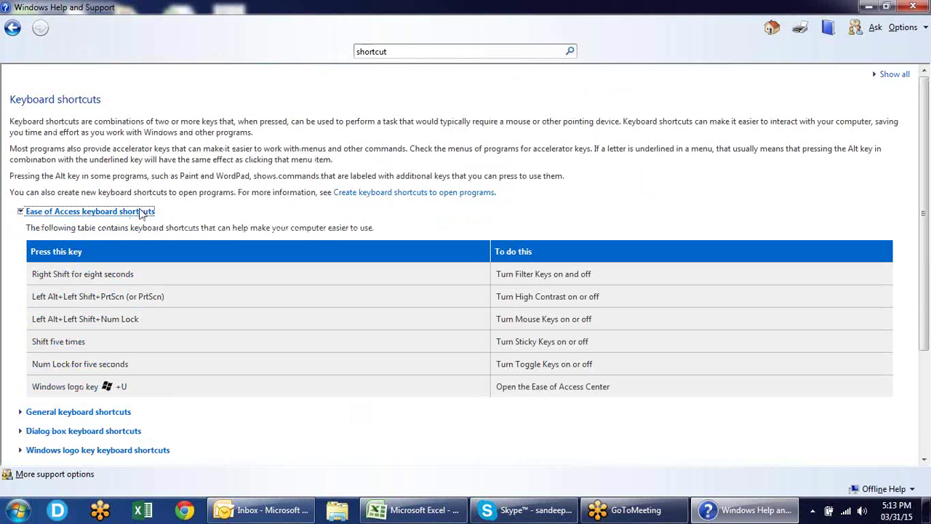
pyautogui.scroll(-3, 282, 216)
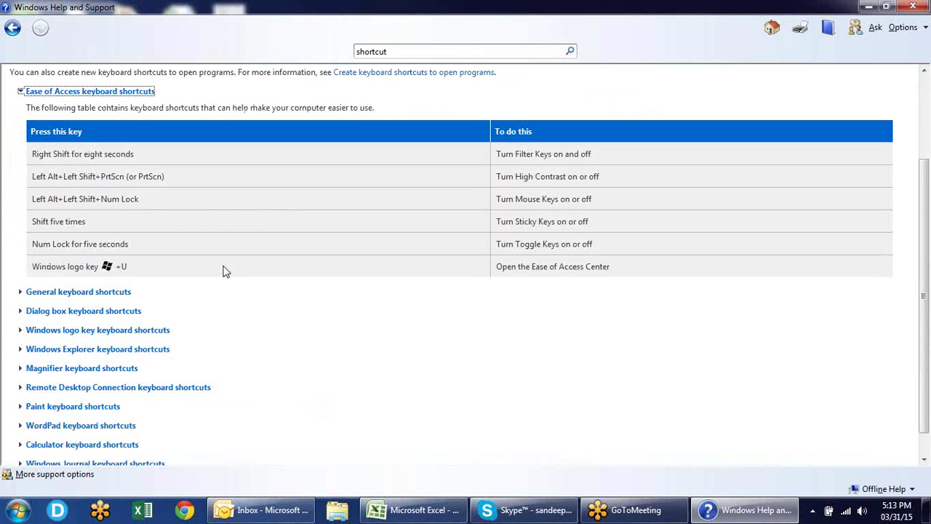
pyautogui.click(119, 292)
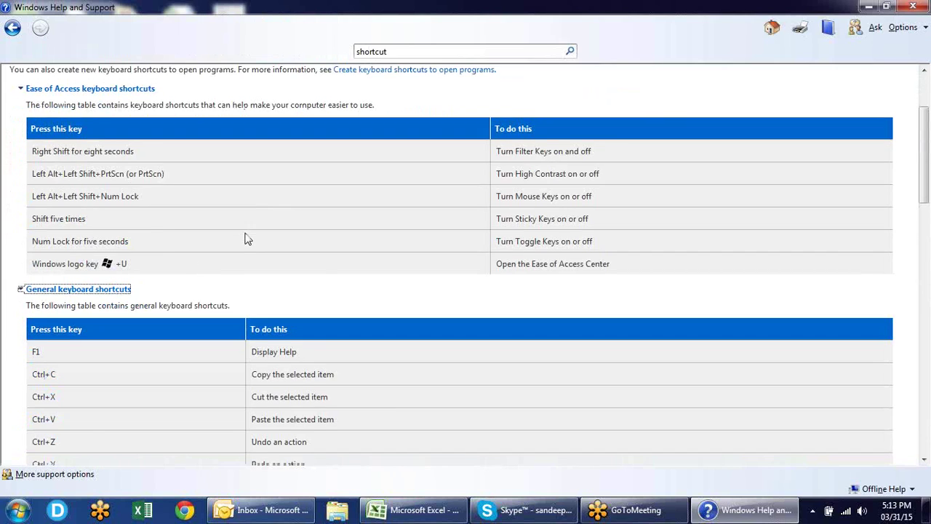
pyautogui.scroll(-4, 254, 313)
pyautogui.scroll(-2, 254, 312)
pyautogui.scroll(-5, 254, 313)
pyautogui.scroll(-4, 254, 312)
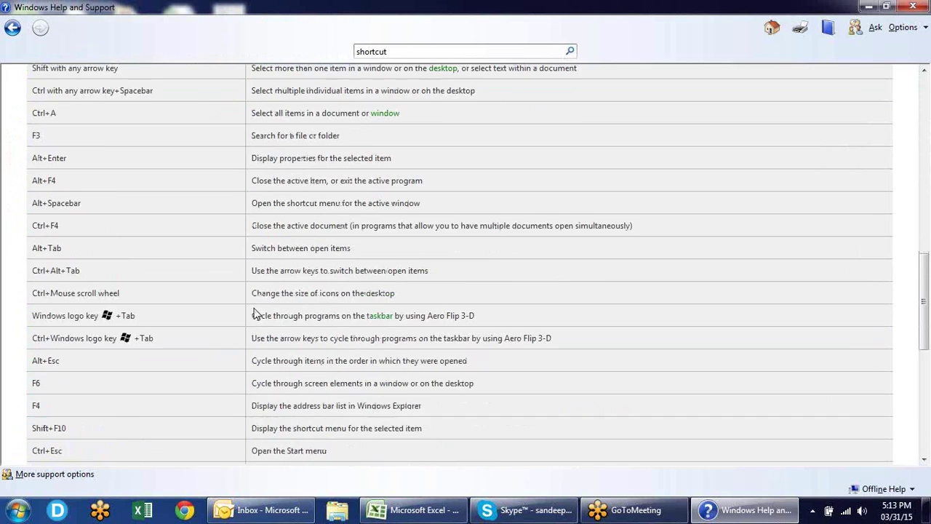
pyautogui.scroll(-3, 255, 312)
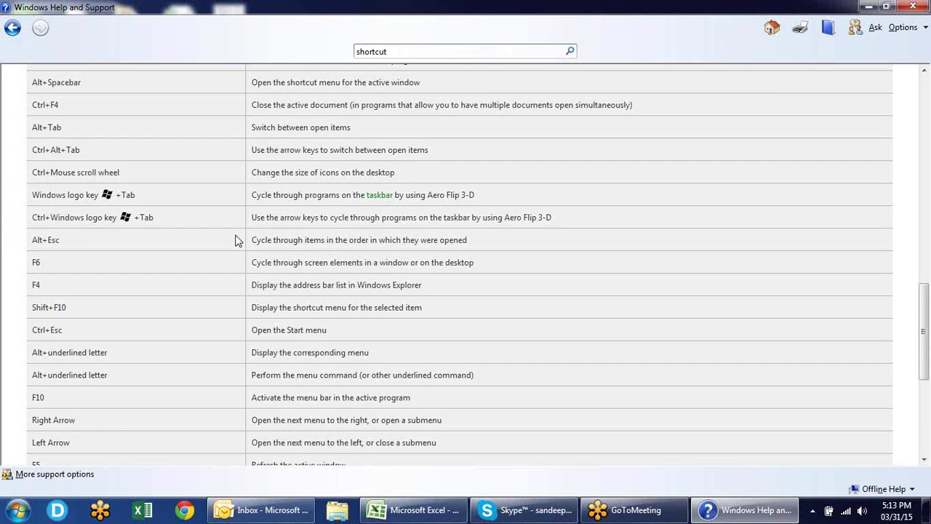
pyautogui.scroll(-6, 235, 241)
pyautogui.scroll(-3, 239, 251)
# Expand the Dialog box keyboard shortcuts section and read its Alt+underlined letter rows.
pyautogui.click(113, 285)
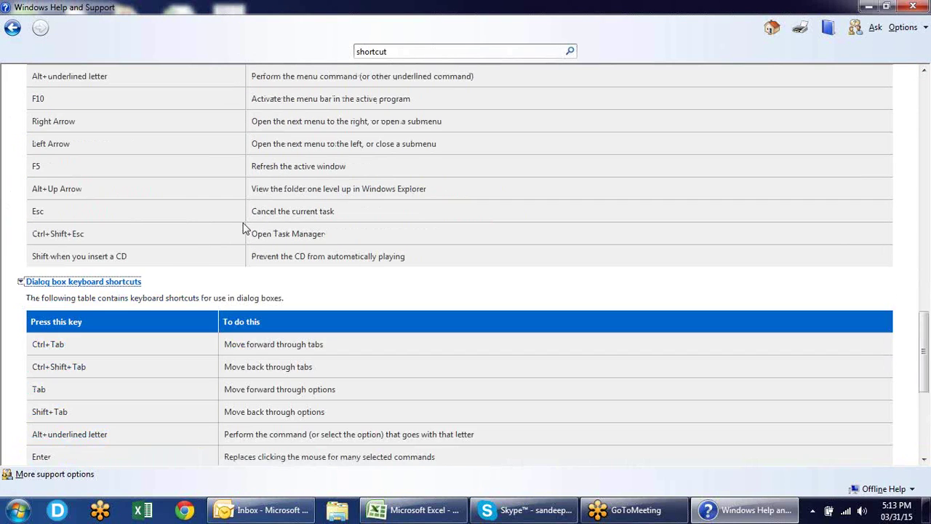
pyautogui.scroll(-4, 245, 228)
pyautogui.scroll(-4, 264, 229)
pyautogui.scroll(3, 260, 184)
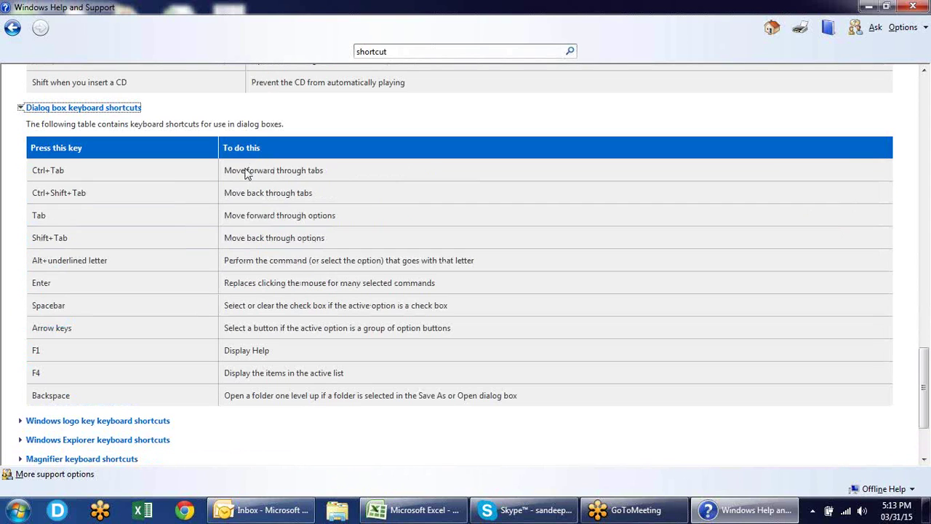
pyautogui.moveTo(252, 165); pyautogui.dragTo(294, 217)
pyautogui.click(127, 178)
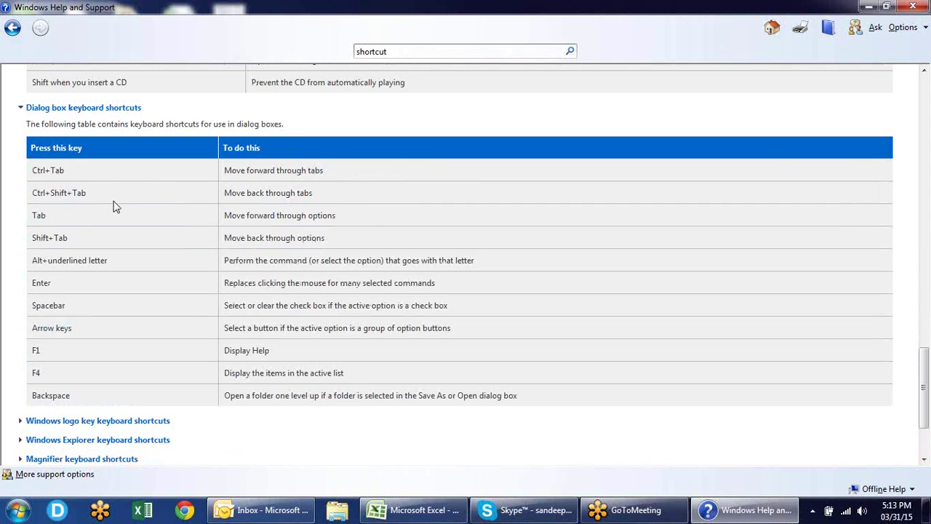
pyautogui.moveTo(123, 265); pyautogui.dragTo(40, 269)
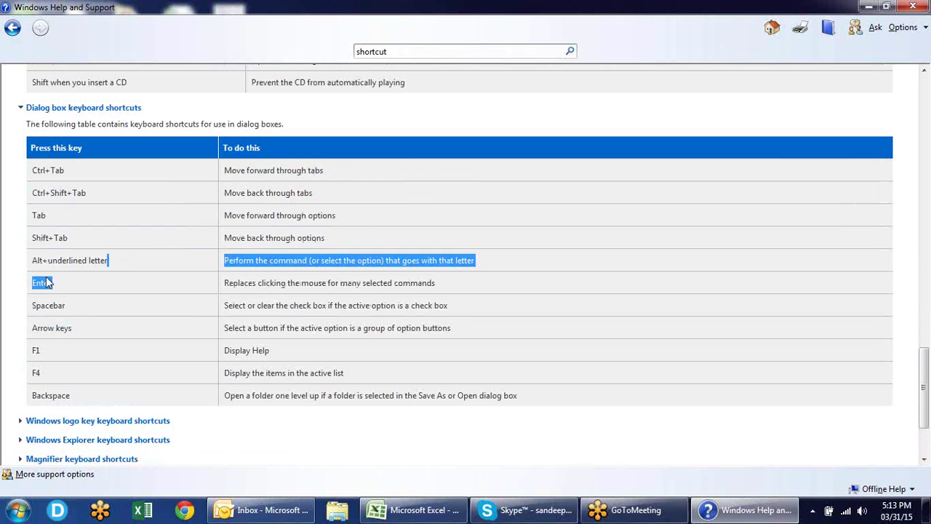
pyautogui.click(154, 254)
pyautogui.scroll(-3, 155, 255)
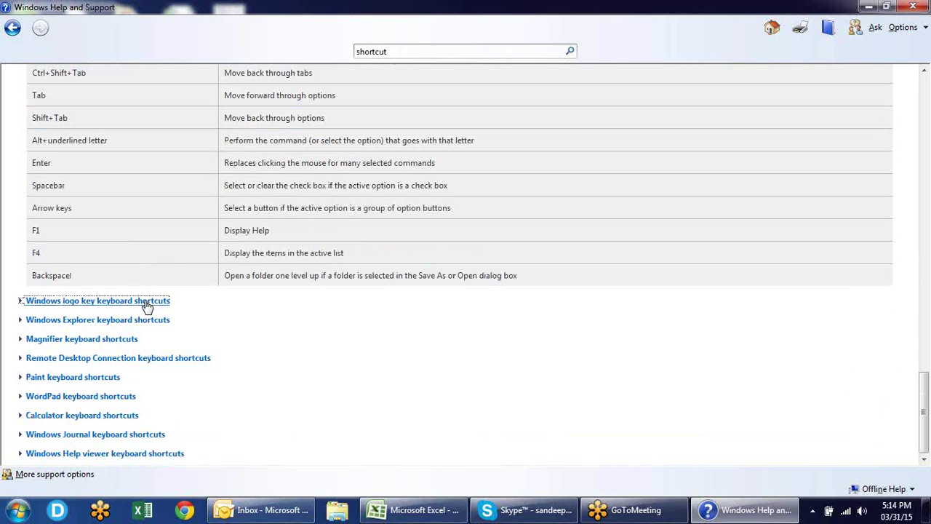
# Expand the Windows logo key and Windows Explorer shortcut sections, then bring Skype forward.
pyautogui.click(145, 300)
pyautogui.scroll(-5, 227, 258)
pyautogui.moveTo(114, 195); pyautogui.dragTo(218, 220)
pyautogui.click(185, 240)
pyautogui.moveTo(132, 228); pyautogui.dragTo(62, 230)
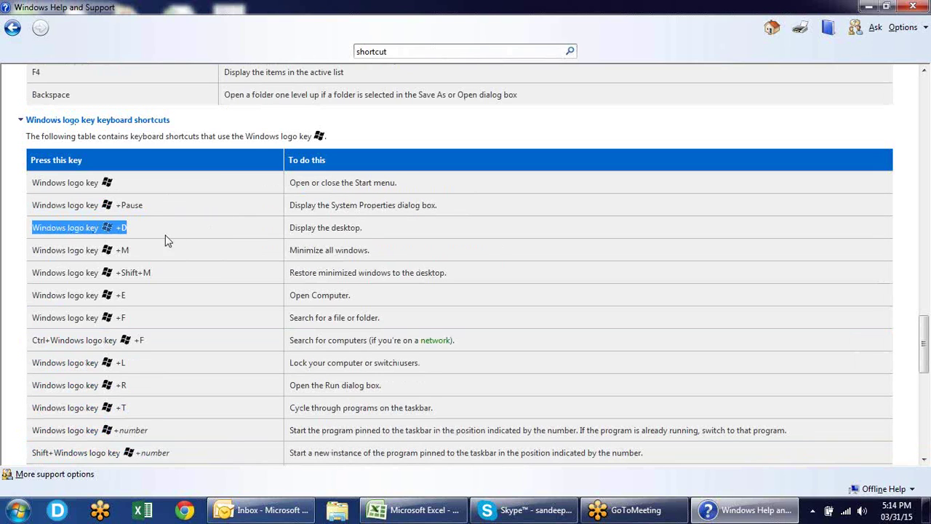
pyautogui.click(285, 235)
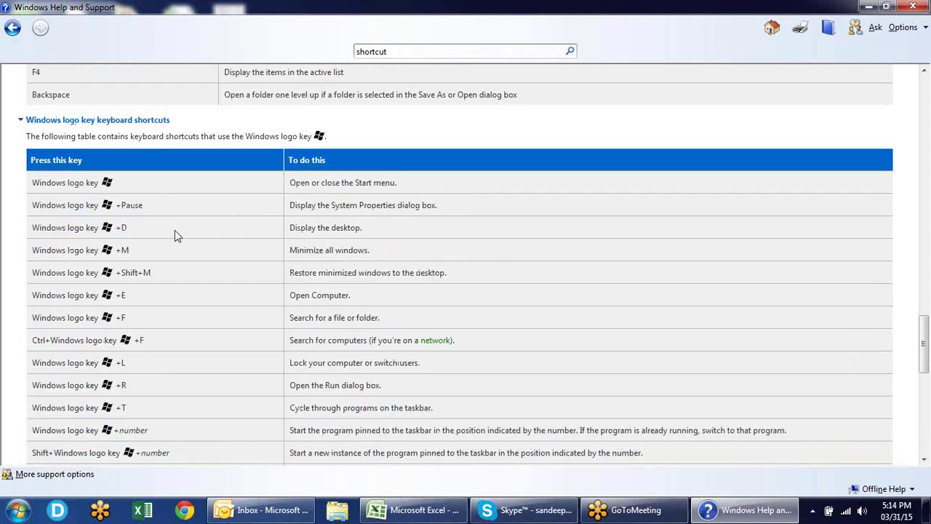
pyautogui.scroll(-3, 261, 272)
pyautogui.scroll(-6, 270, 264)
pyautogui.scroll(-3, 270, 264)
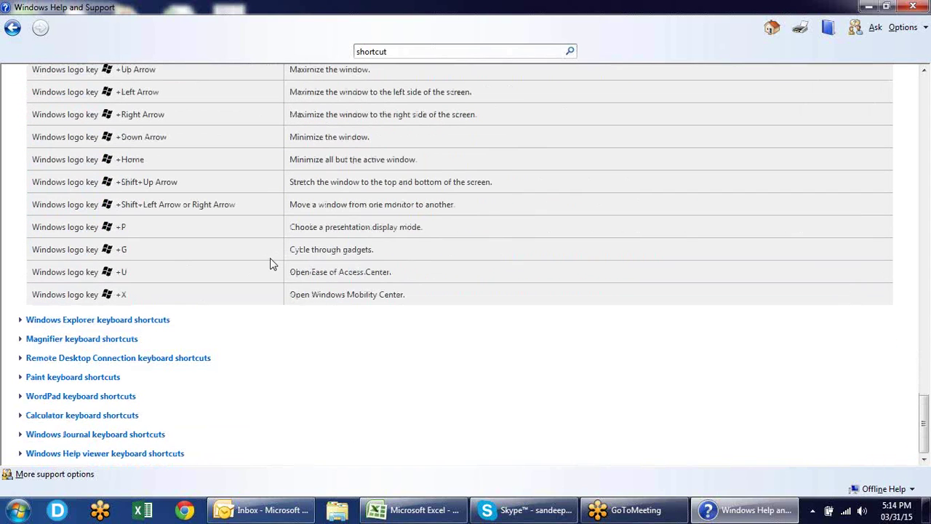
pyautogui.click(133, 320)
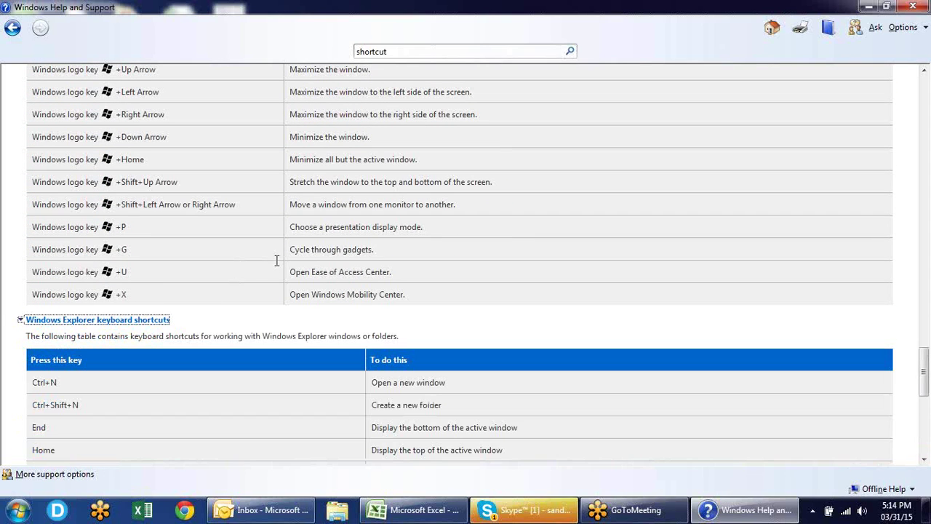
pyautogui.click(532, 514)
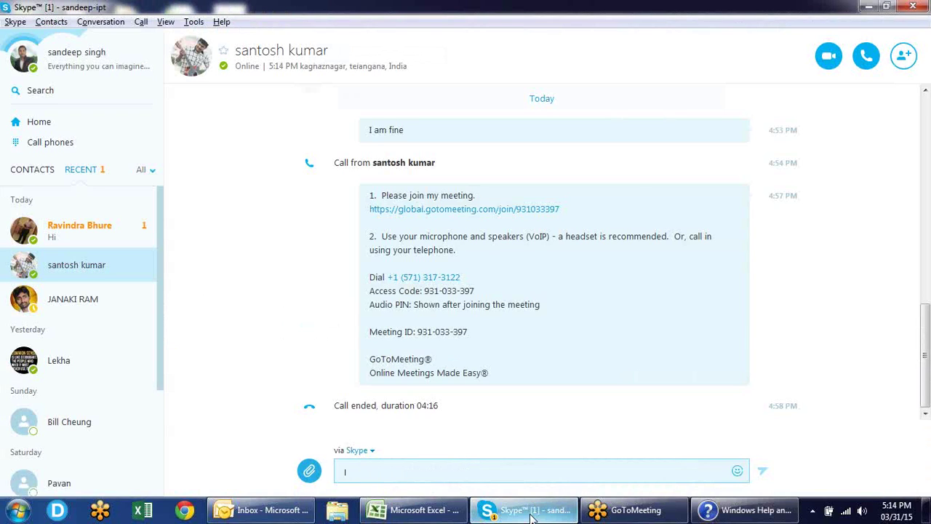
# Open another contact's Skype conversation, then close Windows Help and Support.
pyautogui.click(58, 243)
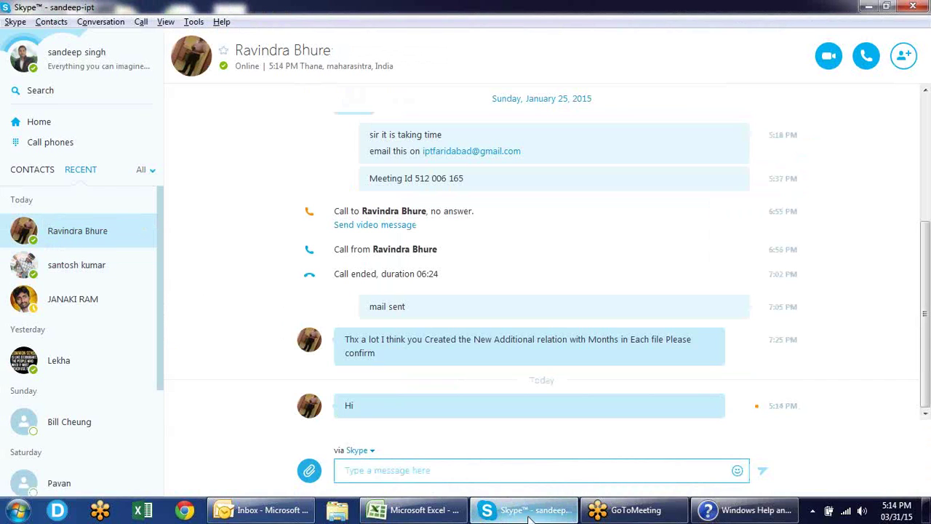
pyautogui.click(531, 515)
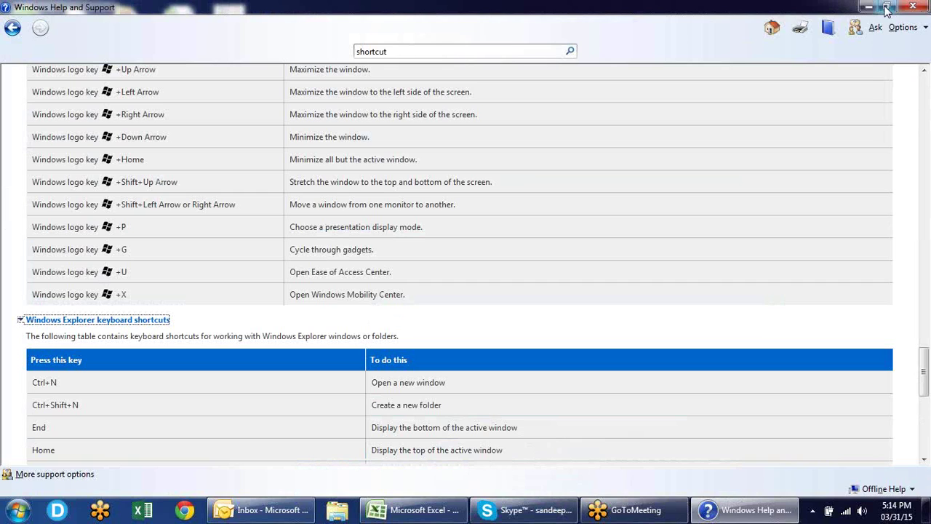
pyautogui.click(913, 6)
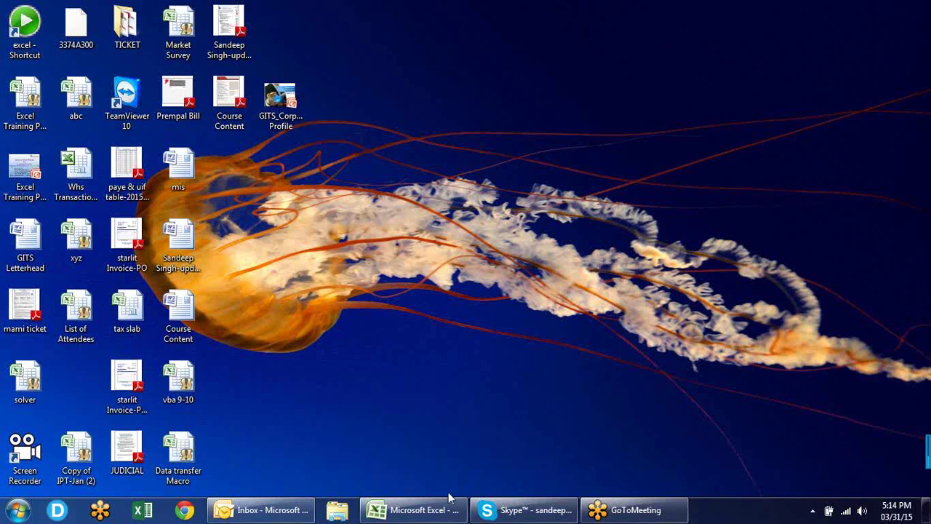
# Return to the Excel workbook and select the merged E5:F9 block.
pyautogui.click(418, 509)
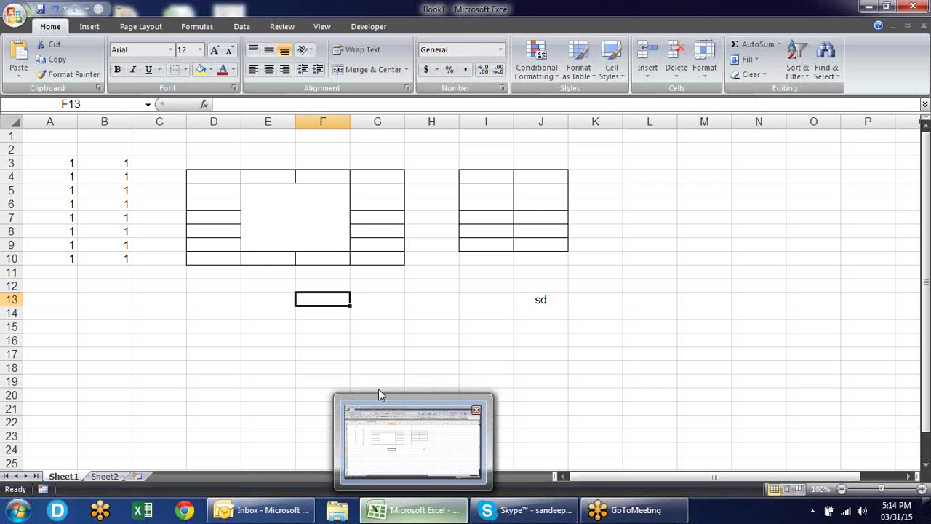
pyautogui.click(486, 296)
pyautogui.click(322, 215)
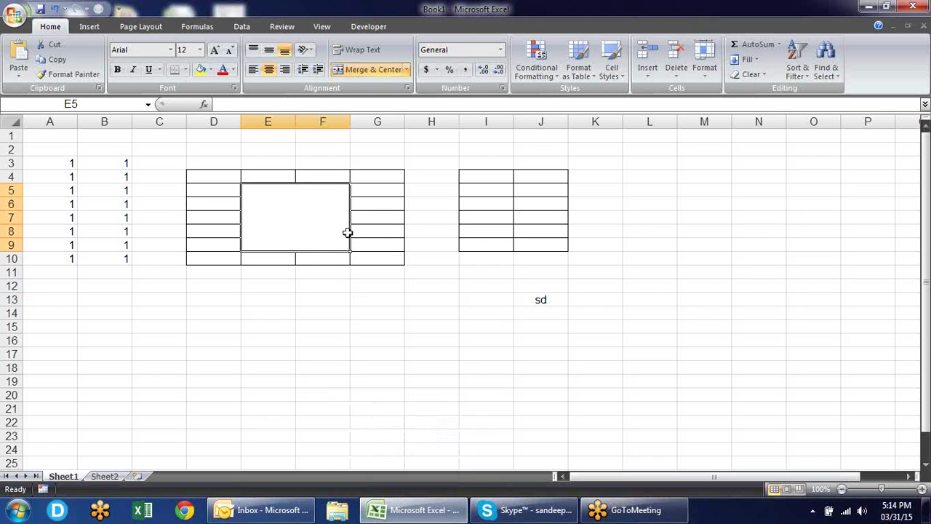
# Apply a Thick Box Border to merged E5:F9 via Alt+H, B, T and check it.
pyautogui.hotkey('alt', 'h')
pyautogui.press('b')
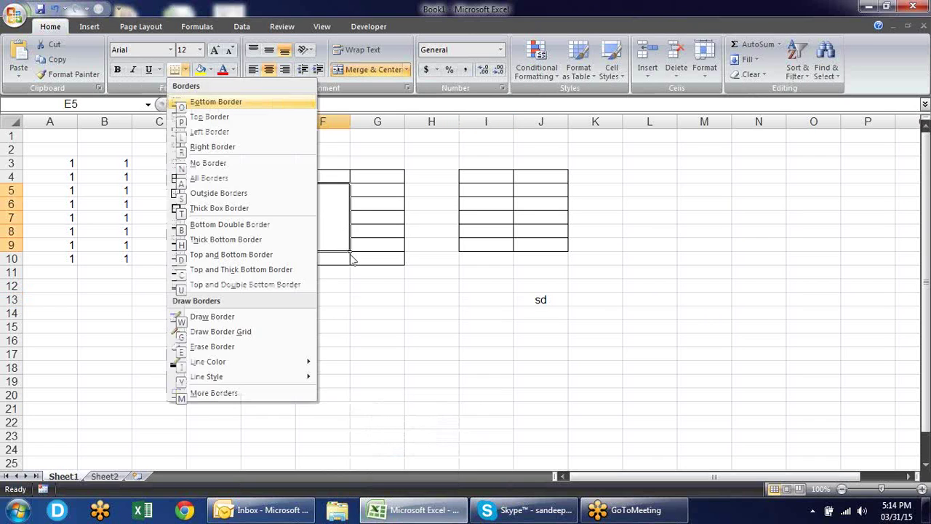
pyautogui.press('t')
pyautogui.click(368, 312)
pyautogui.click(303, 212)
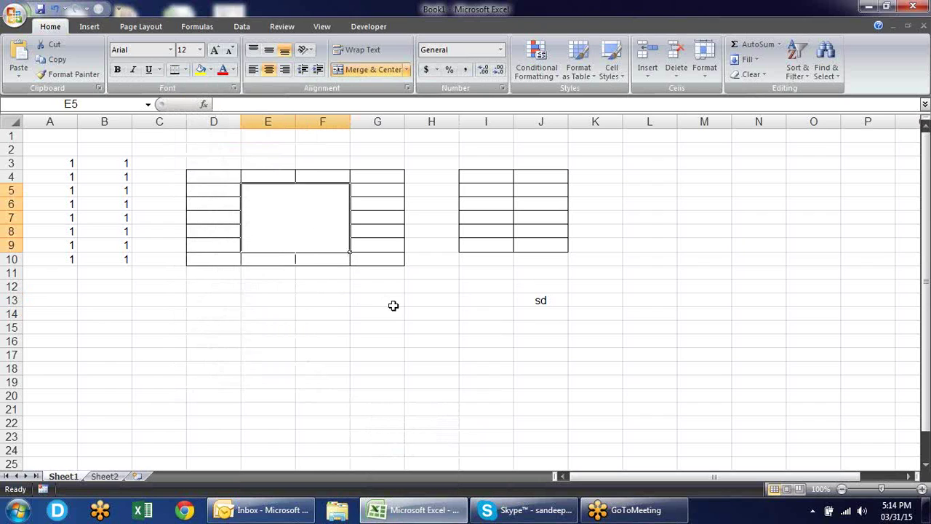
pyautogui.click(250, 315)
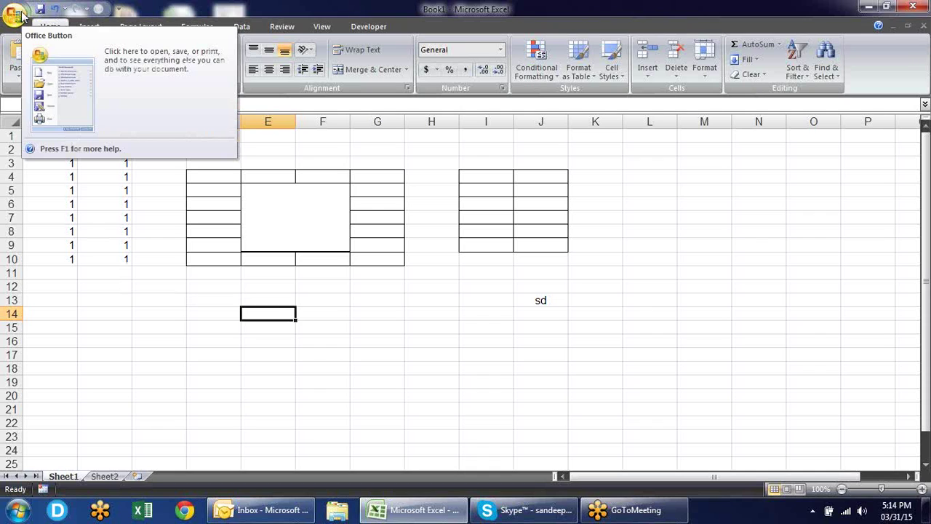
pyautogui.click(22, 15)
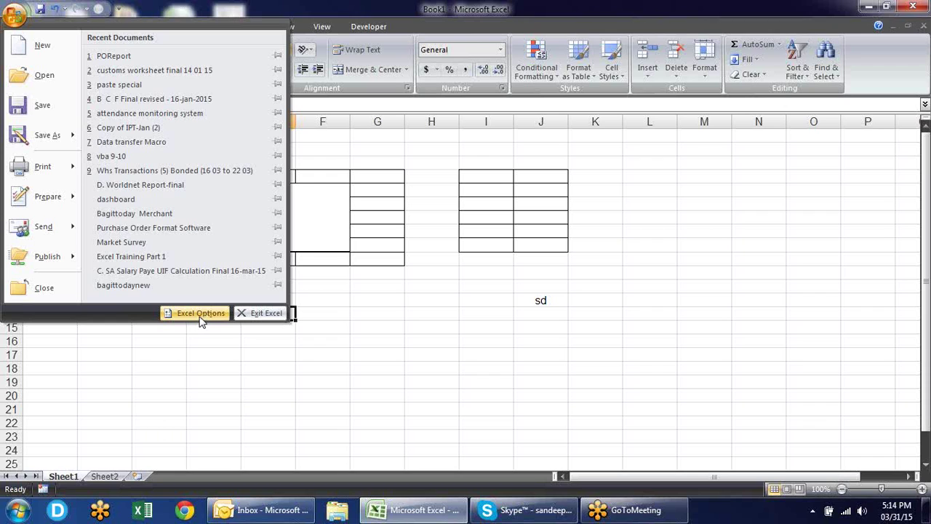
pyautogui.click(201, 318)
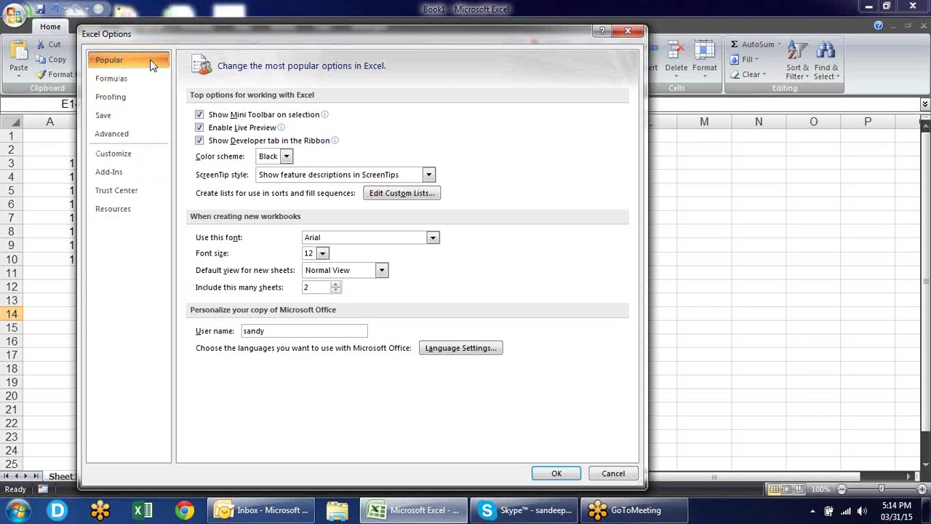
pyautogui.moveTo(166, 39)
pyautogui.mouseDown()
pyautogui.moveTo(199, 44)
pyautogui.moveTo(195, 54)
pyautogui.mouseUp()
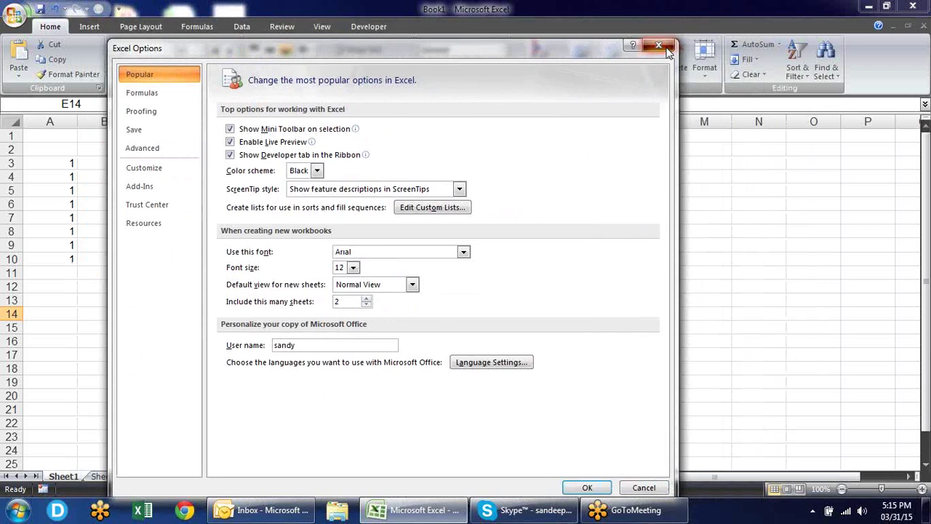
pyautogui.click(658, 46)
pyautogui.click(169, 150)
pyautogui.write('sdfsdfdfdf')
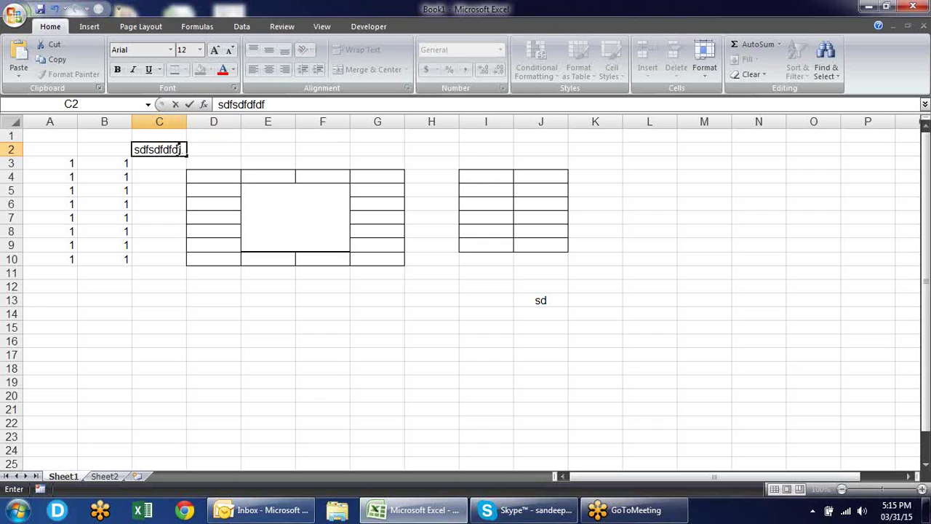
pyautogui.moveTo(178, 150); pyautogui.dragTo(136, 150)
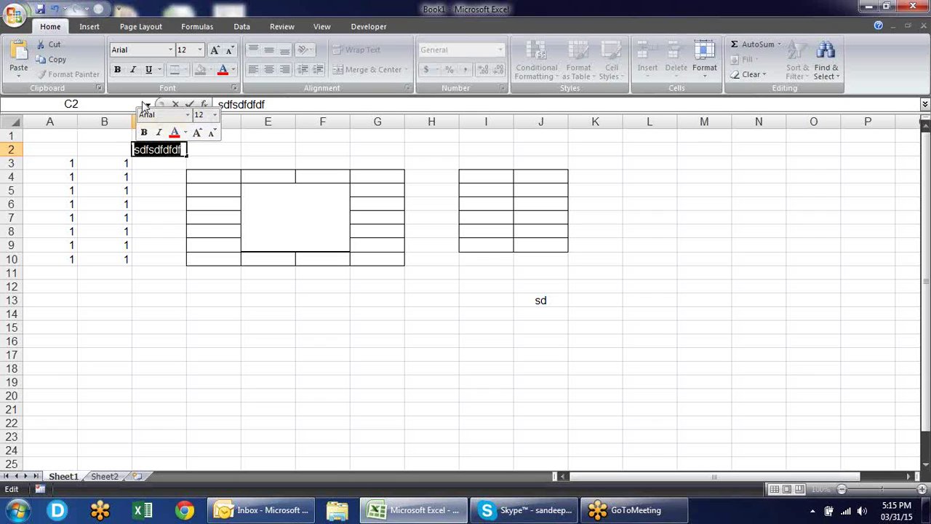
pyautogui.press('Escape')
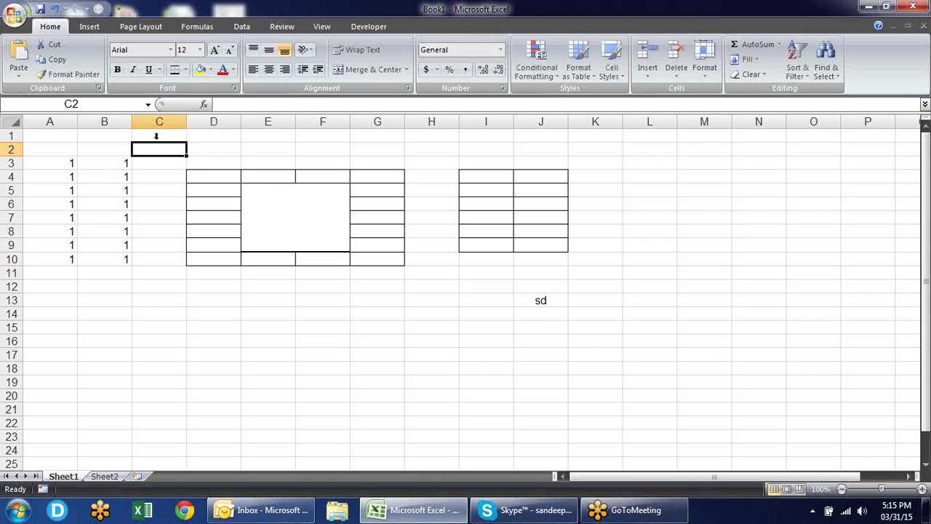
pyautogui.click(14, 15)
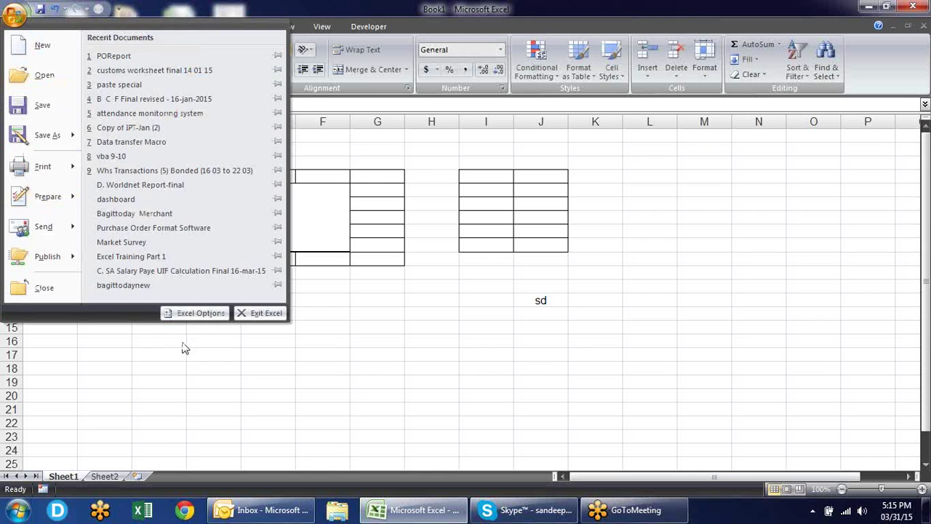
pyautogui.click(200, 312)
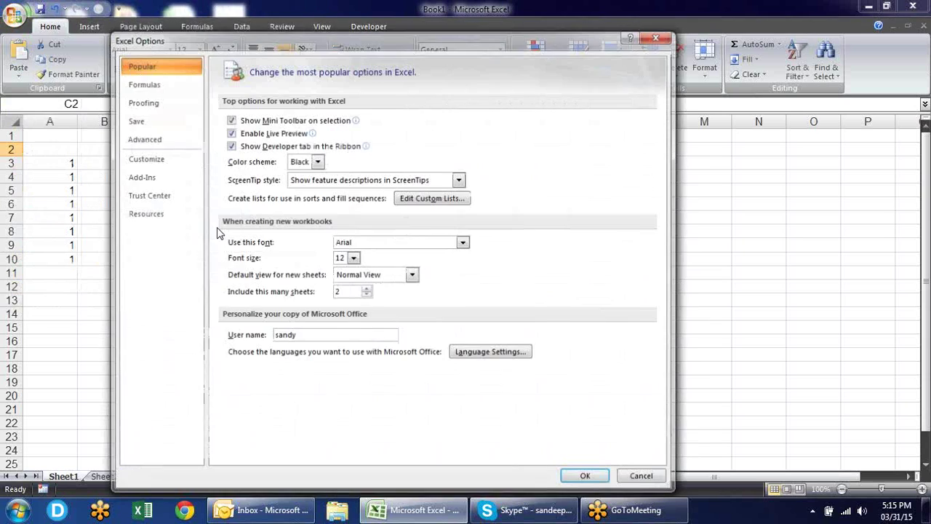
pyautogui.click(278, 120)
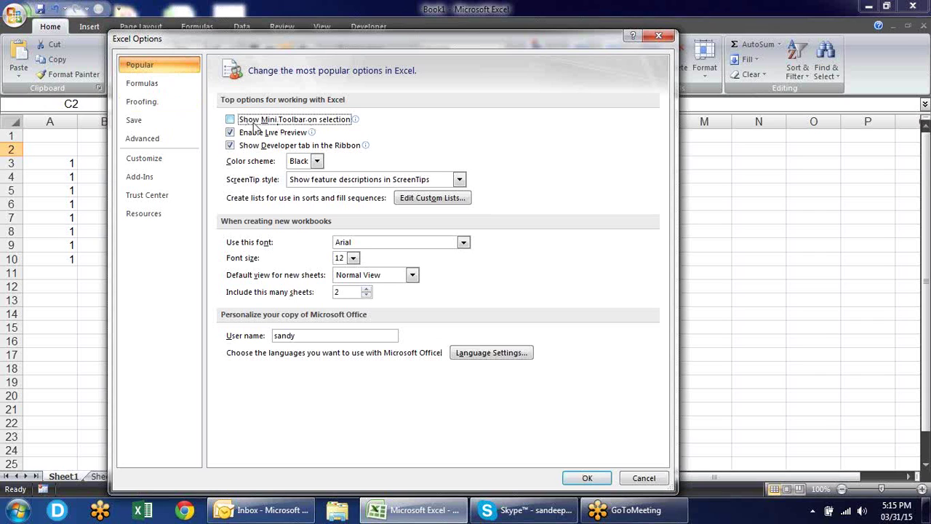
pyautogui.click(587, 478)
pyautogui.write('sdfsdf')
pyautogui.moveTo(158, 149); pyautogui.dragTo(140, 149)
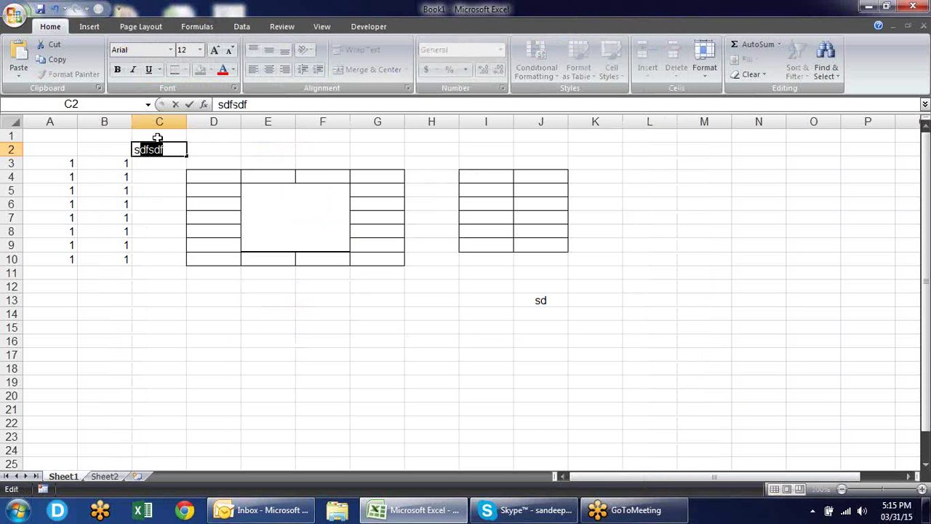
pyautogui.press('Escape')
pyautogui.click(14, 14)
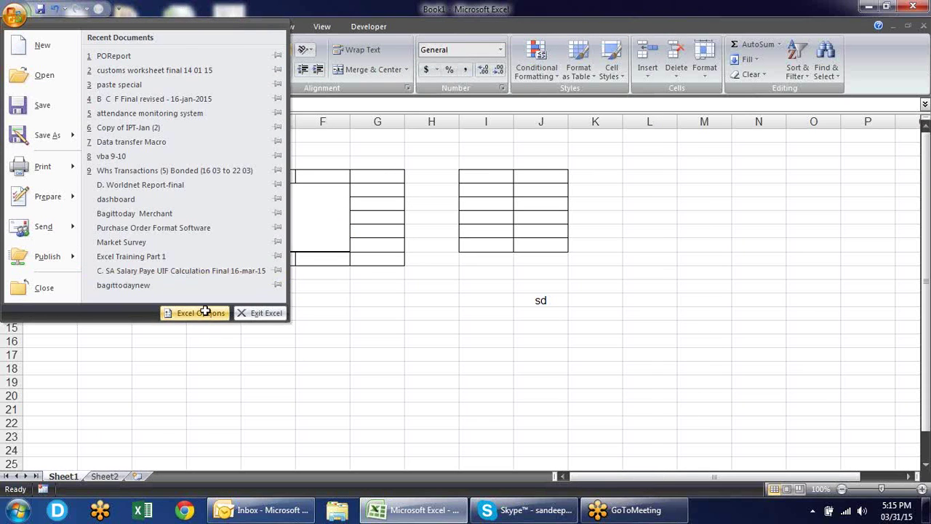
pyautogui.click(205, 312)
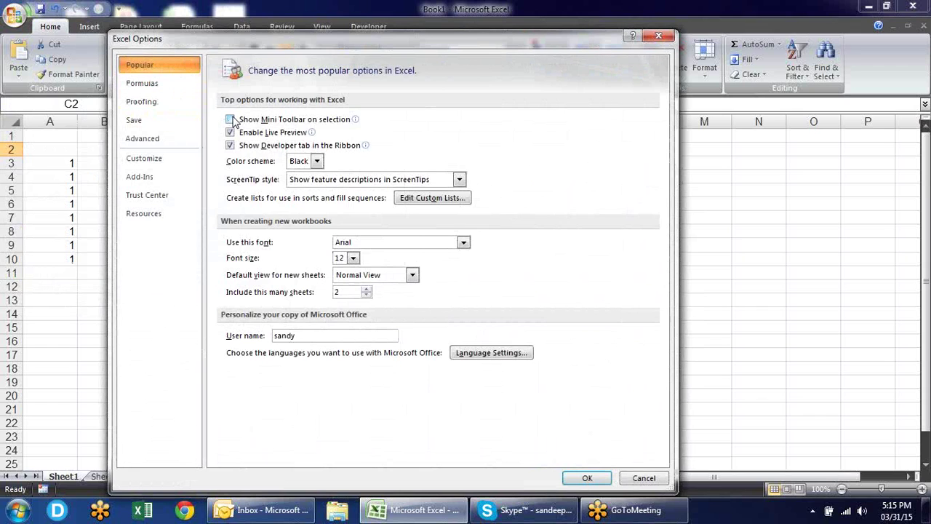
pyautogui.click(231, 119)
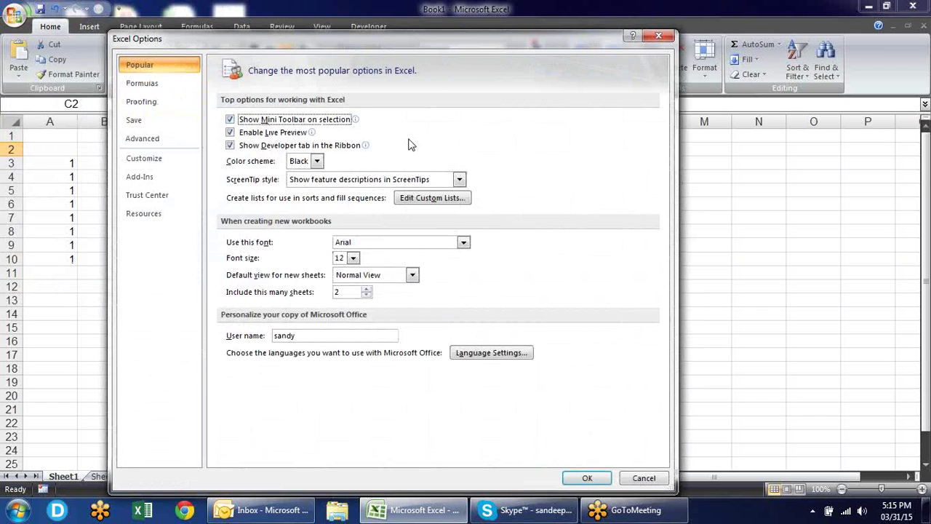
pyautogui.moveTo(365, 48); pyautogui.dragTo(343, 19)
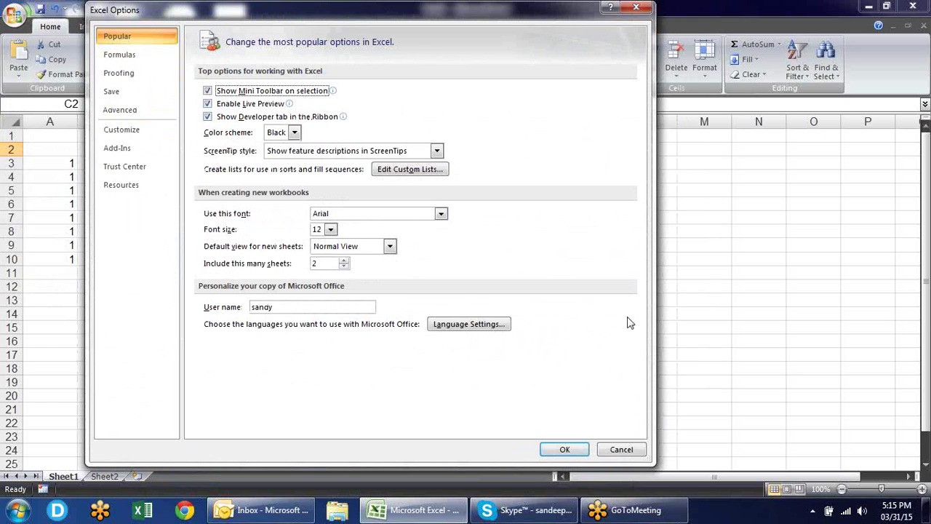
pyautogui.click(571, 448)
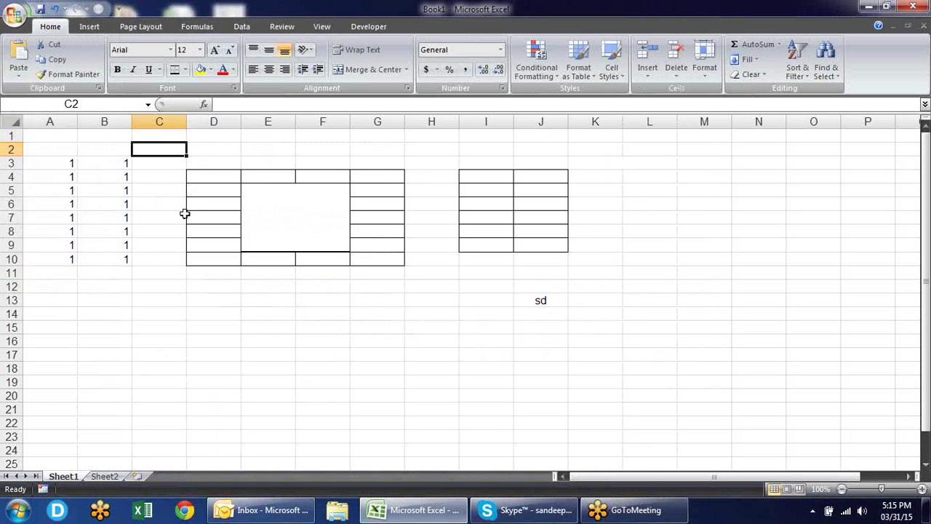
pyautogui.moveTo(479, 177); pyautogui.dragTo(563, 245)
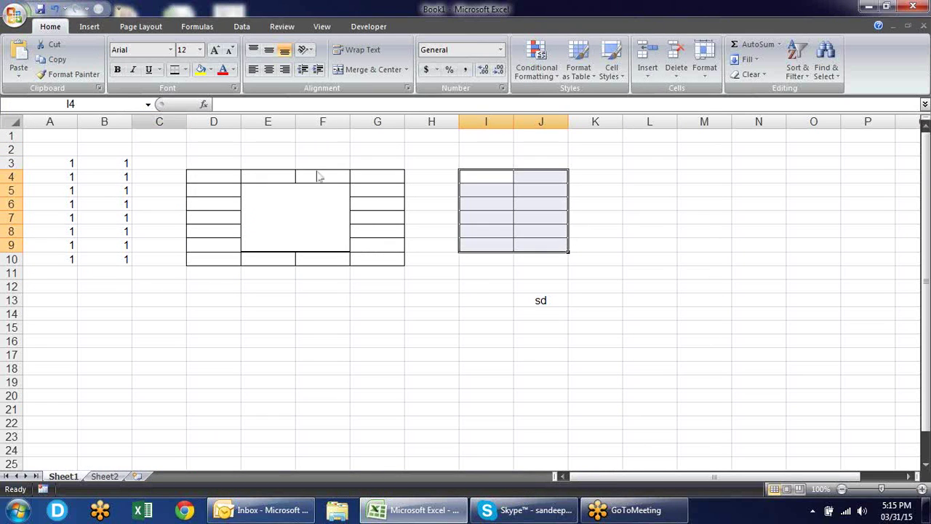
pyautogui.click(210, 69)
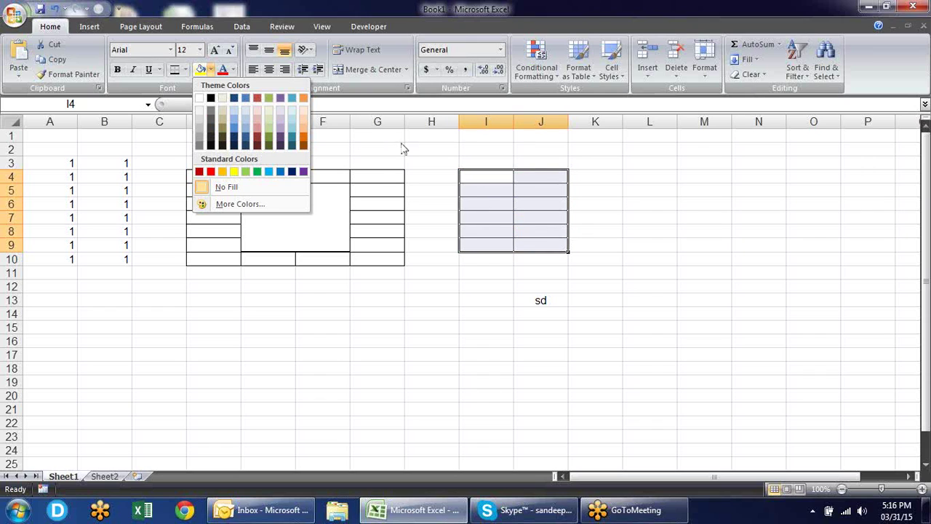
pyautogui.press('Escape')
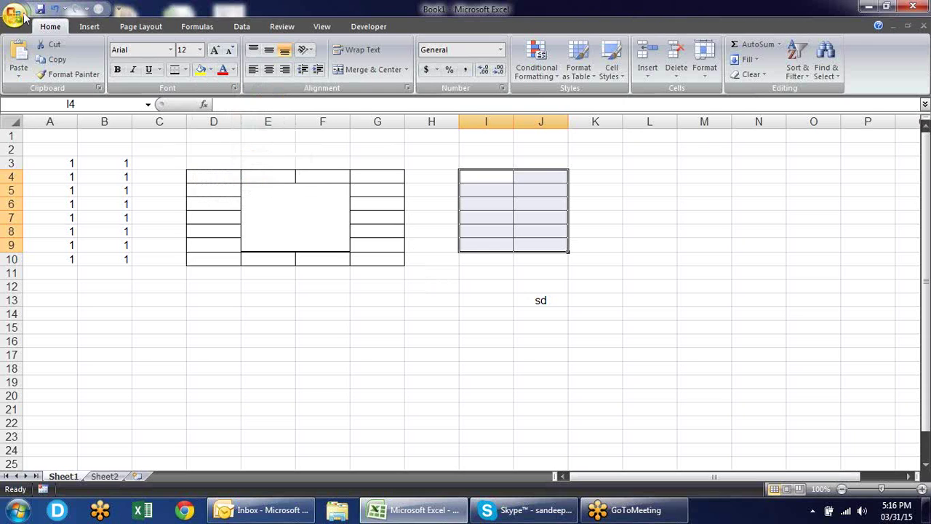
# Untick Enable Live Preview in Excel Options and try the Fill Color list on I4:J9.
pyautogui.click(15, 14)
pyautogui.click(201, 312)
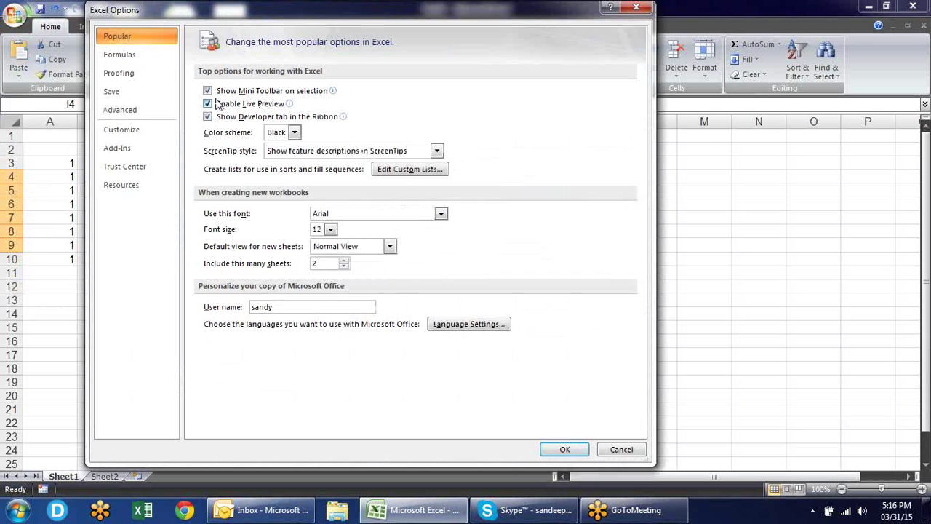
pyautogui.click(218, 104)
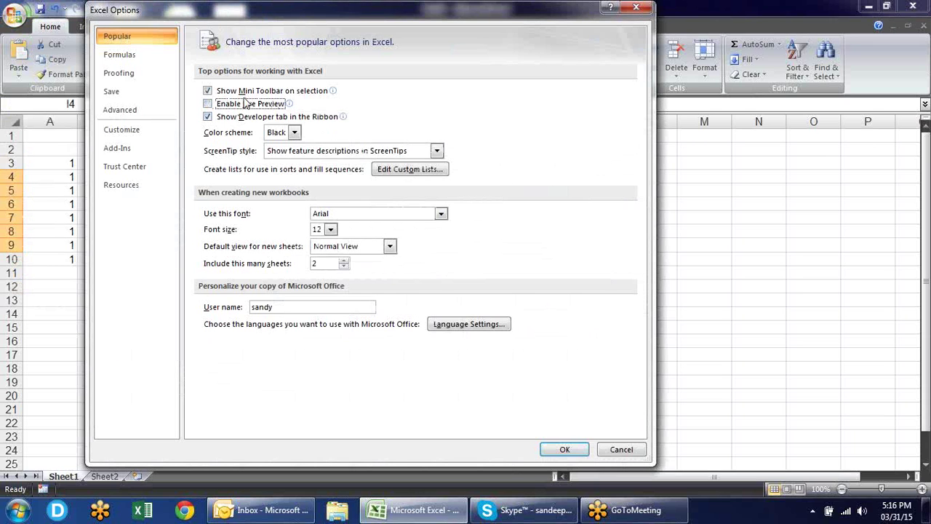
pyautogui.click(564, 449)
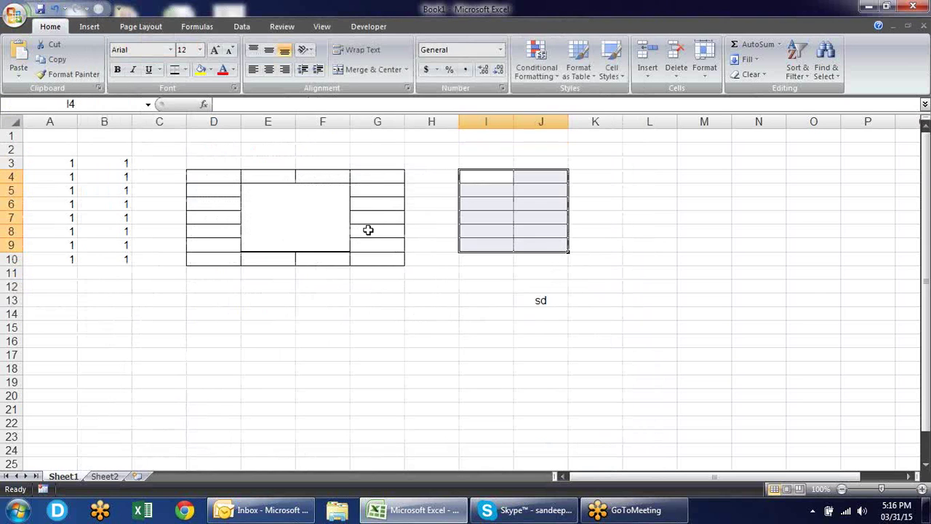
pyautogui.click(210, 70)
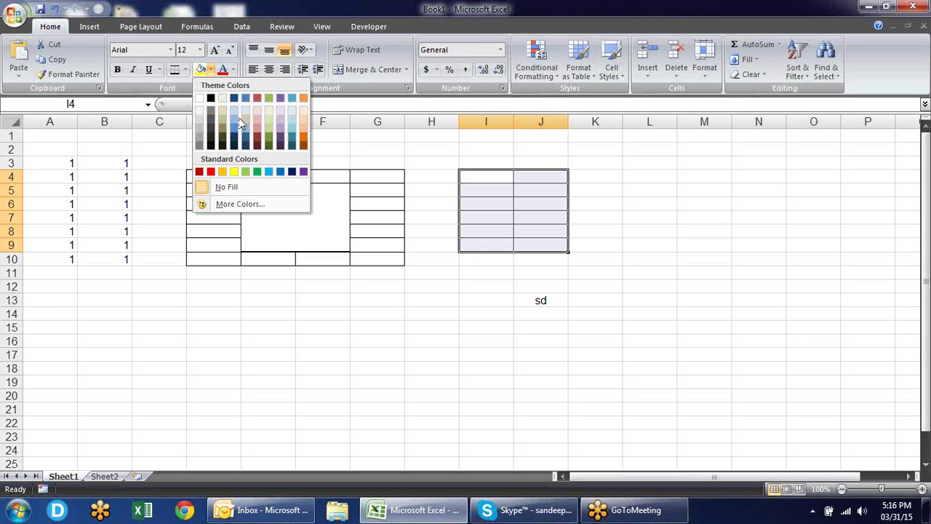
# Re-tick Enable Live Preview in Excel Options and confirm.
pyautogui.click(13, 17)
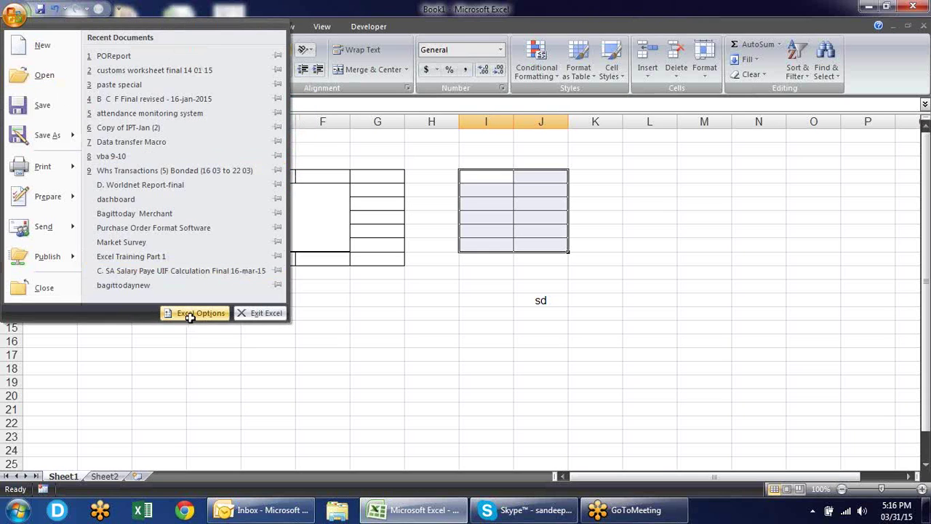
pyautogui.click(194, 318)
pyautogui.click(233, 104)
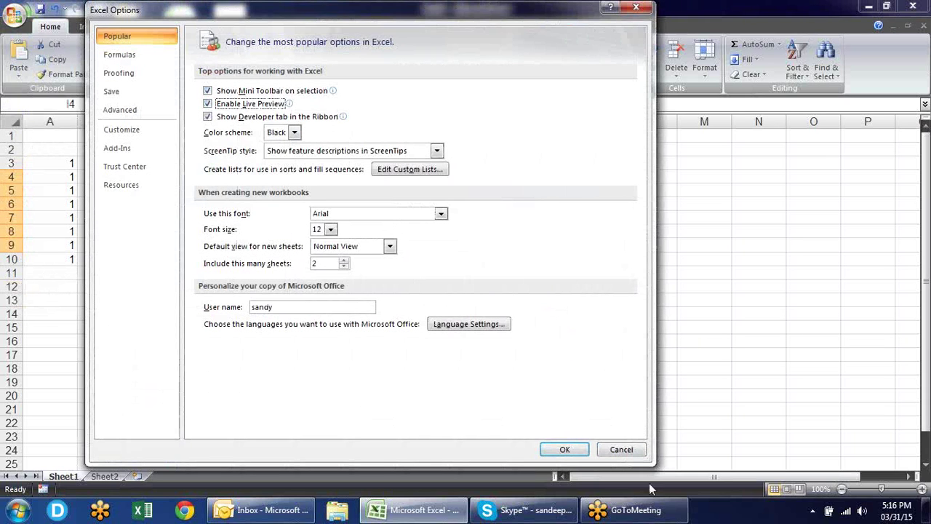
pyautogui.click(573, 454)
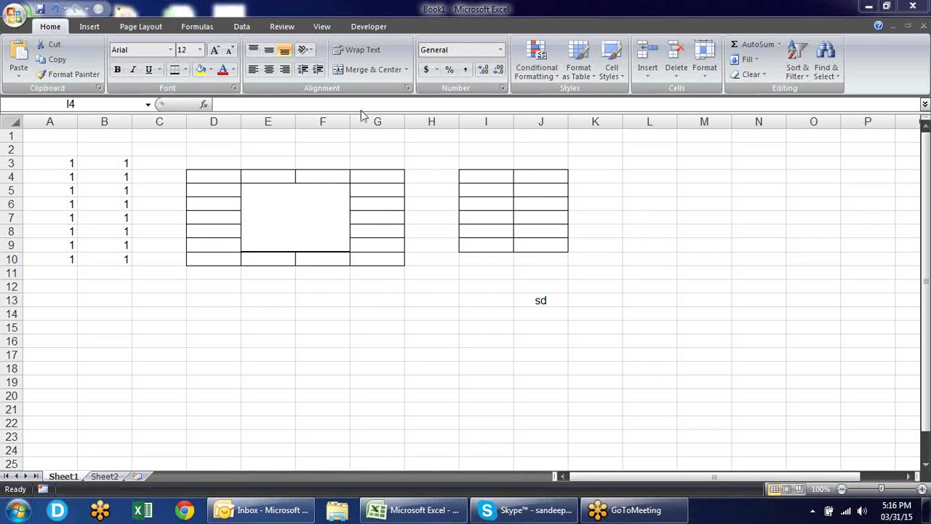
# View the Developer tab and toggle 'Show Developer tab in the Ribbon' in Excel Options, keeping it on.
pyautogui.click(356, 29)
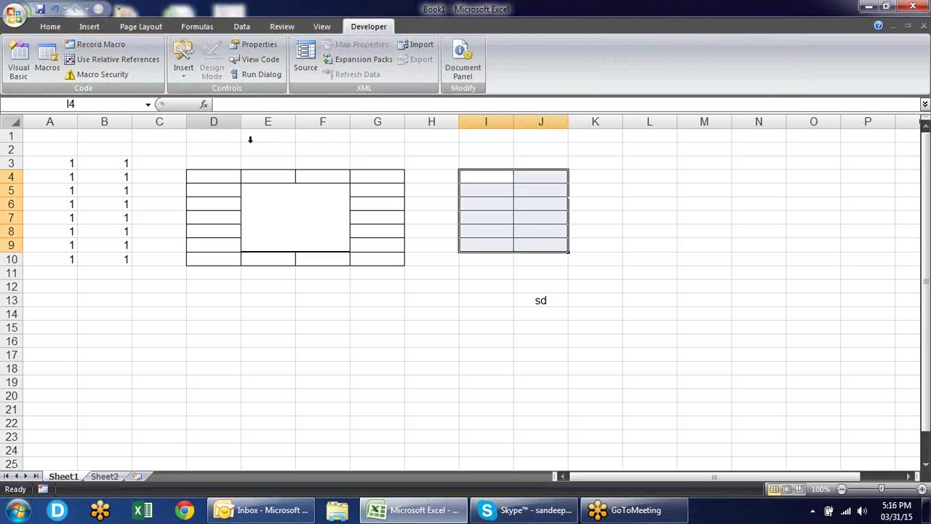
pyautogui.click(15, 16)
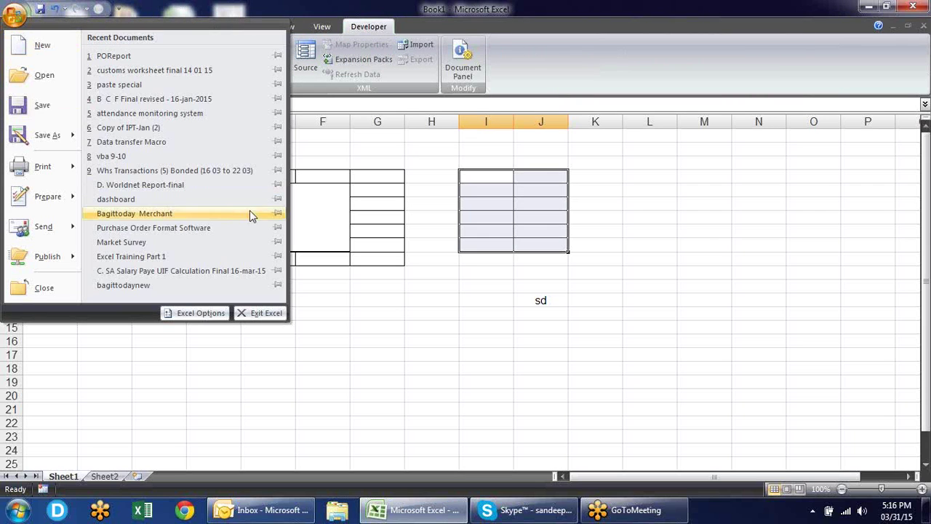
pyautogui.click(215, 313)
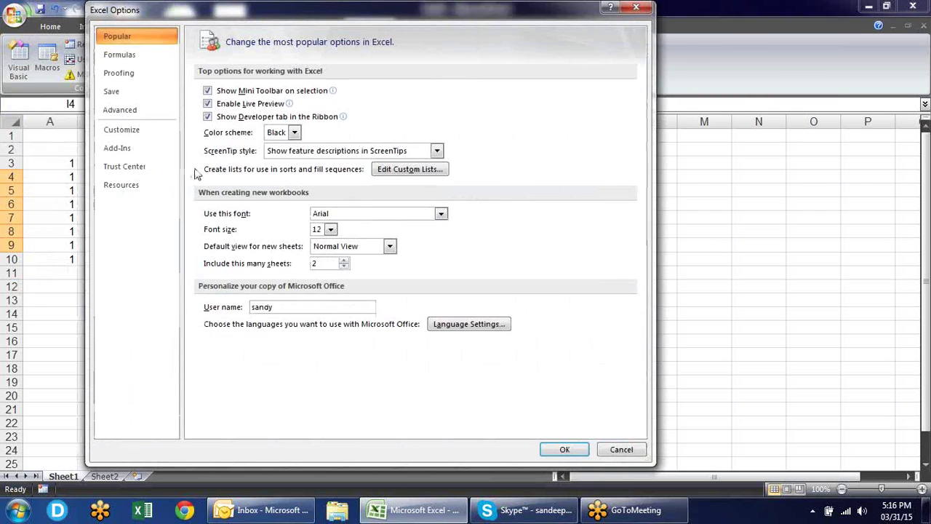
pyautogui.click(231, 117)
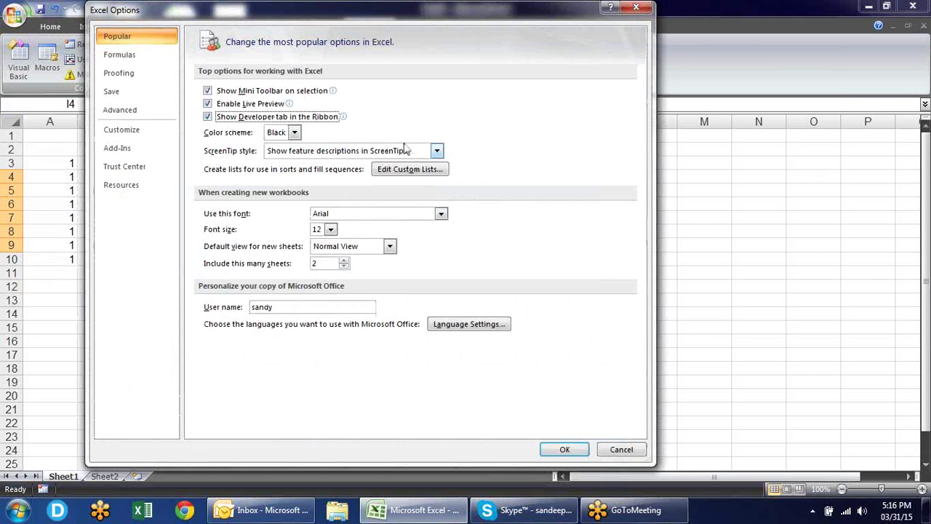
pyautogui.click(560, 448)
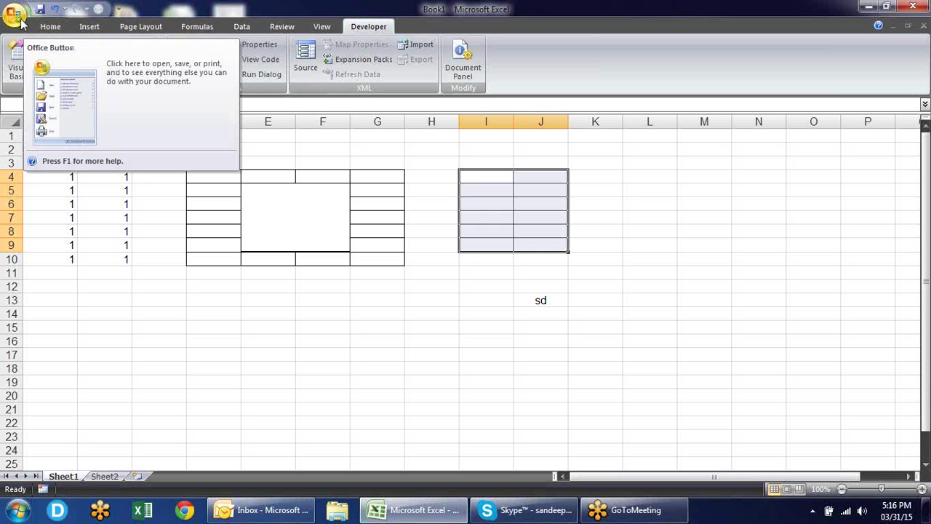
# Switch the Excel Options Color scheme from Black to Blue and apply it.
pyautogui.click(16, 16)
pyautogui.click(193, 310)
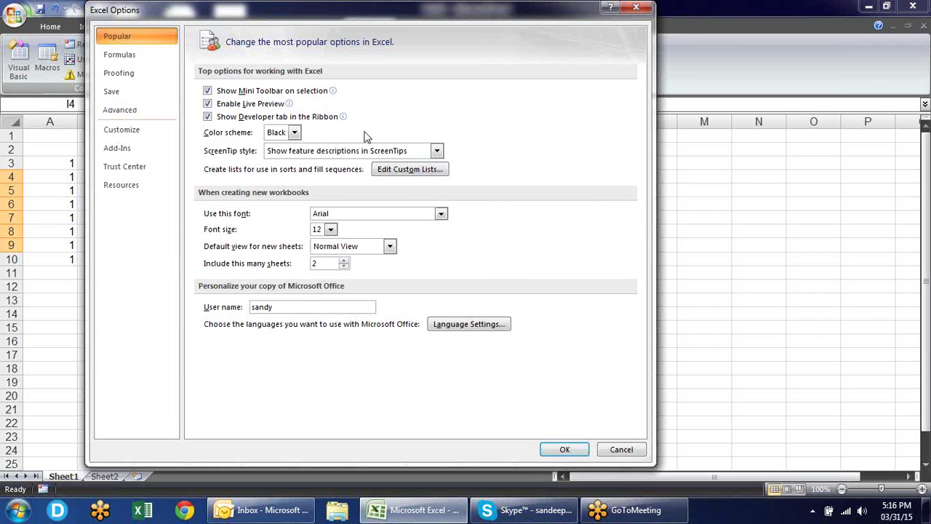
pyautogui.moveTo(320, 12); pyautogui.dragTo(322, 78)
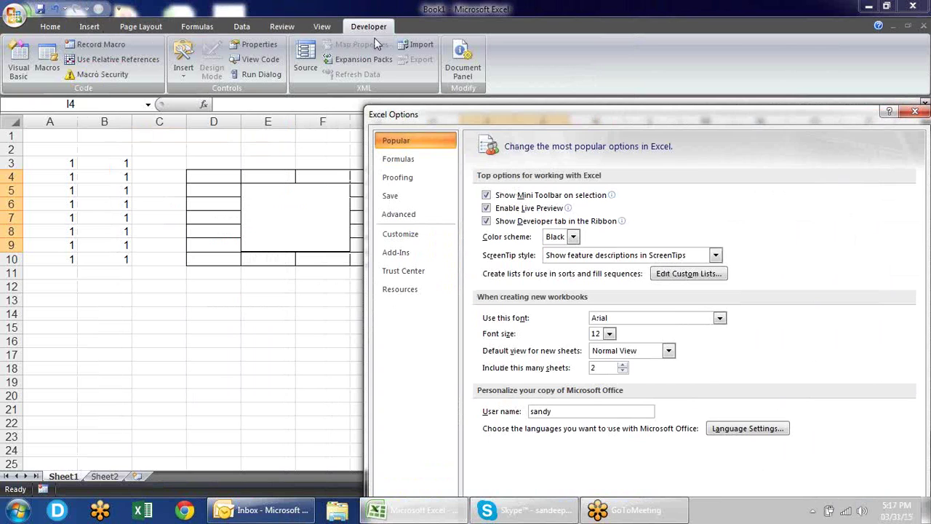
pyautogui.moveTo(455, 116); pyautogui.dragTo(315, 61)
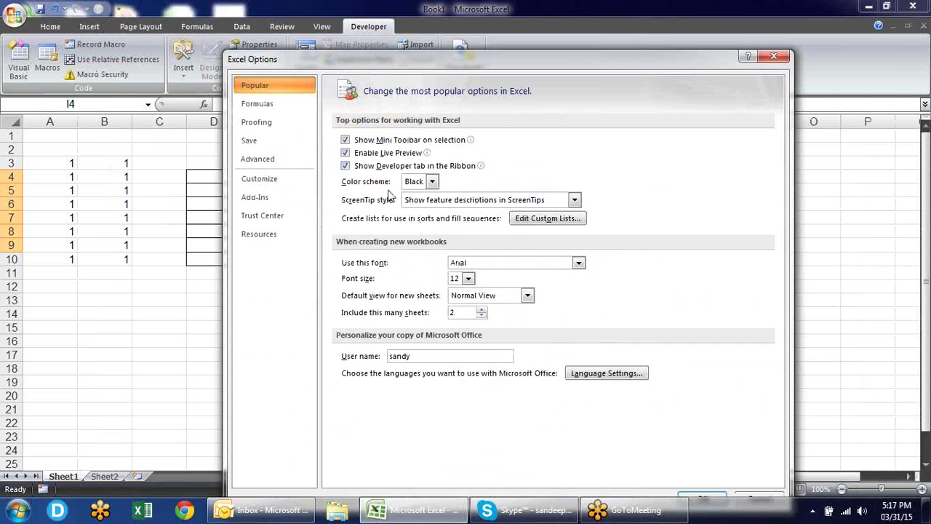
pyautogui.click(434, 183)
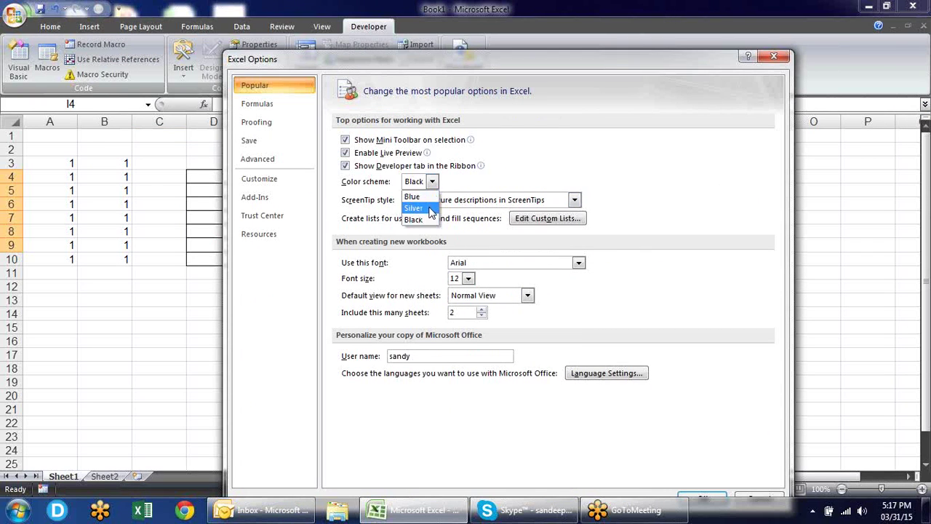
pyautogui.click(412, 196)
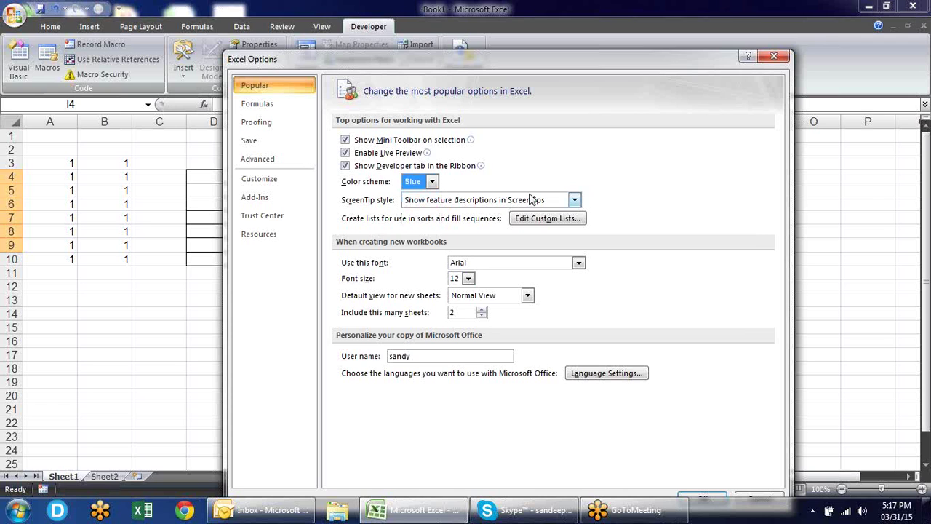
pyautogui.moveTo(520, 62); pyautogui.dragTo(482, 12)
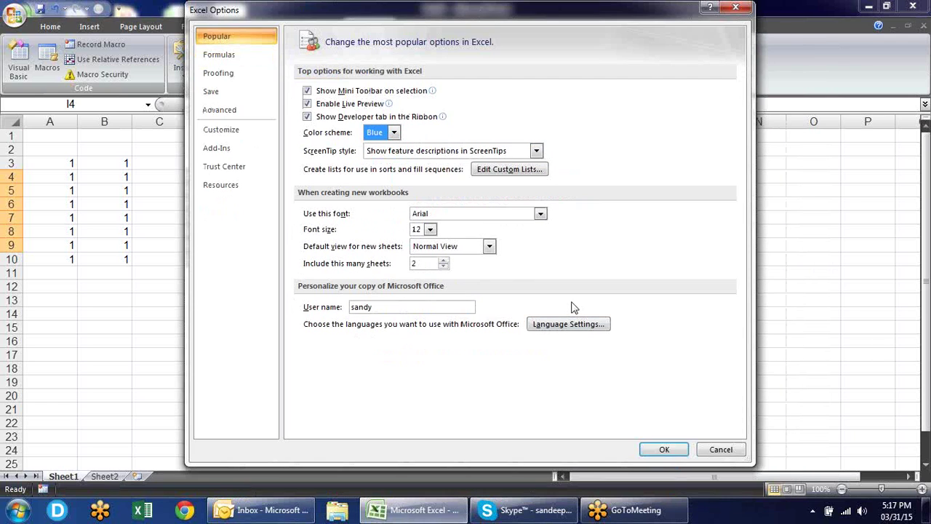
pyautogui.click(667, 449)
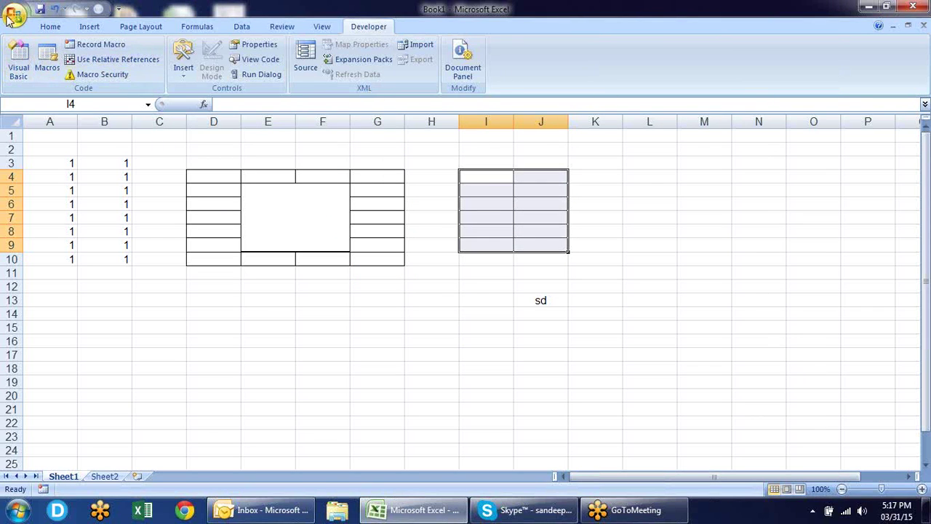
# Dismiss the Office menu and return to the Home tab tools.
pyautogui.click(7, 17)
pyautogui.click(304, 245)
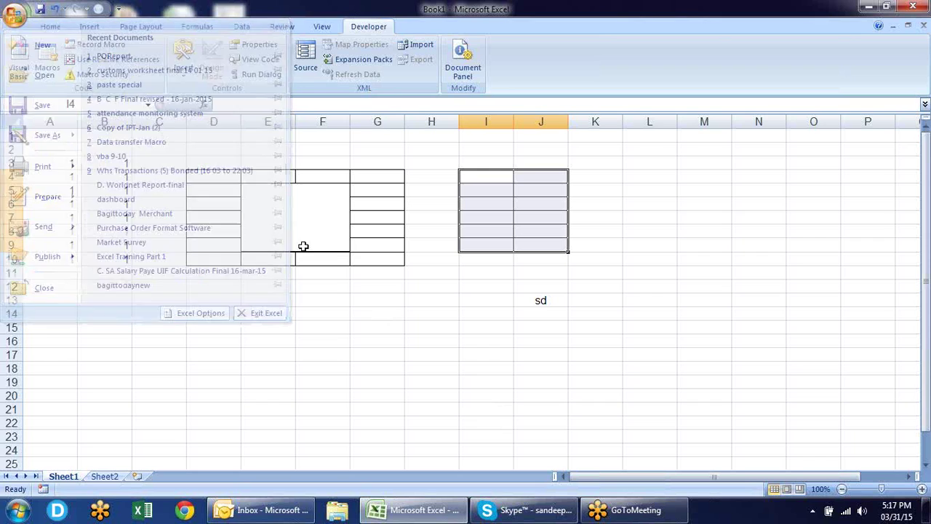
pyautogui.click(47, 27)
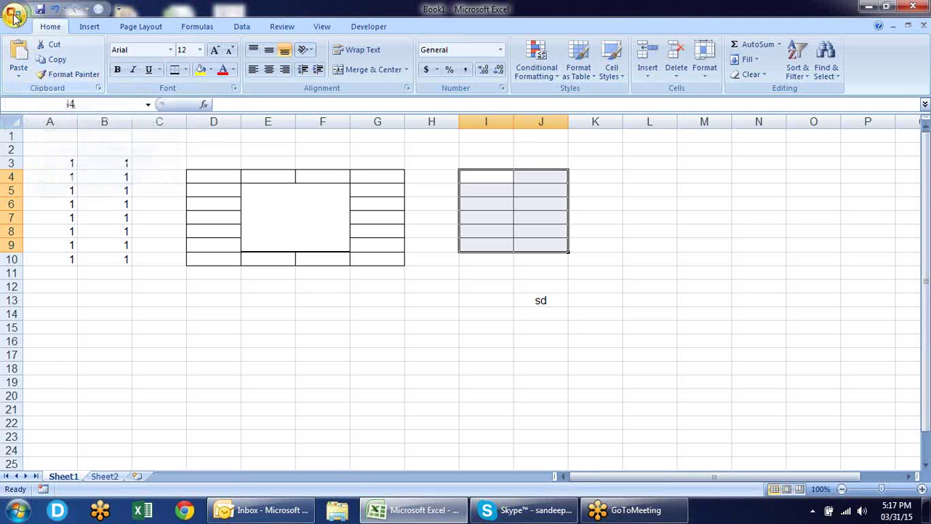
# In Excel Options, keep the ScreenTip style on 'Show feature descriptions in ScreenTips'.
pyautogui.click(15, 14)
pyautogui.click(193, 313)
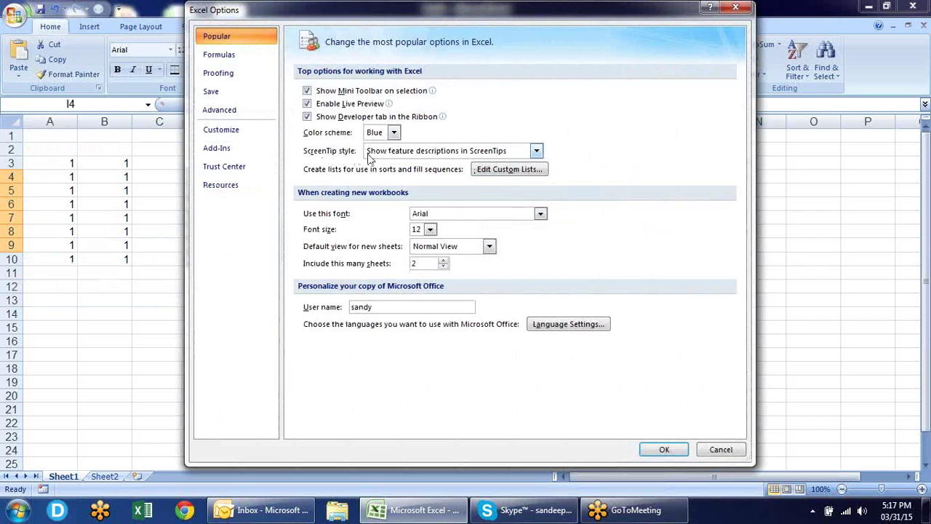
pyautogui.click(538, 150)
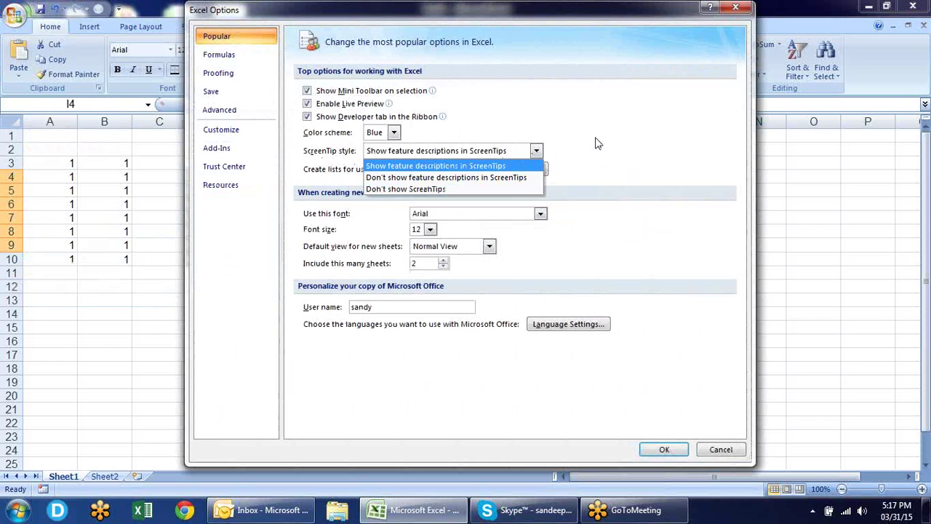
pyautogui.click(594, 143)
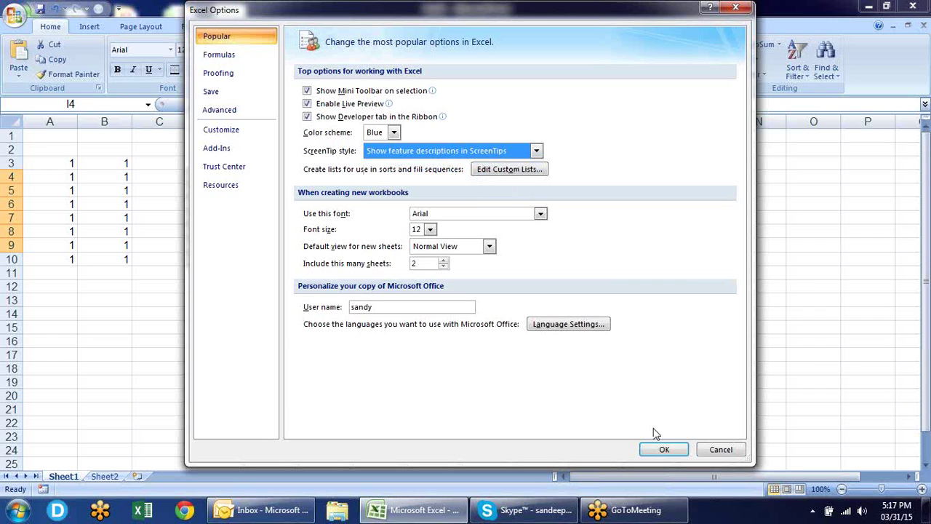
pyautogui.click(664, 449)
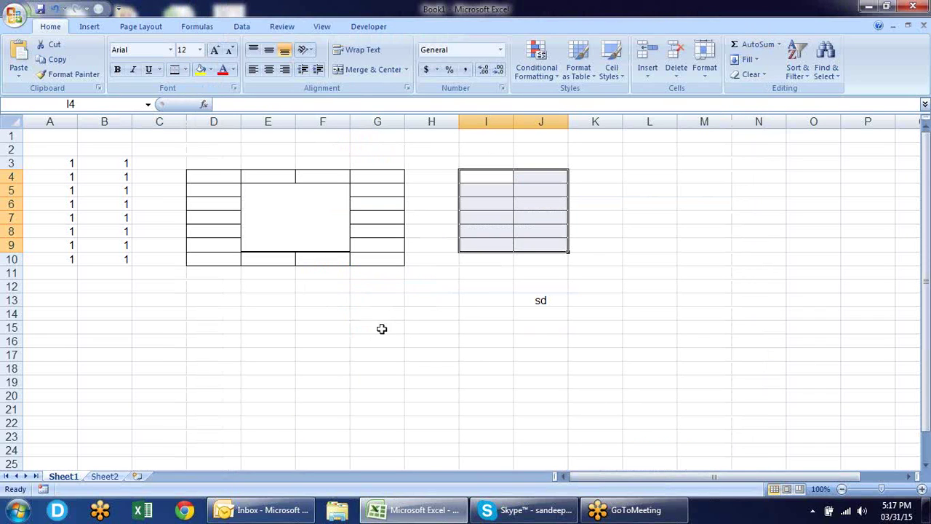
pyautogui.click(379, 328)
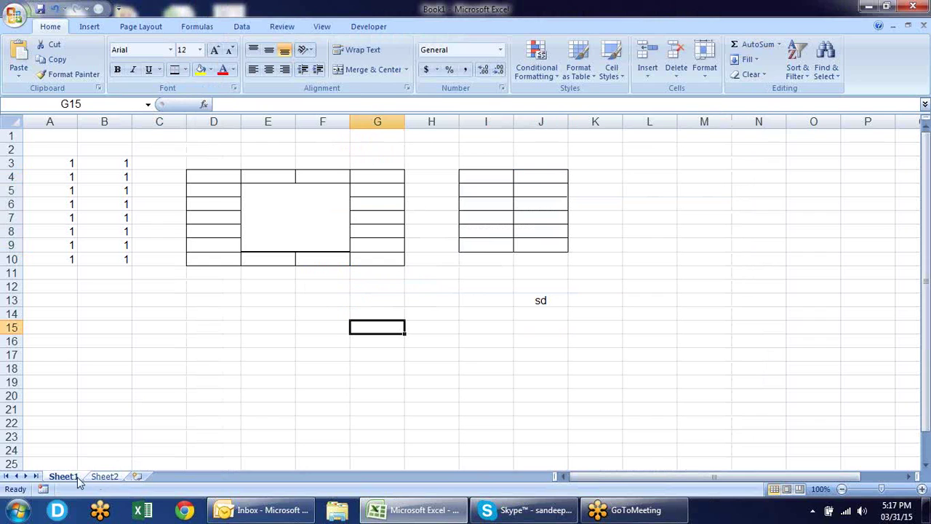
pyautogui.click(145, 50)
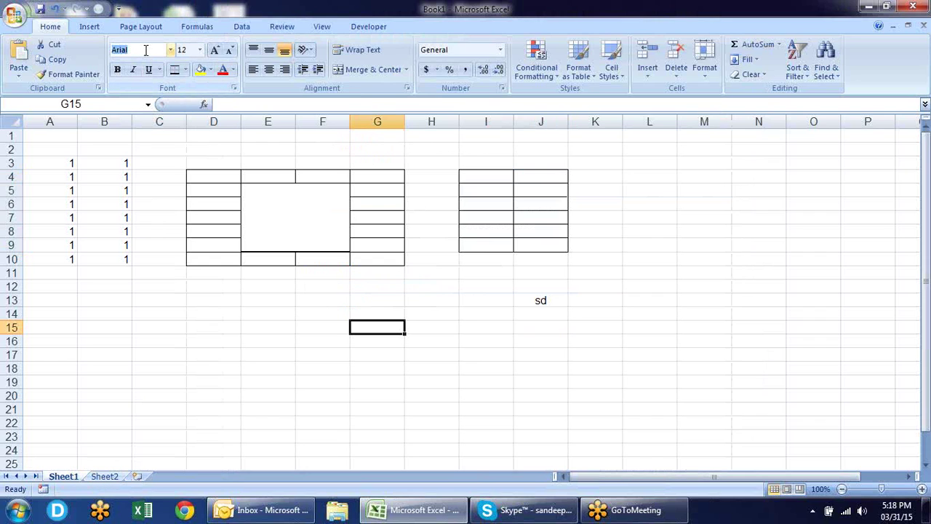
pyautogui.click(148, 49)
pyautogui.click(183, 50)
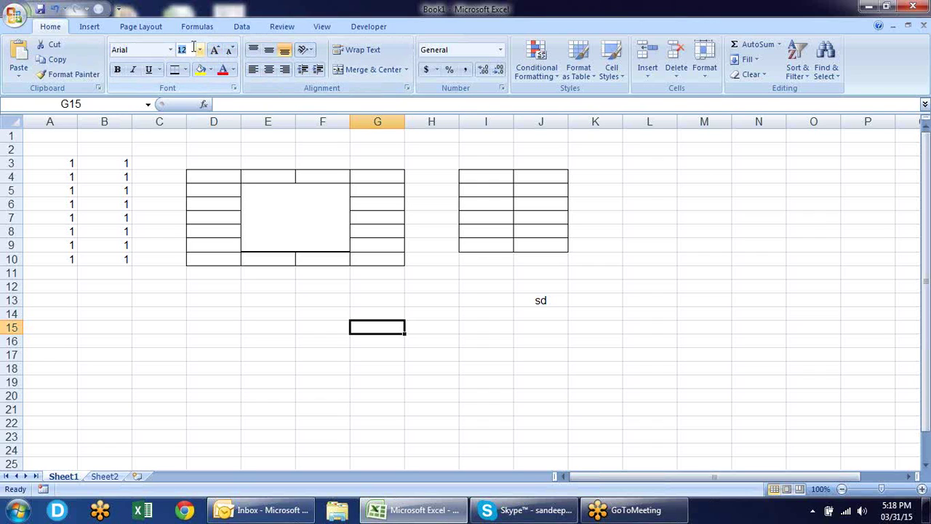
pyautogui.click(151, 153)
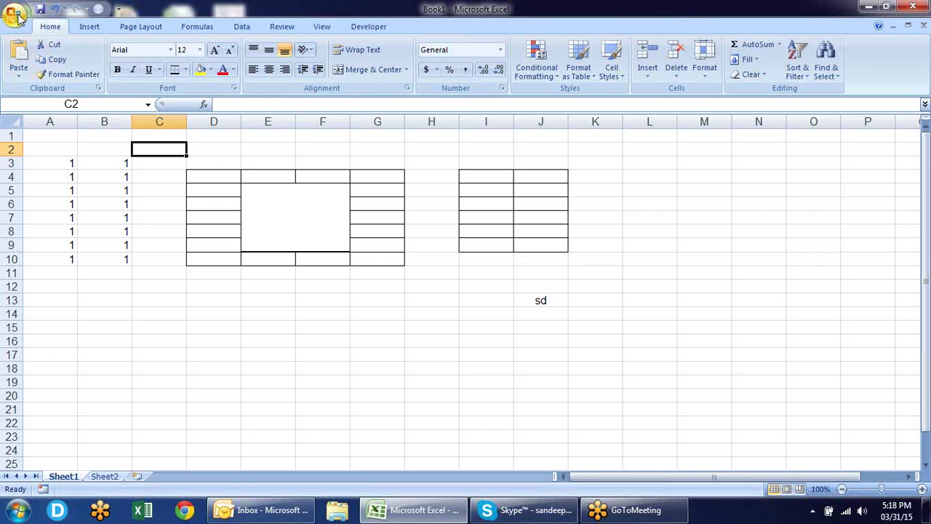
# In Excel Options, browse the default font list but keep Arial for new workbooks.
pyautogui.rightClick(16, 16)
pyautogui.click(16, 16)
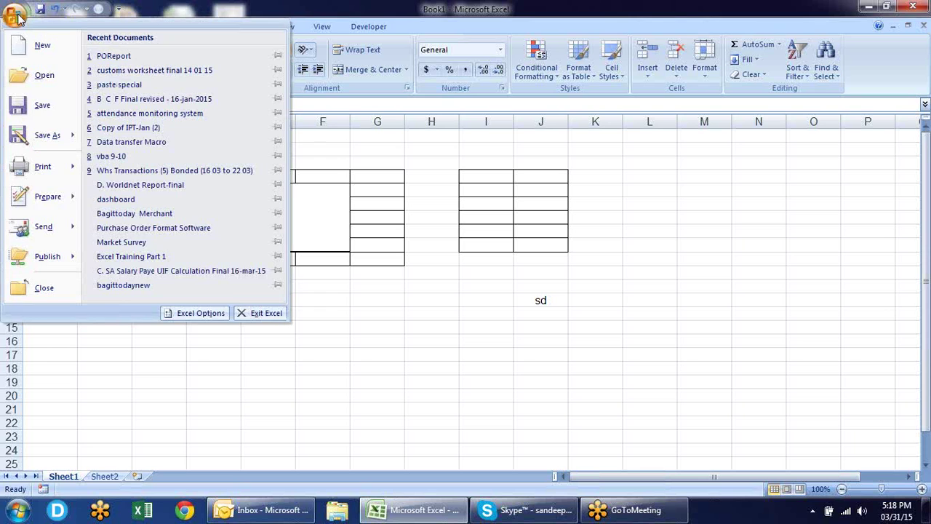
pyautogui.click(197, 314)
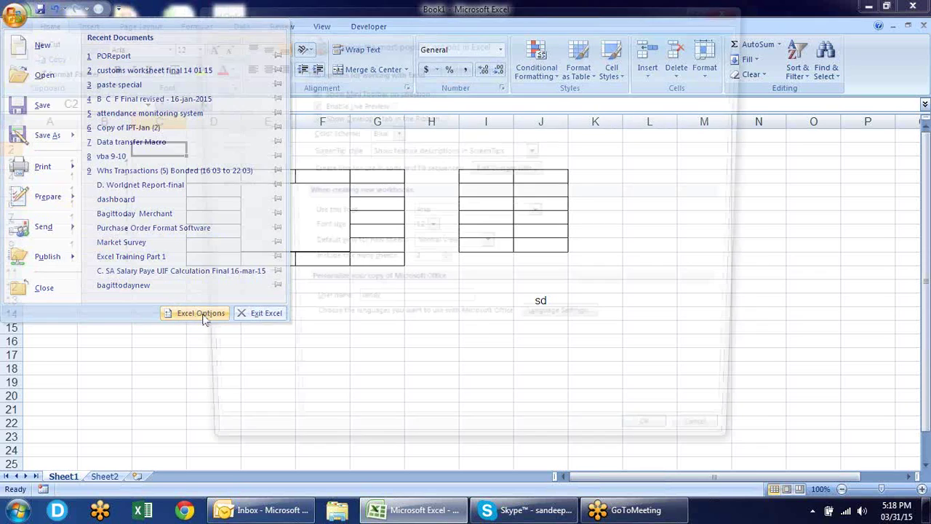
pyautogui.moveTo(366, 24)
pyautogui.mouseDown()
pyautogui.moveTo(309, 42)
pyautogui.moveTo(336, 29)
pyautogui.mouseUp()
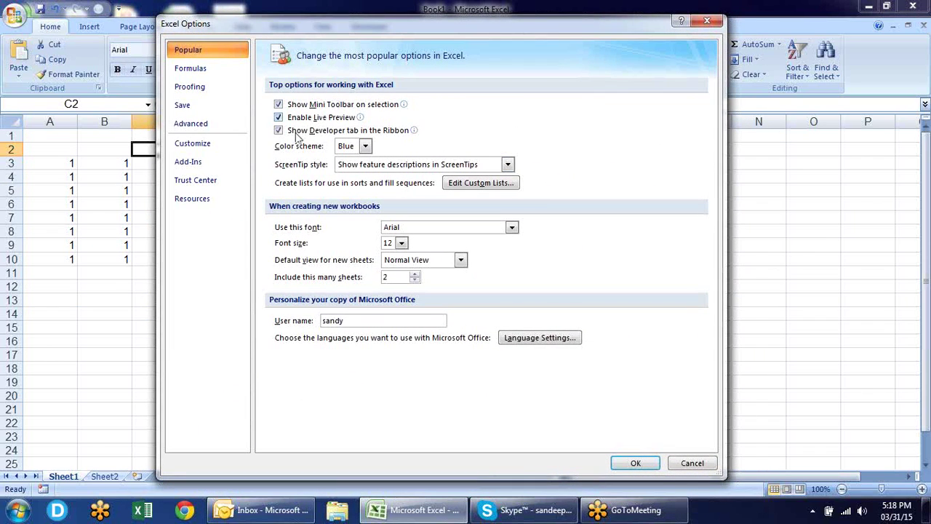
pyautogui.click(514, 229)
pyautogui.click(512, 229)
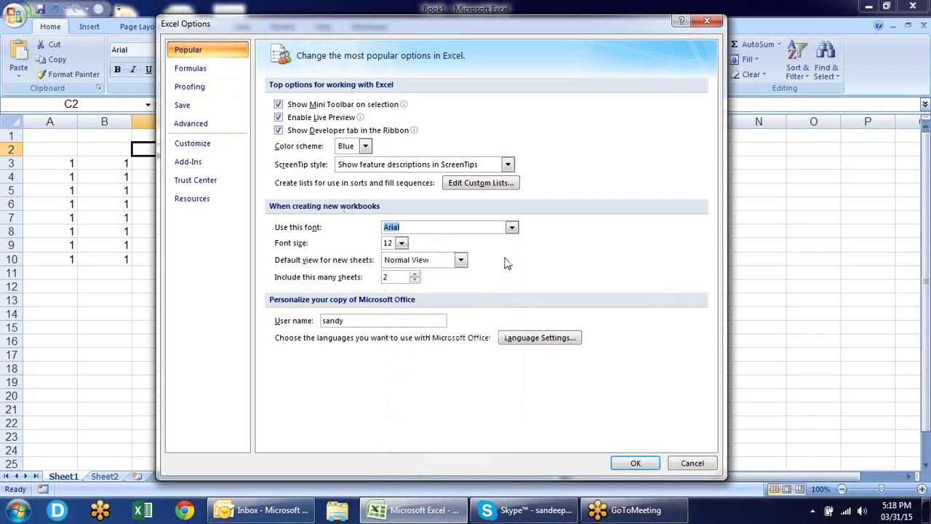
pyautogui.click(512, 228)
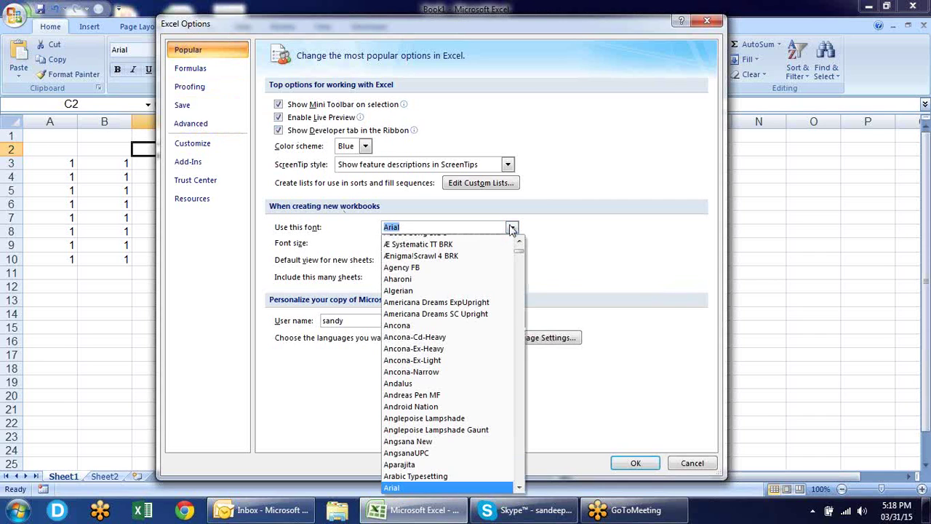
pyautogui.moveTo(519, 249); pyautogui.dragTo(519, 246)
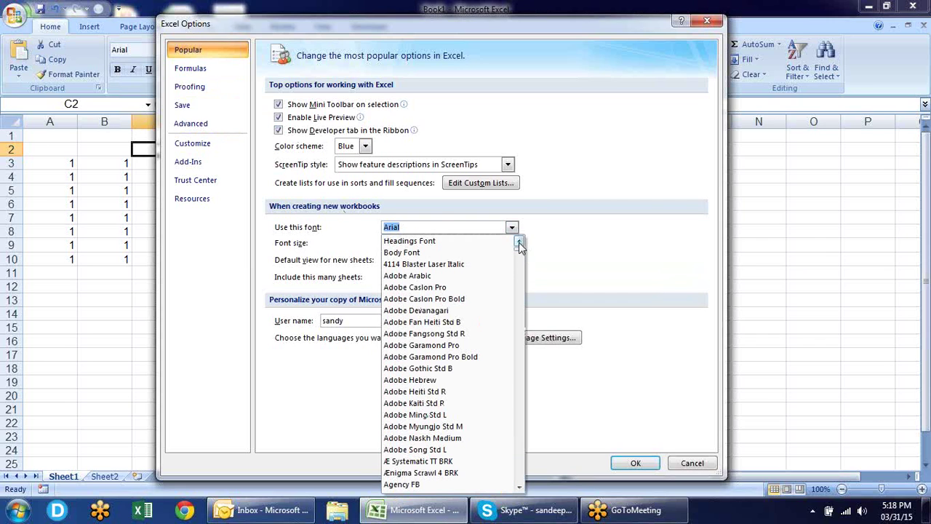
pyautogui.write('ca')
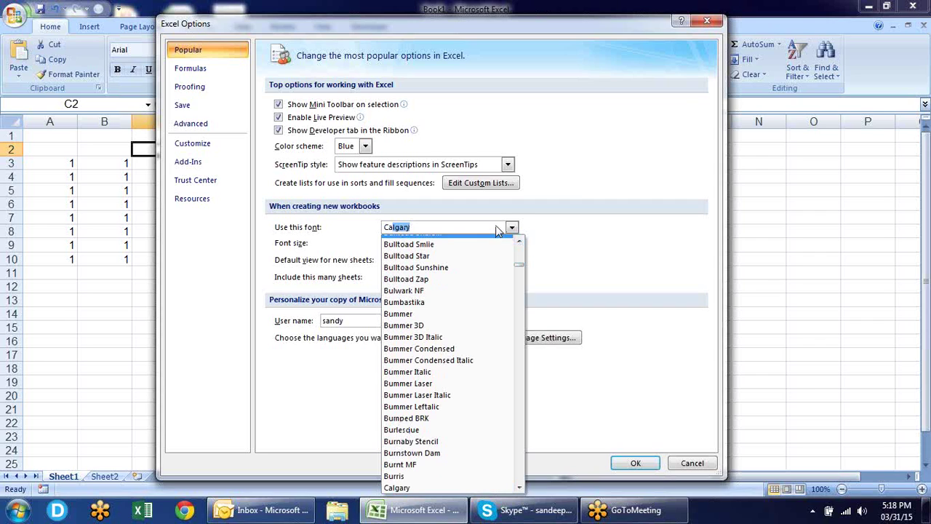
pyautogui.press('Escape')
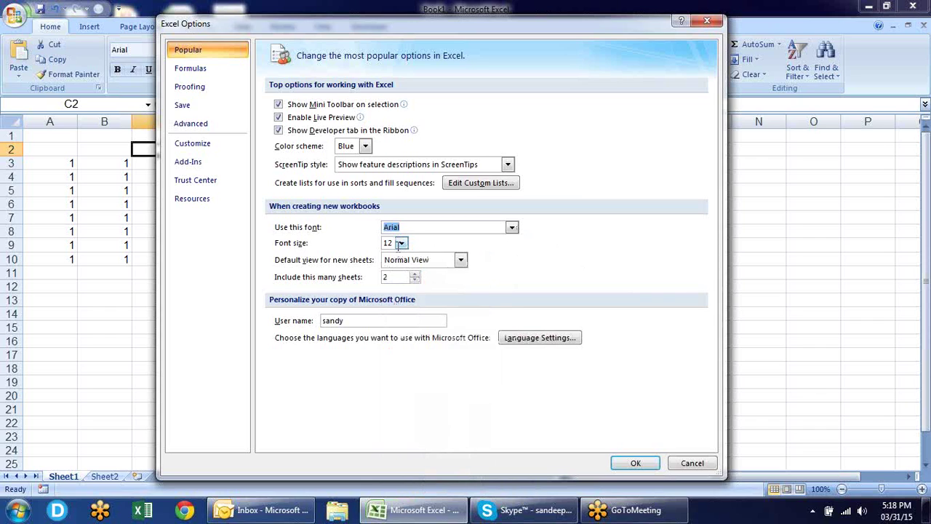
# Keep Normal View as the default view and set new workbooks to include 5 sheets.
pyautogui.click(460, 262)
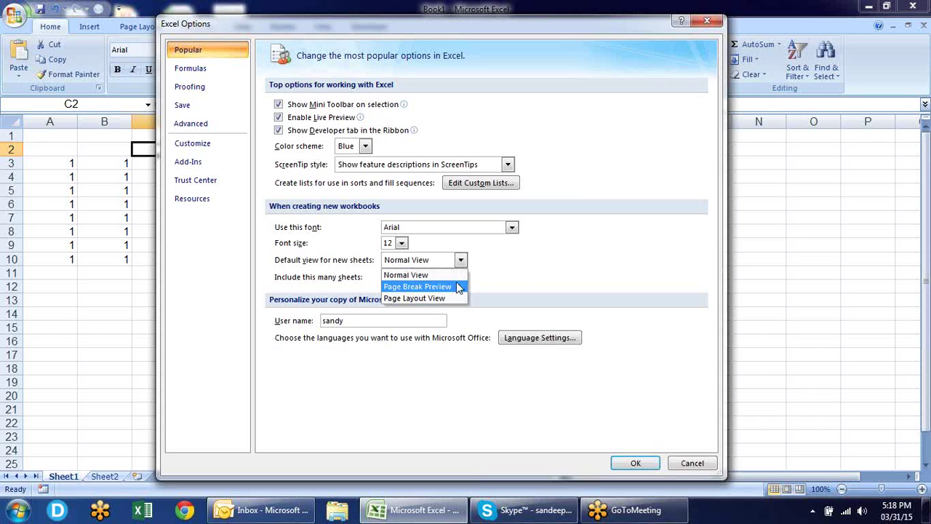
pyautogui.click(526, 263)
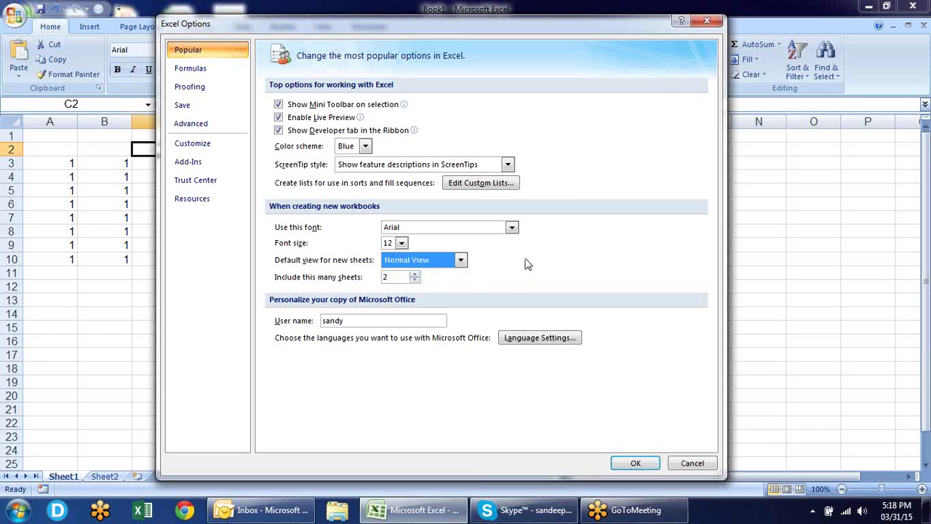
pyautogui.doubleClick(412, 275)
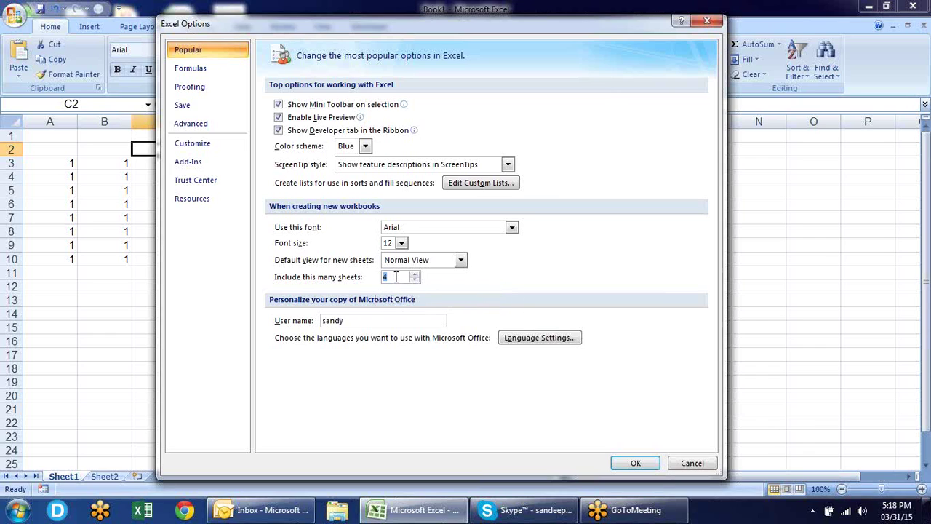
pyautogui.write('5')
pyautogui.click(630, 464)
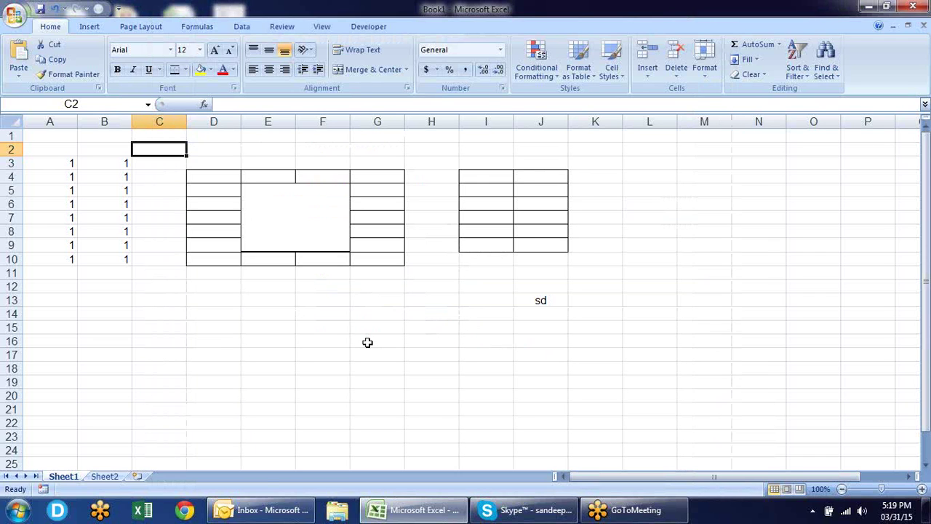
pyautogui.hotkey('ctrl', 'n')
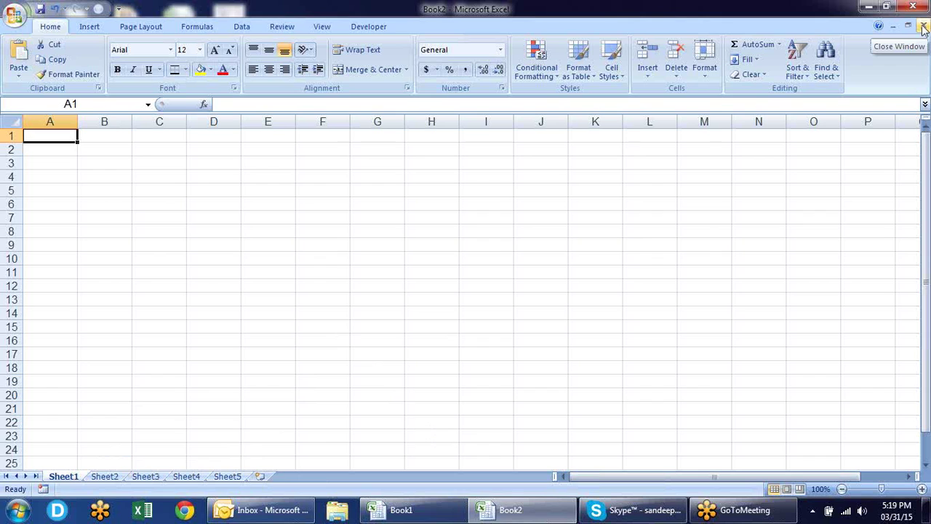
pyautogui.click(924, 28)
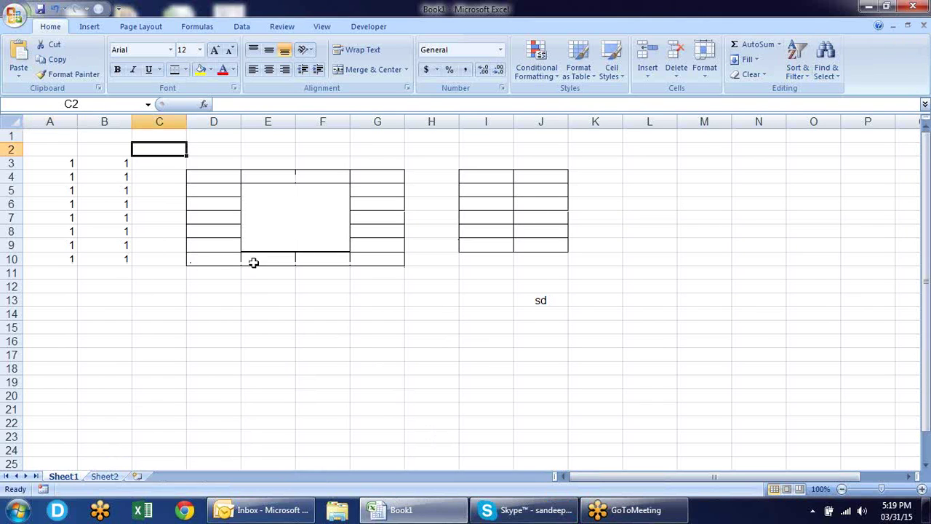
pyautogui.click(239, 340)
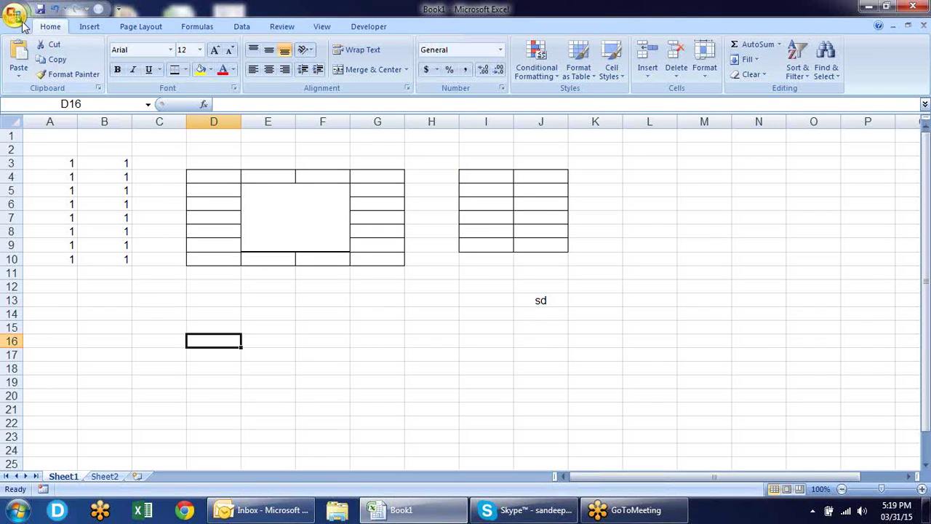
pyautogui.click(15, 15)
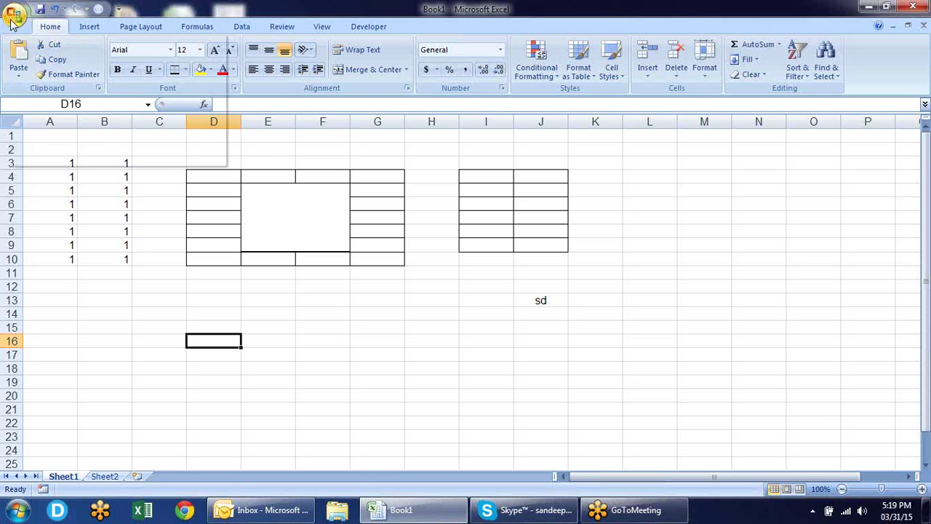
pyautogui.click(196, 313)
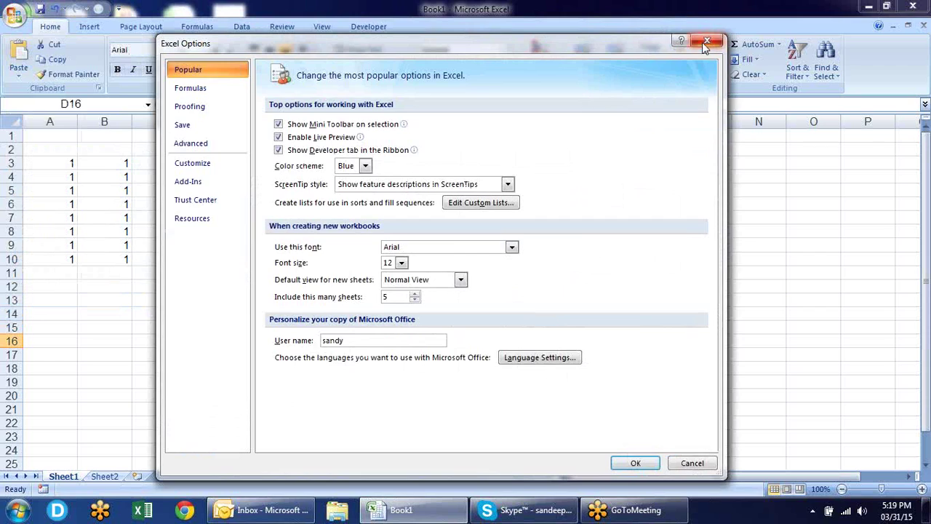
pyautogui.click(705, 22)
pyautogui.click(638, 178)
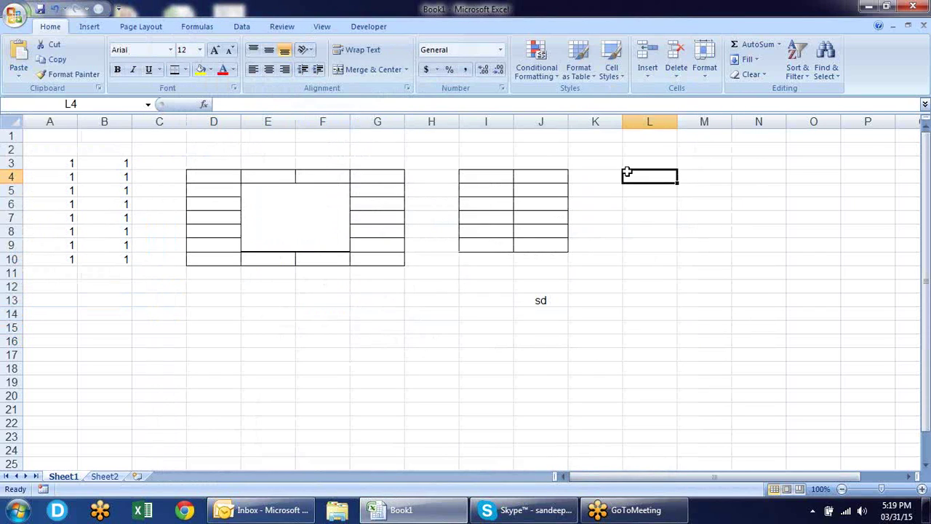
# Enter 'jan' in L4 and autofill the months down to L14.
pyautogui.write('jan')
pyautogui.press('Return')
pyautogui.click(654, 175)
pyautogui.moveTo(675, 186); pyautogui.dragTo(660, 318)
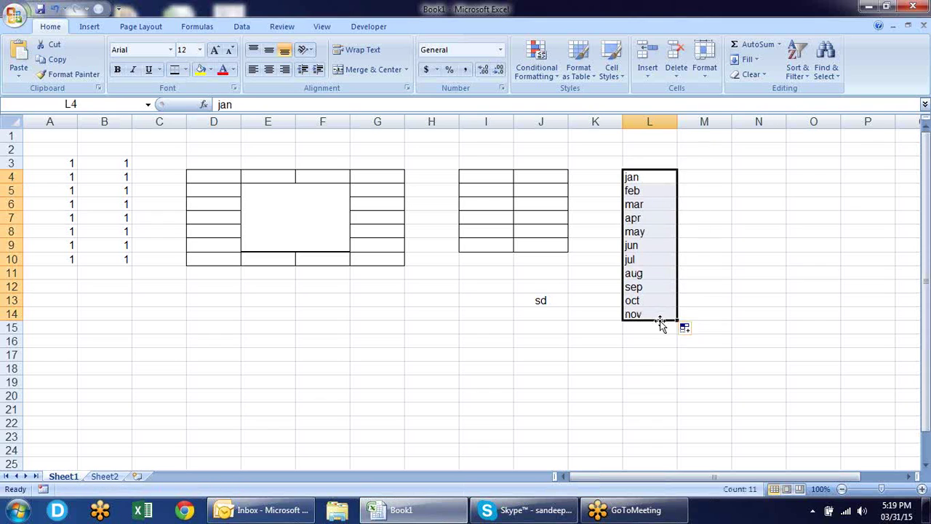
# Enter 'sun' in H4 and autofill the weekdays down to H13.
pyautogui.click(429, 180)
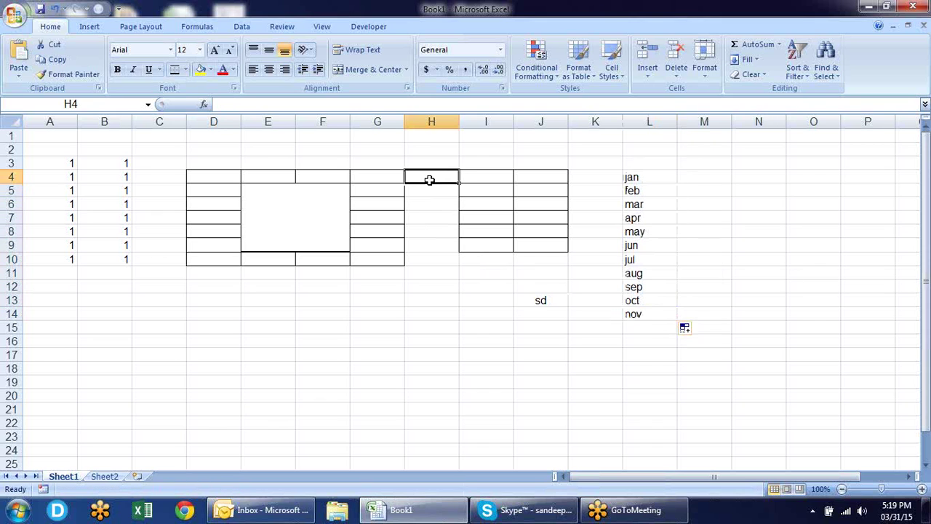
pyautogui.write('sun')
pyautogui.press('Return')
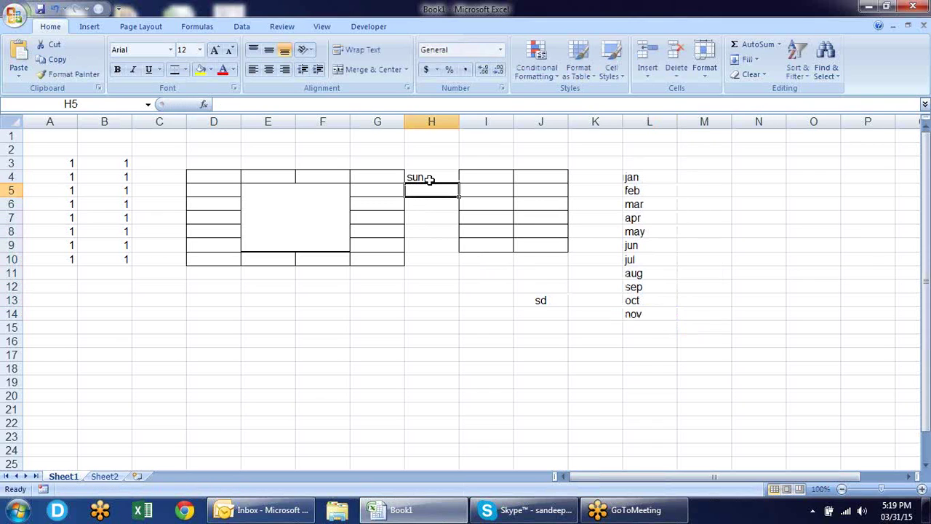
pyautogui.click(430, 180)
pyautogui.moveTo(460, 183); pyautogui.dragTo(437, 305)
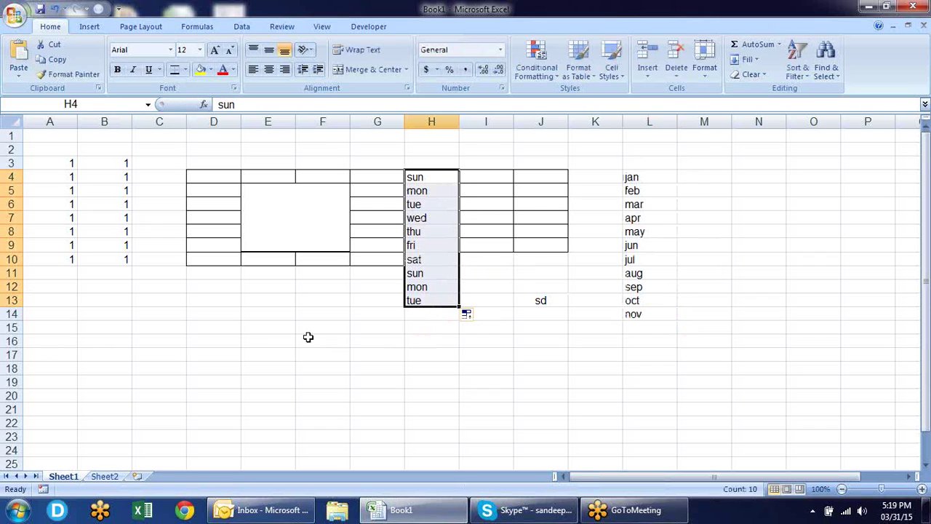
# Enter a first name in C13 and autofill it down to C23.
pyautogui.click(182, 298)
pyautogui.write('sandeep')
pyautogui.press('Return')
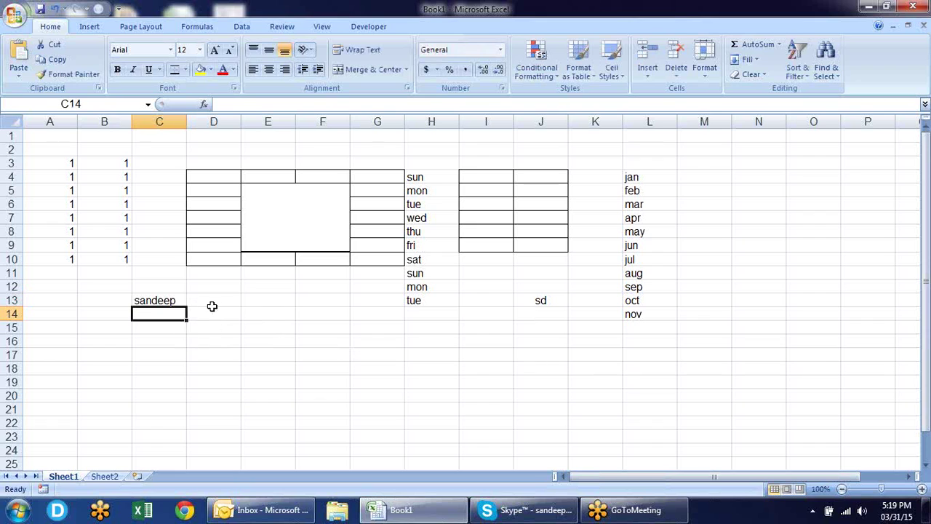
pyautogui.click(168, 301)
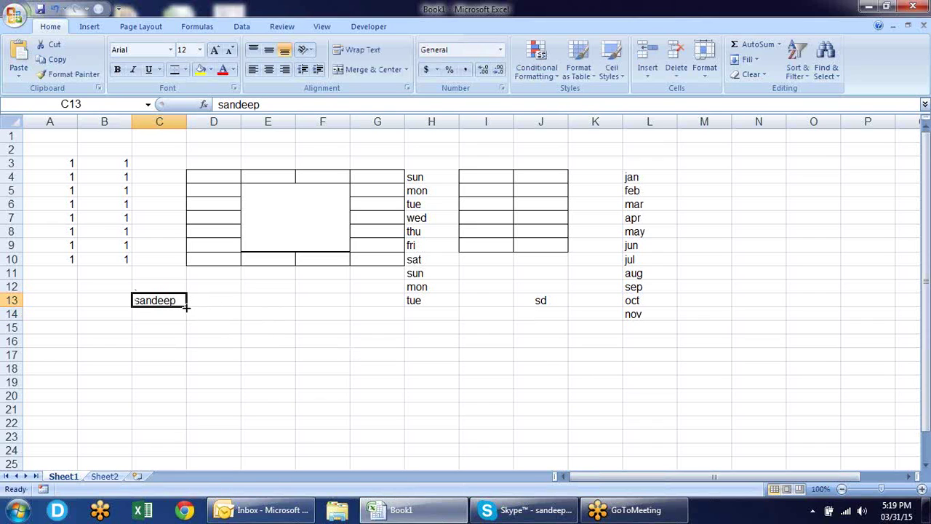
pyautogui.moveTo(186, 307); pyautogui.dragTo(187, 437)
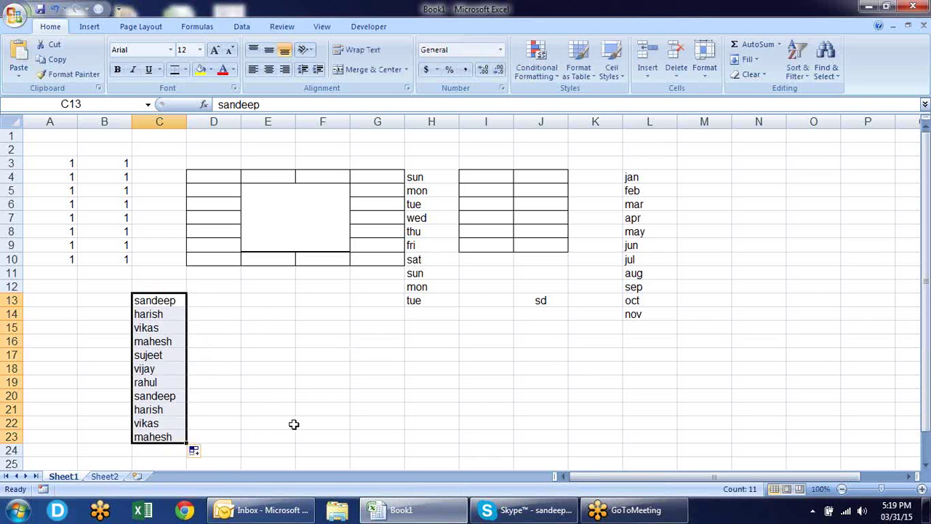
# Enter 'delhi' in D13 and autofill the city list down to D23.
pyautogui.click(212, 300)
pyautogui.write('delhi')
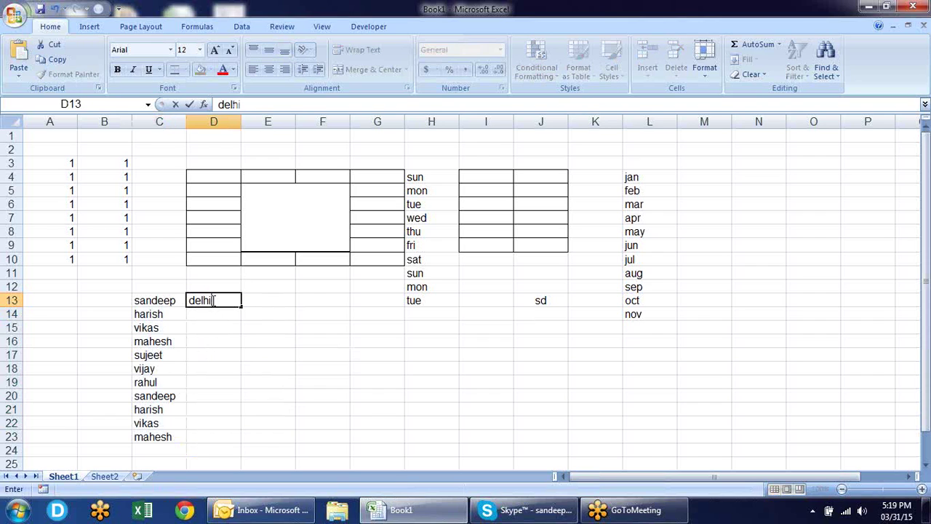
pyautogui.press('Return')
pyautogui.click(230, 300)
pyautogui.moveTo(241, 306); pyautogui.dragTo(243, 441)
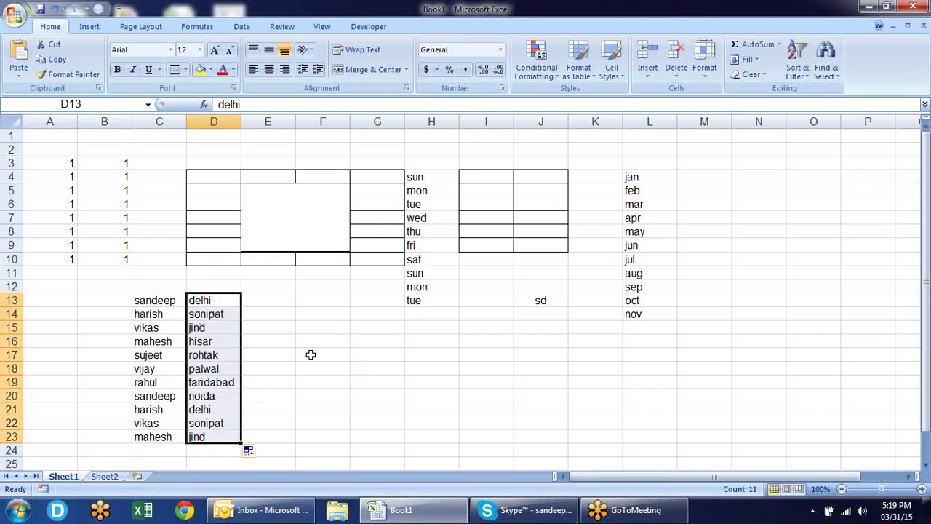
# Review the weekday, month, name and city lists, then reopen Excel Options.
pyautogui.moveTo(439, 176); pyautogui.dragTo(447, 302)
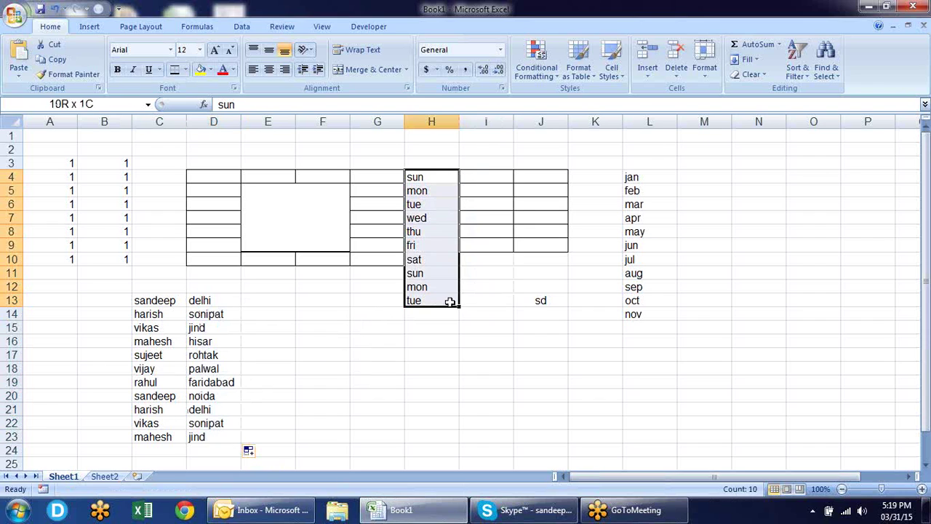
pyautogui.moveTo(631, 177); pyautogui.dragTo(632, 314)
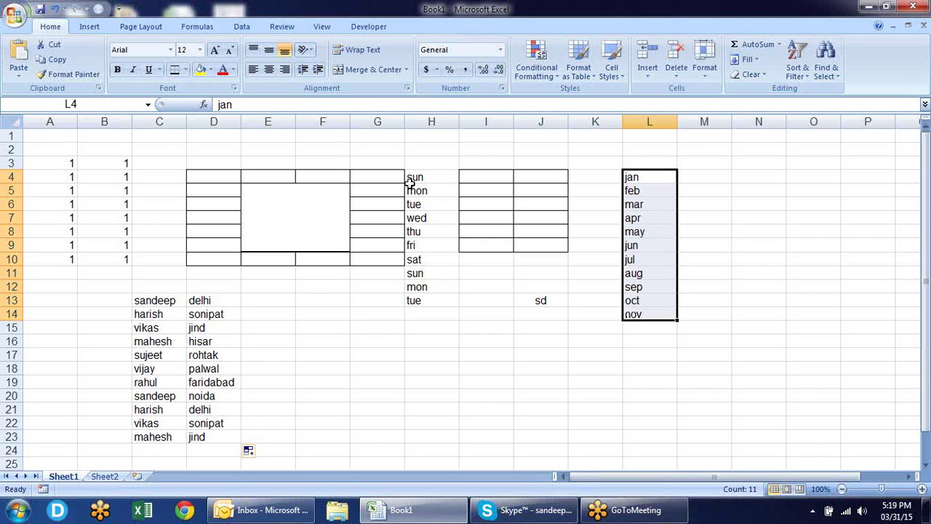
pyautogui.moveTo(429, 177); pyautogui.dragTo(434, 298)
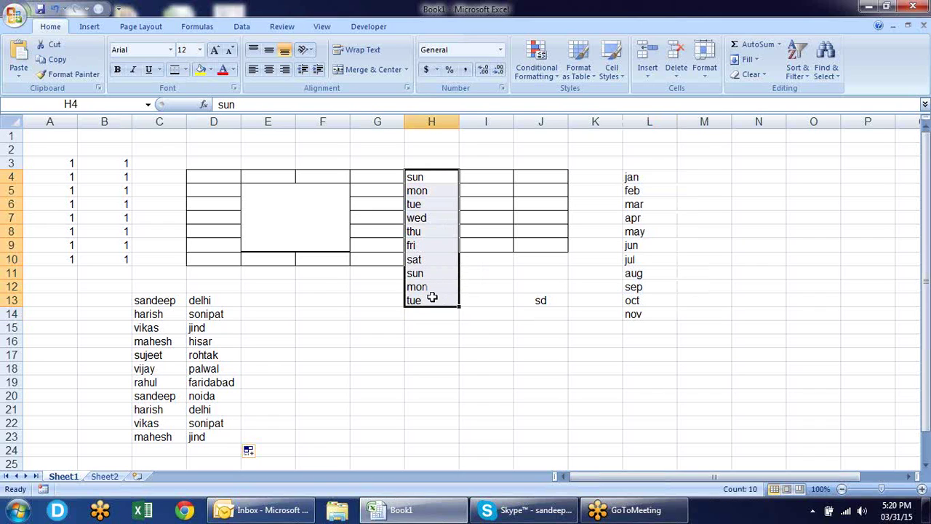
pyautogui.moveTo(184, 300); pyautogui.dragTo(162, 434)
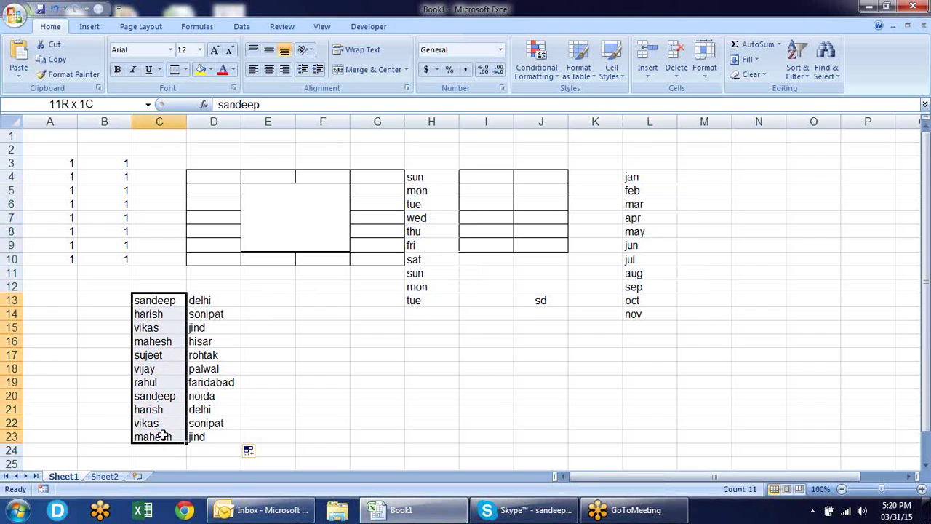
pyautogui.moveTo(217, 300); pyautogui.dragTo(214, 436)
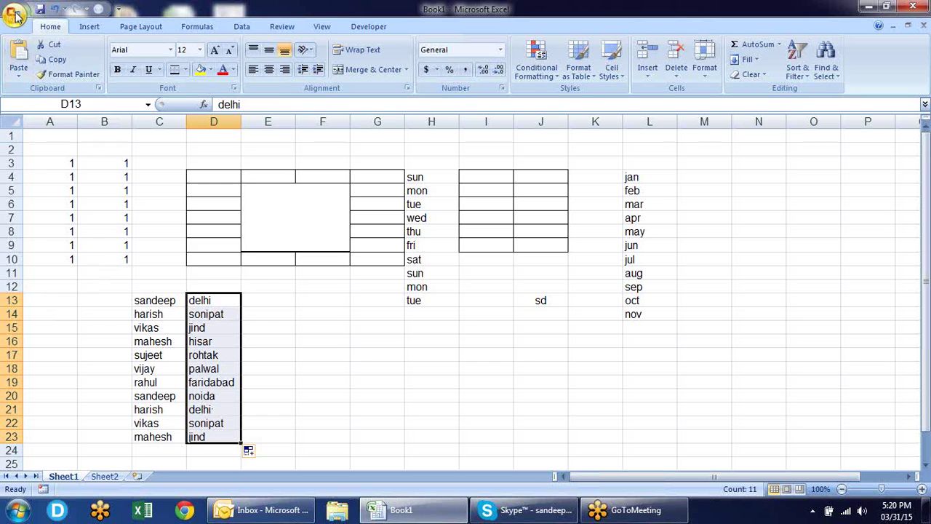
pyautogui.click(16, 16)
pyautogui.click(181, 314)
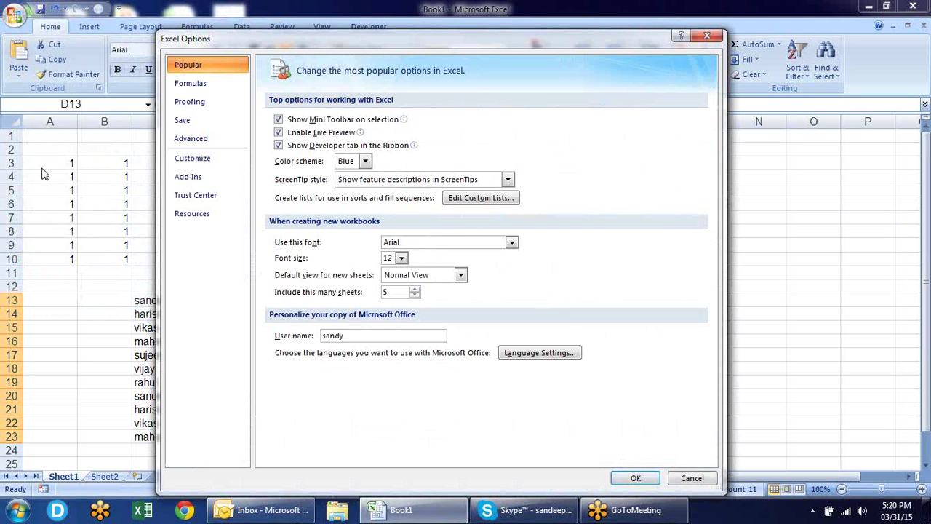
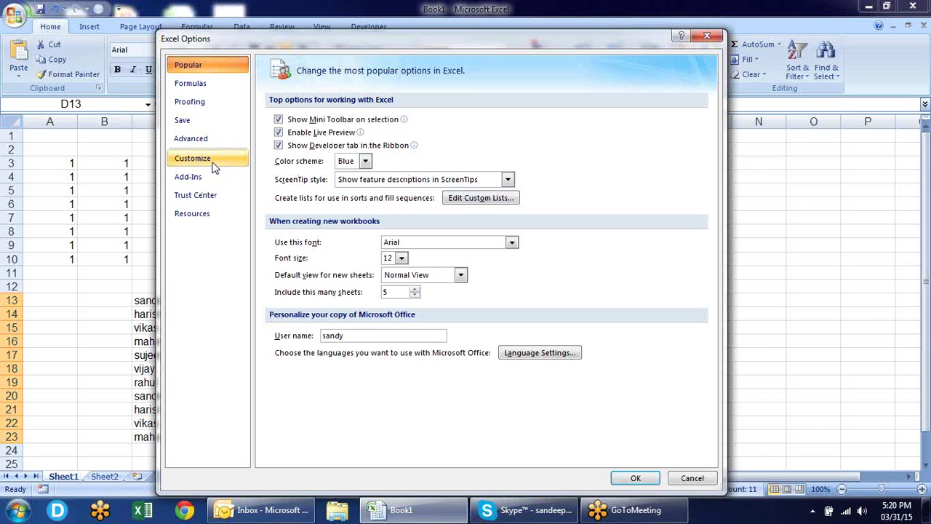
# From the Popular options page, open the Edit Custom Lists dialog and move it aside.
pyautogui.click(212, 161)
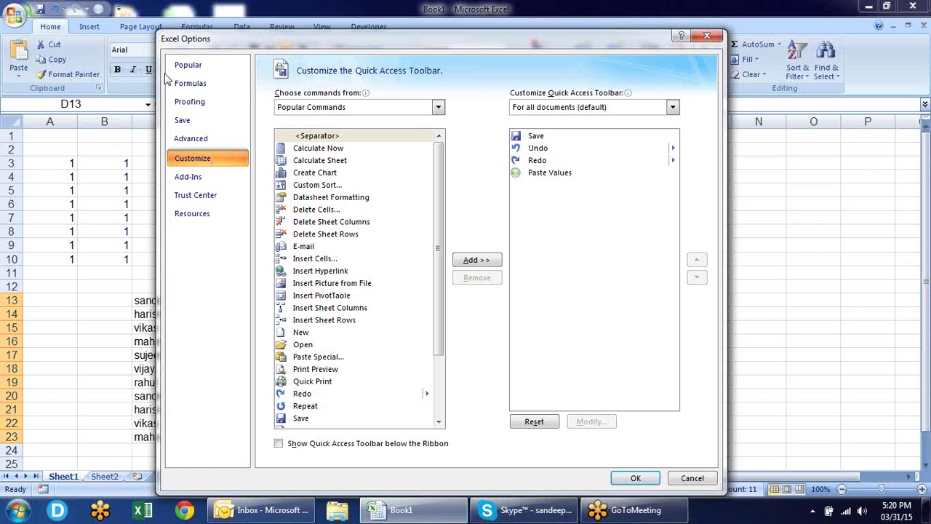
pyautogui.click(189, 67)
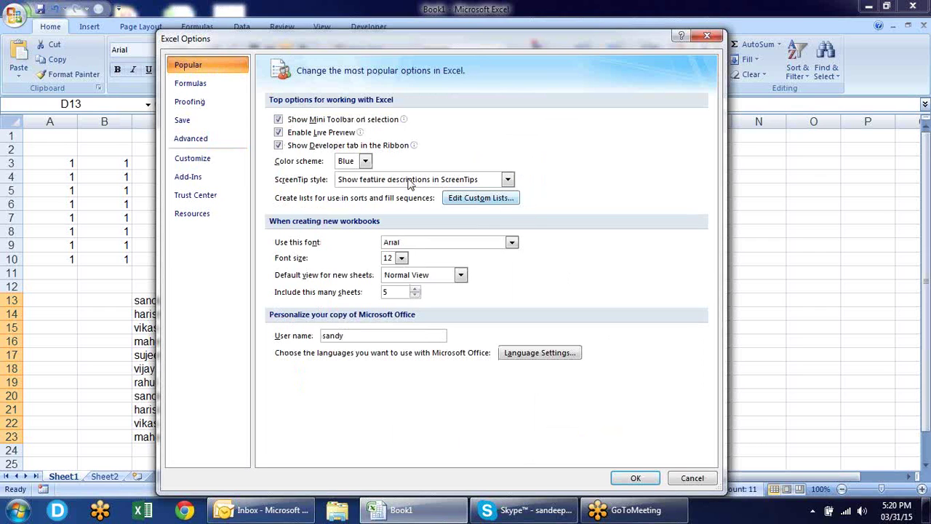
pyautogui.click(497, 198)
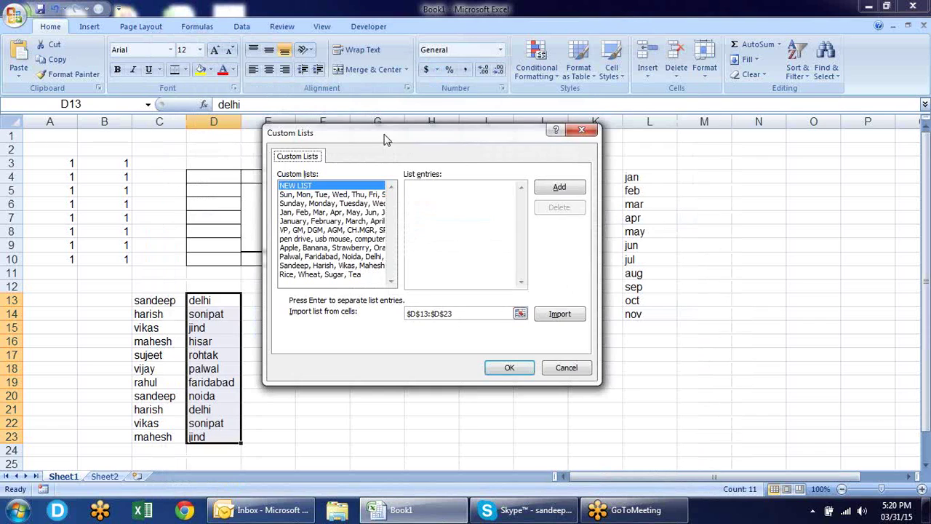
pyautogui.moveTo(386, 138); pyautogui.dragTo(369, 103)
# Review each existing custom list, from Sun, Mon through Rice, Wheat.
pyautogui.click(323, 159)
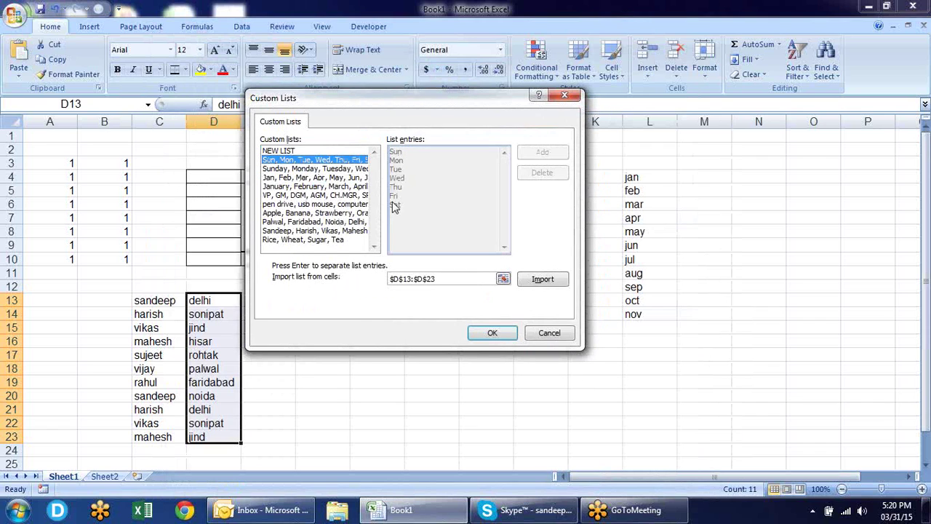
pyautogui.click(344, 168)
pyautogui.click(343, 178)
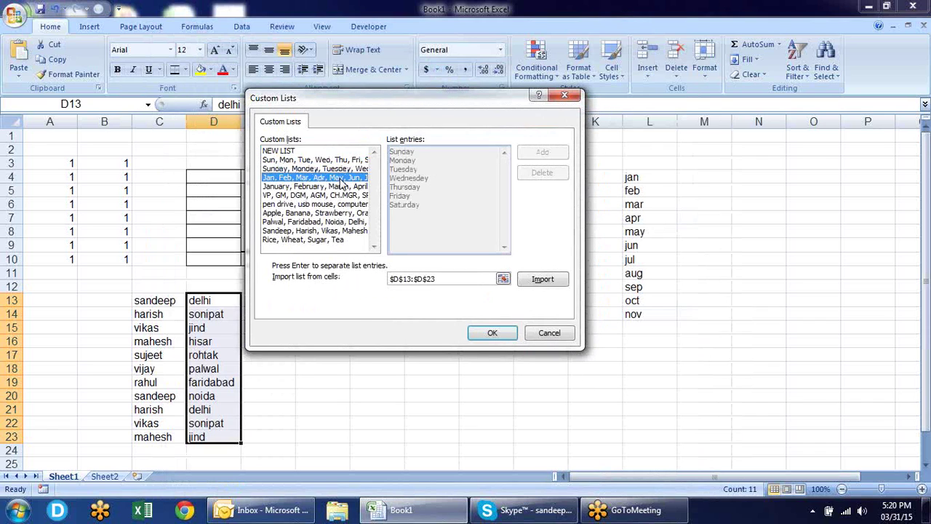
pyautogui.click(341, 186)
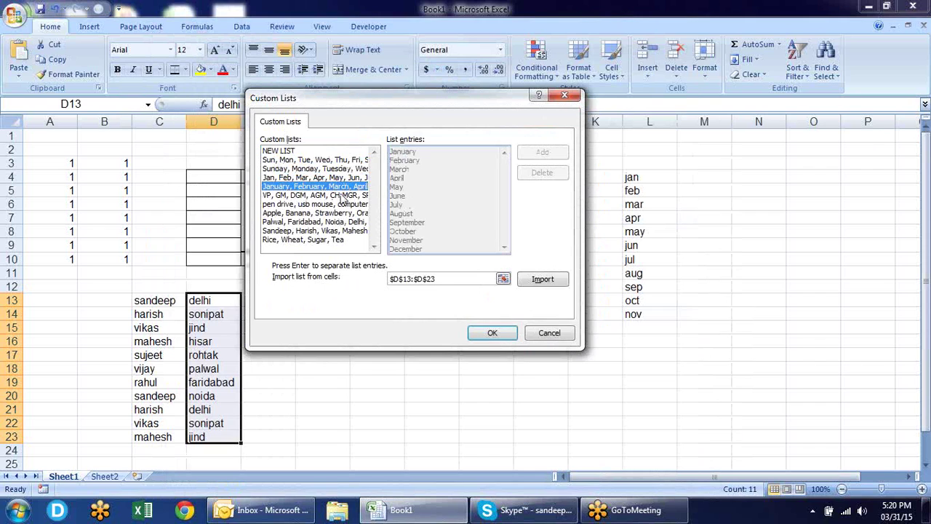
pyautogui.click(338, 195)
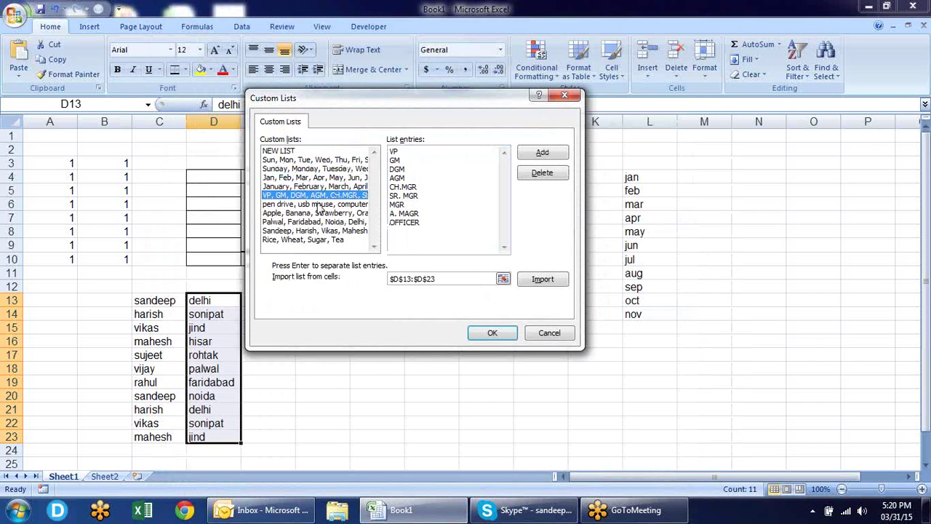
pyautogui.click(319, 204)
pyautogui.click(327, 213)
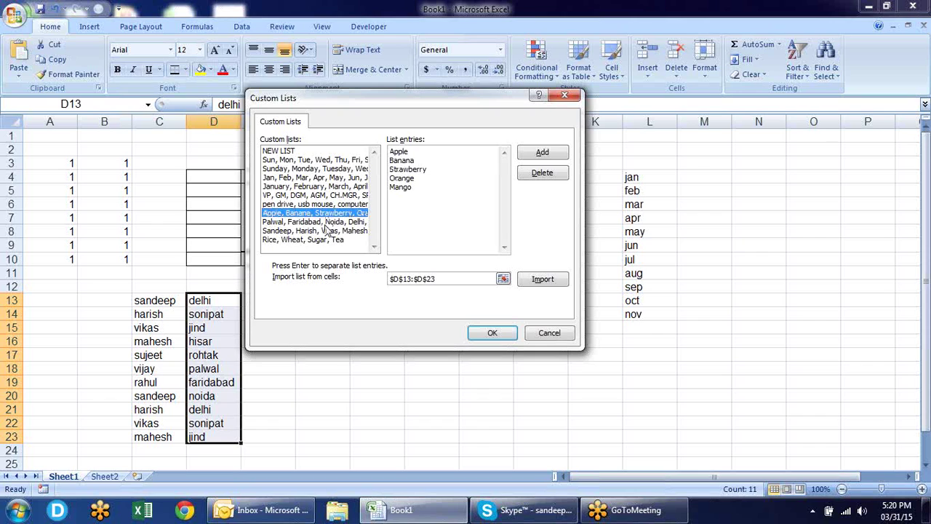
pyautogui.click(329, 221)
pyautogui.click(328, 230)
pyautogui.click(325, 240)
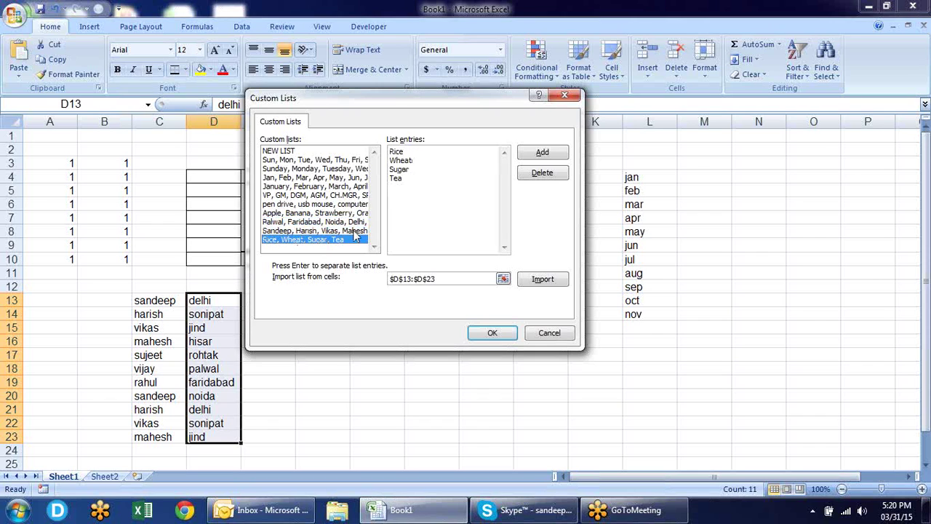
# Start a NEW LIST and delete the test entries typed into it.
pyautogui.click(311, 151)
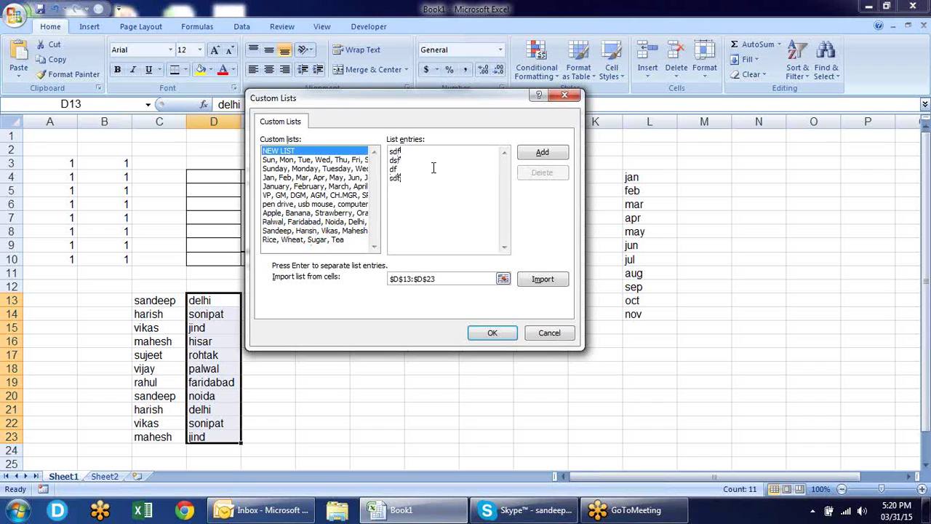
pyautogui.hotkey('ctrl', 'a')
pyautogui.press('Delete')
# Import the jan–jul entries from L4:L10 as a custom list.
pyautogui.click(504, 280)
pyautogui.moveTo(641, 177); pyautogui.dragTo(631, 258)
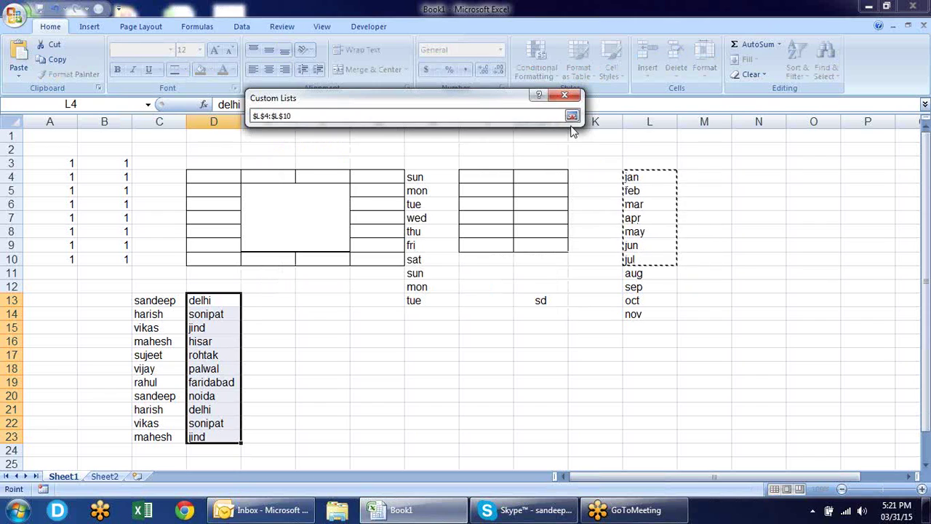
pyautogui.click(571, 116)
pyautogui.click(541, 280)
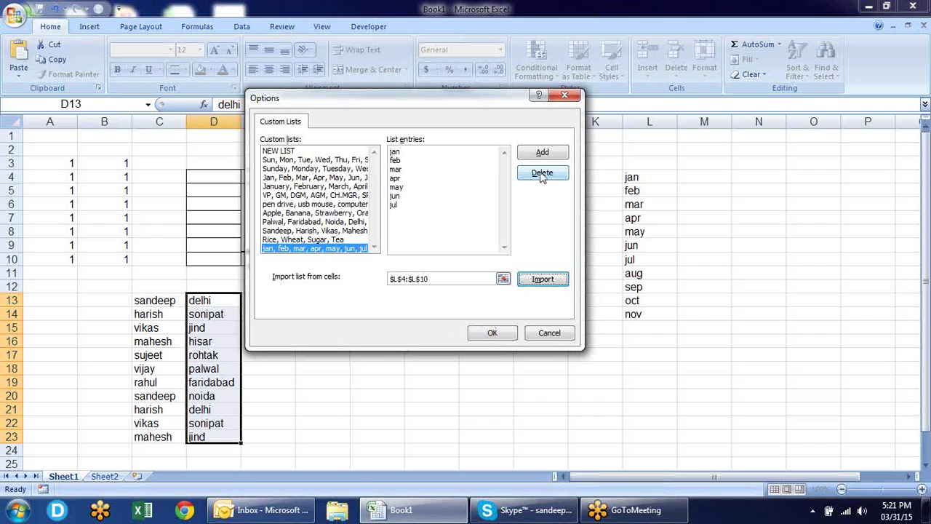
# Delete the jan–jul list and the Rice, Wheat, Sugar, Tea list, confirming each deletion.
pyautogui.click(541, 175)
pyautogui.click(444, 290)
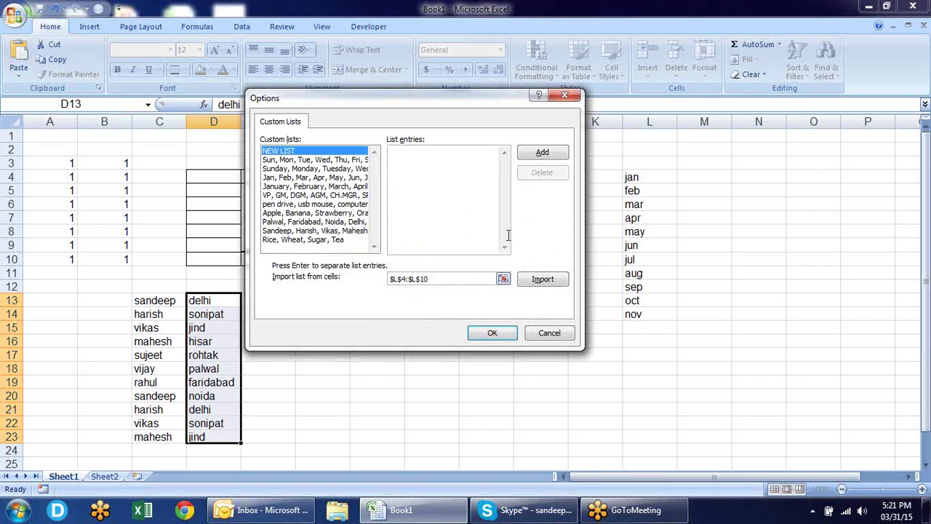
pyautogui.click(312, 241)
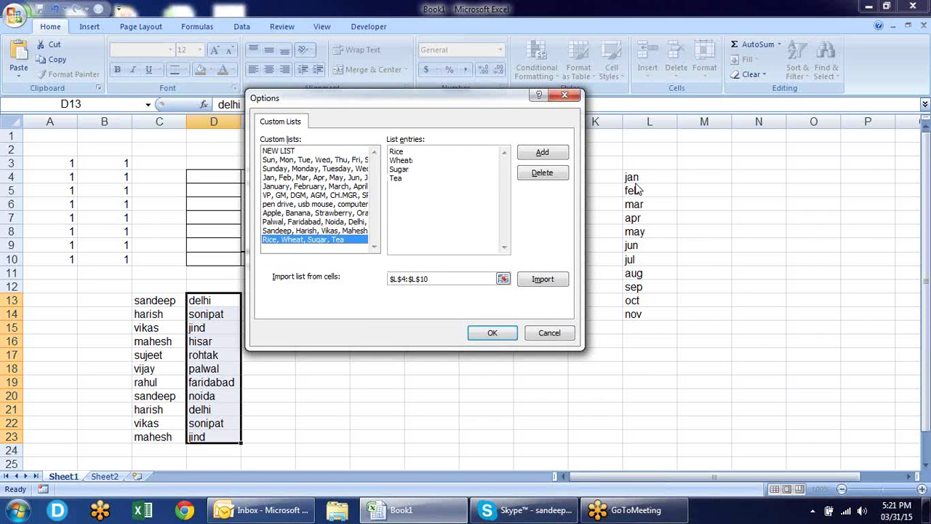
pyautogui.click(554, 174)
pyautogui.click(440, 289)
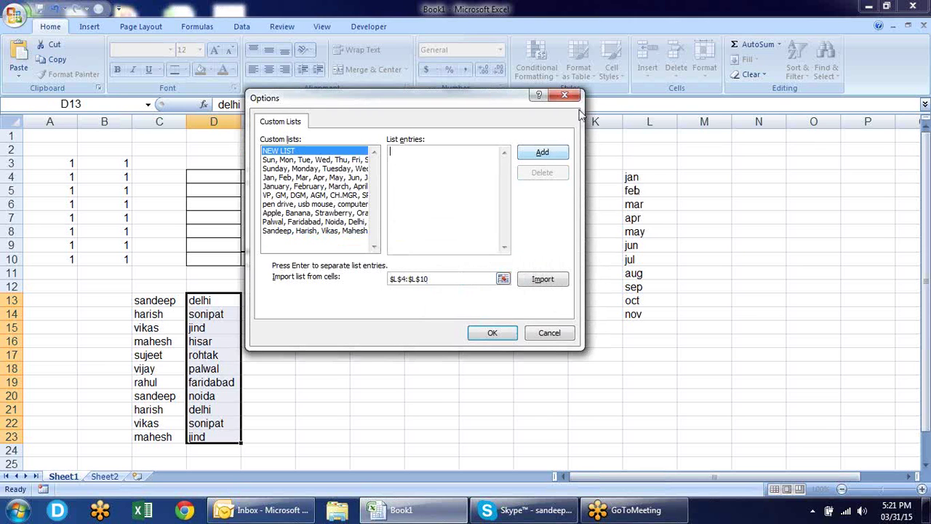
# Close Custom Lists and Excel Options, returning to cell G15 on the worksheet.
pyautogui.click(565, 95)
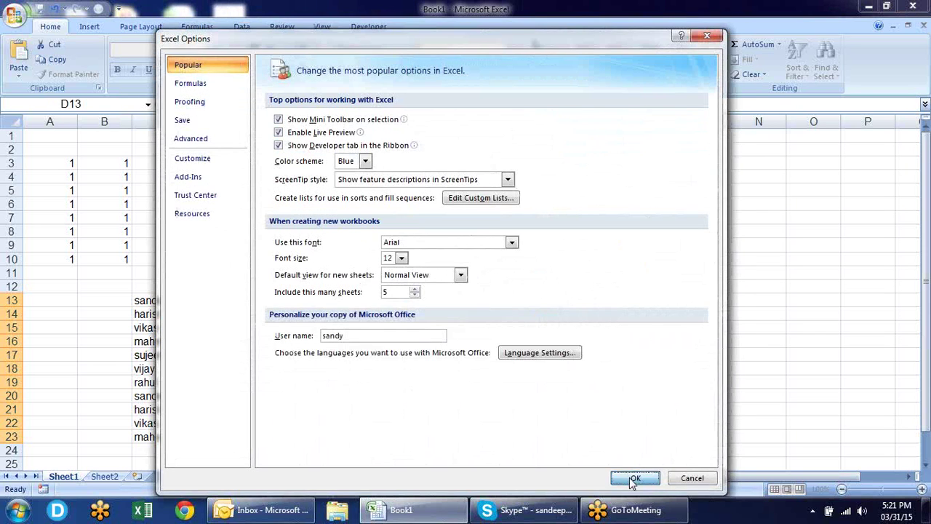
pyautogui.click(629, 477)
pyautogui.click(384, 329)
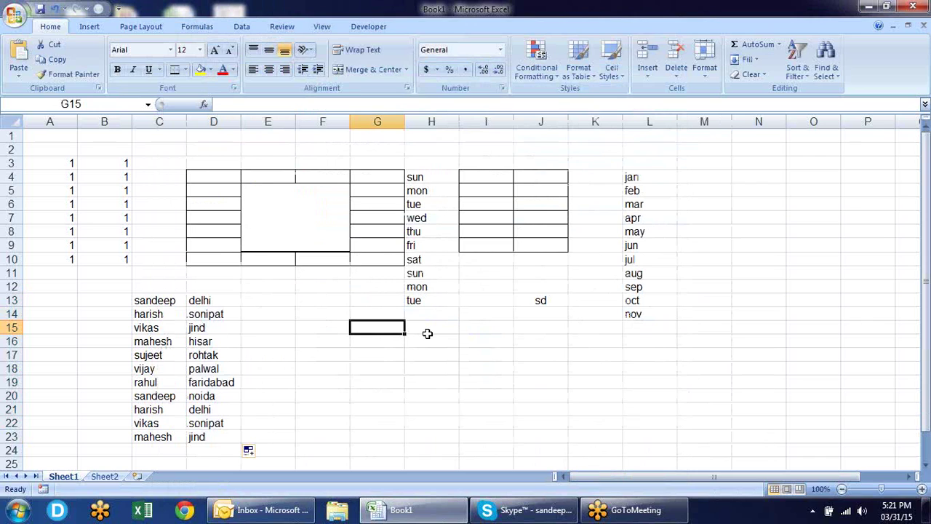
# Enter Rice, Sugar, Wheat and Tea down cells G15:G18.
pyautogui.write('Rice')
pyautogui.press('Return')
pyautogui.write('Sugar')
pyautogui.press('Return')
pyautogui.write('Wheat')
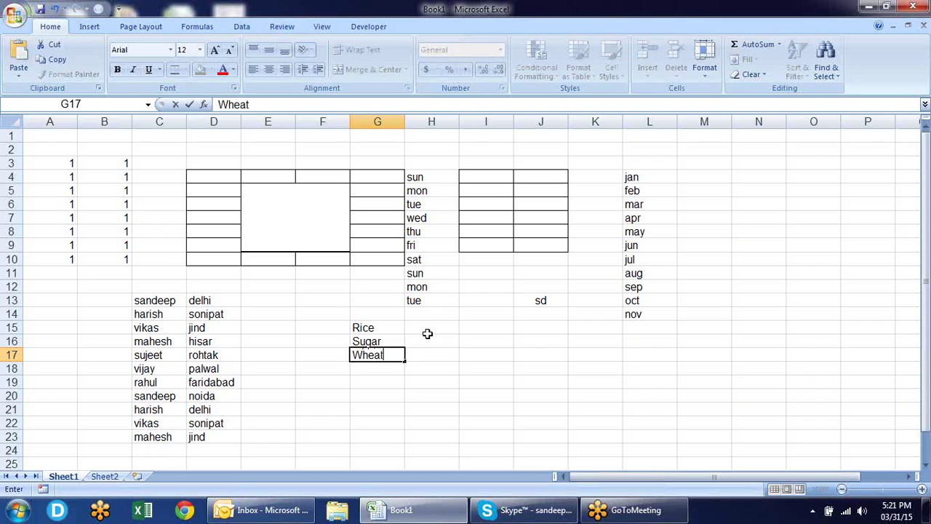
pyautogui.press('Return')
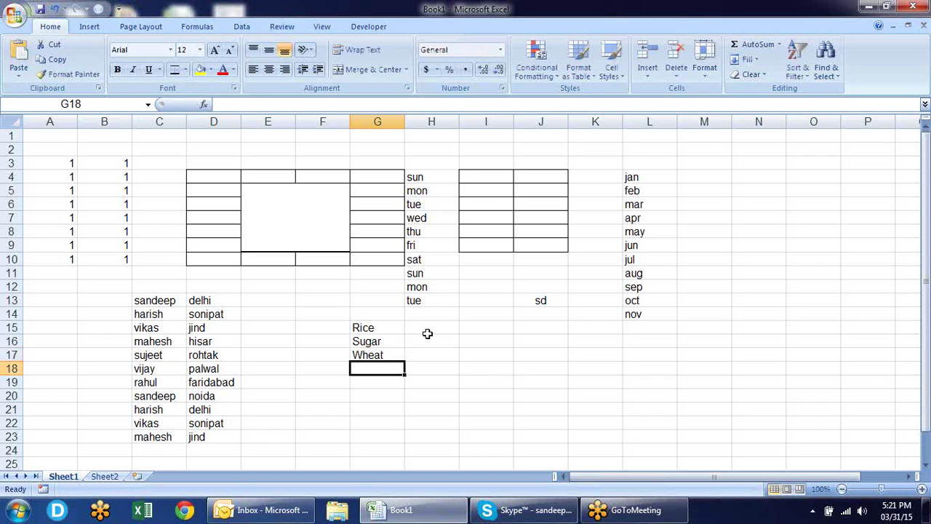
pyautogui.write('Tea')
pyautogui.press('Return')
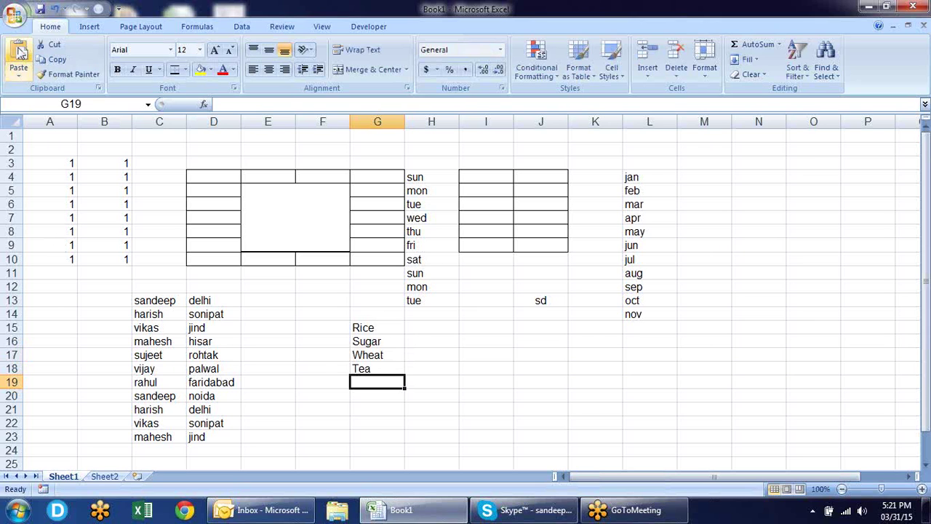
# Import $G$15:$G$18 as a new custom list in Excel Options, then close the options.
pyautogui.click(15, 15)
pyautogui.click(198, 315)
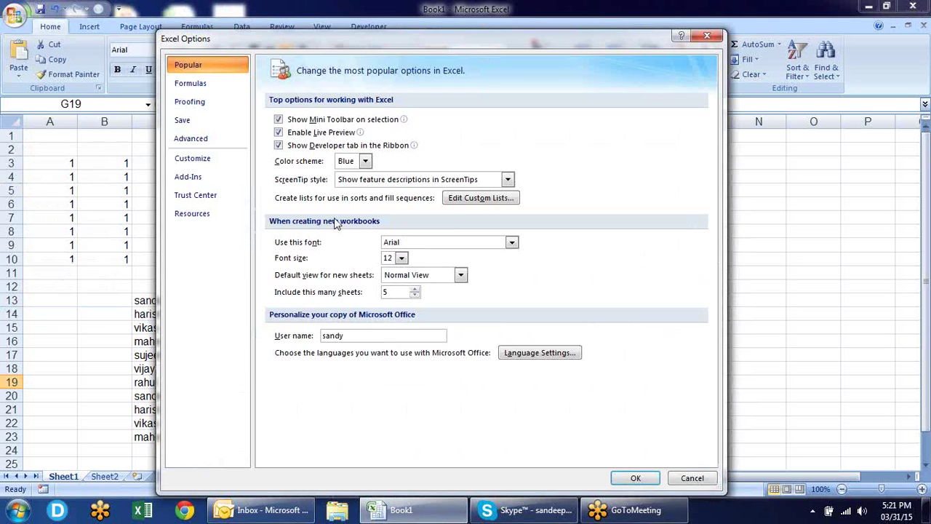
pyautogui.click(480, 198)
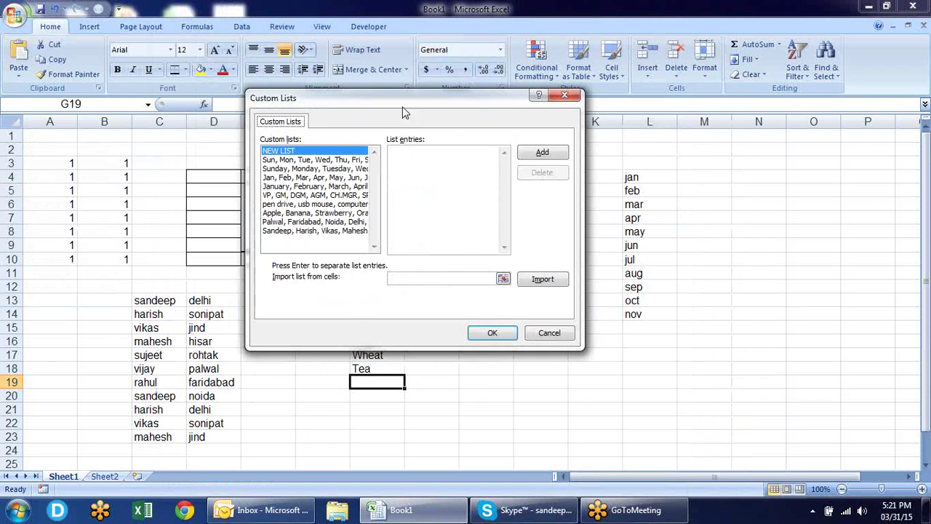
pyautogui.moveTo(402, 106); pyautogui.dragTo(673, 116)
pyautogui.click(773, 295)
pyautogui.moveTo(388, 328); pyautogui.dragTo(383, 372)
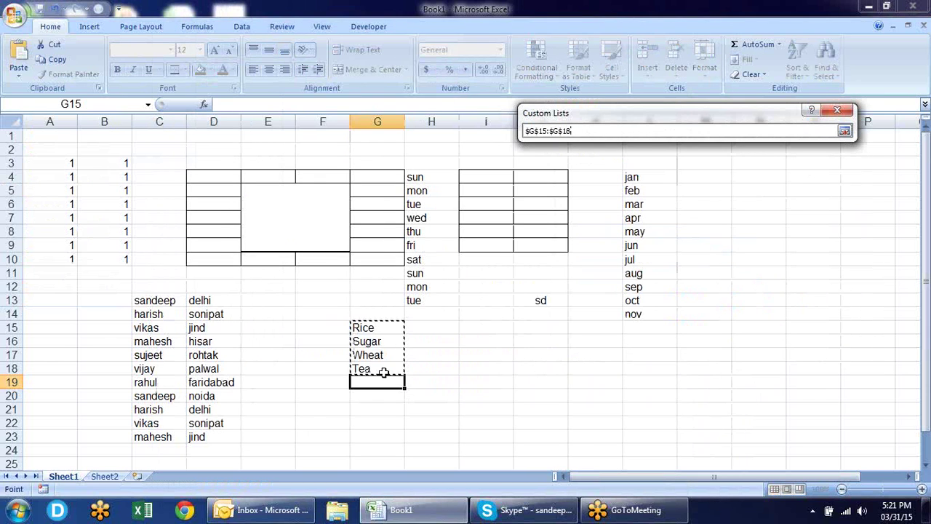
pyautogui.click(848, 134)
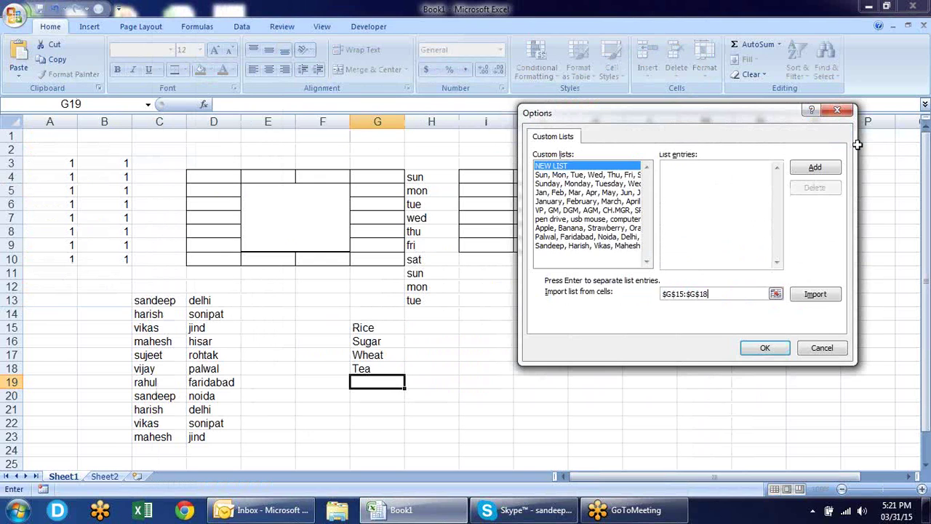
pyautogui.click(827, 296)
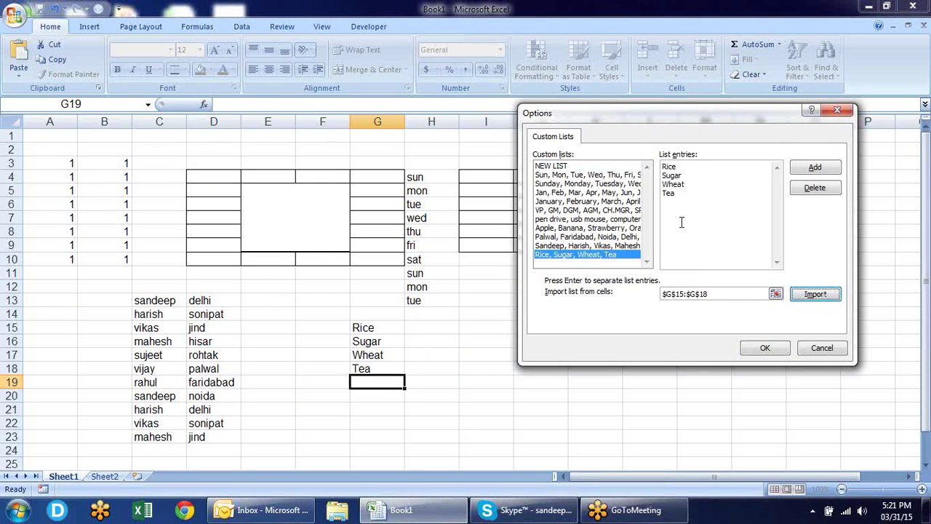
pyautogui.click(765, 348)
pyautogui.click(635, 478)
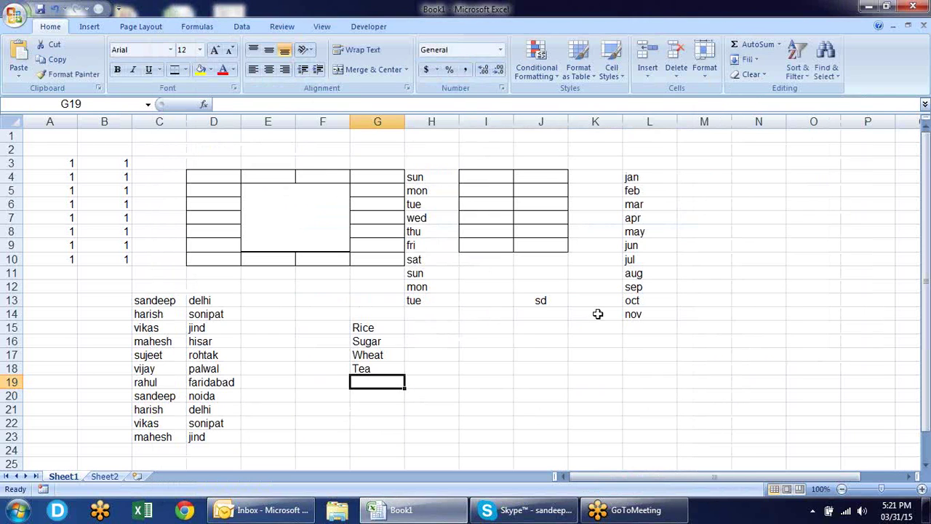
# Type tea in J16 and fill down to J23 with the tea, rice, sugar, wheat sequence.
pyautogui.click(542, 341)
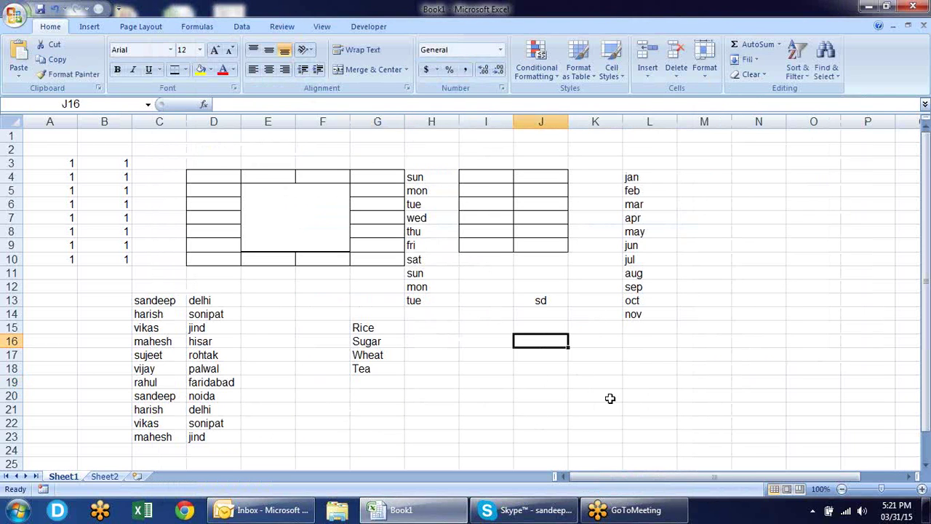
pyautogui.write('tea')
pyautogui.press('Return')
pyautogui.click(532, 339)
pyautogui.moveTo(568, 348); pyautogui.dragTo(571, 439)
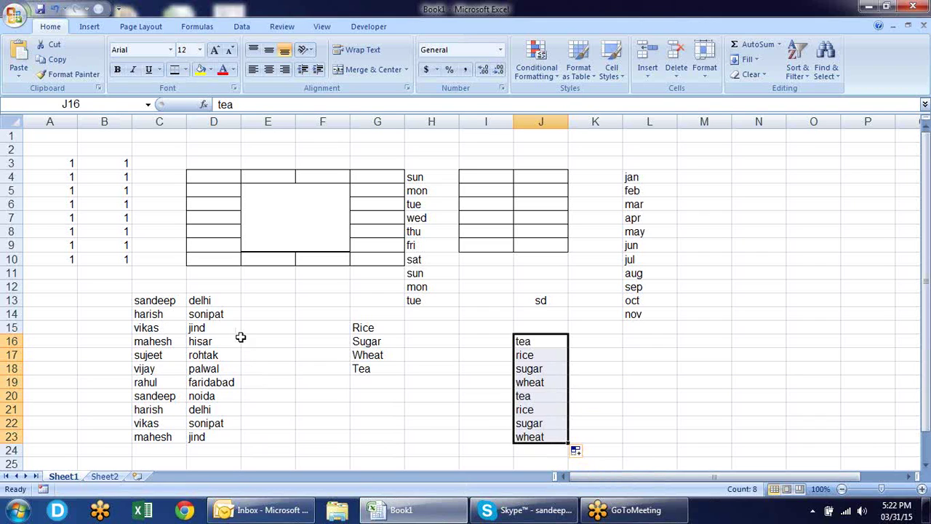
# Clear the contents of B13:K24 and then A11:G15.
pyautogui.moveTo(101, 298); pyautogui.dragTo(604, 451)
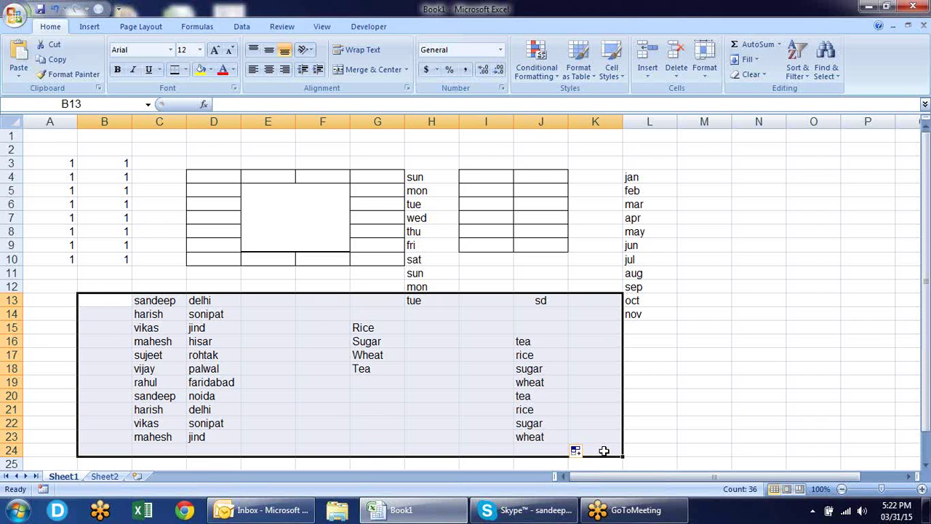
pyautogui.press('Delete')
pyautogui.moveTo(66, 274); pyautogui.dragTo(752, 365)
pyautogui.press('Delete')
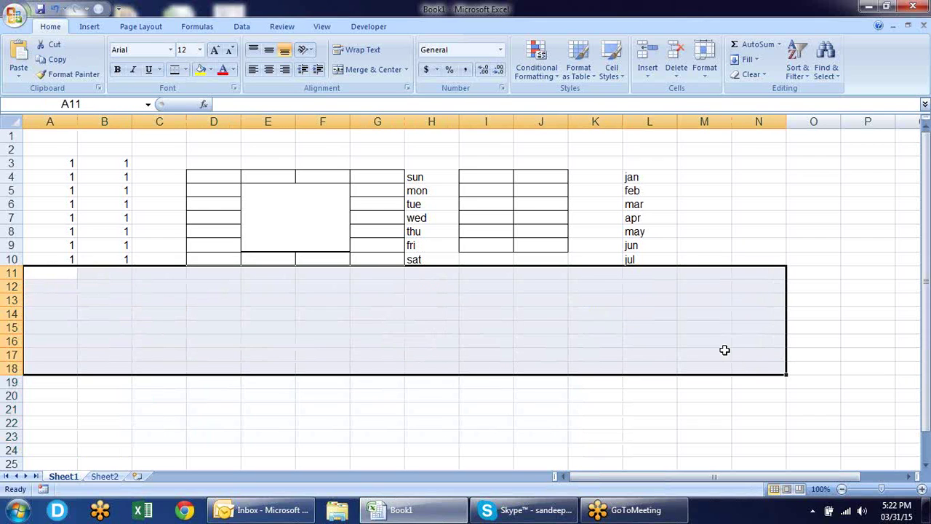
# Enter the headers name, city and product in A12:C12.
pyautogui.click(386, 433)
pyautogui.click(67, 291)
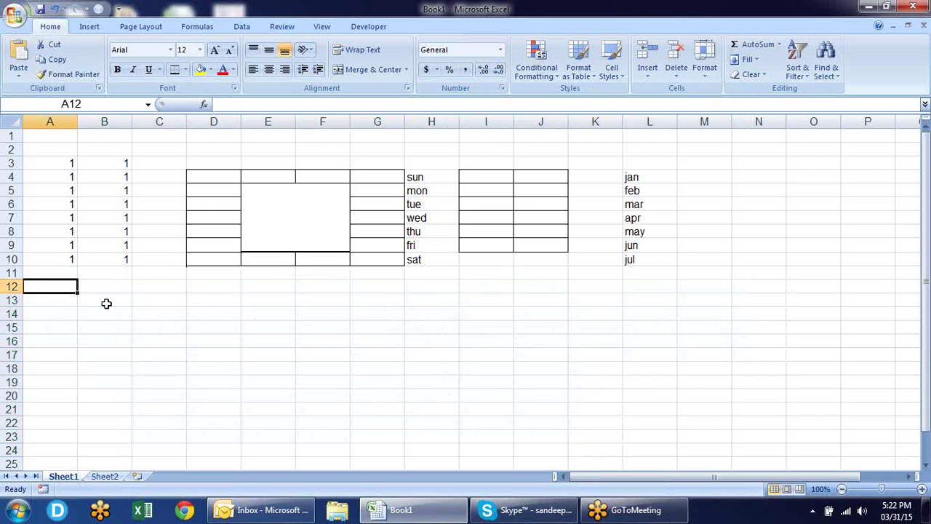
pyautogui.write('name')
pyautogui.press('Tab')
pyautogui.write('c')
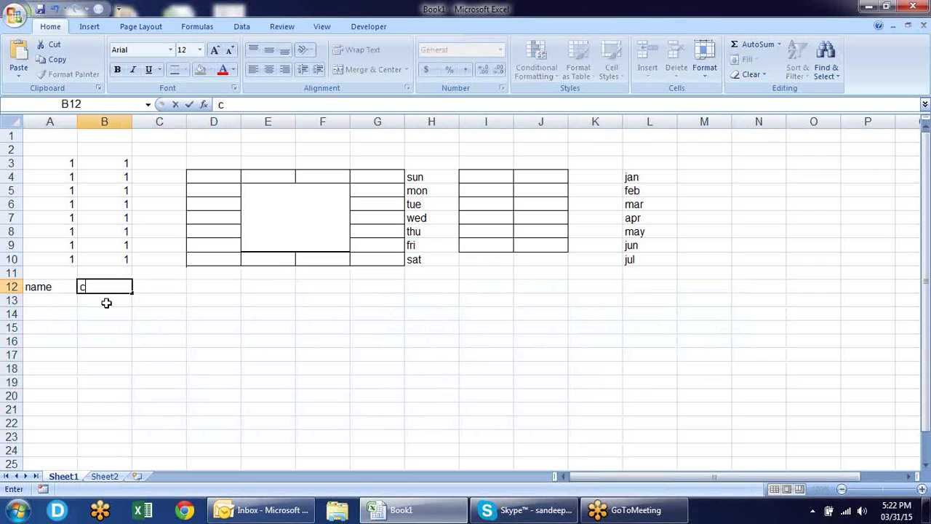
pyautogui.write('ity')
pyautogui.press('Tab')
pyautogui.write('product')
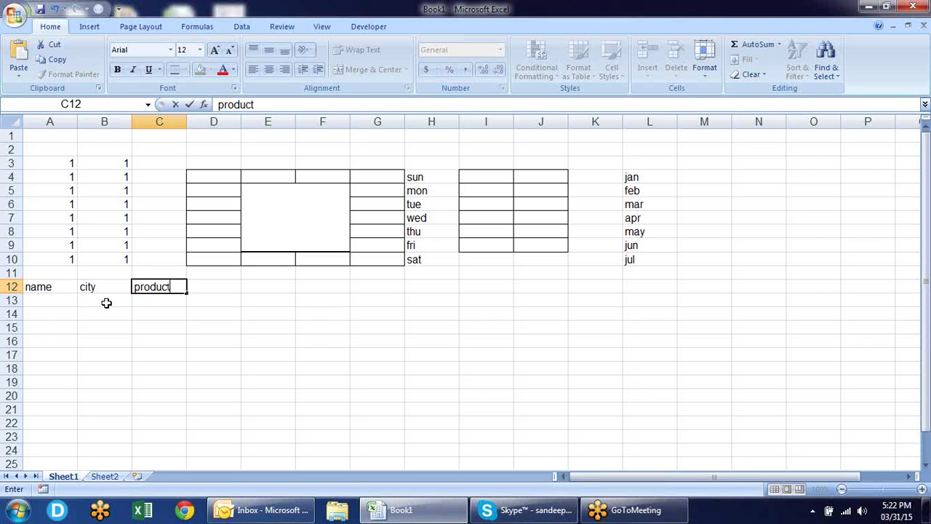
pyautogui.press('Return')
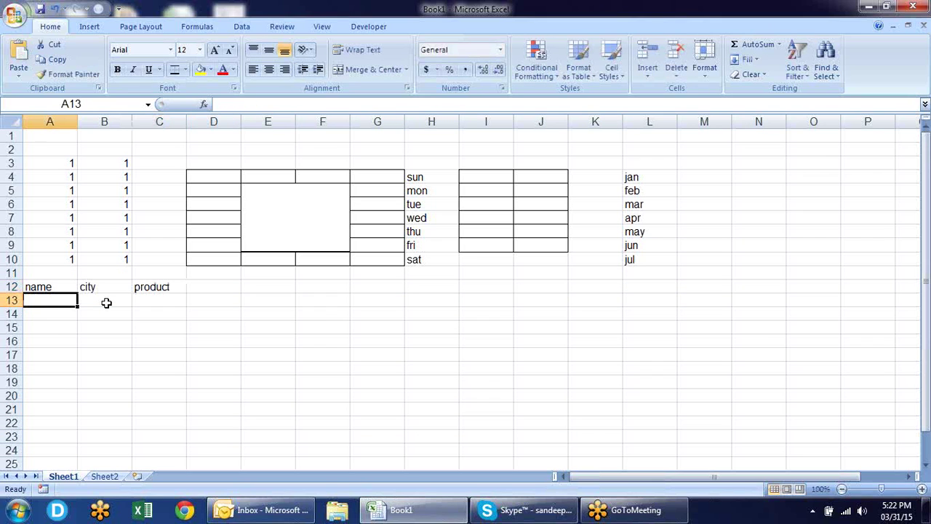
# Enter the record sandeep, palwal, rice in row 13 and fill it down to row 36.
pyautogui.write('sandeep')
pyautogui.press('Tab')
pyautogui.write('palwal')
pyautogui.press('Tab')
pyautogui.write('rice')
pyautogui.press('Return')
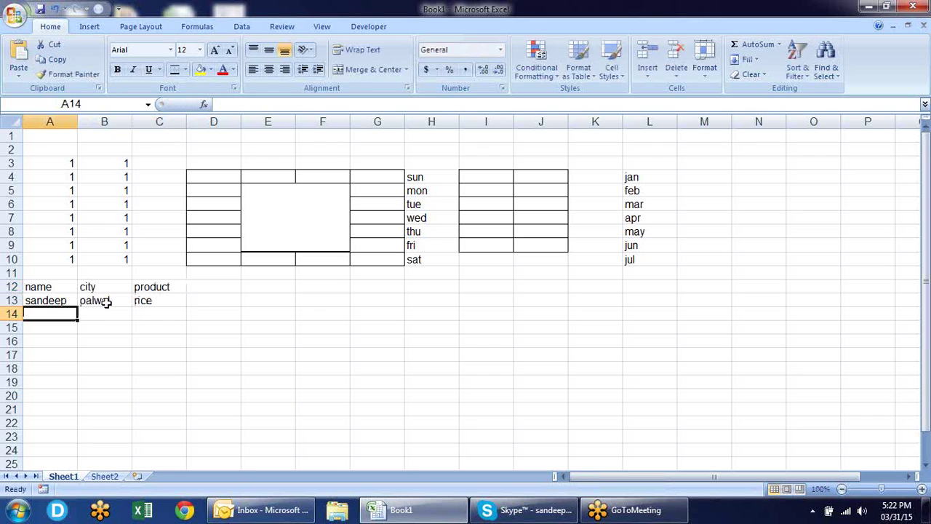
pyautogui.moveTo(62, 300)
pyautogui.mouseDown()
pyautogui.moveTo(150, 303)
pyautogui.moveTo(182, 349)
pyautogui.moveTo(182, 466)
pyautogui.mouseUp()
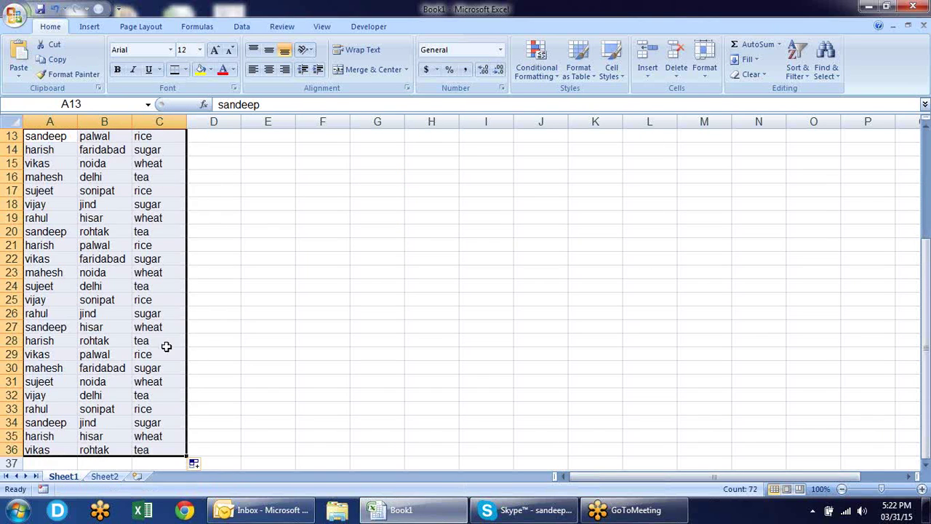
# Add the heading Sales in cell D12.
pyautogui.scroll(4, 180, 327)
pyautogui.scroll(-2, 183, 320)
pyautogui.scroll(-2, 200, 211)
pyautogui.scroll(1, 210, 171)
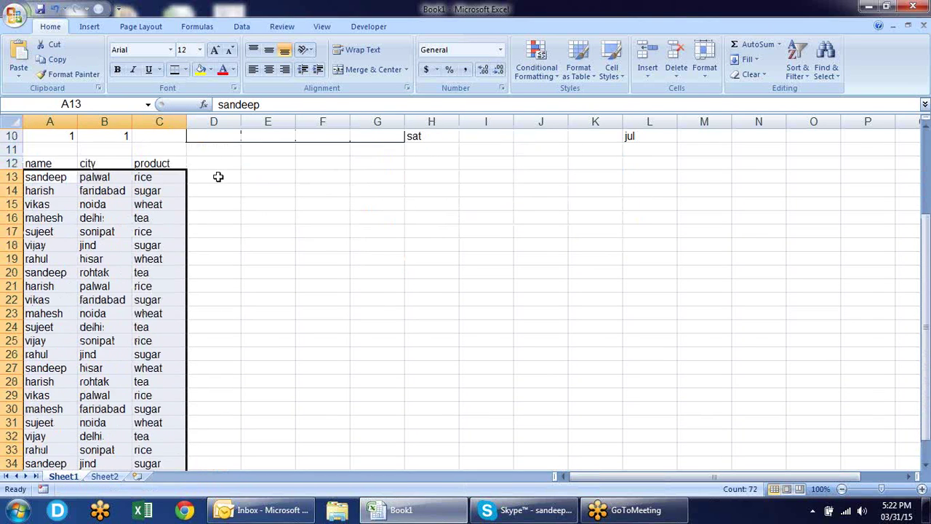
pyautogui.click(208, 154)
pyautogui.click(214, 164)
pyautogui.write('Sales')
pyautogui.press('Return')
# Enter =RANDBETWEEN(10,90) into all of D13:D36 at once with Ctrl+Enter.
pyautogui.moveTo(209, 174); pyautogui.dragTo(215, 450)
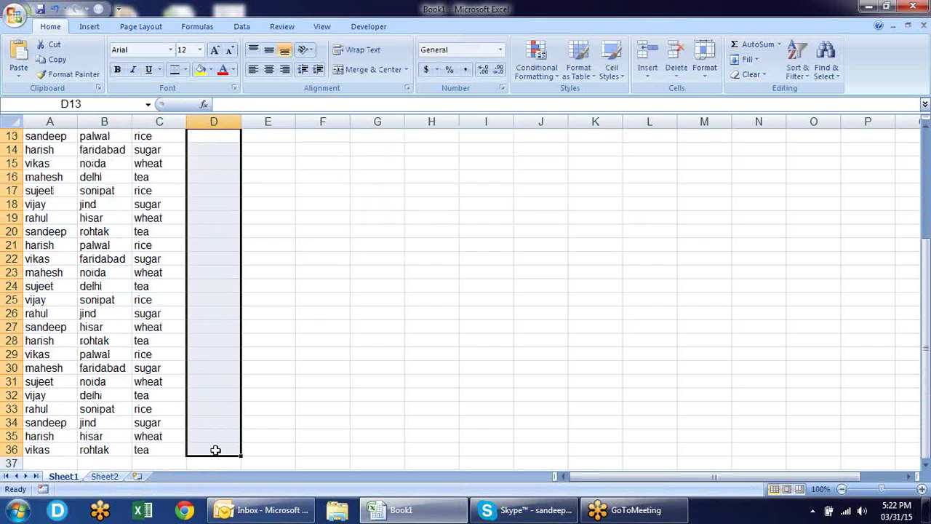
pyautogui.write('=ra')
pyautogui.press('Down')
pyautogui.press('Down')
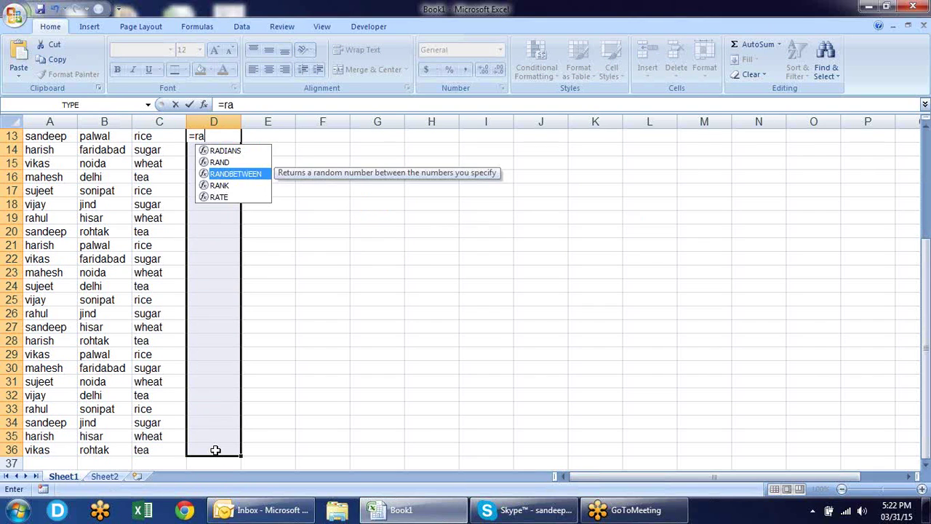
pyautogui.press('Tab')
pyautogui.write(',9')
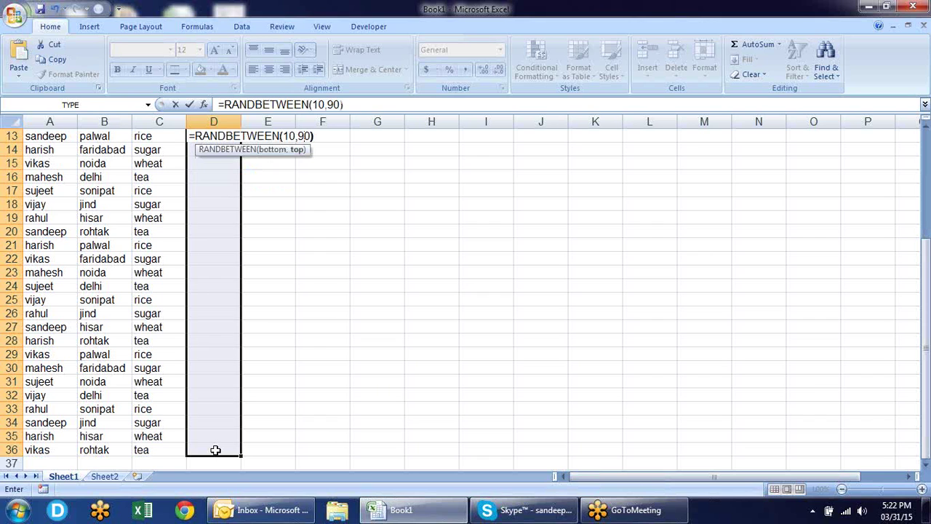
pyautogui.hotkey('ctrl', 'Return')
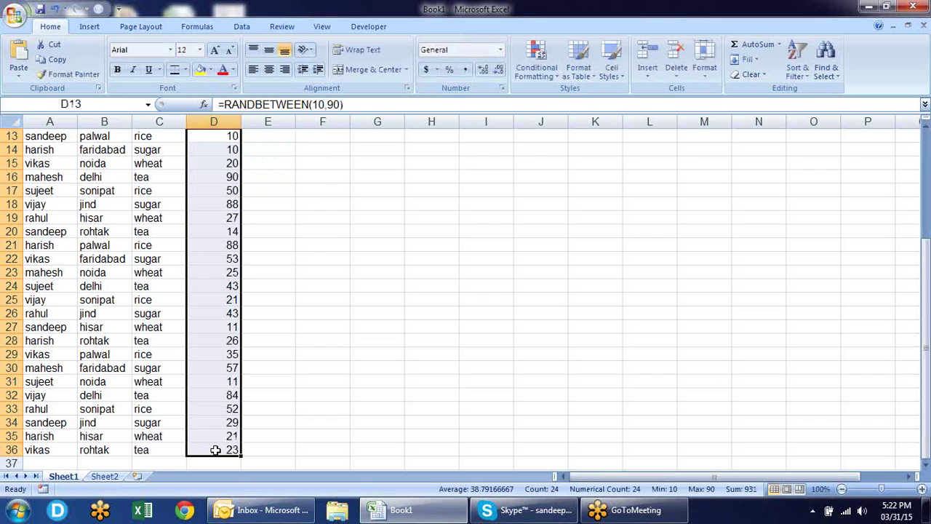
pyautogui.scroll(3, 218, 436)
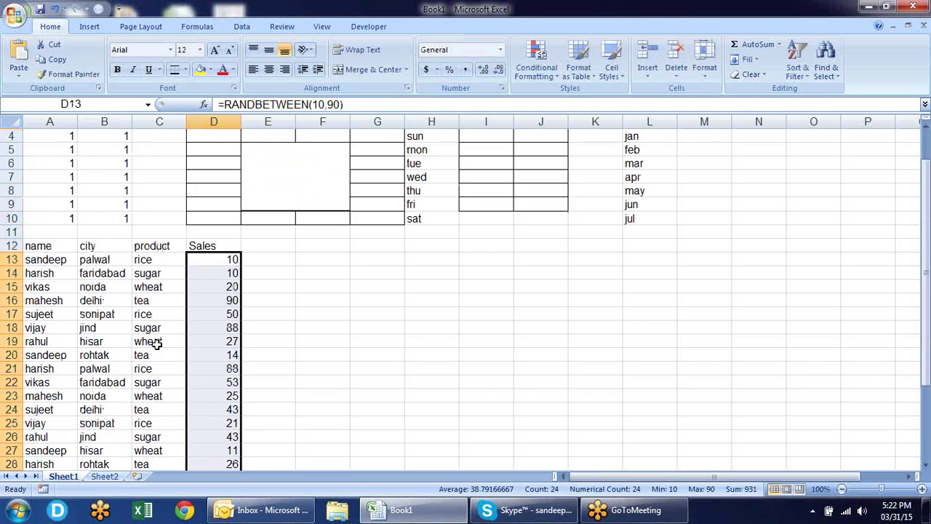
pyautogui.scroll(-3, 195, 332)
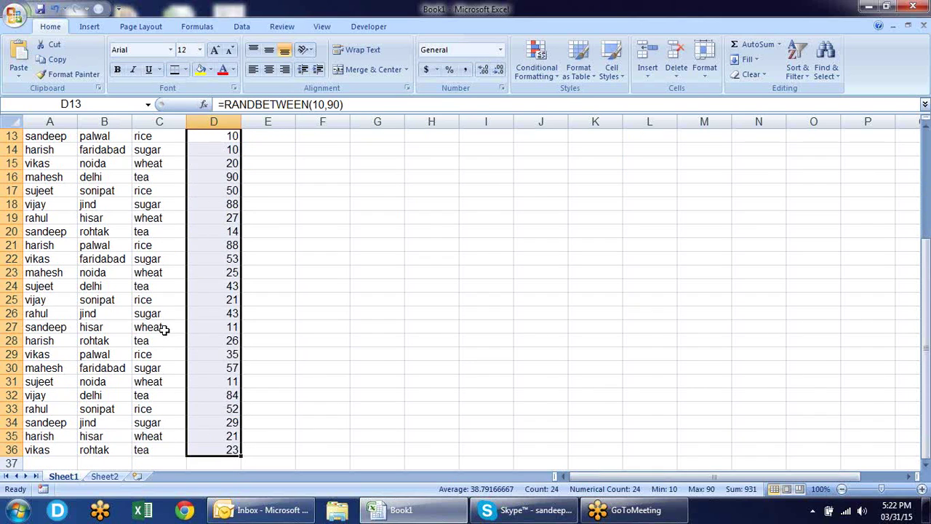
pyautogui.scroll(2, 259, 343)
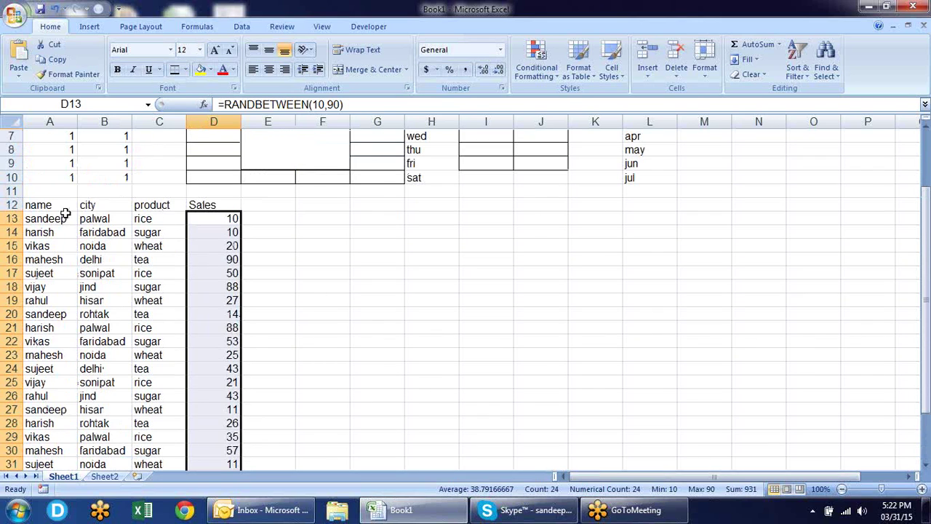
# Select the table from its headers down to the last row and delete it.
pyautogui.moveTo(62, 207); pyautogui.dragTo(225, 250)
pyautogui.hotkey('ctrl', 'shift', 'Down')
pyautogui.press('Delete')
pyautogui.scroll(4, 218, 262)
pyautogui.click(377, 298)
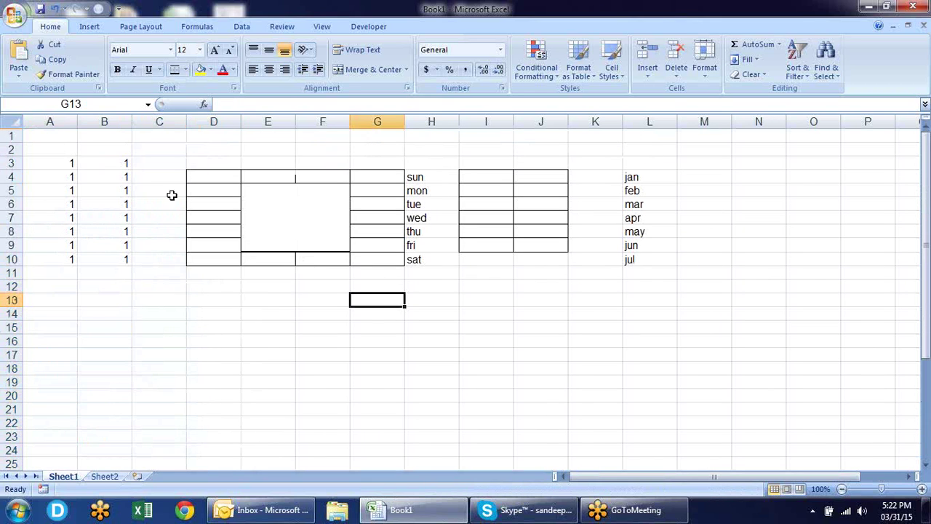
# View the Formulas page of Excel Options, then close it without changes.
pyautogui.click(15, 15)
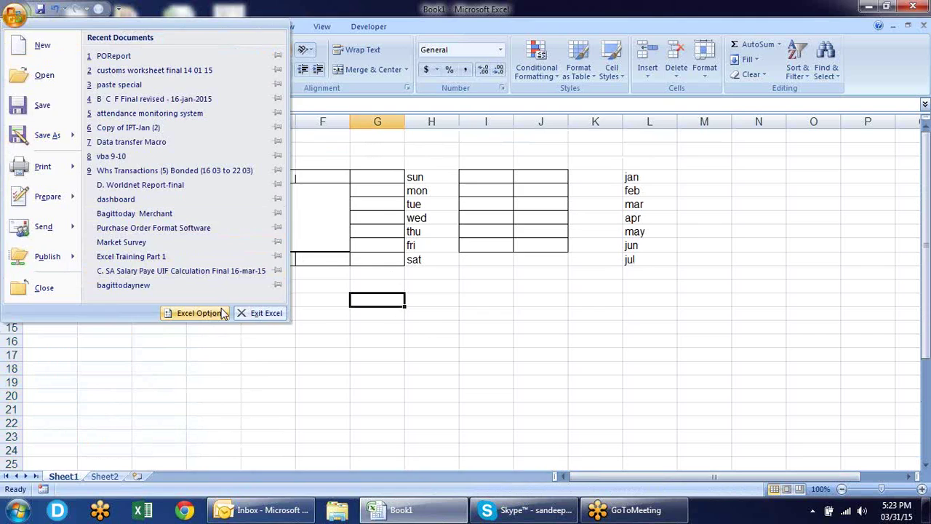
pyautogui.click(196, 312)
pyautogui.click(214, 84)
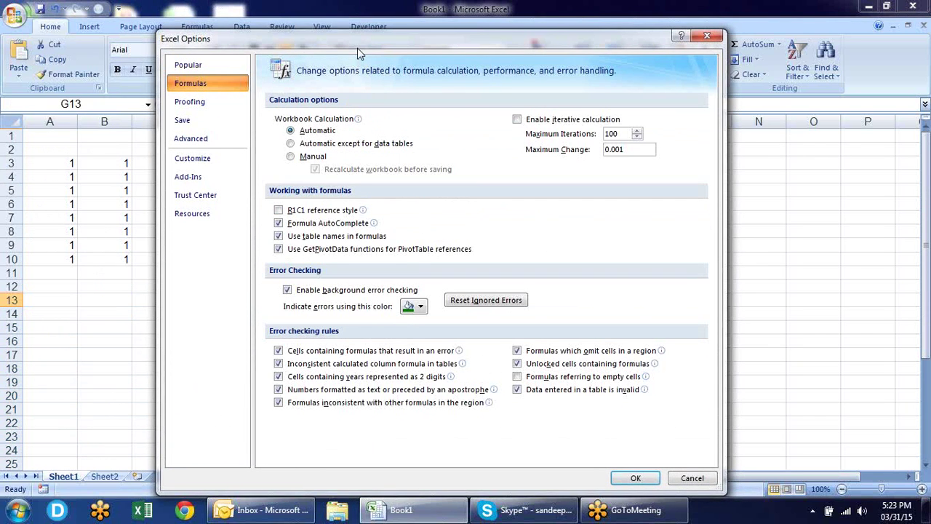
pyautogui.moveTo(356, 47); pyautogui.dragTo(281, 51)
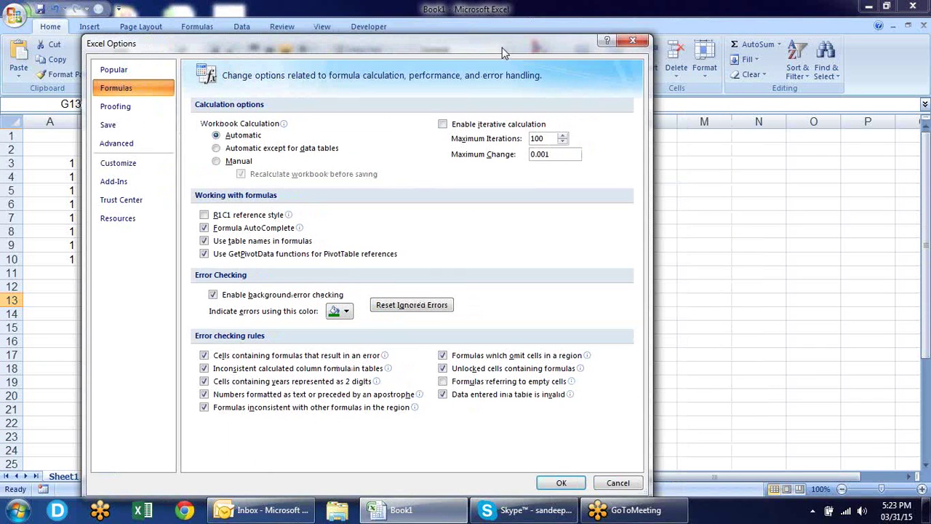
pyautogui.moveTo(502, 52); pyautogui.dragTo(488, 35)
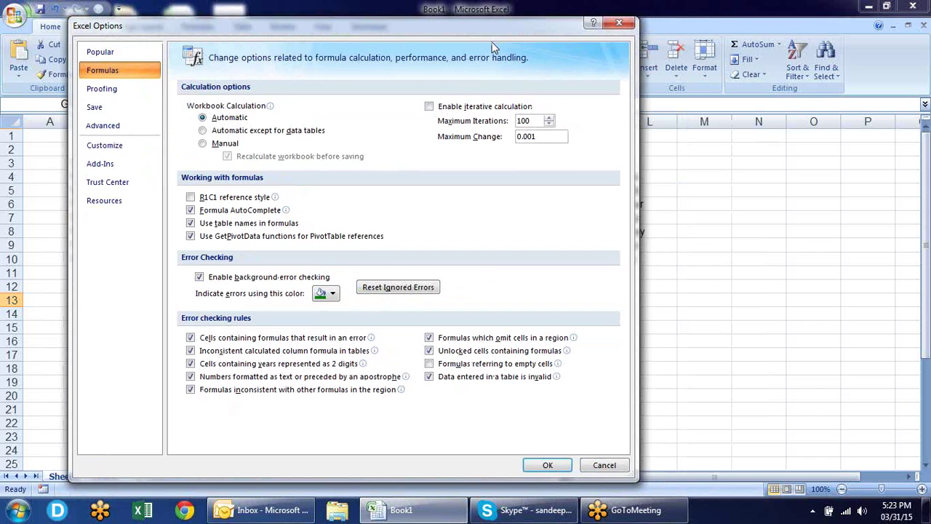
pyautogui.click(619, 23)
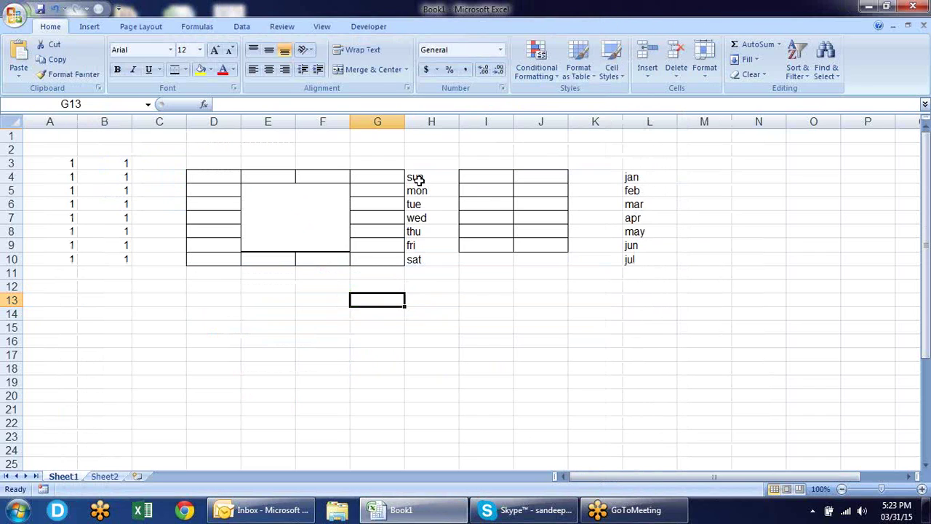
# Enter 12, 36 and 25 in D12:D14.
pyautogui.click(216, 284)
pyautogui.write('12')
pyautogui.press('Return')
pyautogui.write('36')
pyautogui.press('Return')
pyautogui.write('2')
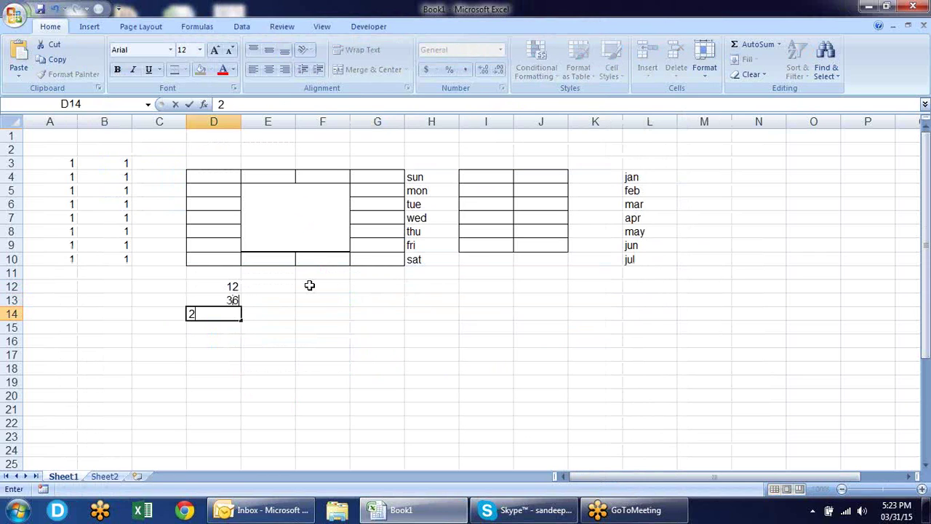
pyautogui.write('5')
pyautogui.press('Return')
# Add a bold AutoSum total =SUM(D12:D14) in D15.
pyautogui.hotkey('alt', '=')
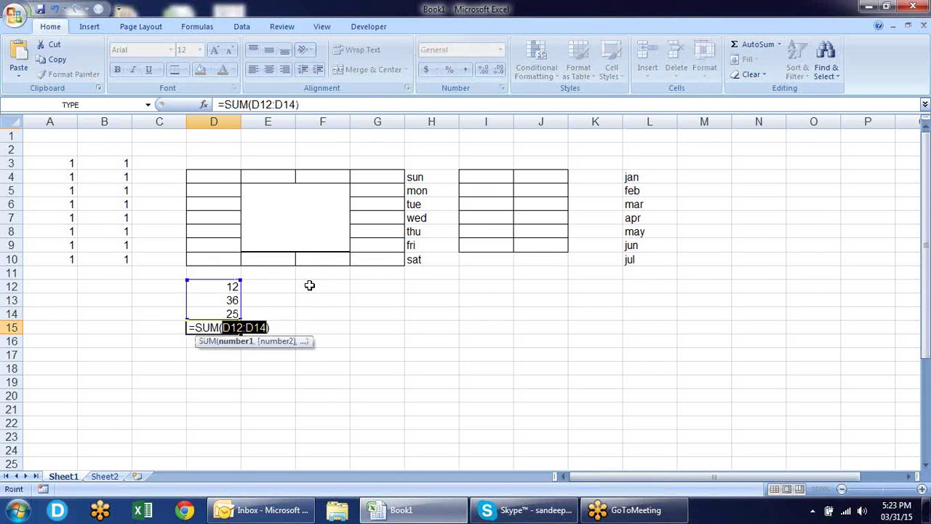
pyautogui.press('Return')
pyautogui.press('Up')
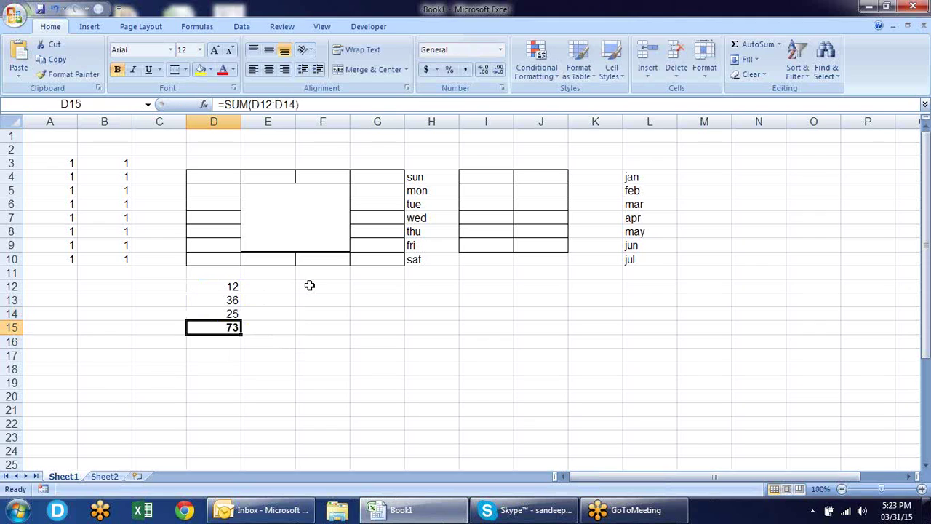
pyautogui.press('F2')
pyautogui.press('Escape')
# Change D12 to 14 so the D15 total updates to 75.
pyautogui.press('Up')
pyautogui.press('Up')
pyautogui.press('Up')
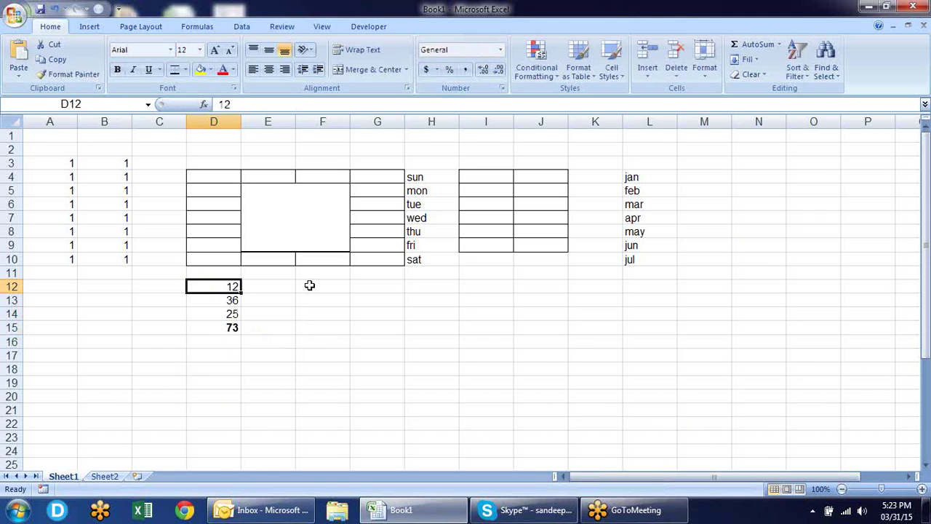
pyautogui.write('14')
pyautogui.press('Return')
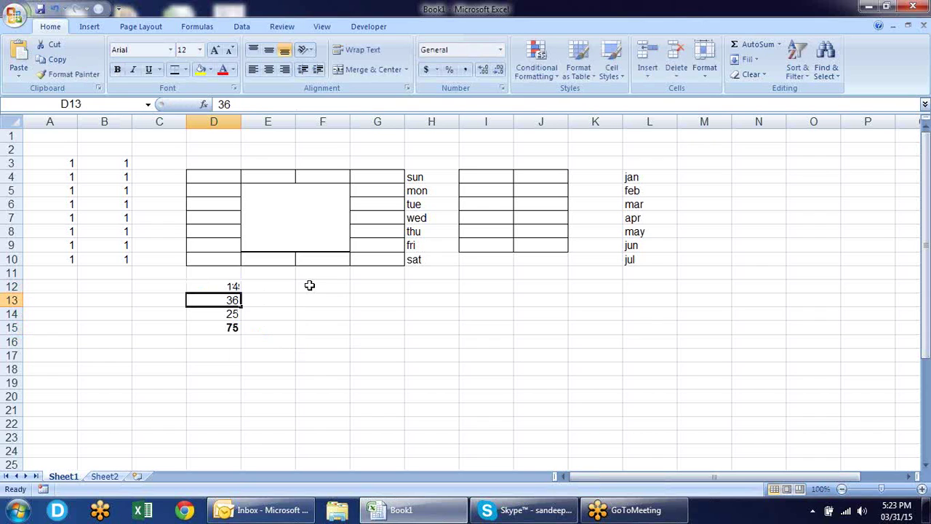
pyautogui.click(201, 331)
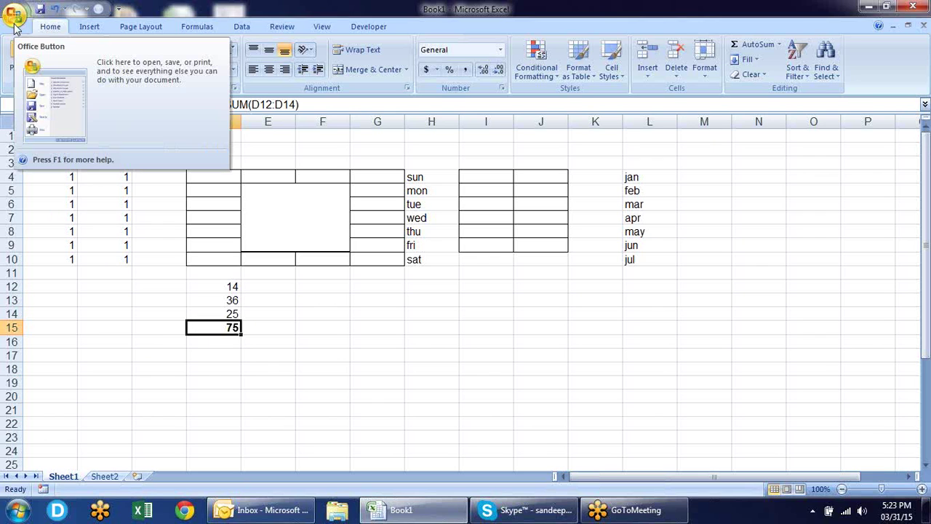
# Set workbook calculation to Manual in Excel Options > Formulas.
pyautogui.click(16, 25)
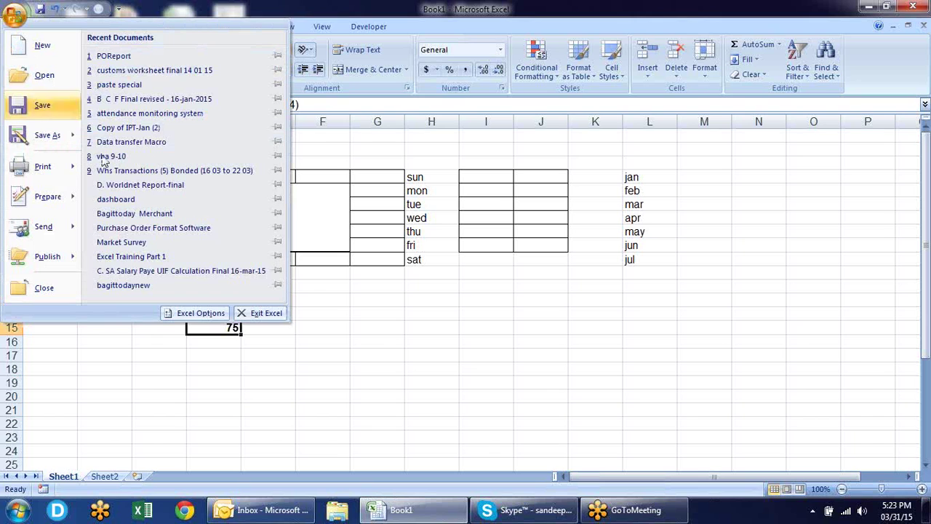
pyautogui.click(178, 313)
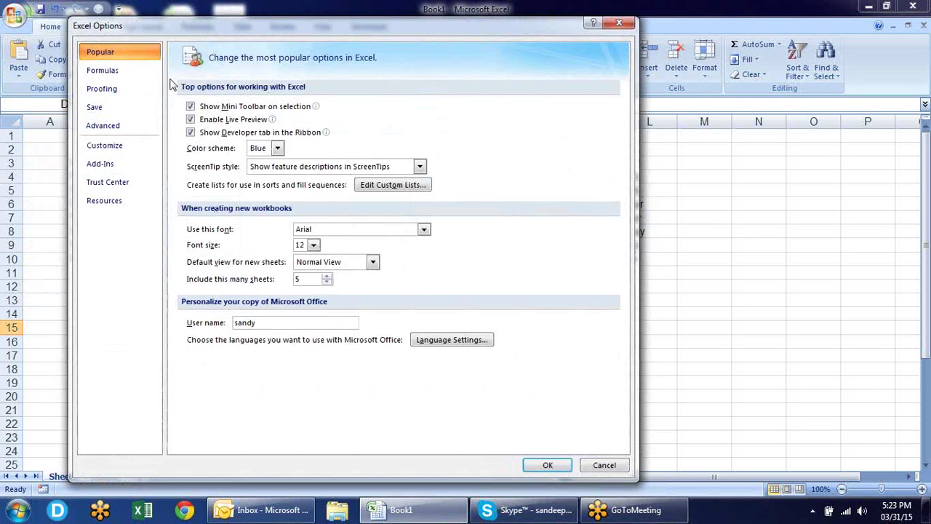
pyautogui.click(139, 70)
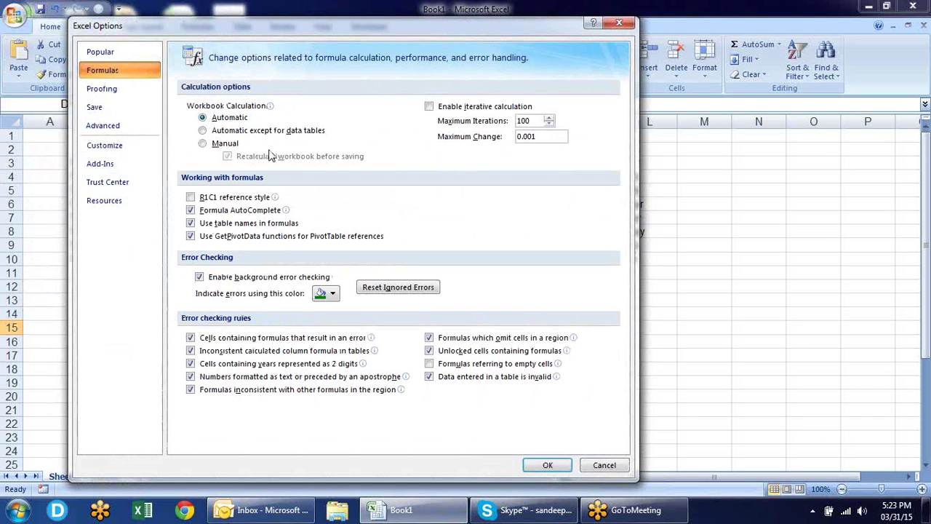
pyautogui.click(236, 143)
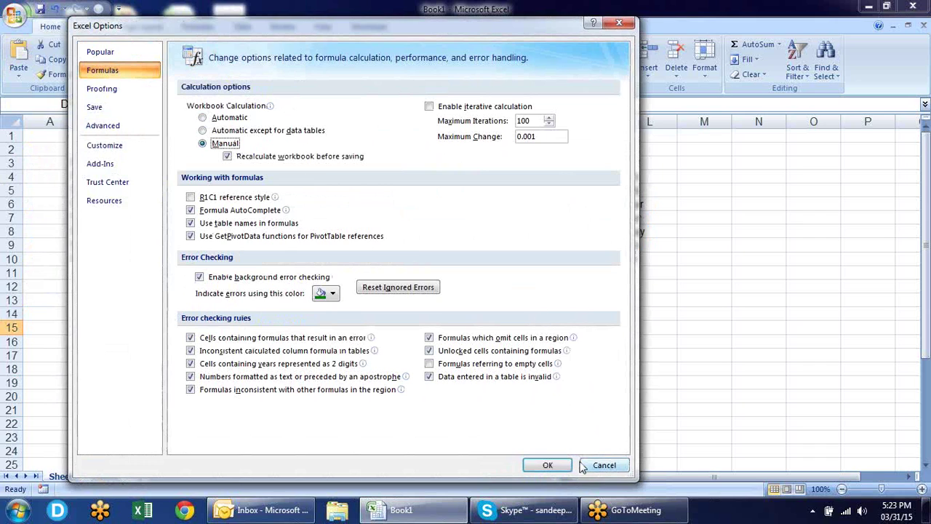
pyautogui.click(546, 465)
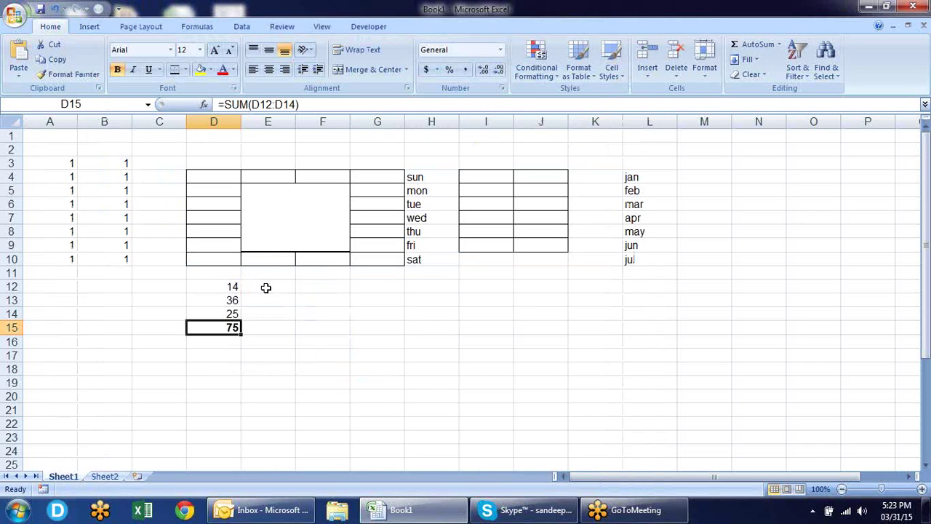
# Change D12 to 50 and D13 to 100, noting the D15 total stays 75.
pyautogui.click(231, 288)
pyautogui.write('5')
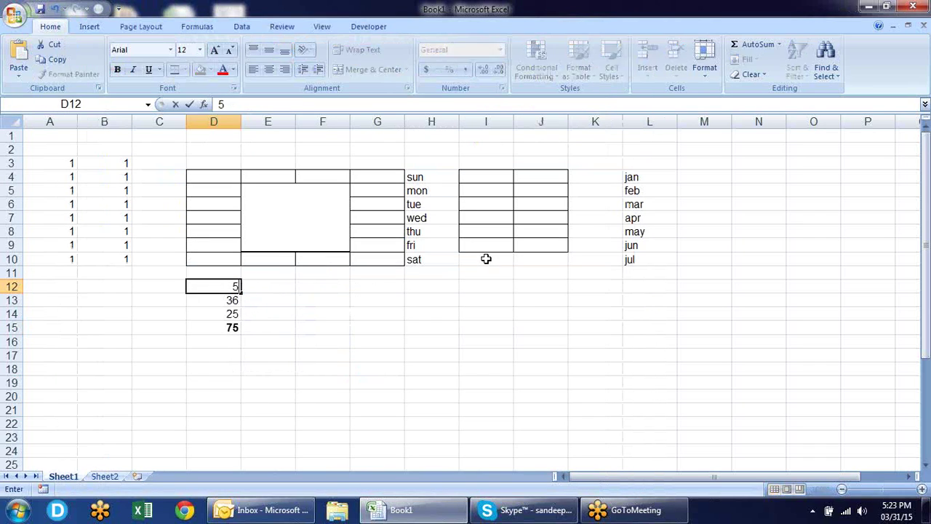
pyautogui.write('0')
pyautogui.press('Return')
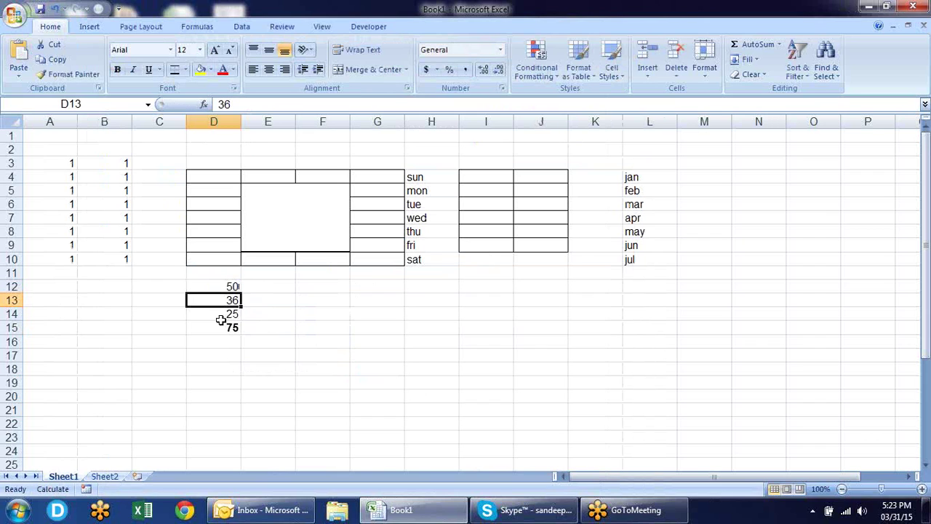
pyautogui.click(222, 327)
pyautogui.click(234, 299)
pyautogui.write('100')
pyautogui.press('Return')
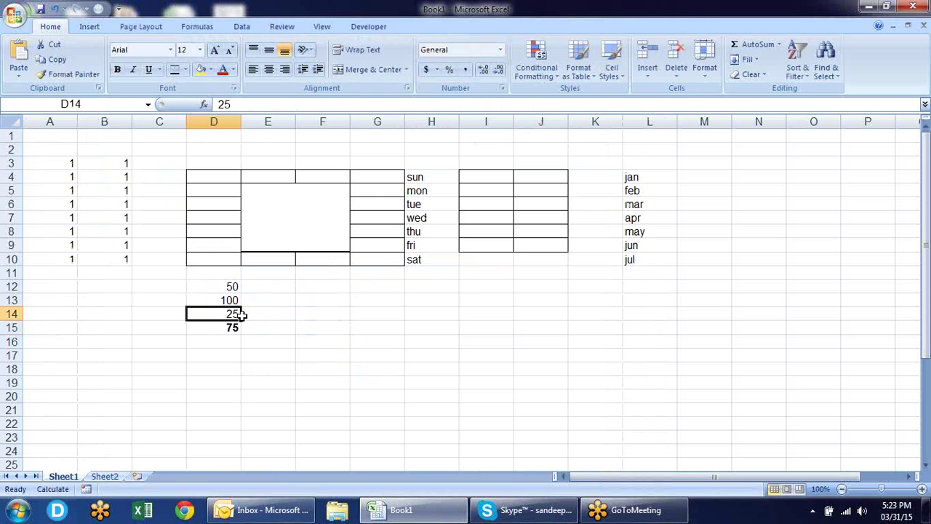
pyautogui.click(227, 326)
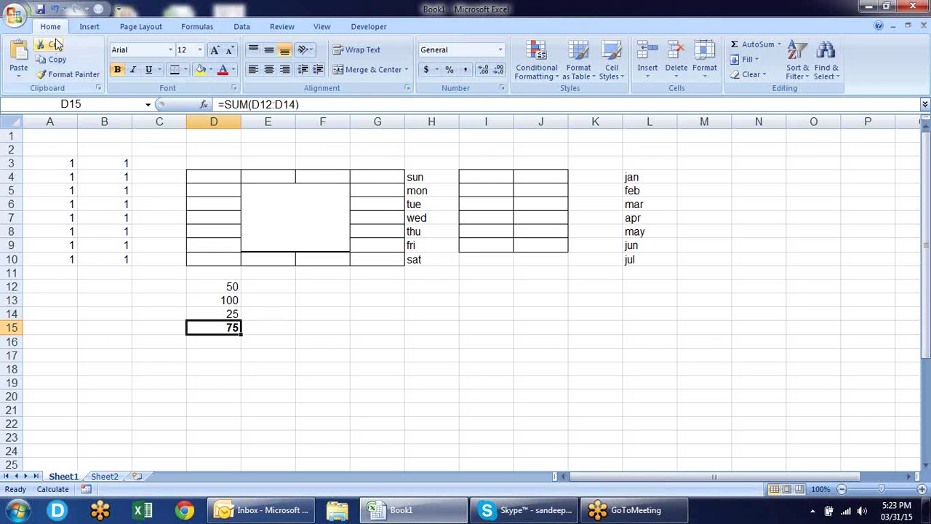
pyautogui.click(14, 14)
# Set workbook calculation back to Automatic so the total recalculates to 175.
pyautogui.click(199, 313)
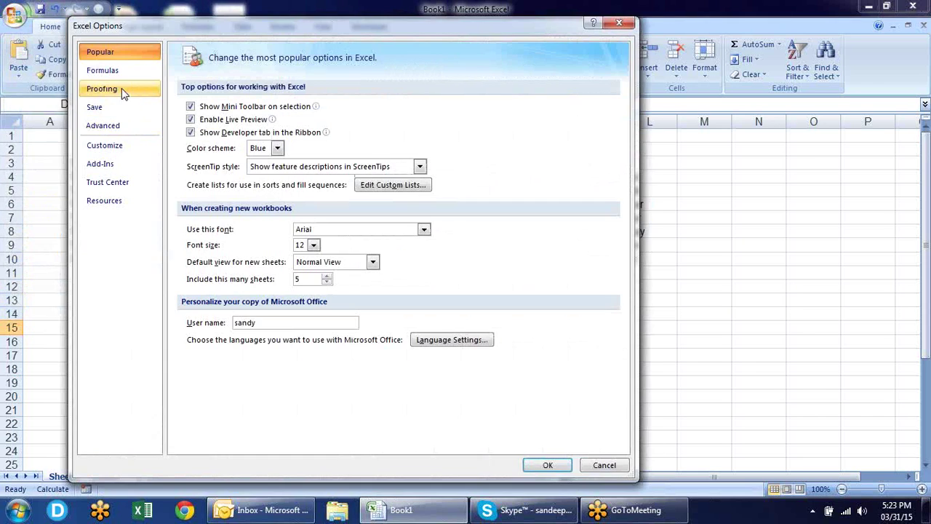
pyautogui.click(110, 71)
pyautogui.click(233, 119)
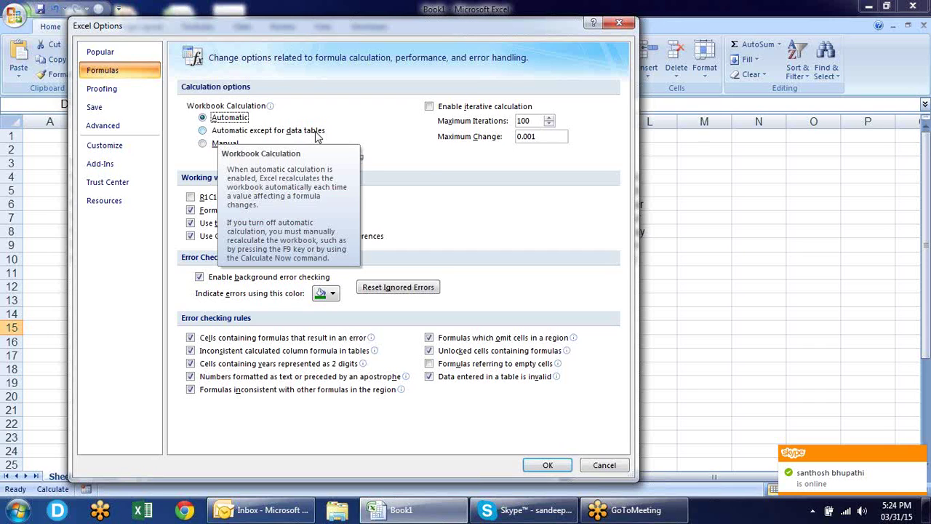
pyautogui.click(547, 465)
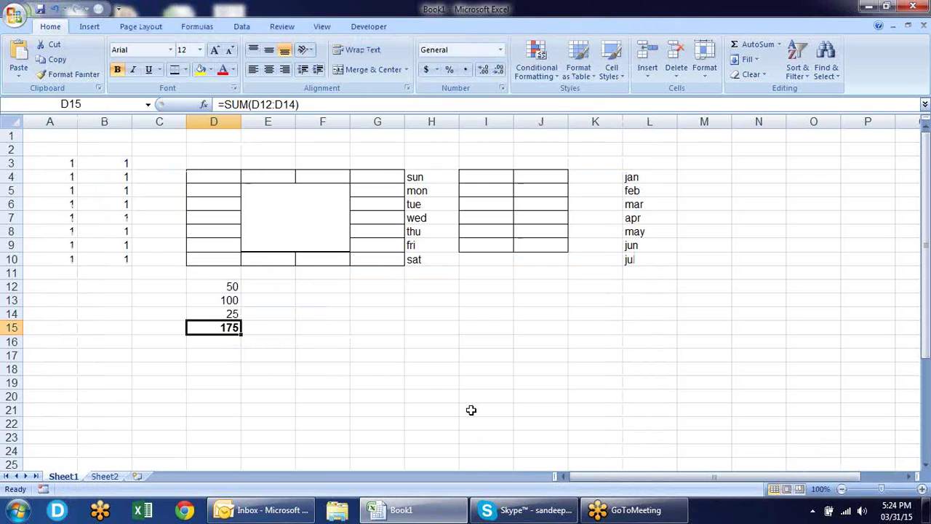
# Review the numbers, then change D12 to 45 so the total becomes 170.
pyautogui.click(211, 290)
pyautogui.click(217, 314)
pyautogui.click(221, 325)
pyautogui.click(225, 283)
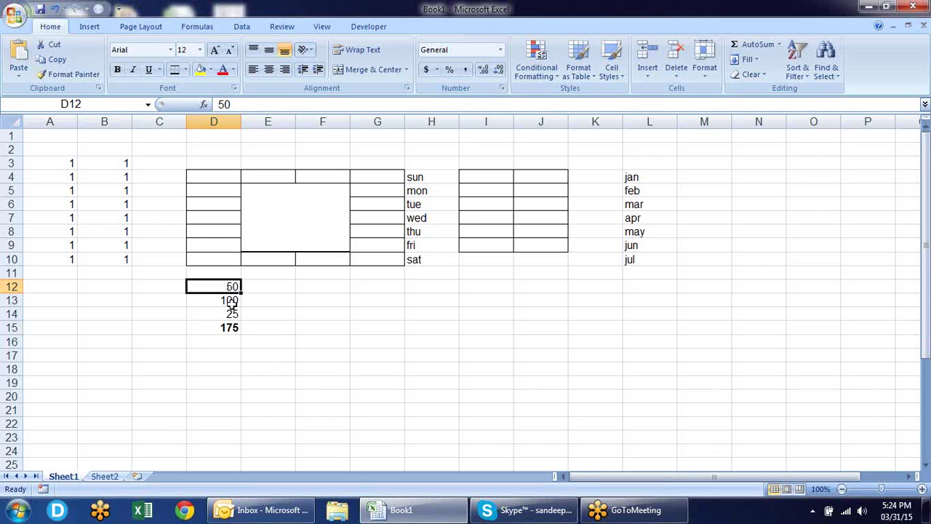
pyautogui.write('45')
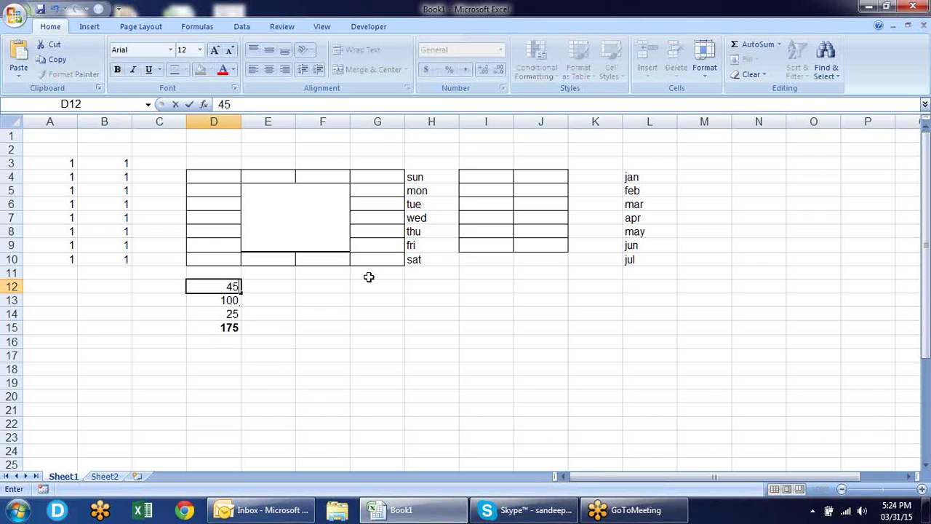
pyautogui.press('Return')
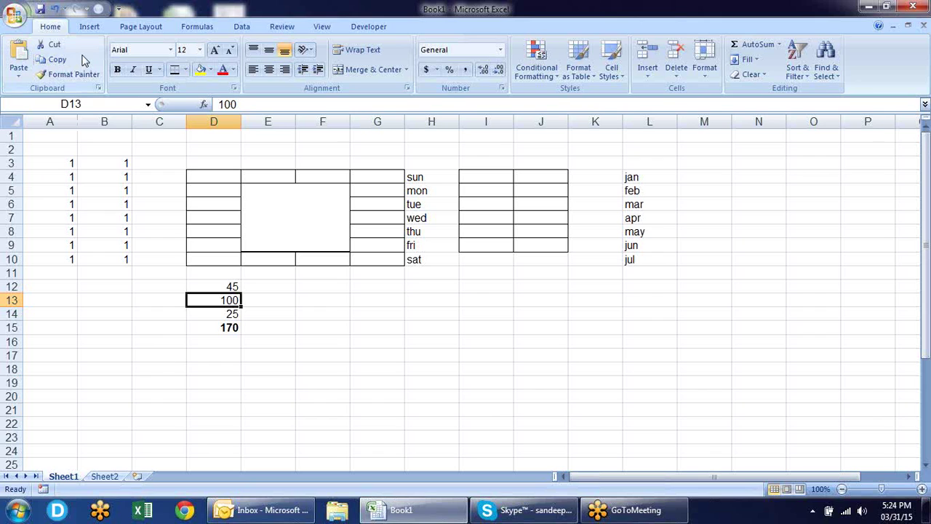
# Enter the formula =F13+10 in cell F12.
pyautogui.click(331, 287)
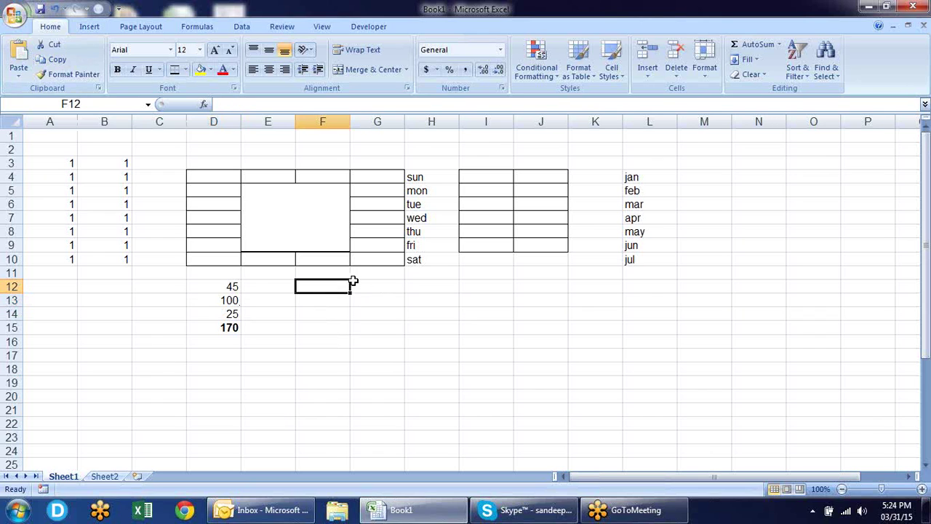
pyautogui.write('=')
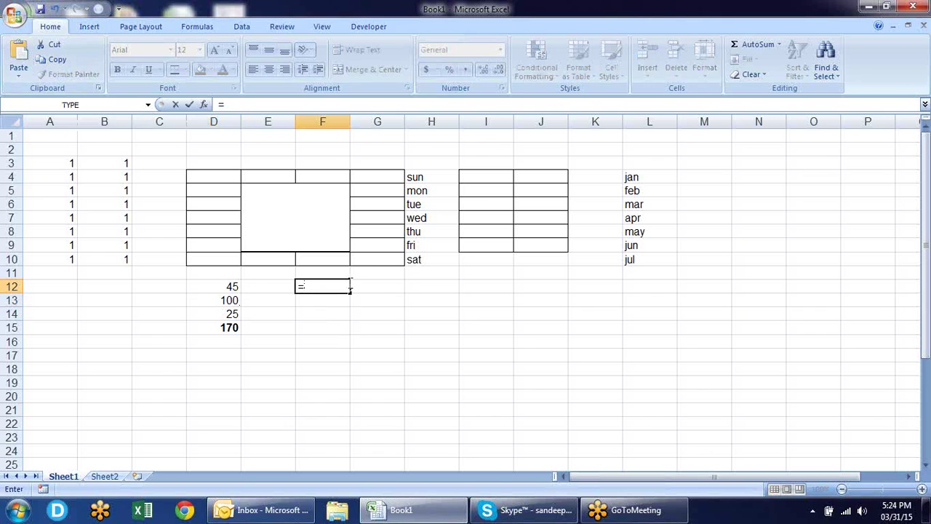
pyautogui.press('Down')
pyautogui.write('+1')
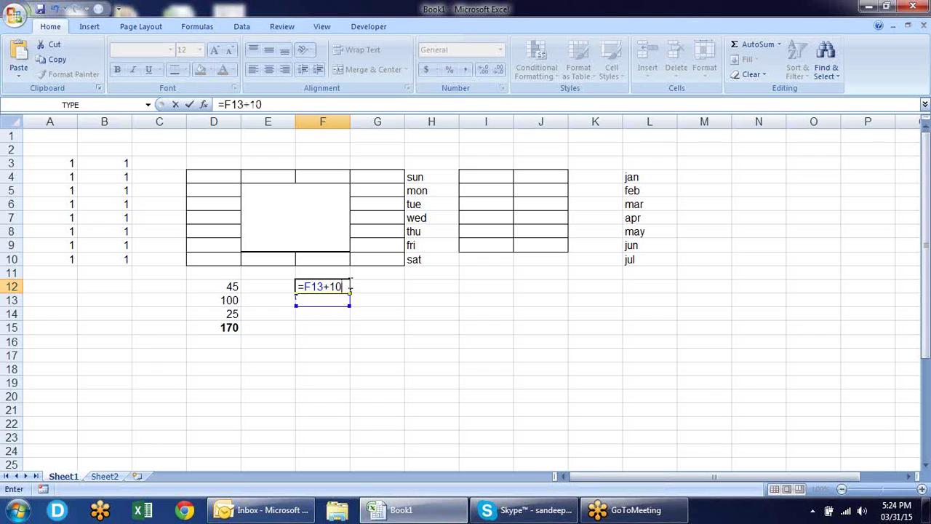
pyautogui.press('Return')
# Enter =F12+10 in F13, accept the Circular Reference Warning and close Help.
pyautogui.write('=')
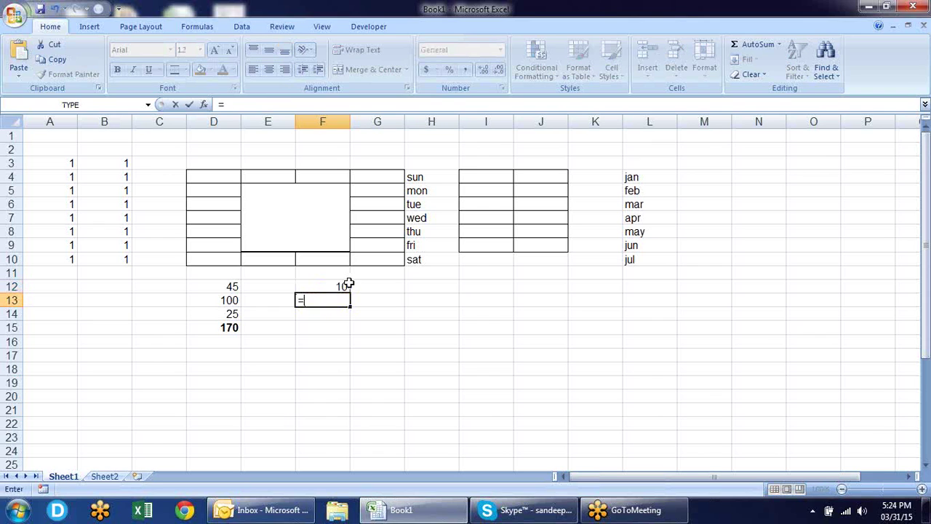
pyautogui.click(342, 286)
pyautogui.write('+10')
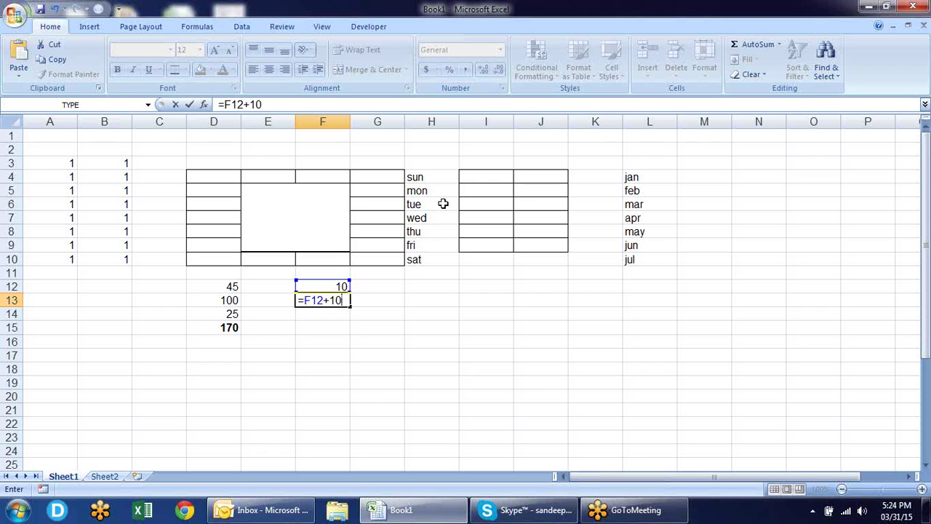
pyautogui.press('Return')
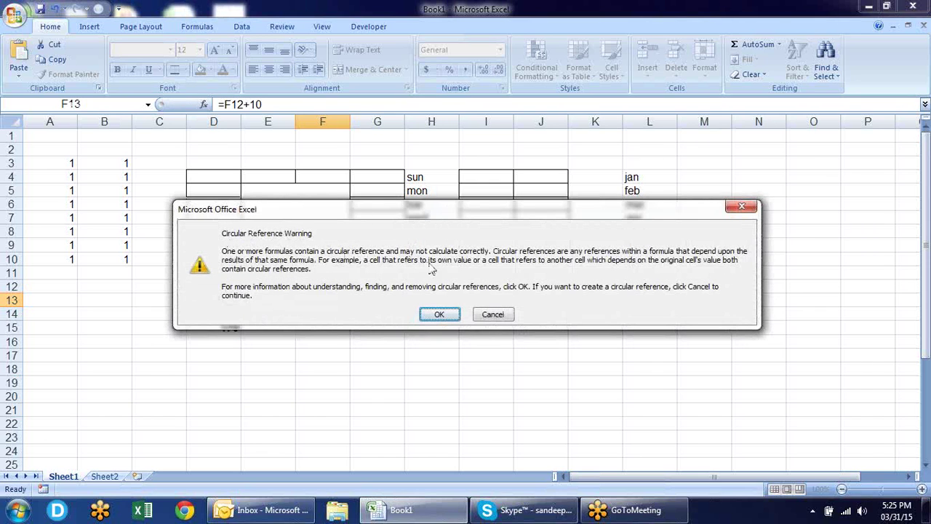
pyautogui.click(450, 315)
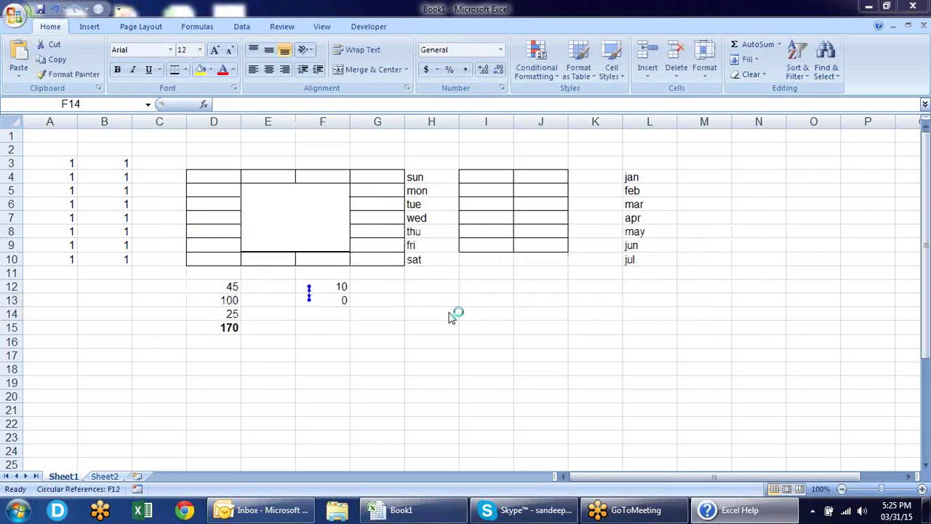
pyautogui.click(693, 73)
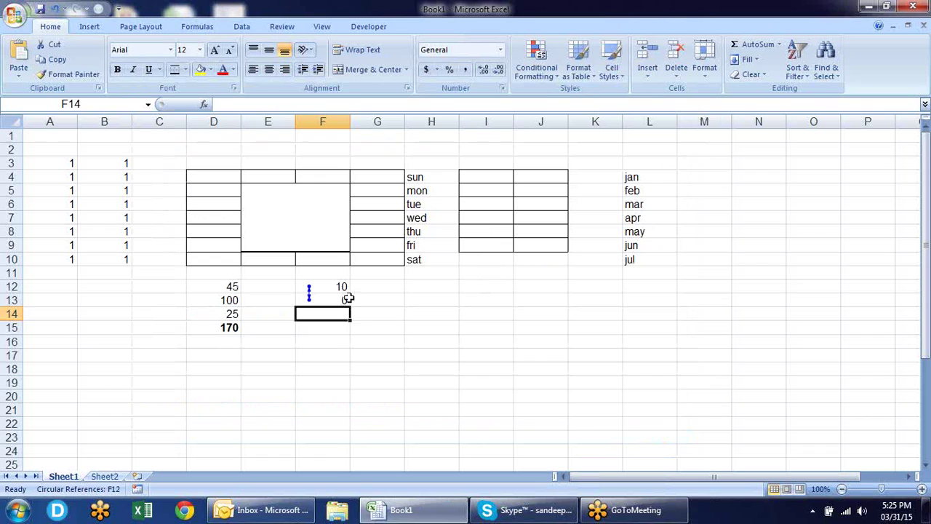
# Select F12:F13 to inspect the two circular formulas showing 10 and 0.
pyautogui.moveTo(338, 288); pyautogui.dragTo(332, 303)
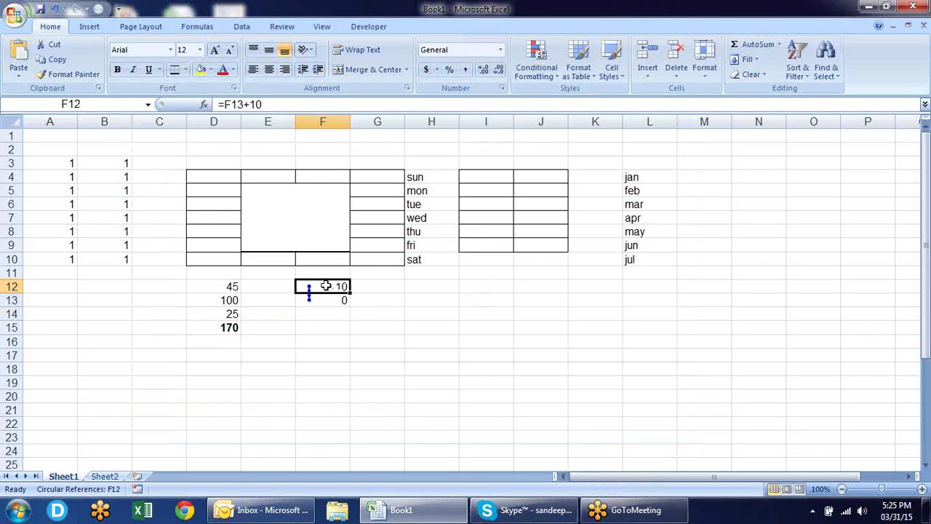
pyautogui.click(312, 298)
pyautogui.moveTo(323, 286); pyautogui.dragTo(326, 300)
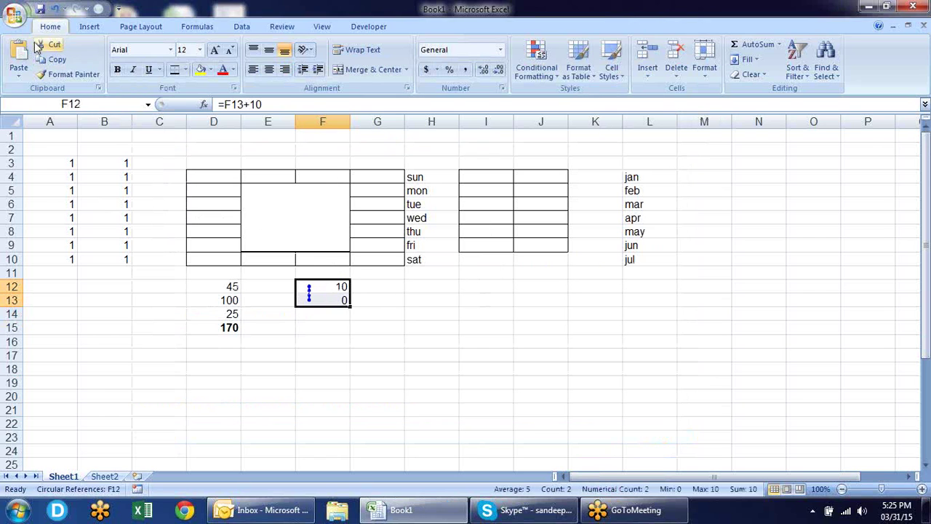
# Turn on Enable iterative calculation in Excel Options > Formulas.
pyautogui.click(15, 16)
pyautogui.click(206, 313)
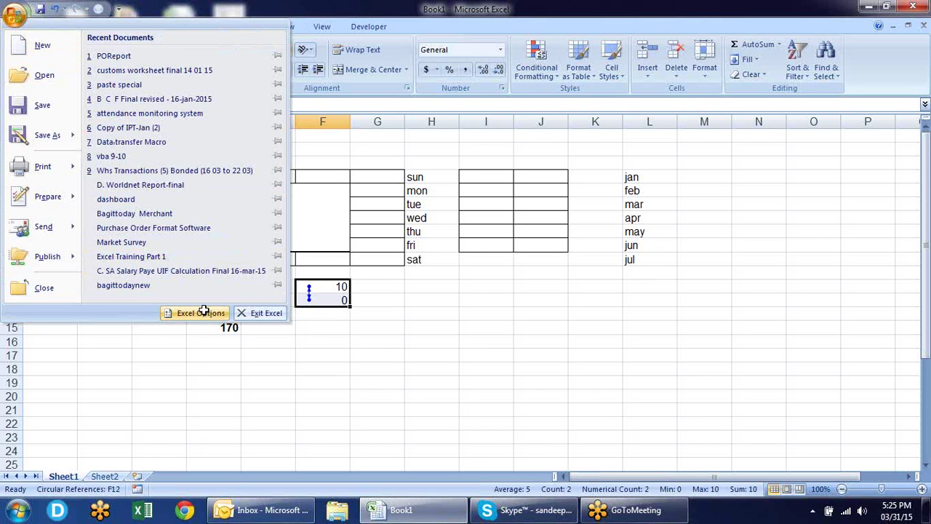
pyautogui.click(141, 86)
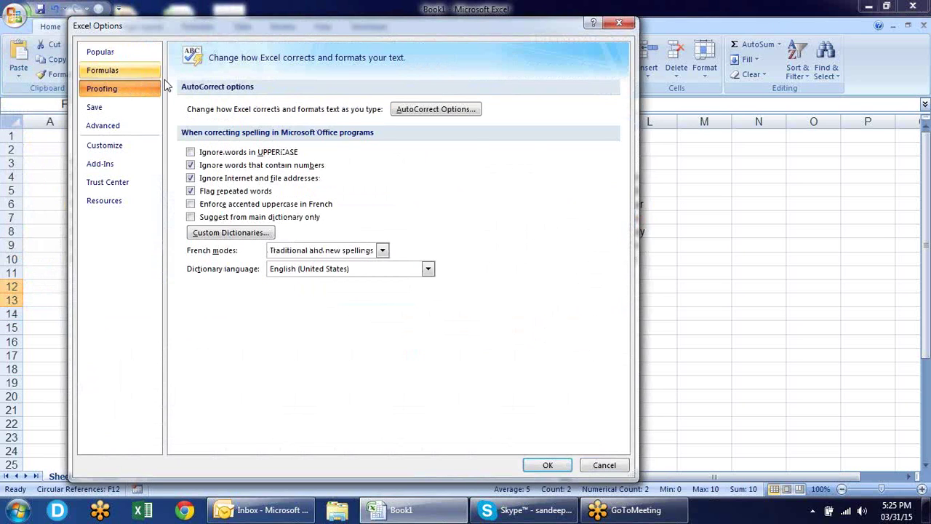
pyautogui.click(138, 69)
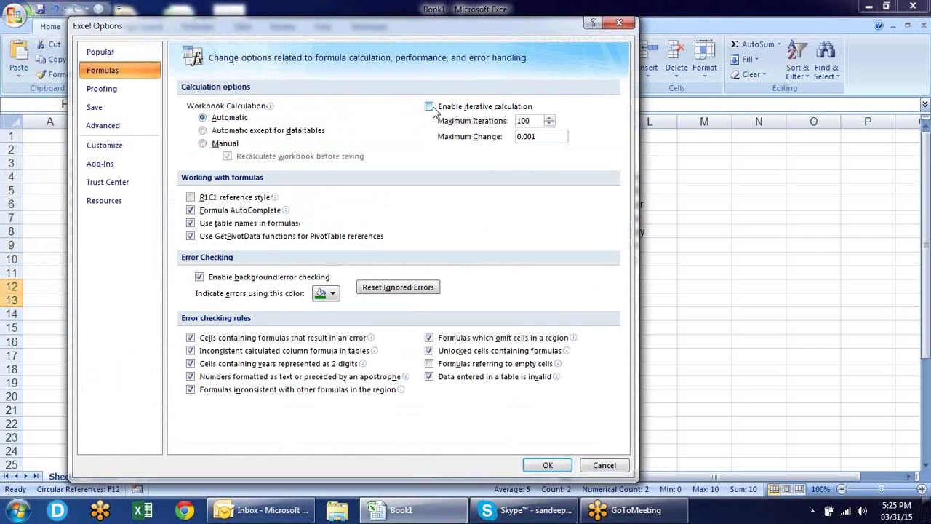
pyautogui.click(429, 107)
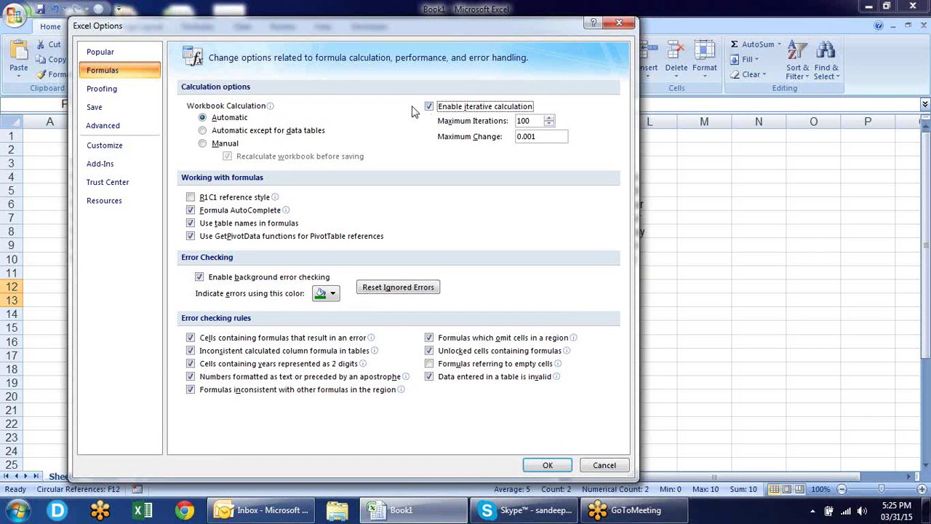
pyautogui.click(551, 466)
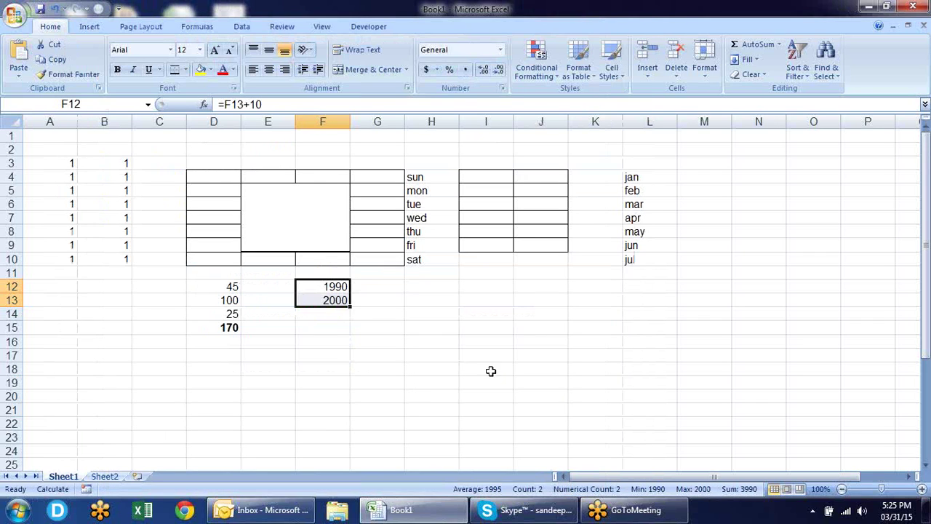
pyautogui.click(372, 284)
# Check F12 and F13, which now show the iterated results 1990 and 2000.
pyautogui.click(334, 285)
pyautogui.click(334, 300)
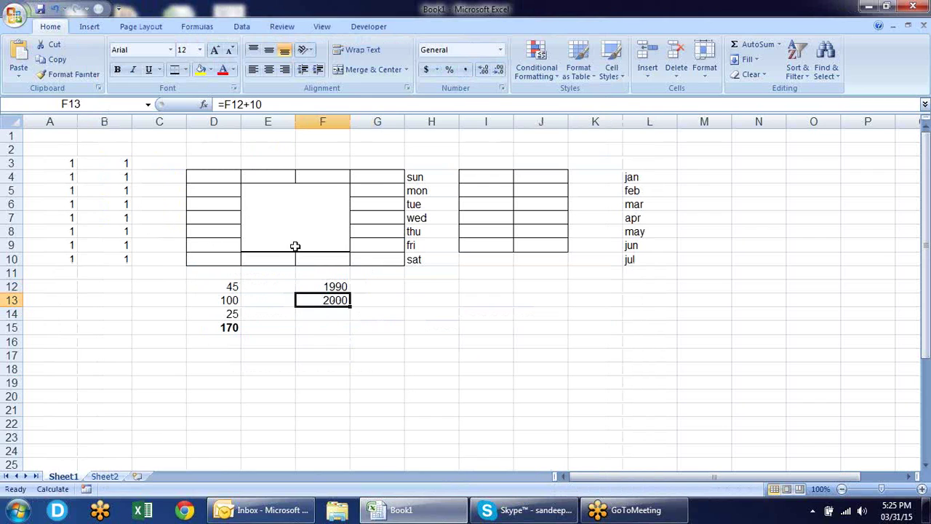
pyautogui.click(333, 287)
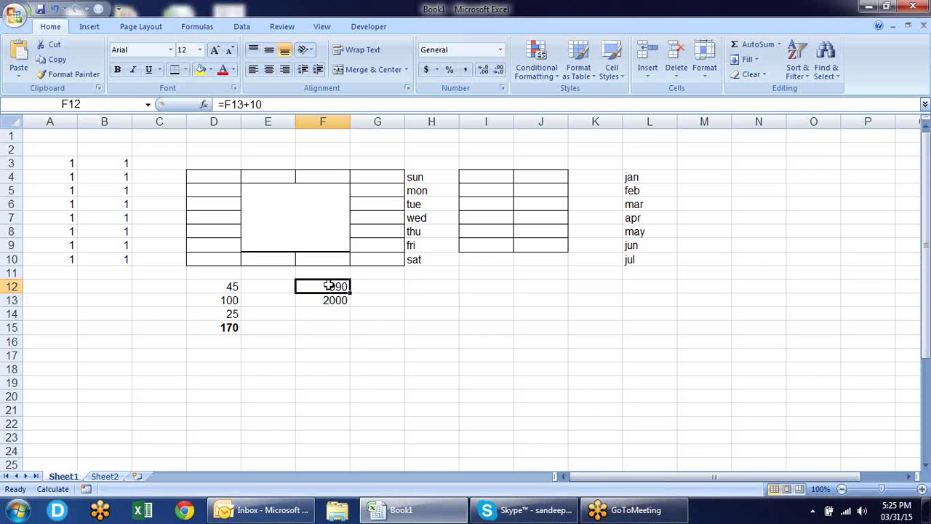
pyautogui.click(334, 300)
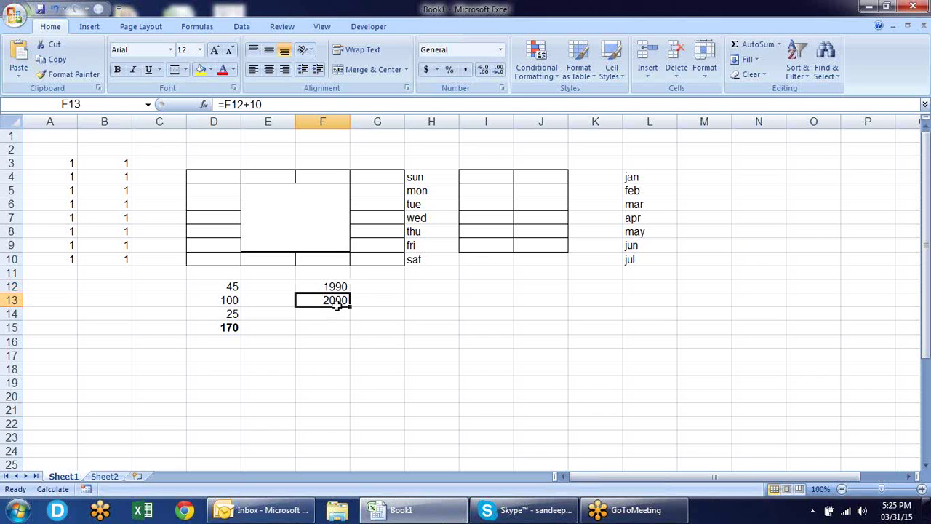
pyautogui.click(334, 287)
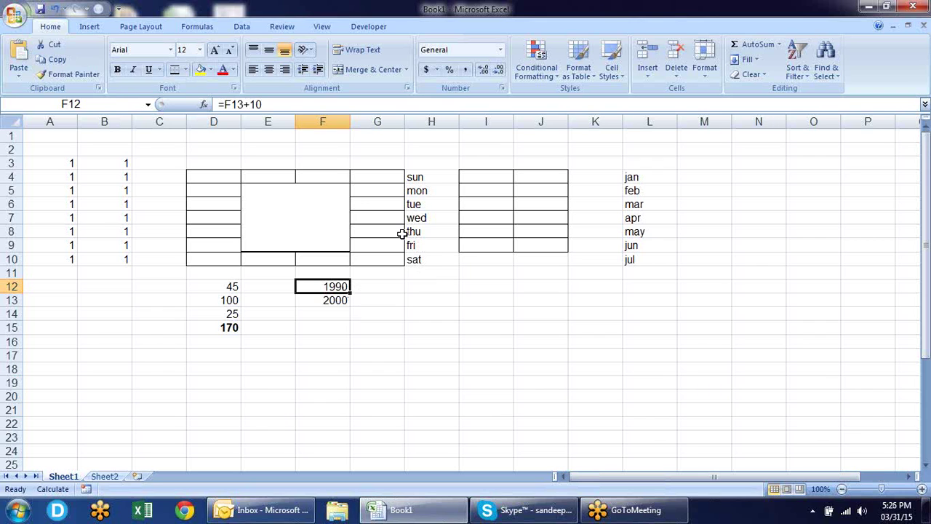
pyautogui.click(14, 14)
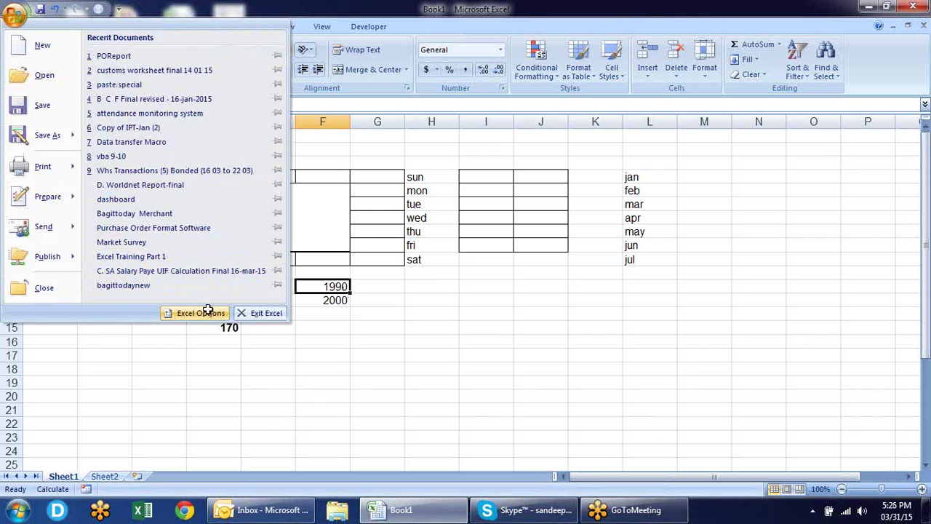
# Change Maximum Iterations from 100 to 50, then check the sum of F10:F14.
pyautogui.click(201, 313)
pyautogui.click(123, 70)
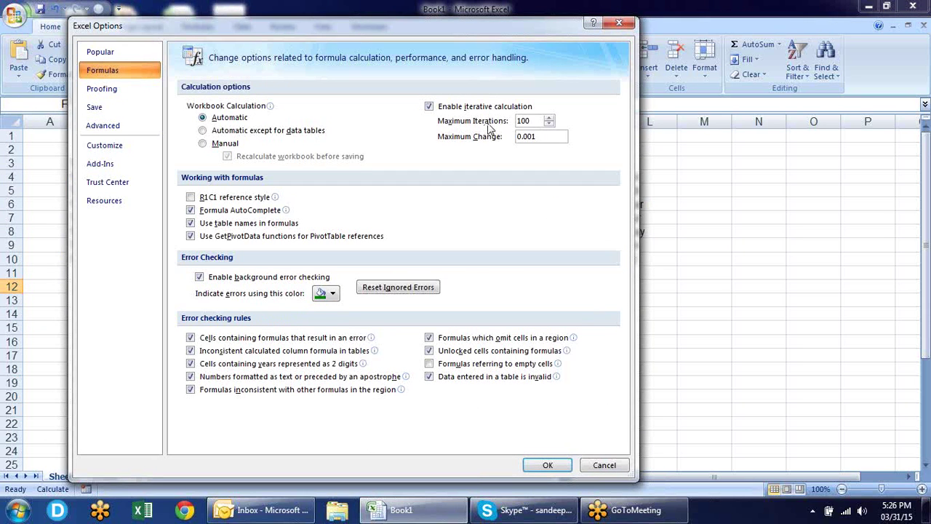
pyautogui.moveTo(489, 35); pyautogui.dragTo(560, 66)
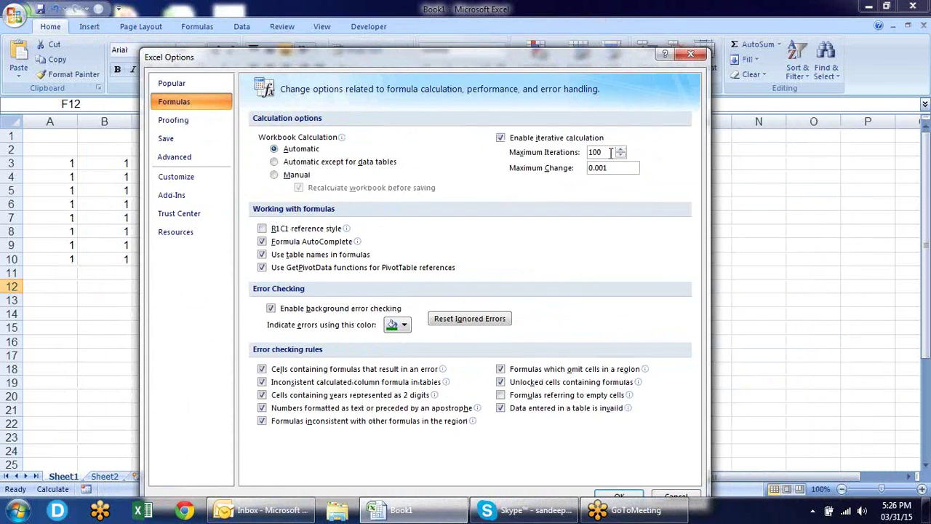
pyautogui.moveTo(609, 152); pyautogui.dragTo(578, 152)
pyautogui.write('50')
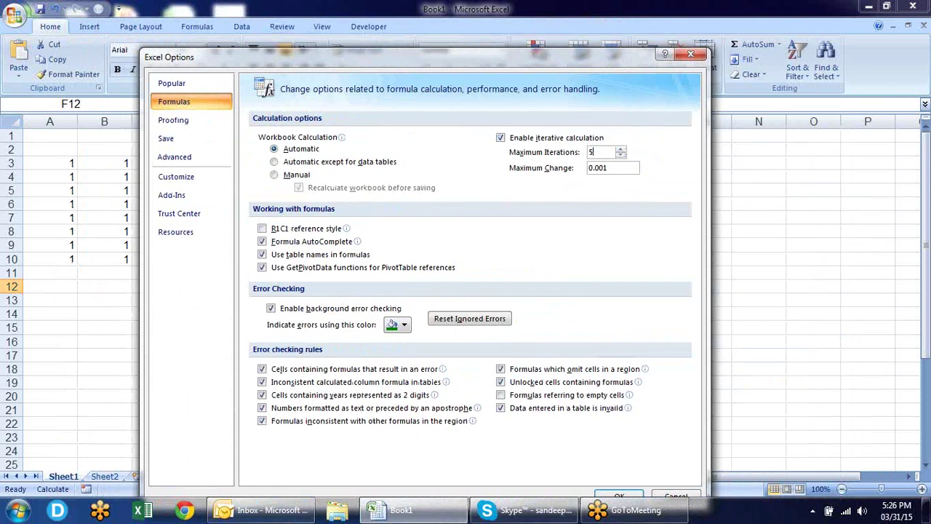
pyautogui.click(619, 497)
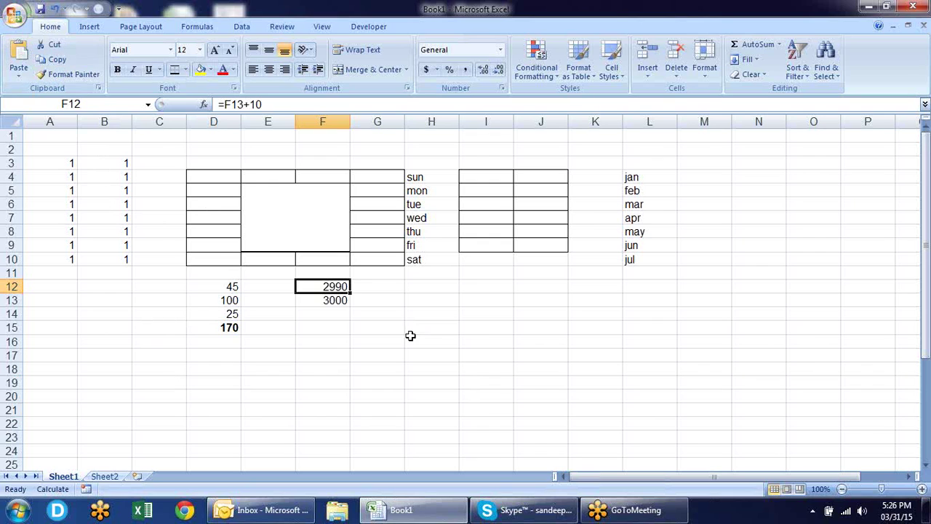
pyautogui.moveTo(329, 313); pyautogui.dragTo(320, 264)
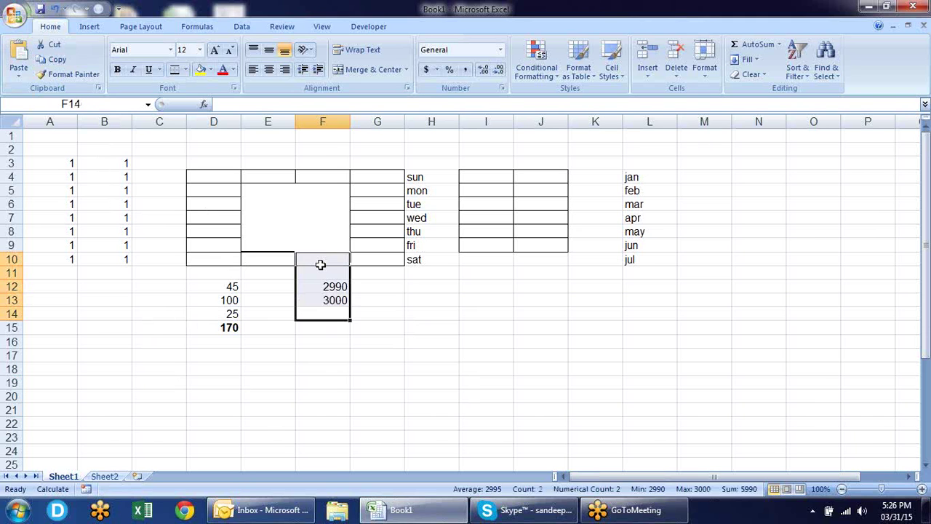
pyautogui.click(378, 300)
# Turn off Enable iterative calculation in Excel Options > Formulas.
pyautogui.click(15, 14)
pyautogui.click(200, 313)
pyautogui.click(181, 83)
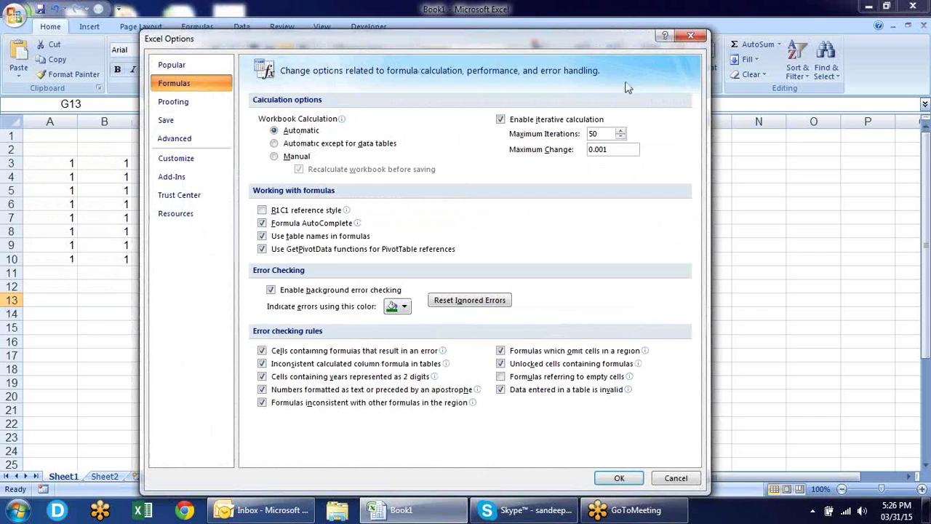
pyautogui.click(500, 120)
pyautogui.moveTo(561, 42); pyautogui.dragTo(519, 45)
pyautogui.click(648, 37)
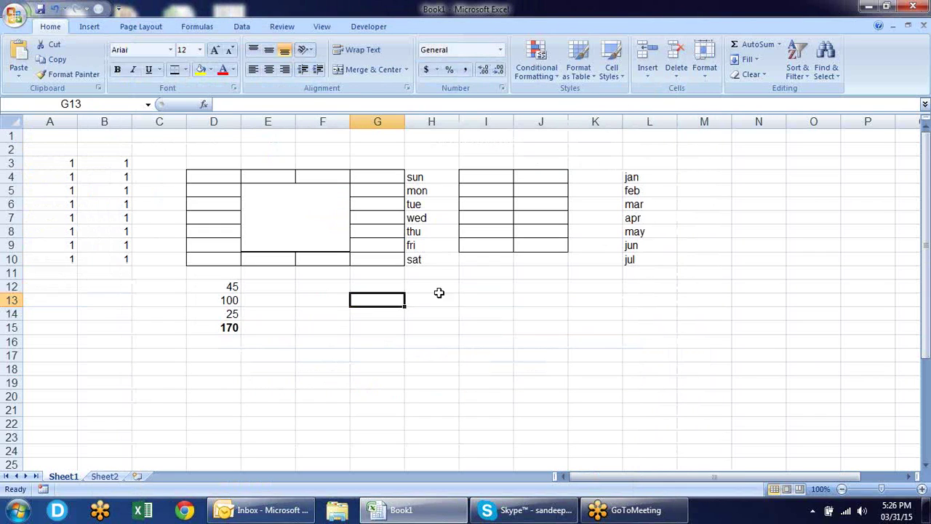
# Enter =A3 in F12 by pointing at A3, then inspect the formula.
pyautogui.click(314, 287)
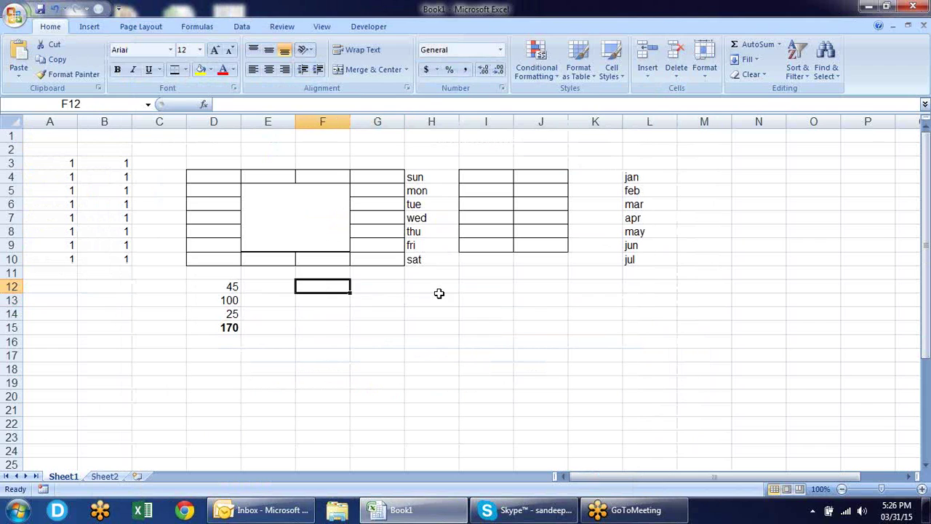
pyautogui.write('=')
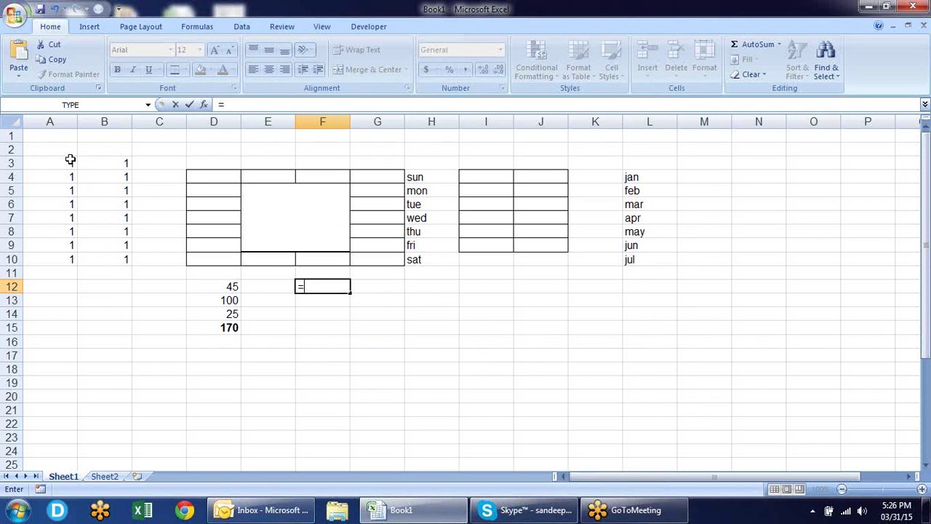
pyautogui.click(61, 164)
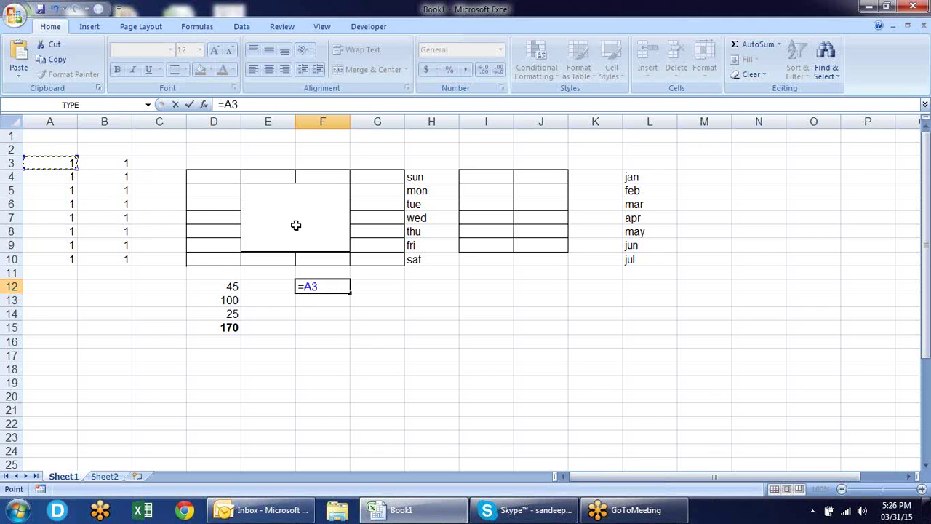
pyautogui.press('Return')
pyautogui.click(323, 285)
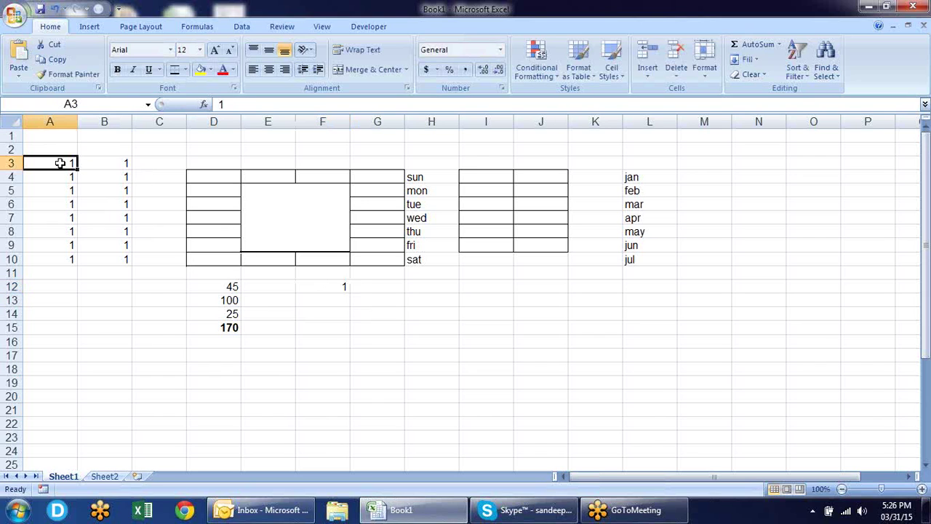
pyautogui.doubleClick(337, 287)
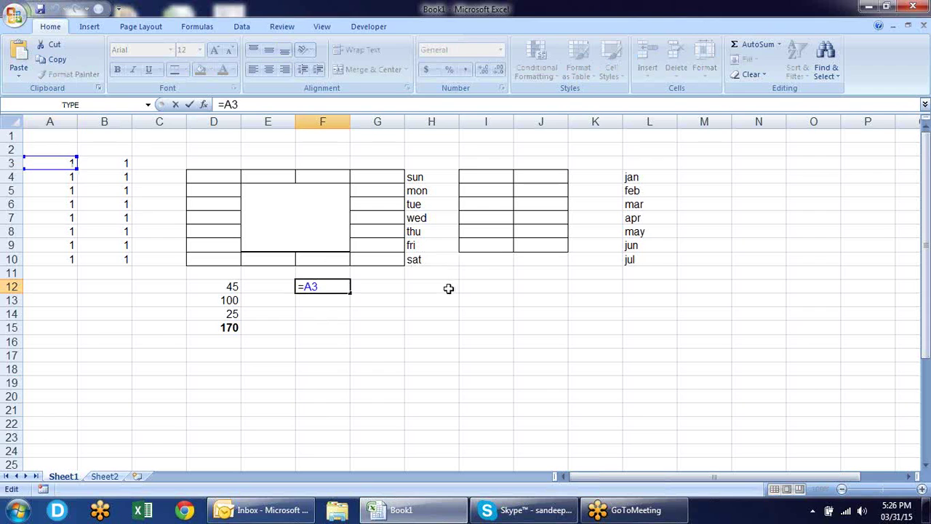
# Type =a3 into K12 and compare its formula with cell A3.
pyautogui.click(583, 283)
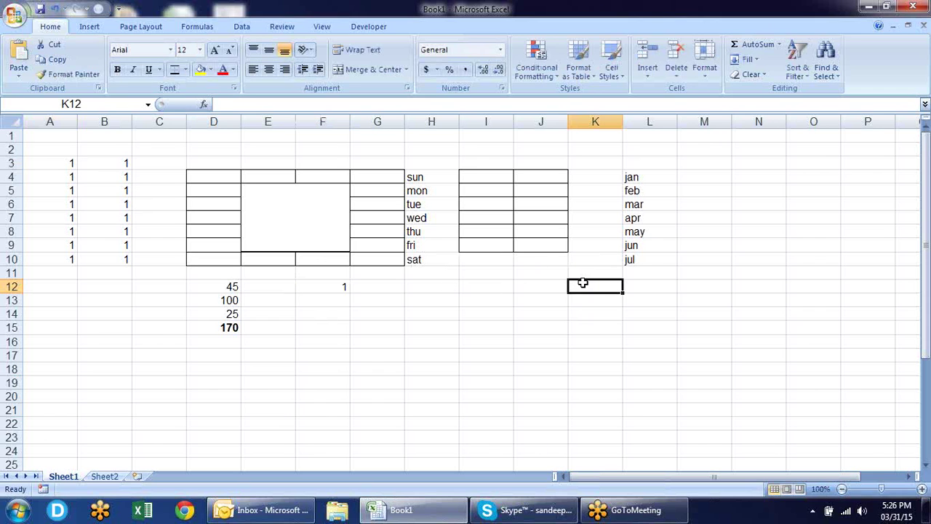
pyautogui.write('=a3')
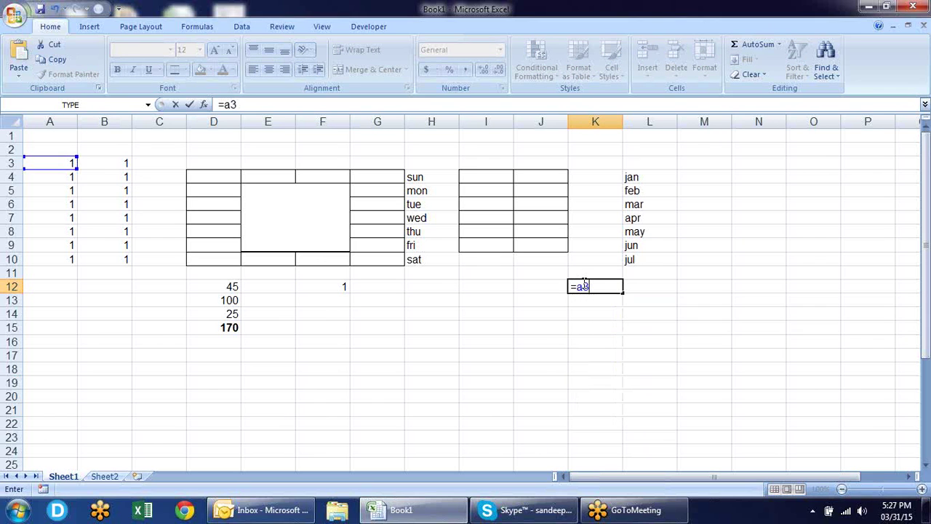
pyautogui.press('Return')
pyautogui.click(588, 286)
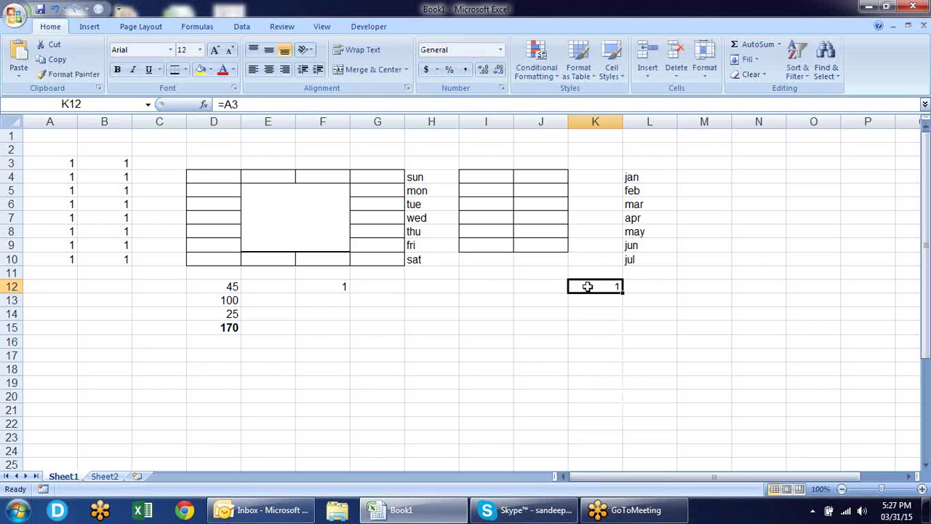
pyautogui.click(69, 165)
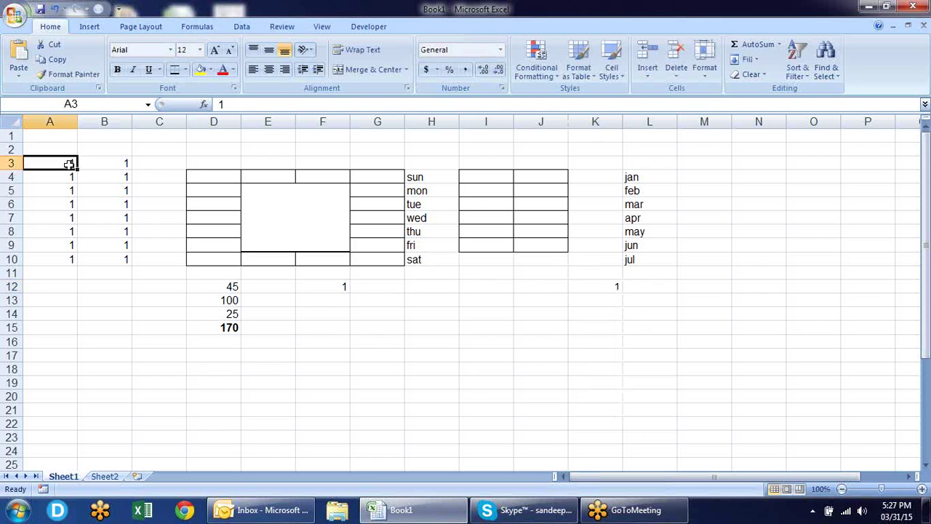
pyautogui.click(587, 287)
pyautogui.click(67, 162)
# Check R1C1 reference style in Excel Options > Formulas and apply it.
pyautogui.click(14, 17)
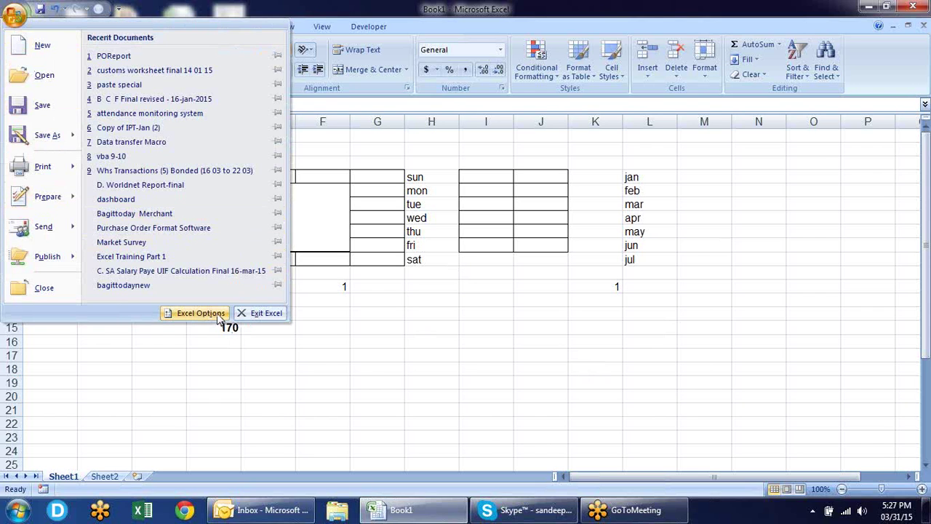
pyautogui.click(220, 314)
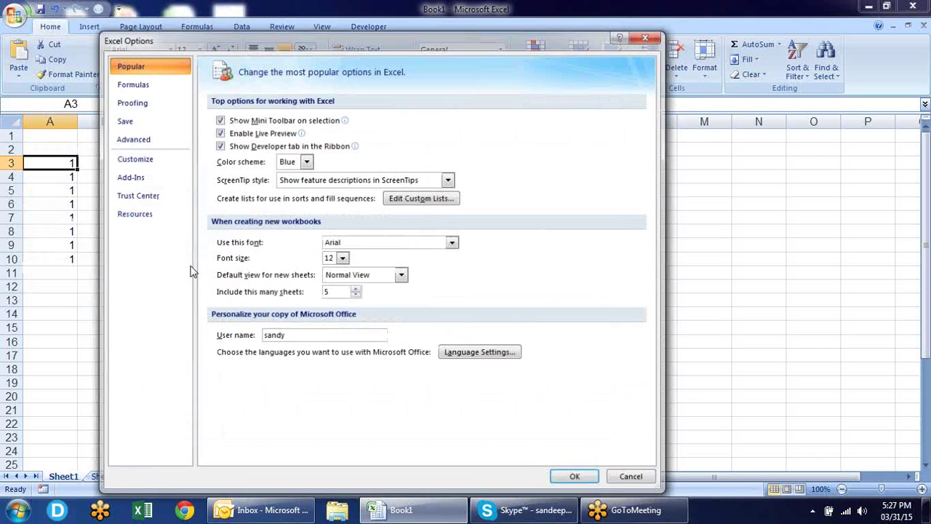
pyautogui.click(146, 83)
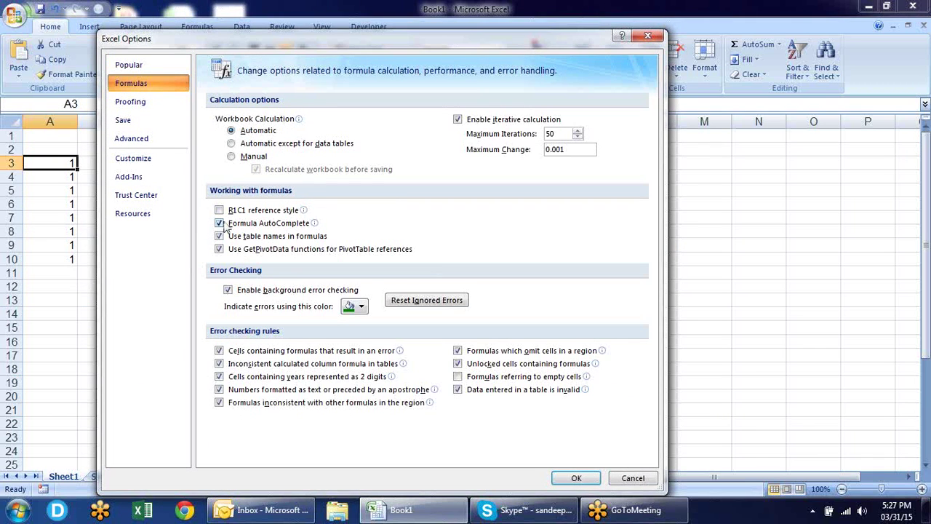
pyautogui.moveTo(263, 210)
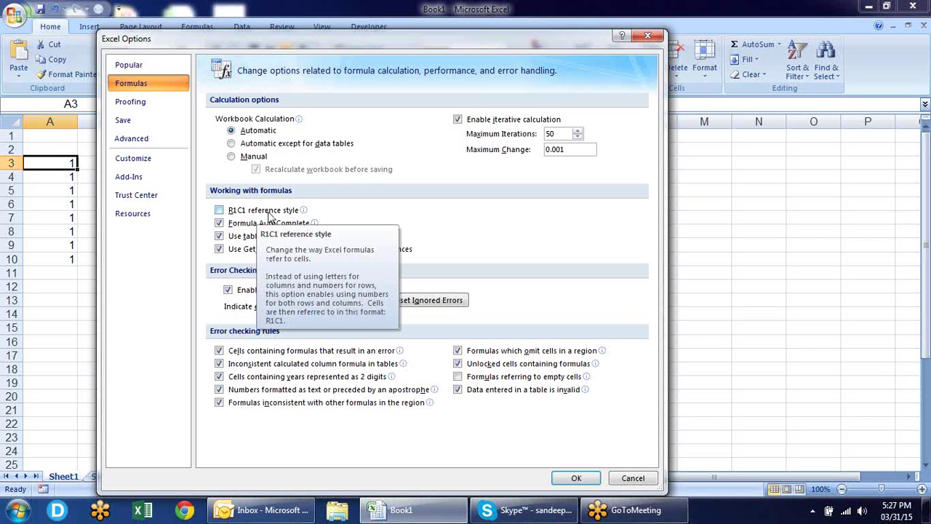
pyautogui.click(268, 212)
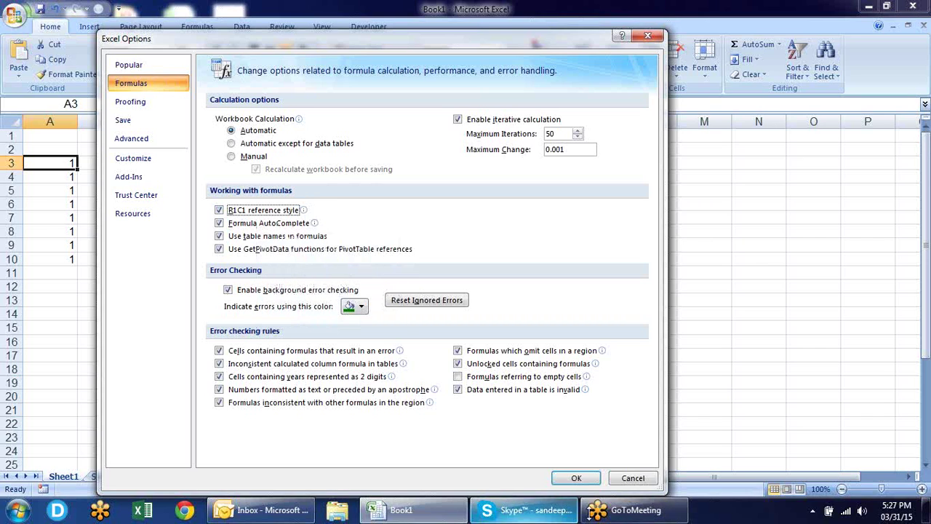
pyautogui.click(575, 478)
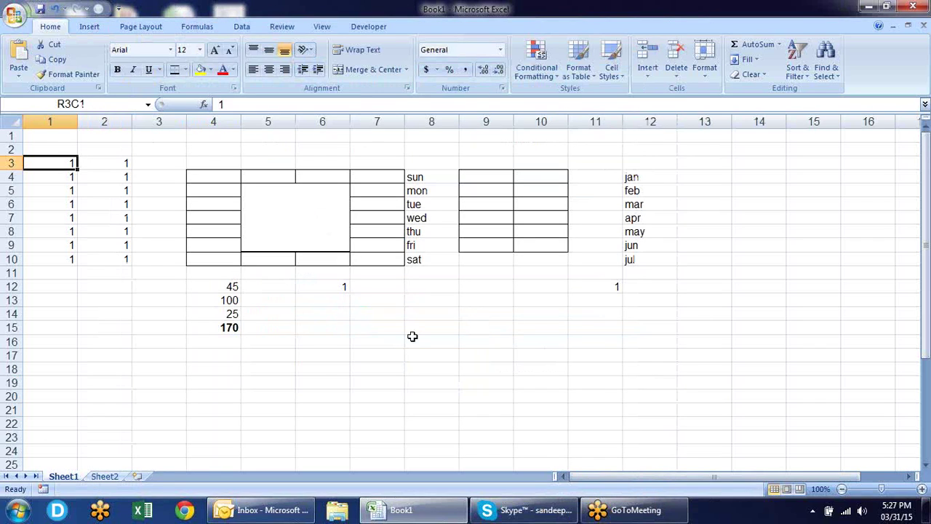
pyautogui.doubleClick(341, 287)
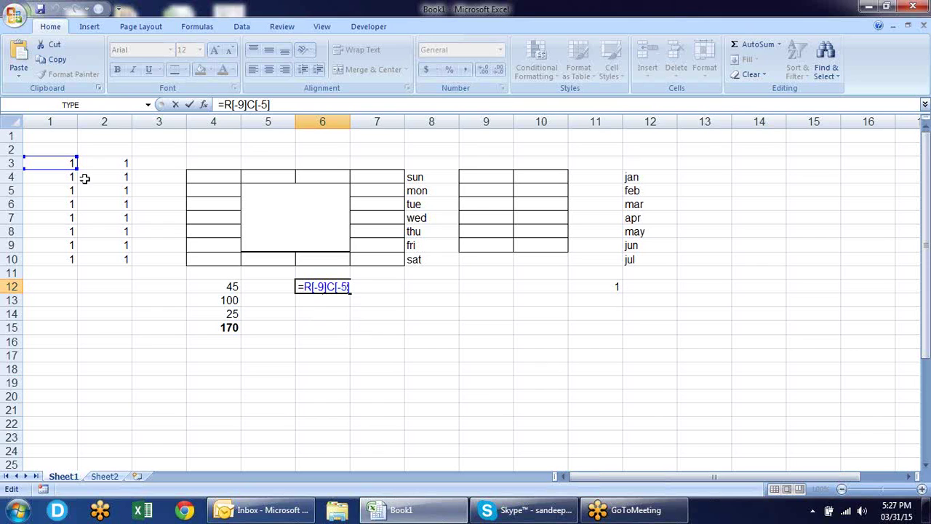
pyautogui.press('Escape')
pyautogui.doubleClick(607, 286)
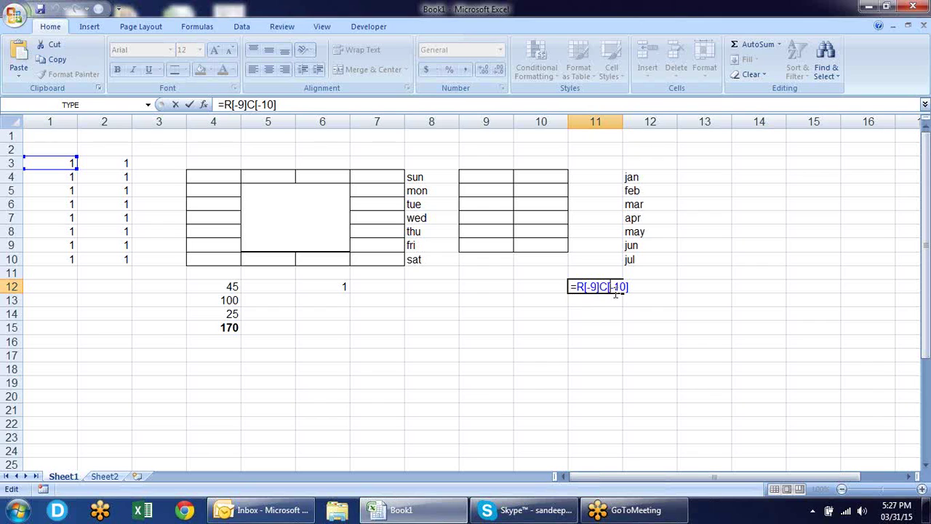
pyautogui.click(349, 287)
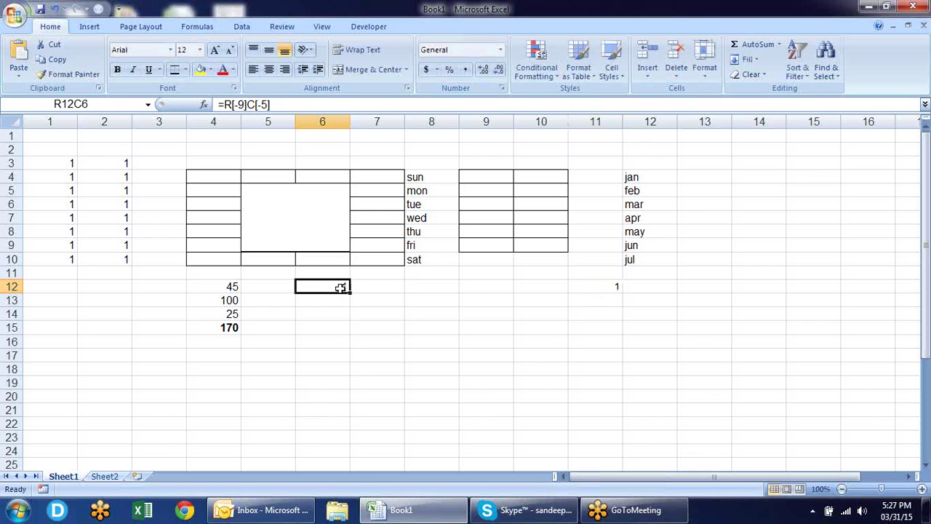
pyautogui.click(615, 287)
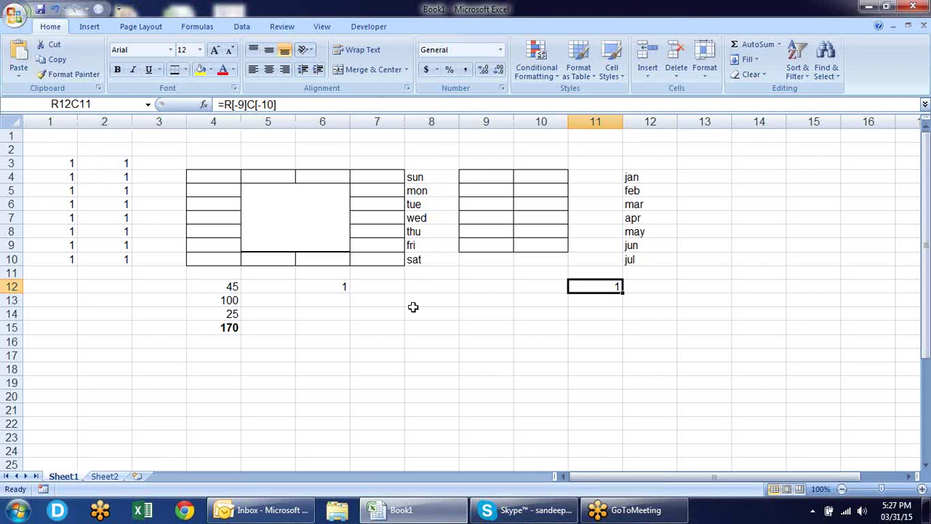
pyautogui.click(385, 298)
pyautogui.click(381, 322)
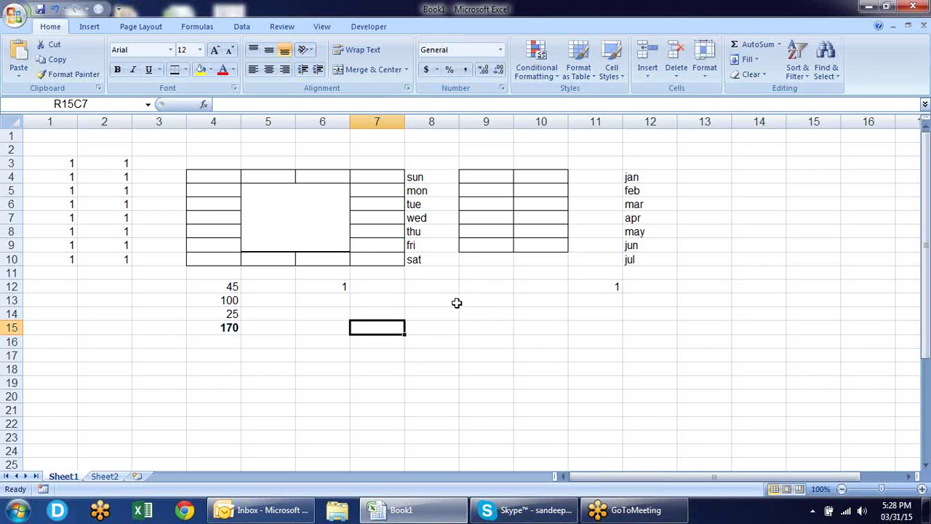
# Start a formula in R13C8 pointing at R15C11, then walk the reference back and rightward.
pyautogui.click(419, 300)
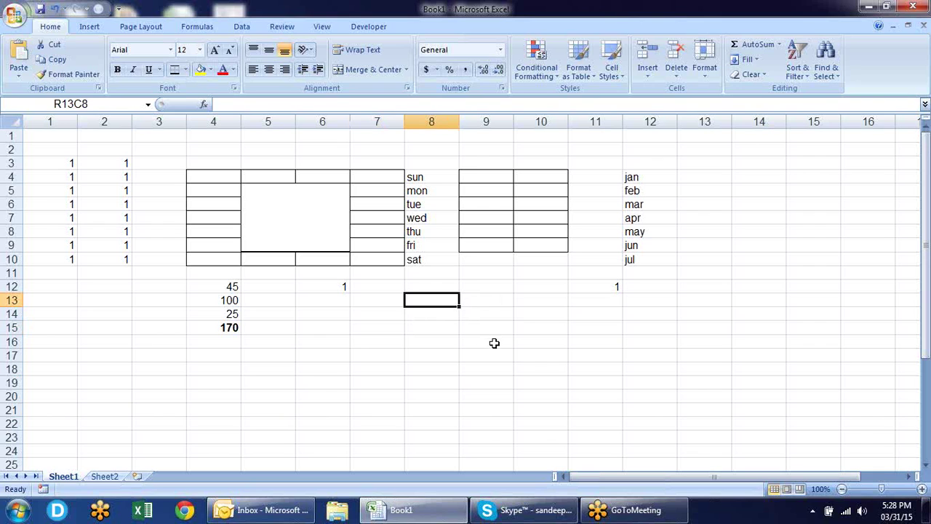
pyautogui.write('=')
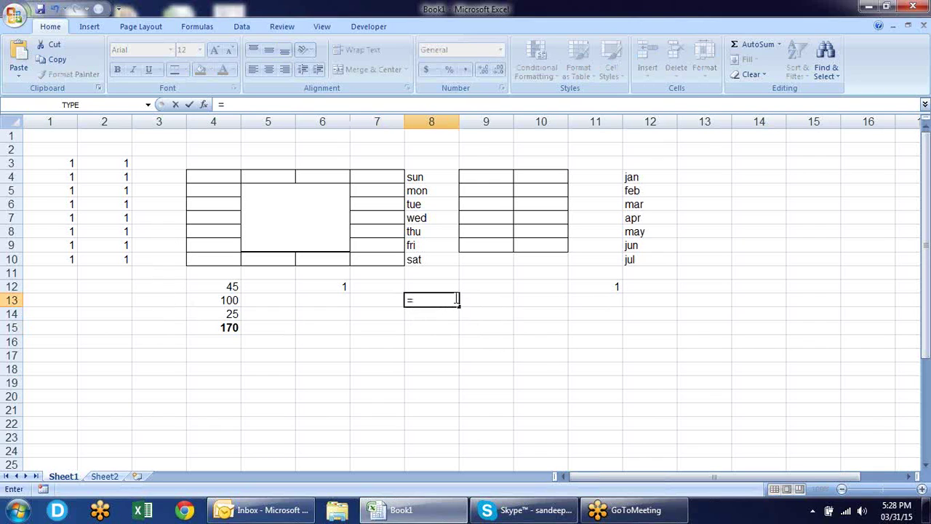
pyautogui.click(580, 328)
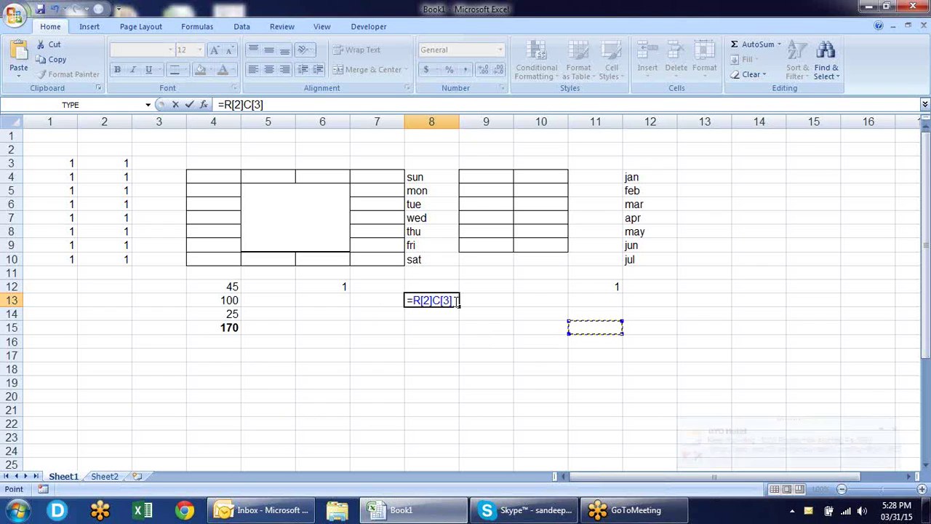
pyautogui.press('Left')
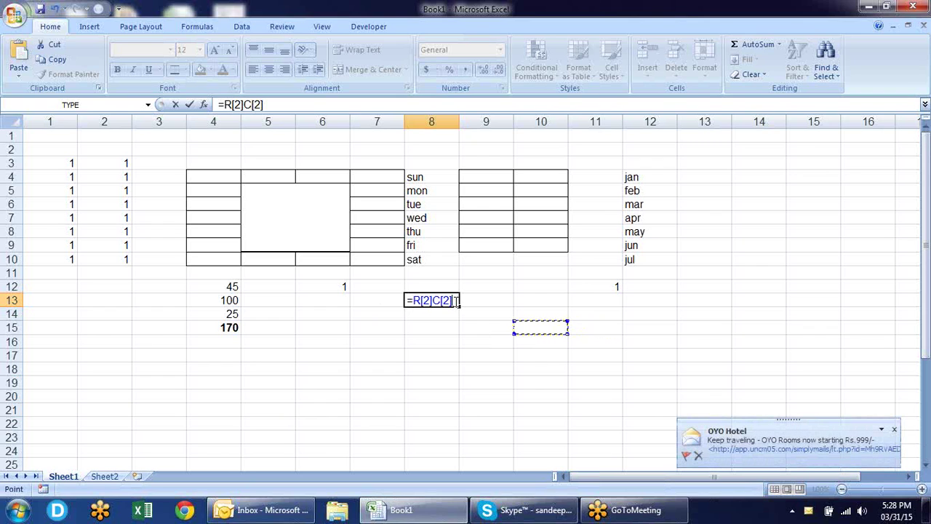
pyautogui.press('Left')
pyautogui.press('Left')
pyautogui.press('Up')
pyautogui.press('Up')
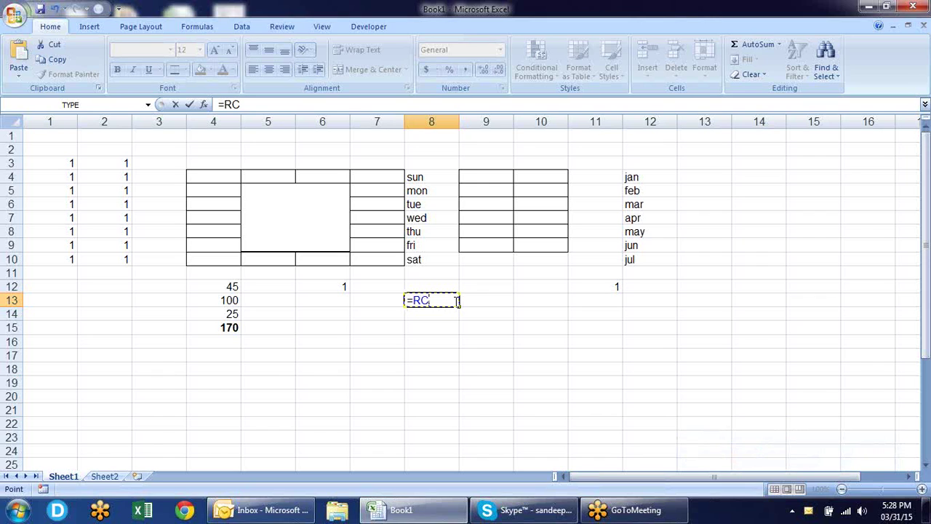
pyautogui.press('Right')
pyautogui.press('Right')
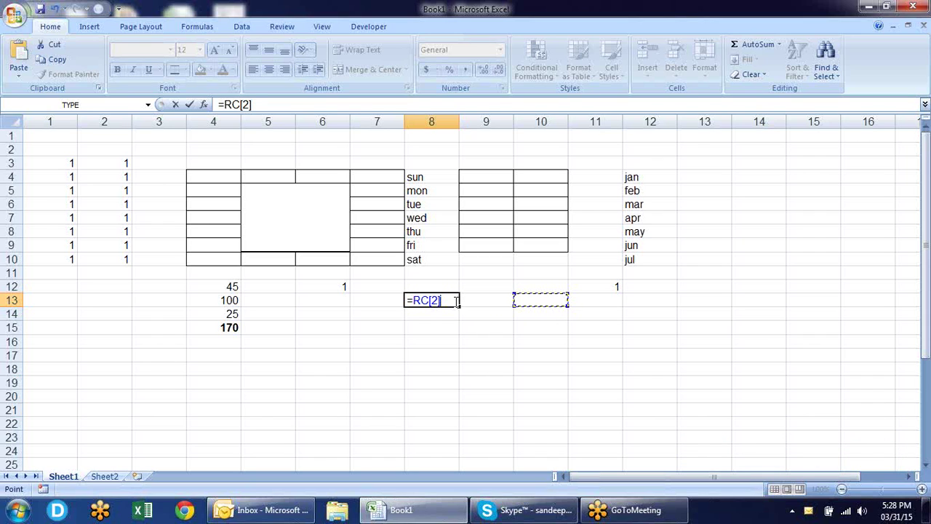
pyautogui.press('Right')
pyautogui.press('Right')
# Move the formula reference down, back to R13C8, then left and up, watching R[ ]C[ ] change.
pyautogui.press('Down')
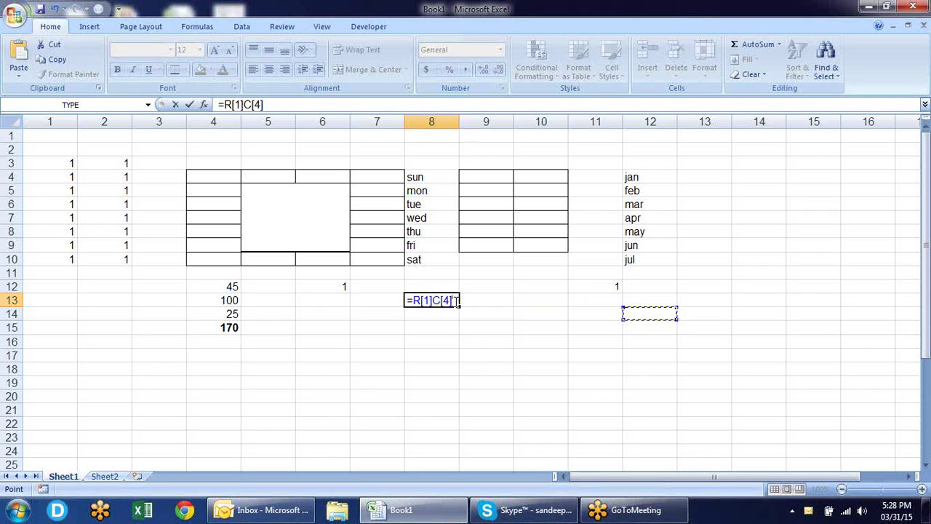
pyautogui.press('Down')
pyautogui.press('Down')
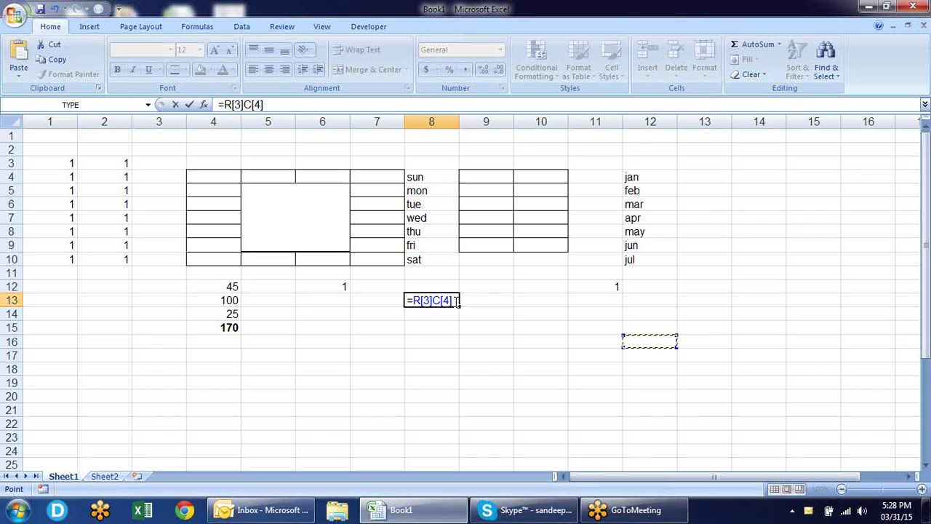
pyautogui.press('Left')
pyautogui.press('Left')
pyautogui.press('Left')
pyautogui.press('Left')
pyautogui.press('Up')
pyautogui.press('Up')
pyautogui.press('Up')
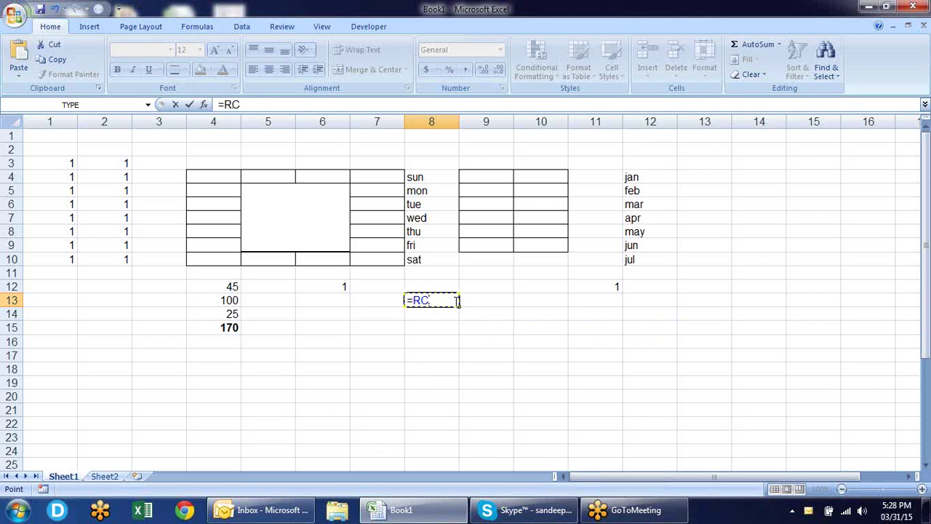
pyautogui.press('Left')
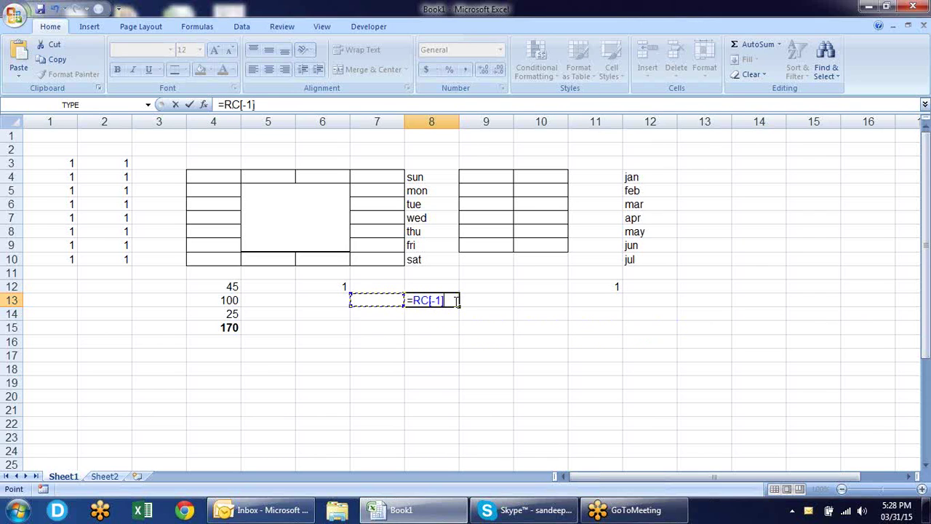
pyautogui.press('Left')
pyautogui.press('Left')
pyautogui.press('Up')
pyautogui.press('Up')
pyautogui.press('Up')
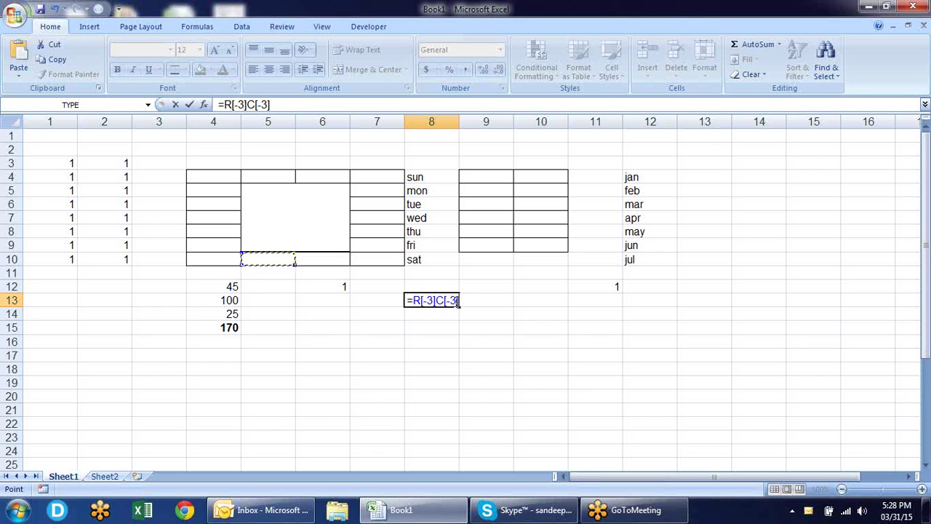
# Cancel the R13C8 formula and open R12C6's formula referring to R3C1.
pyautogui.press('Escape')
pyautogui.press('Left')
pyautogui.press('Left')
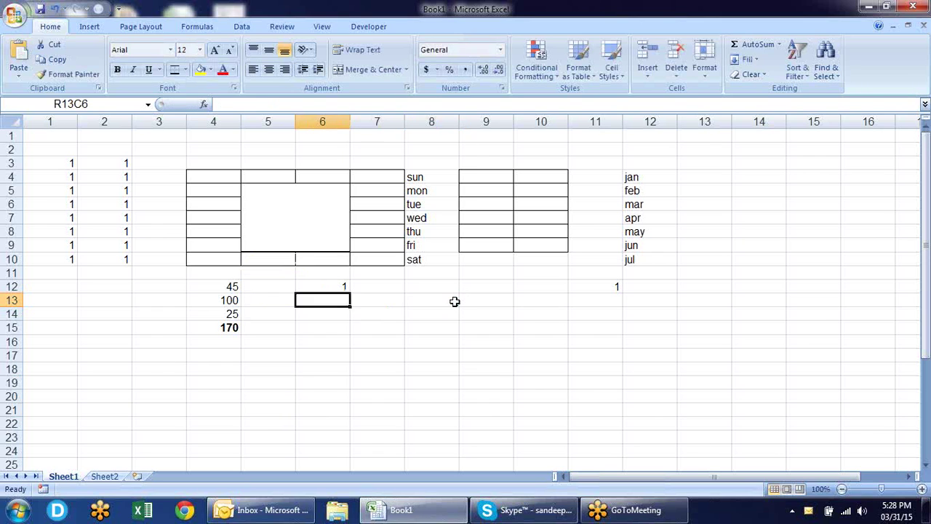
pyautogui.press('Up')
pyautogui.press('F2')
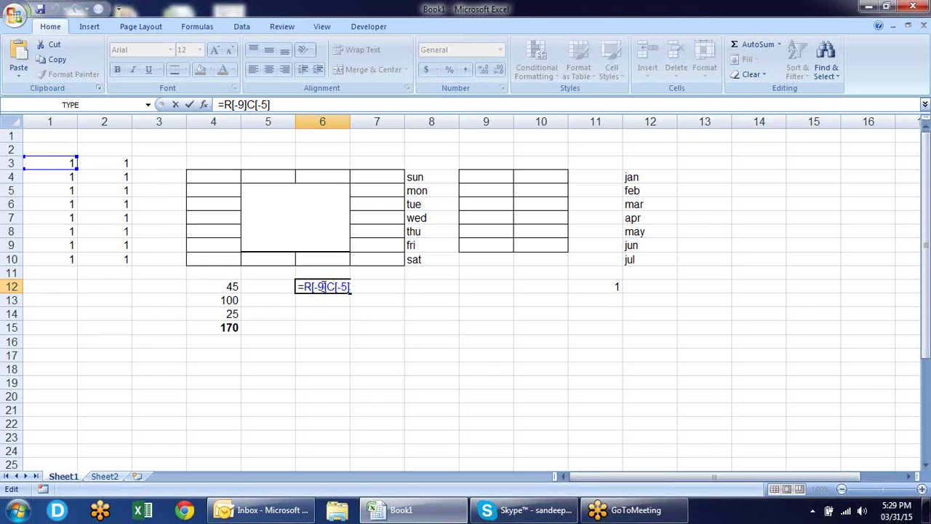
# Commit =R[-9]C[-5] in R12C6, paste it into R12C11 and edit it there.
pyautogui.hotkey('ctrl', 'Return')
pyautogui.hotkey('ctrl', 'c')
pyautogui.click(614, 288)
pyautogui.hotkey('ctrl', 'v')
pyautogui.doubleClick(598, 287)
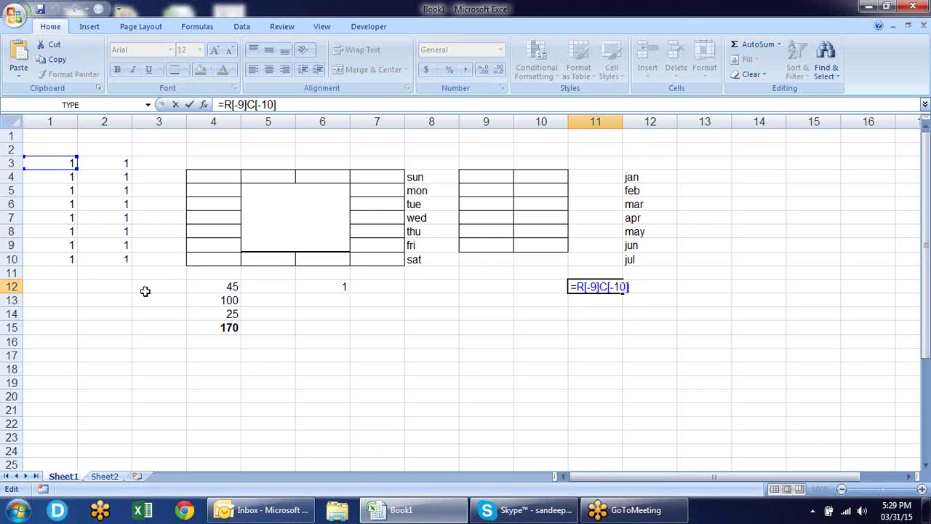
# Commit R12C11's formula, then uncheck R1C1 reference style in Excel Options > Formulas.
pyautogui.hotkey('ctrl', 'Return')
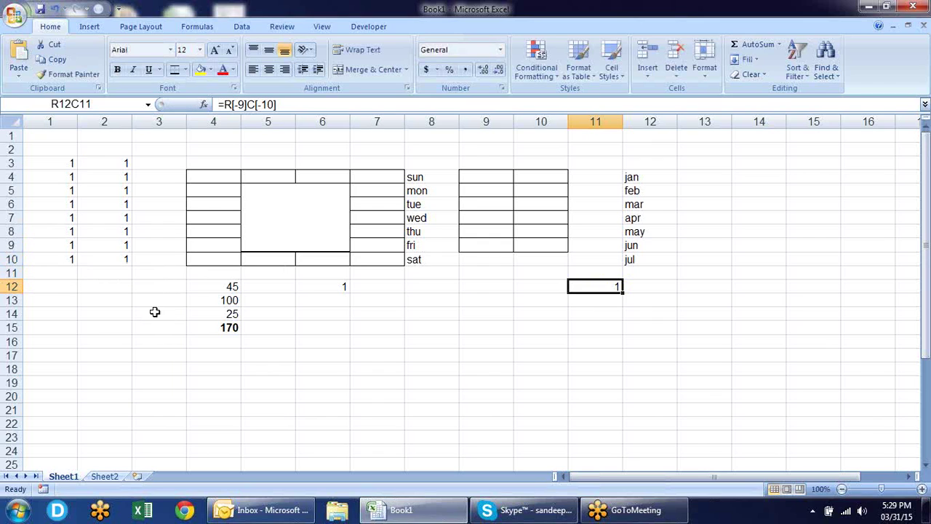
pyautogui.click(155, 312)
pyautogui.click(15, 14)
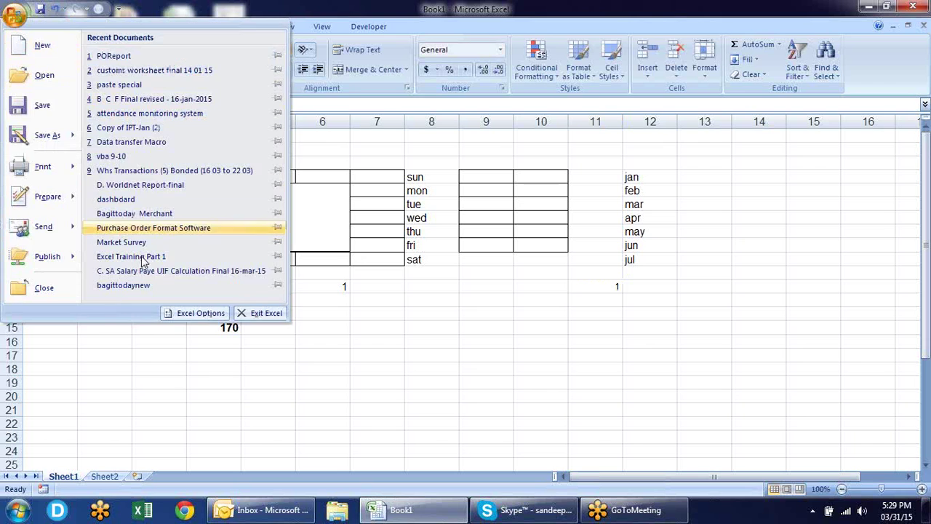
pyautogui.click(212, 314)
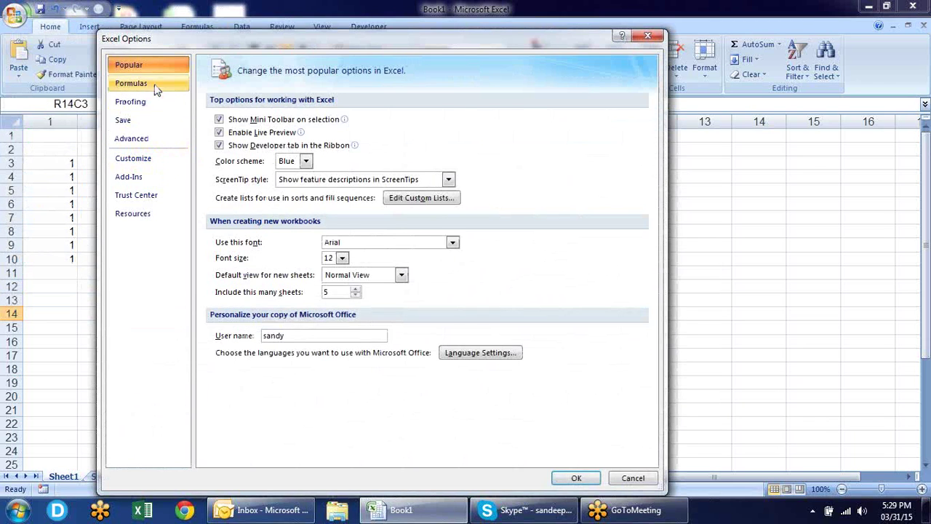
pyautogui.click(138, 83)
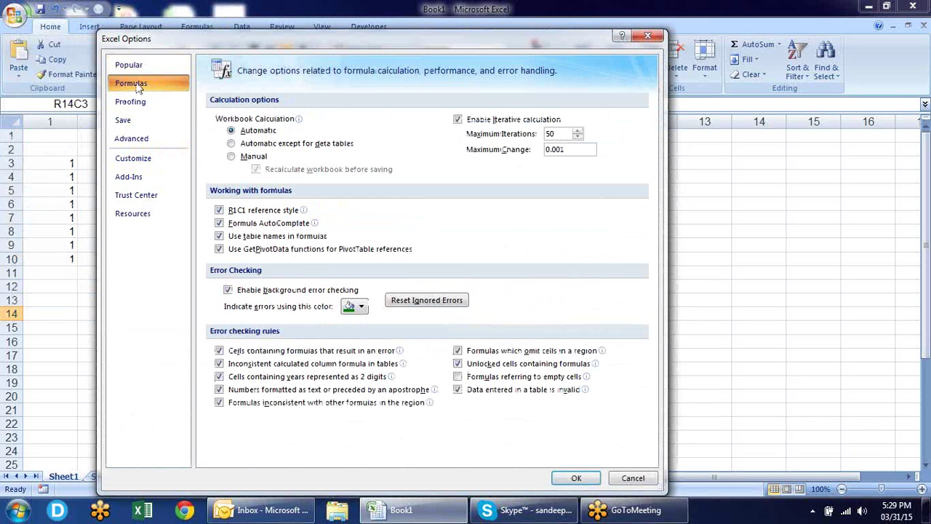
pyautogui.click(219, 210)
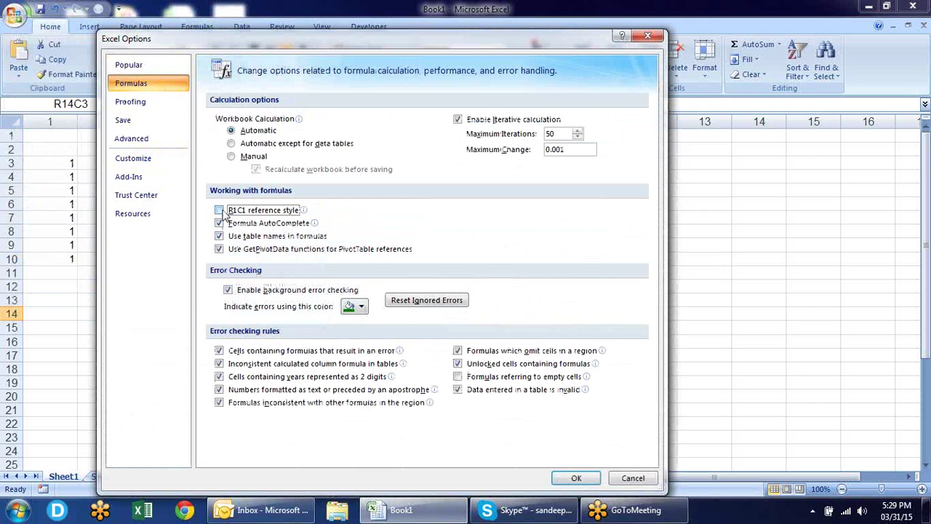
pyautogui.click(575, 478)
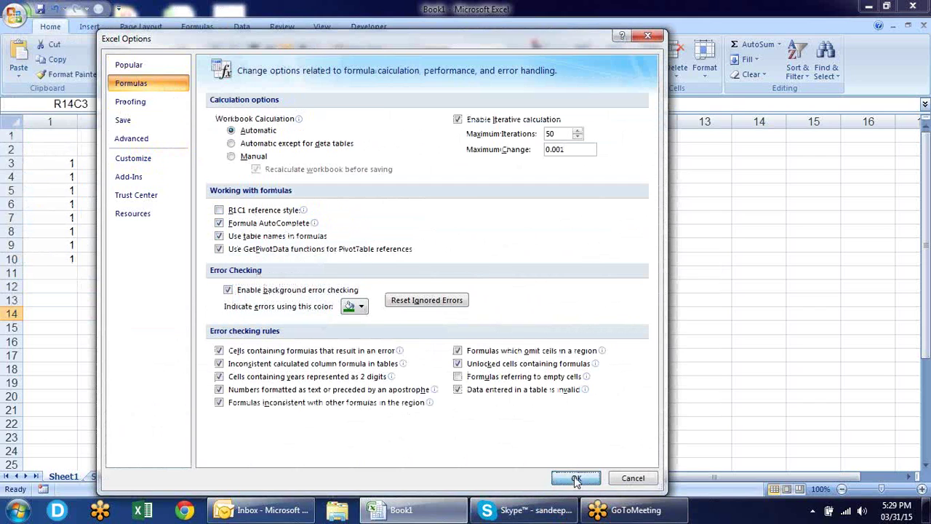
pyautogui.click(372, 314)
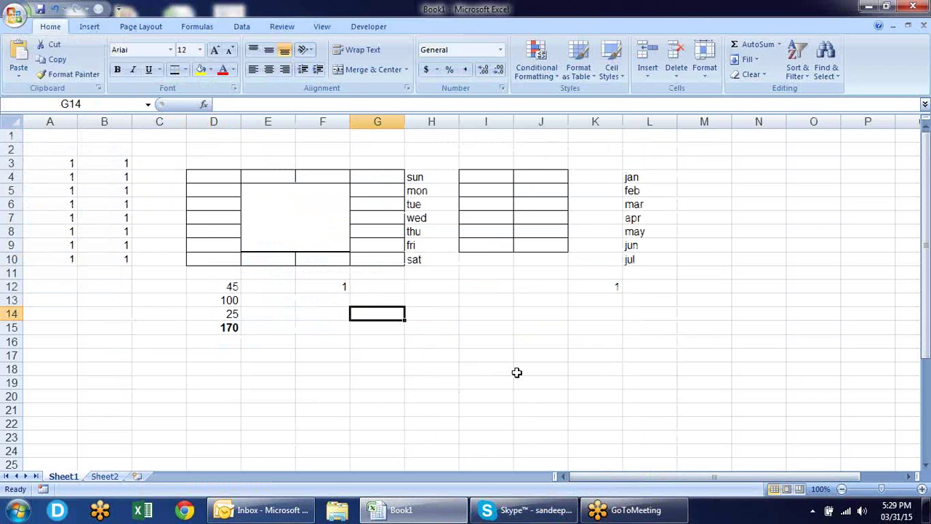
# Enter 001235 in G14, which becomes 1235, and '0002365 as text in G15.
pyautogui.write('001235')
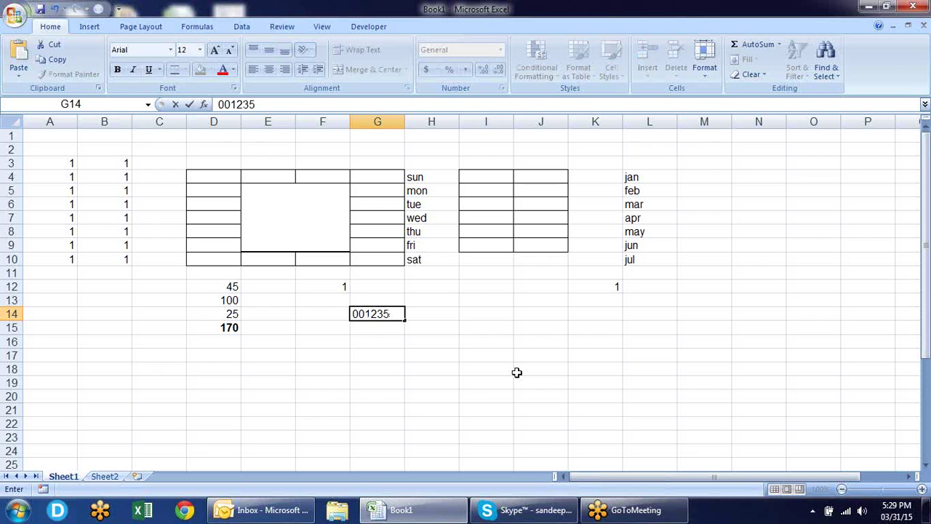
pyautogui.press('Return')
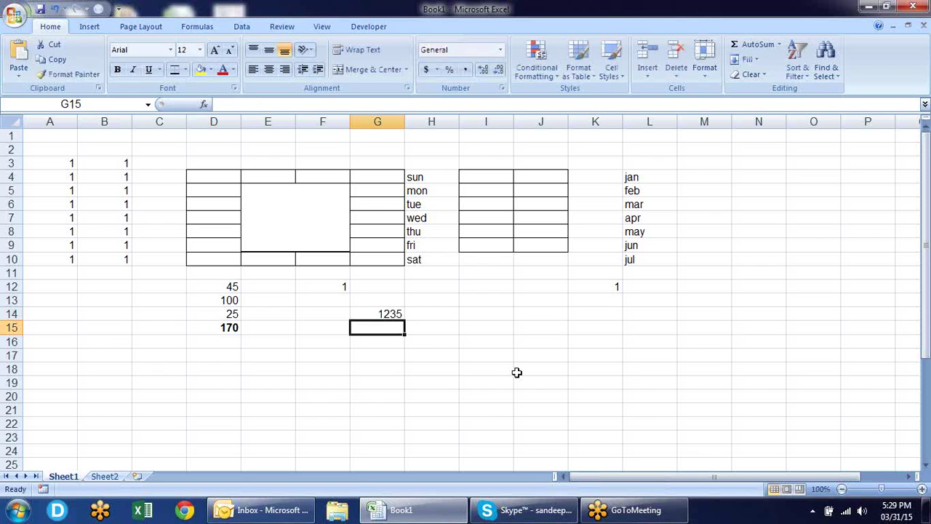
pyautogui.write("'")
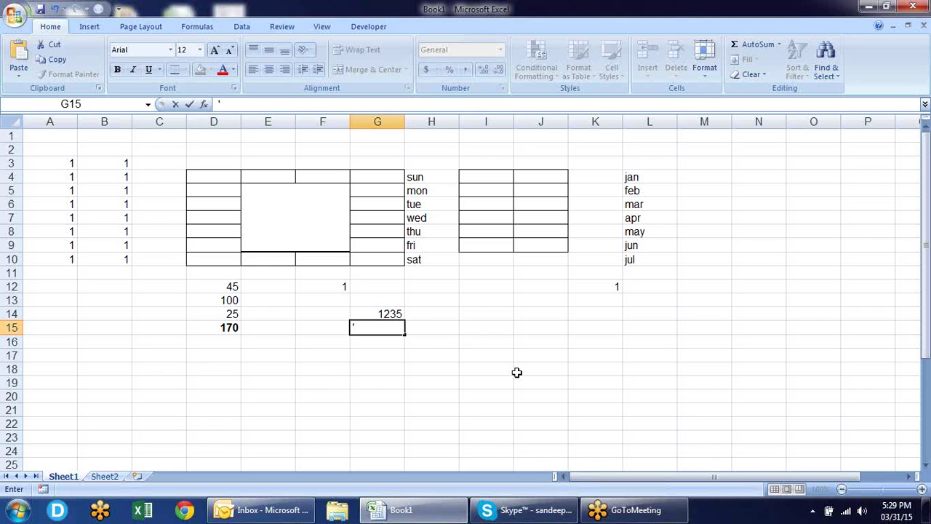
pyautogui.write('0002365')
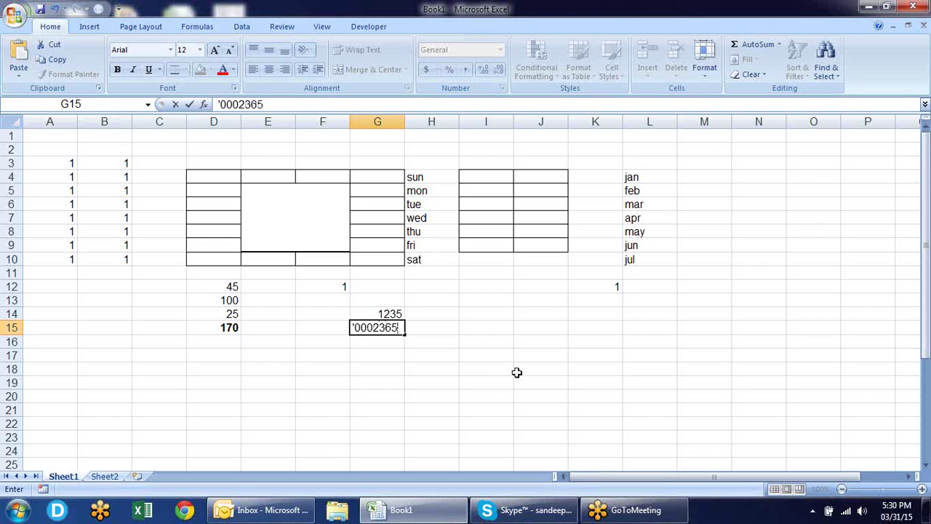
pyautogui.press('Return')
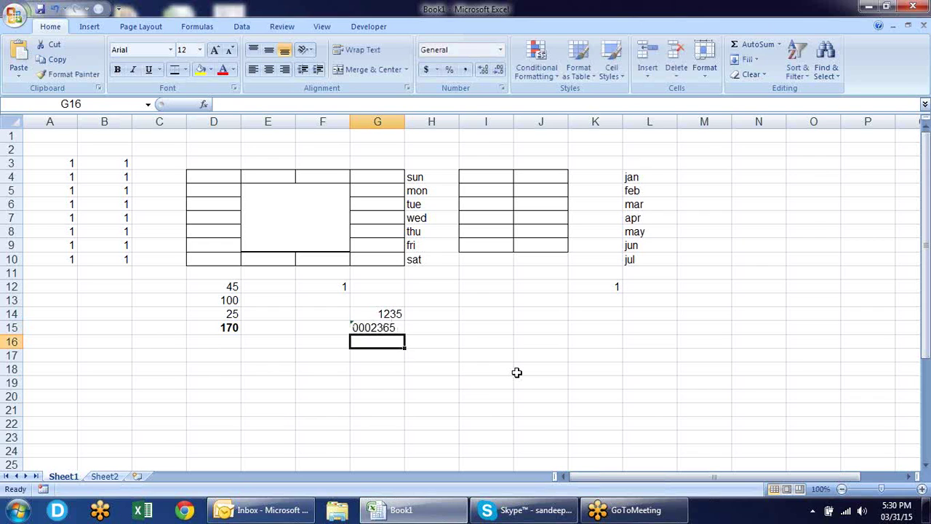
# Convert G15's number-stored-as-text to the number 2365 via the error smart tag.
pyautogui.press('Up')
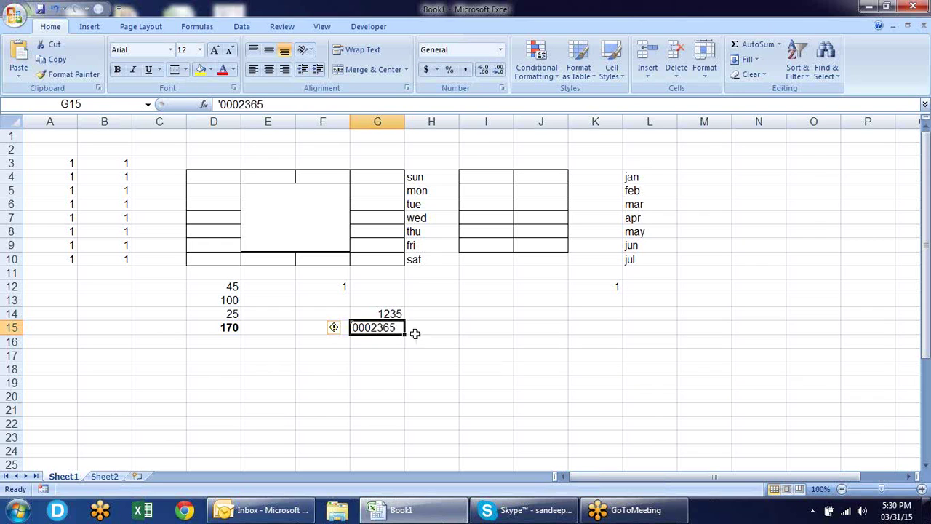
pyautogui.click(408, 354)
pyautogui.click(346, 328)
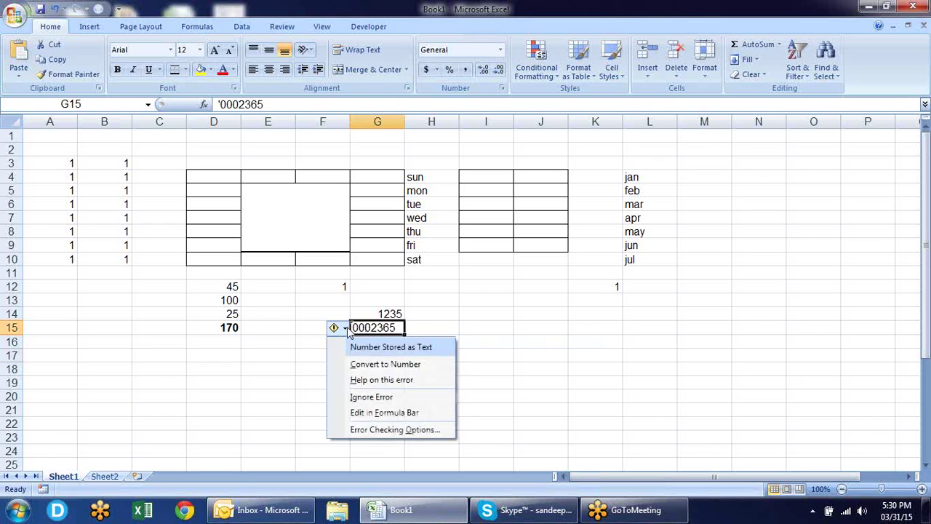
pyautogui.click(422, 363)
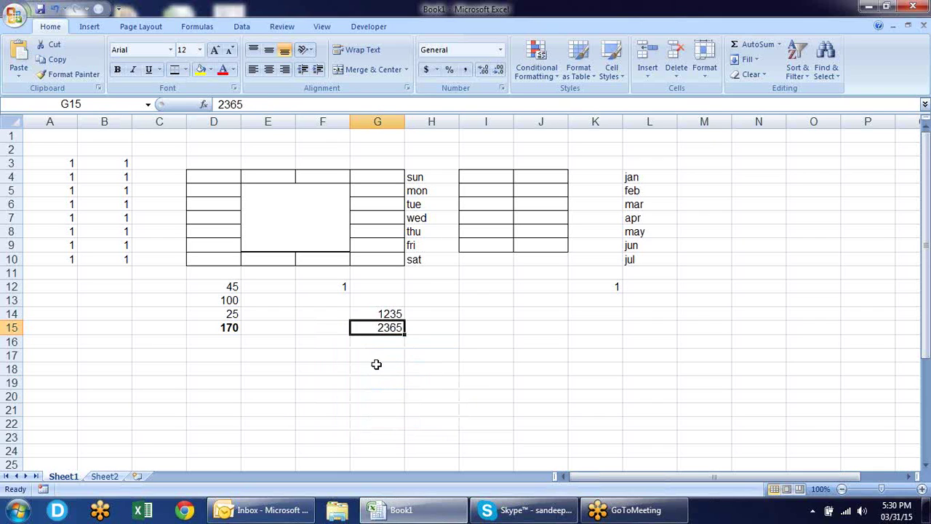
pyautogui.click(424, 340)
pyautogui.click(15, 14)
# Toggle the numbers-formatted-as-text error rule off and back on in Formulas options, then OK.
pyautogui.click(189, 314)
pyautogui.click(157, 84)
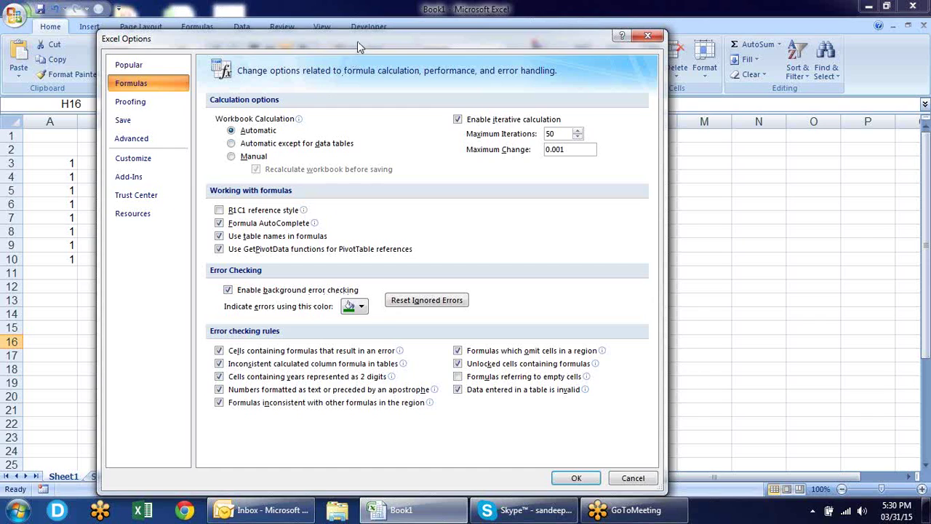
pyautogui.moveTo(357, 41); pyautogui.dragTo(362, 11)
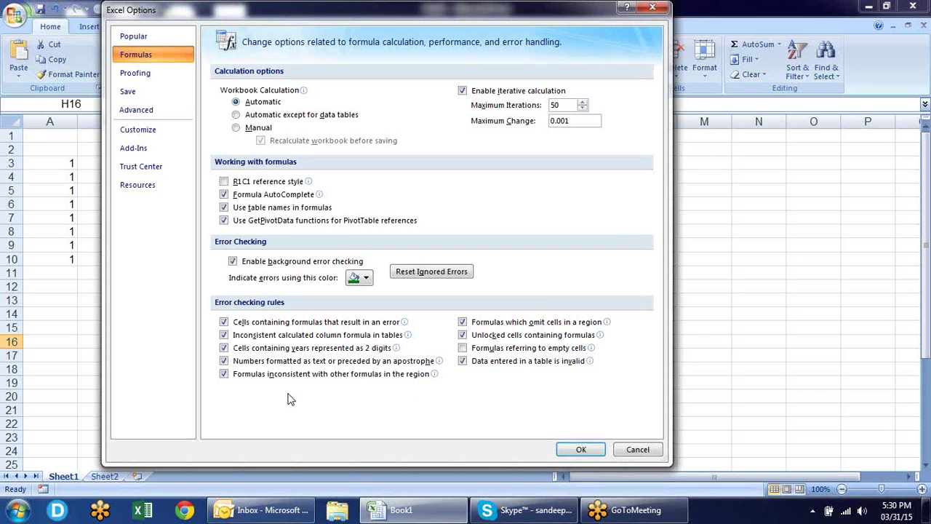
pyautogui.click(224, 361)
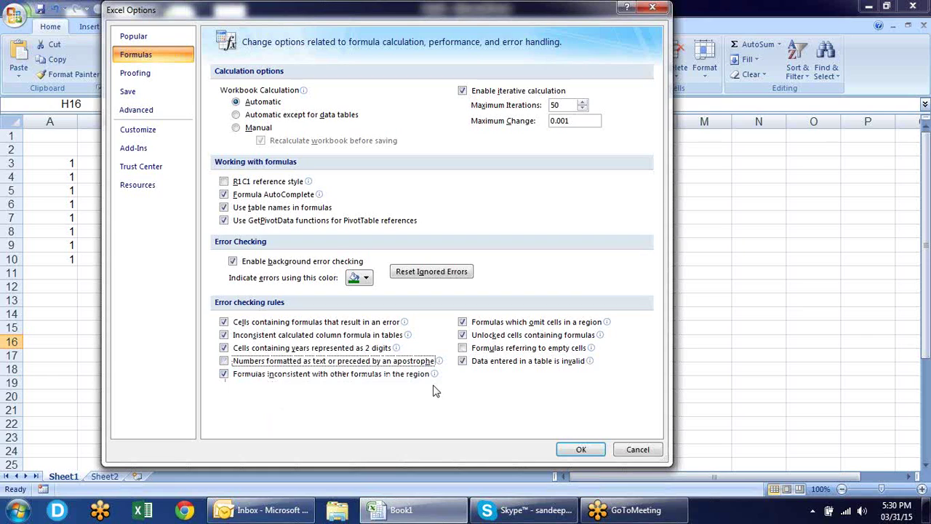
pyautogui.click(224, 361)
pyautogui.click(592, 450)
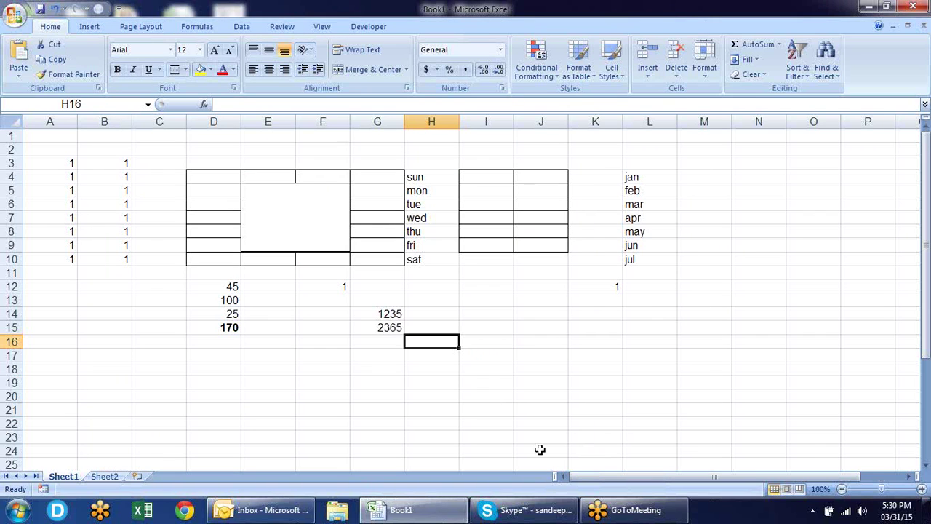
pyautogui.click(341, 327)
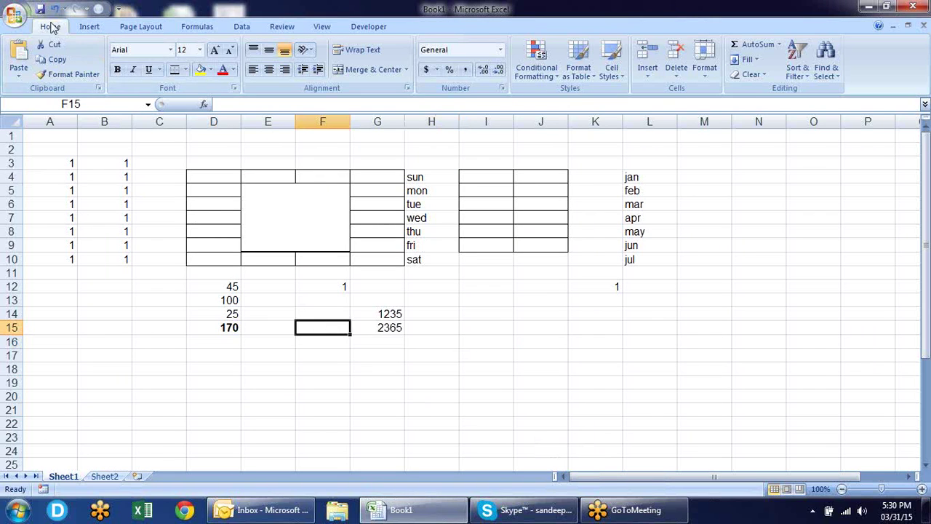
# Turn on 'Ignore words in UPPERCASE' in Excel's Proofing options.
pyautogui.click(16, 16)
pyautogui.click(187, 313)
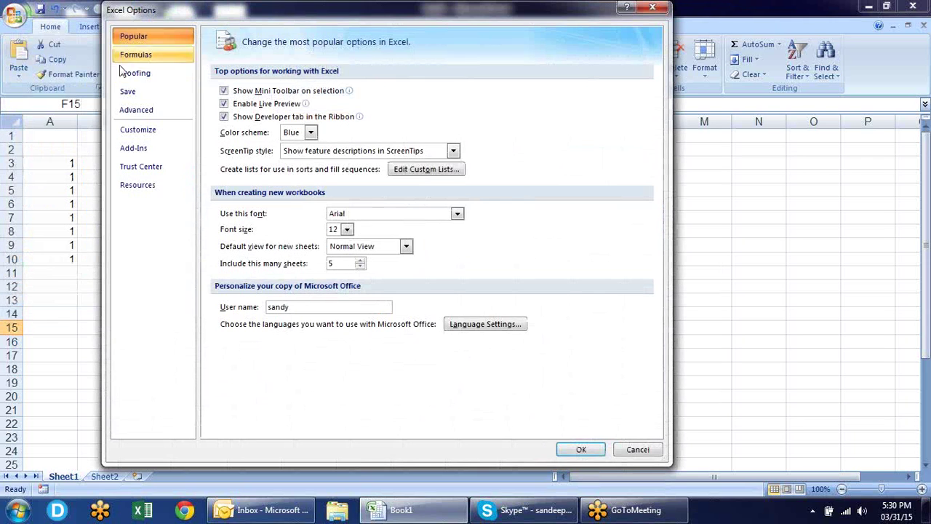
pyautogui.click(150, 74)
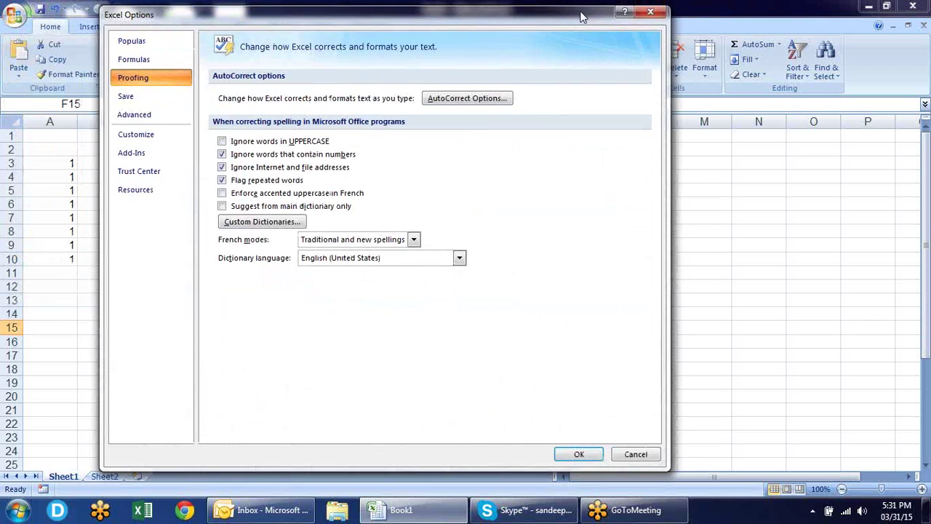
pyautogui.moveTo(586, 6); pyautogui.dragTo(528, 21)
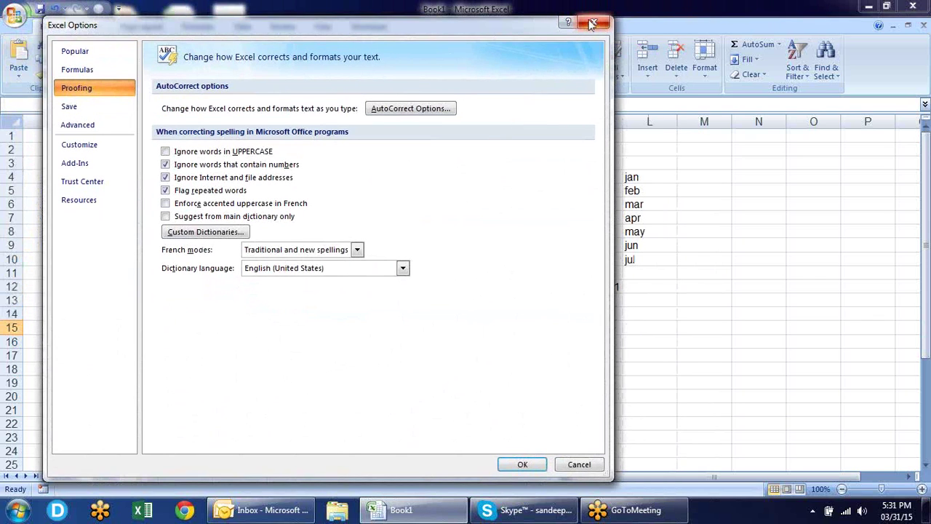
pyautogui.click(229, 153)
pyautogui.click(522, 464)
# Enter boook in I13 and BOOOK in I14.
pyautogui.click(492, 301)
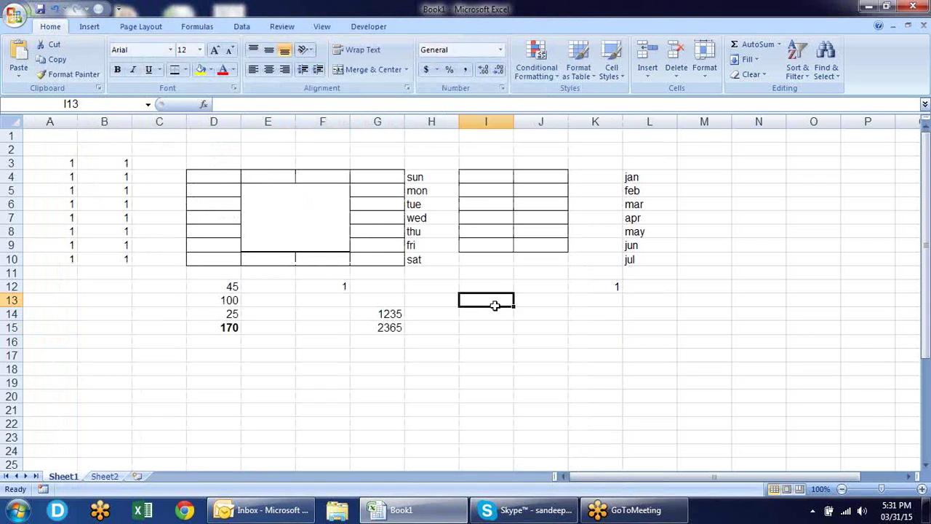
pyautogui.write('boook')
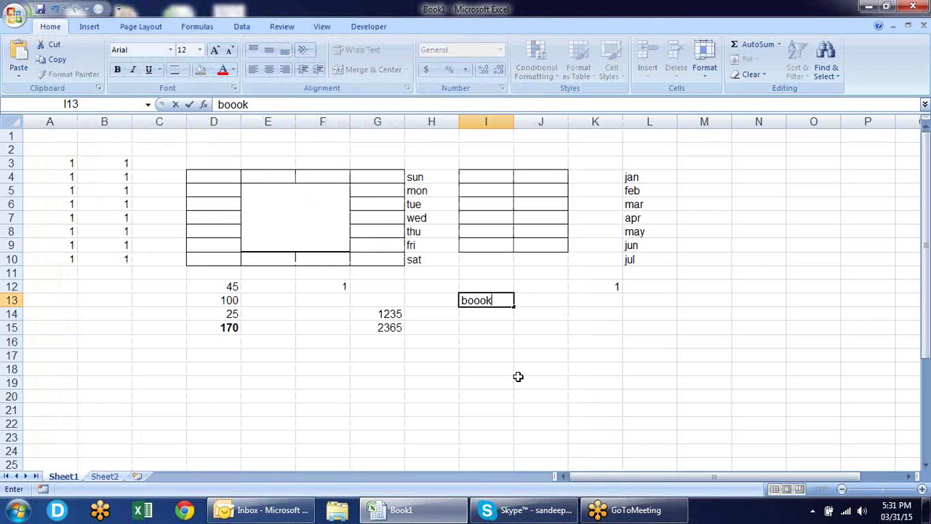
pyautogui.press('Return')
pyautogui.write('b')
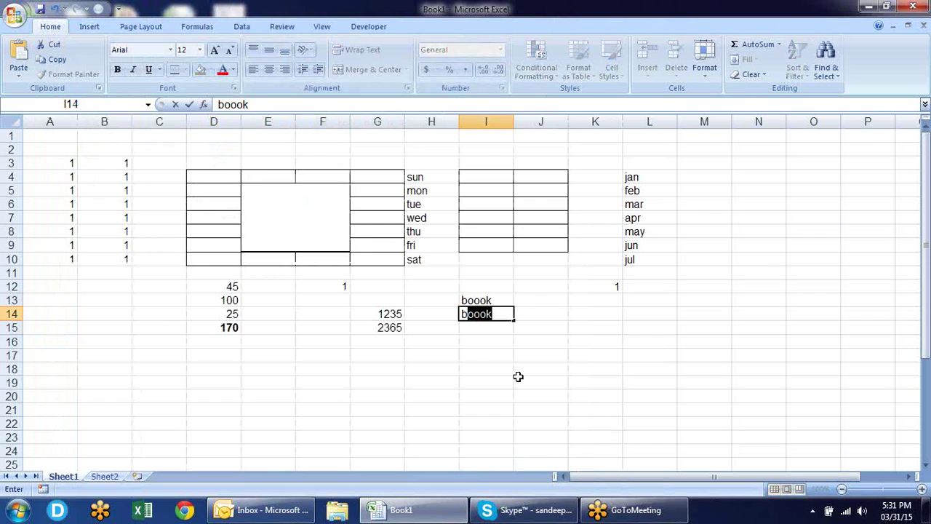
pyautogui.press('BackSpace')
pyautogui.press('BackSpace')
pyautogui.write('BP')
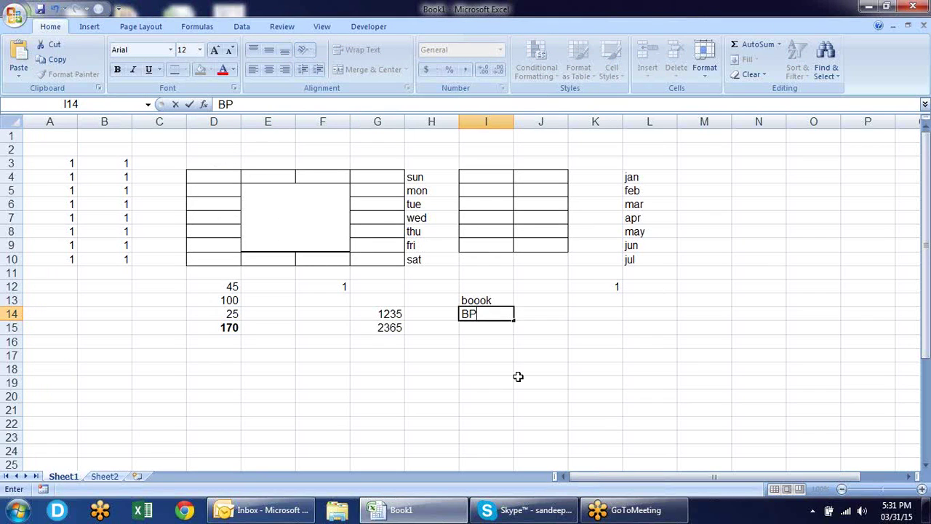
pyautogui.write('OOK')
pyautogui.write('OK')
pyautogui.press('Return')
# Spell-check I13:I14 and change boook to the suggested book.
pyautogui.moveTo(499, 292); pyautogui.dragTo(507, 308)
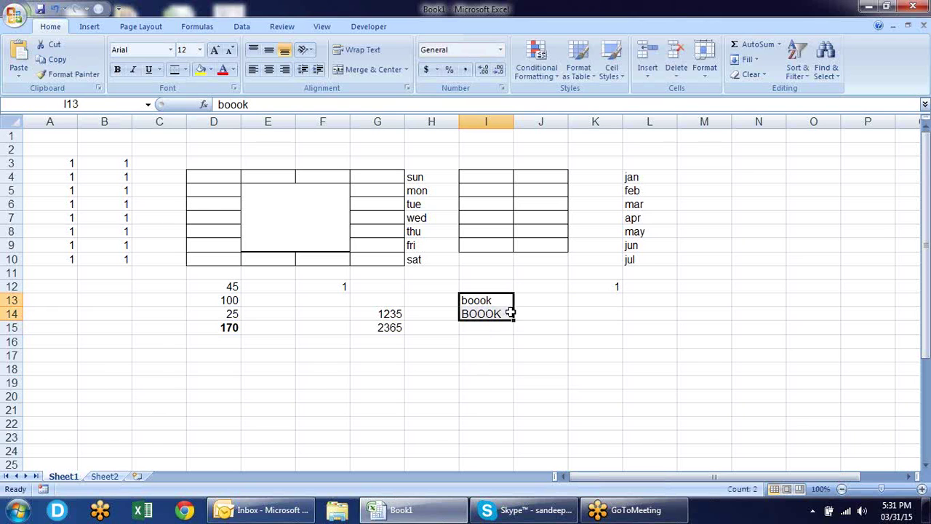
pyautogui.press('F7')
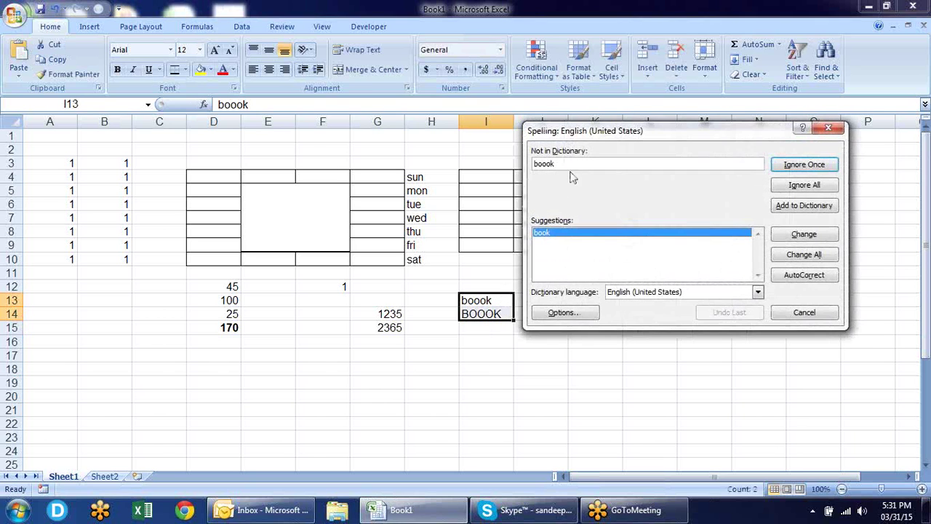
pyautogui.moveTo(584, 136); pyautogui.dragTo(121, 121)
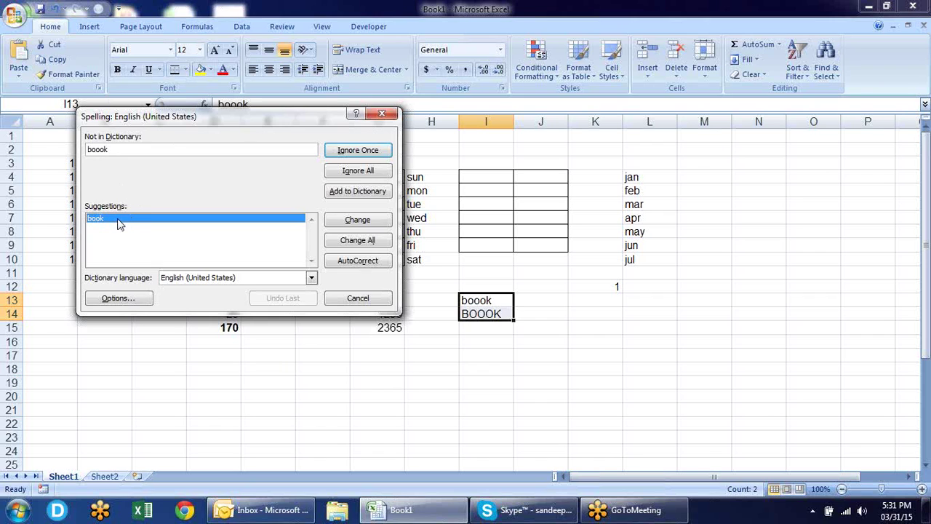
pyautogui.click(357, 220)
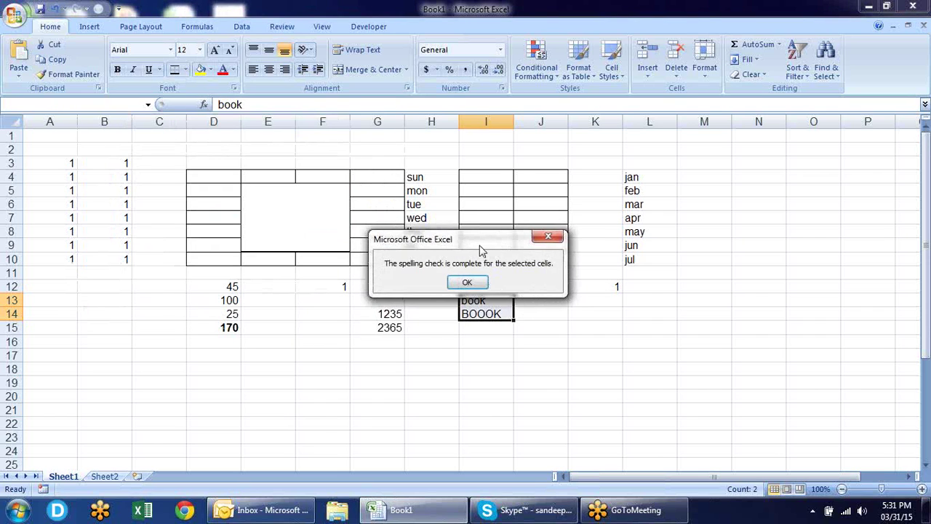
pyautogui.moveTo(481, 248); pyautogui.dragTo(358, 136)
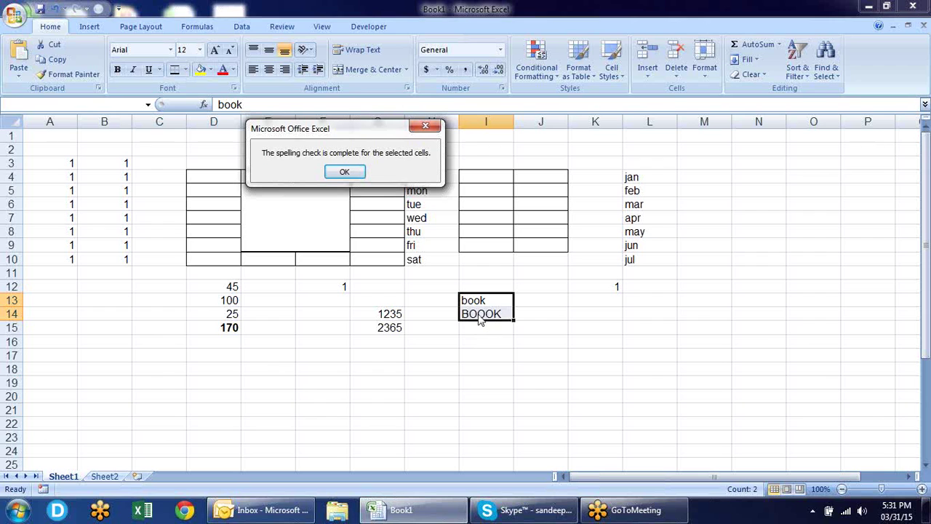
pyautogui.click(344, 172)
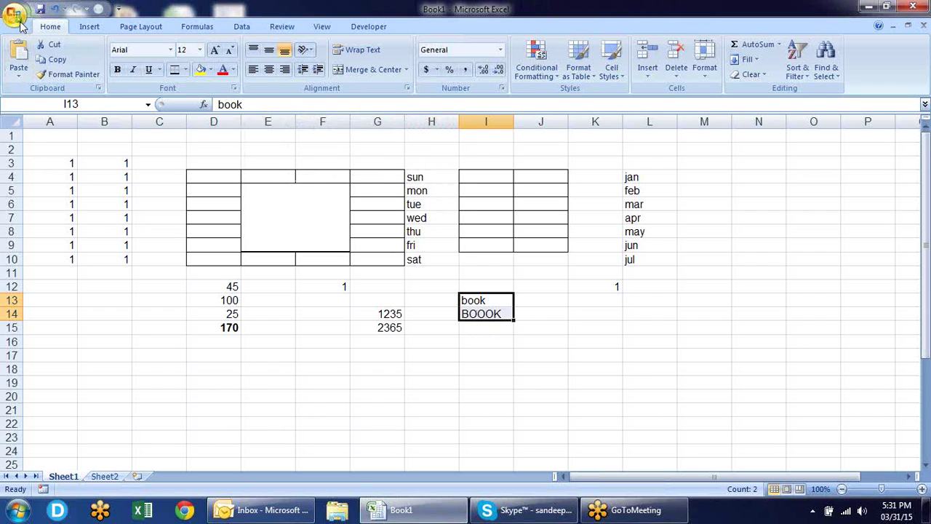
# Untick 'Ignore words in UPPERCASE' in the Proofing options.
pyautogui.click(16, 16)
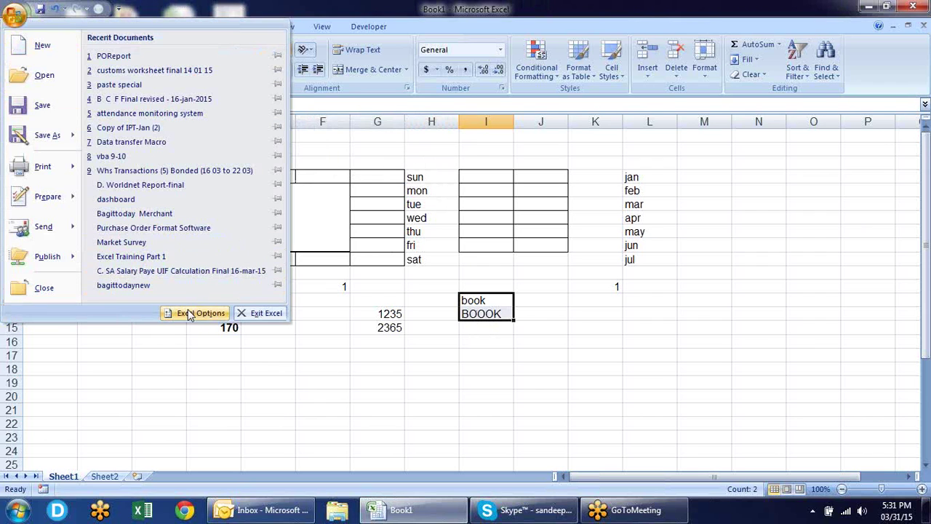
pyautogui.click(189, 314)
pyautogui.click(96, 89)
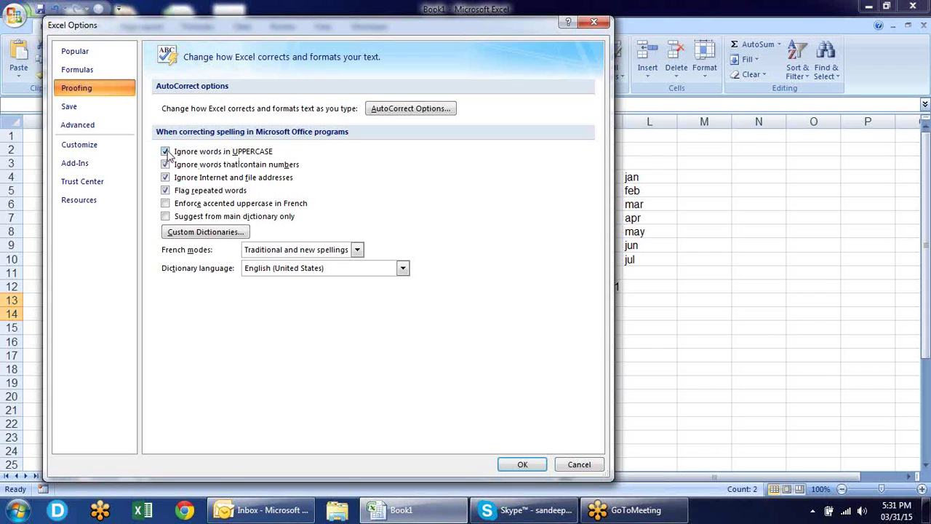
pyautogui.click(166, 152)
pyautogui.click(165, 152)
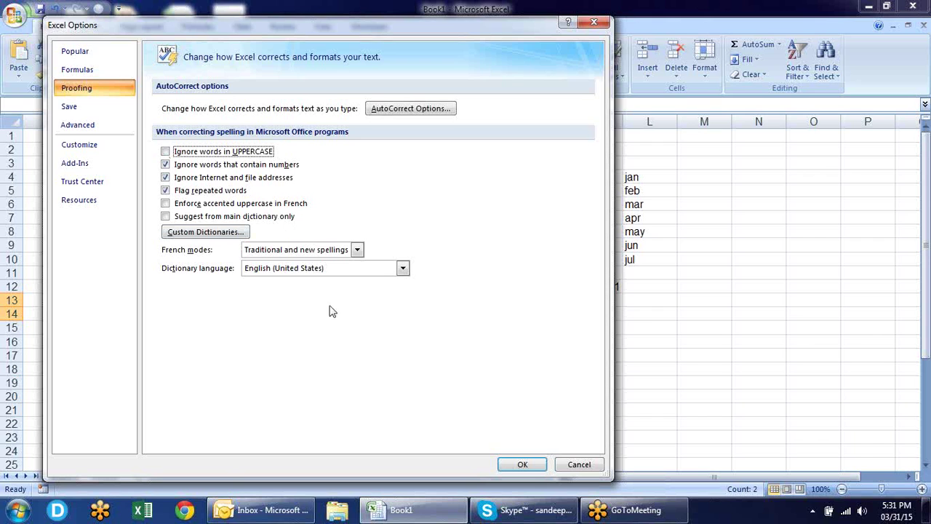
pyautogui.click(515, 465)
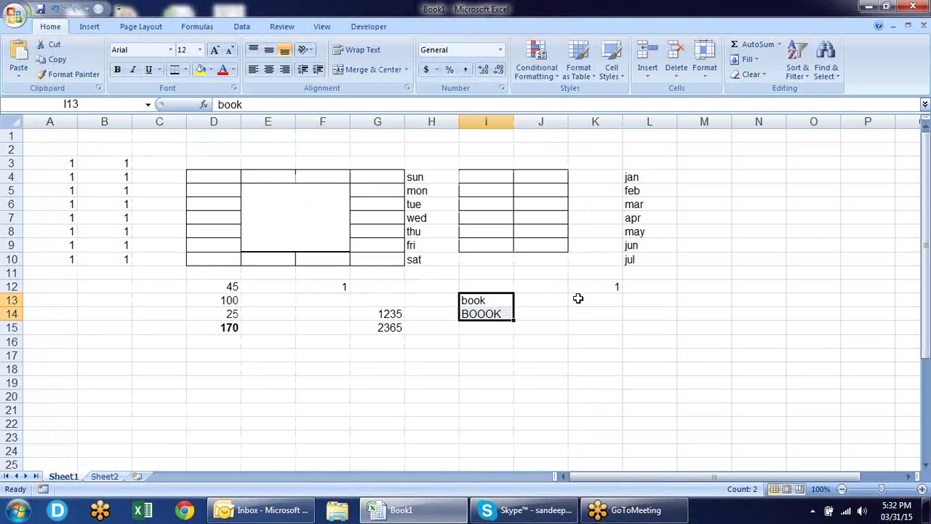
# Run spell check again and change BOOOK to BOOK.
pyautogui.press('F7')
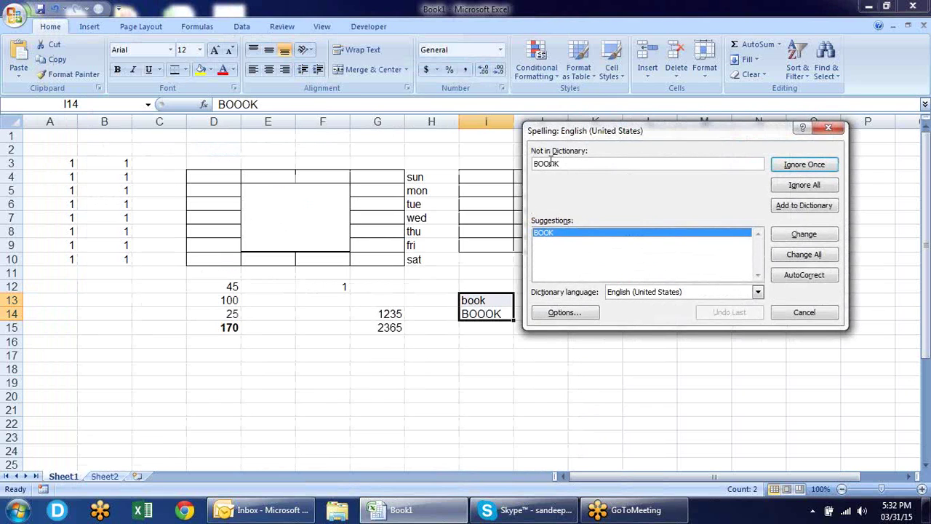
pyautogui.click(800, 235)
pyautogui.click(469, 284)
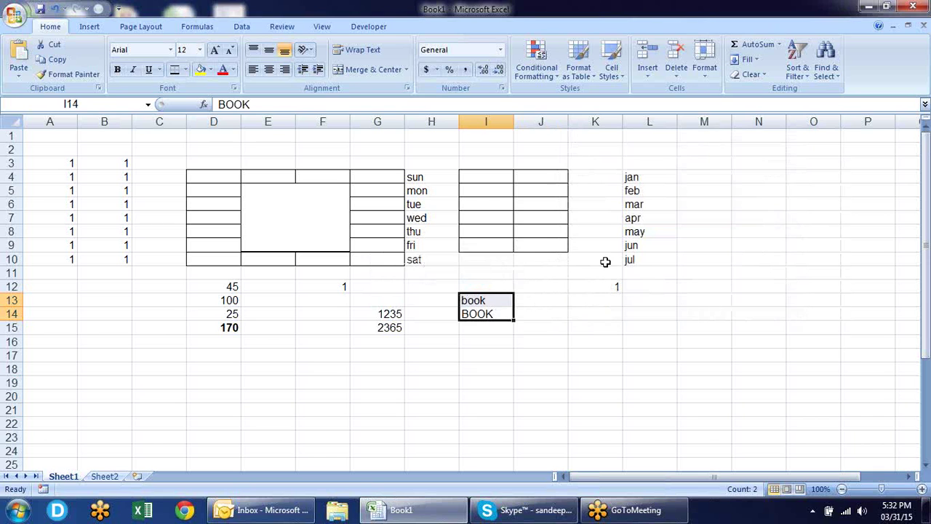
pyautogui.click(170, 298)
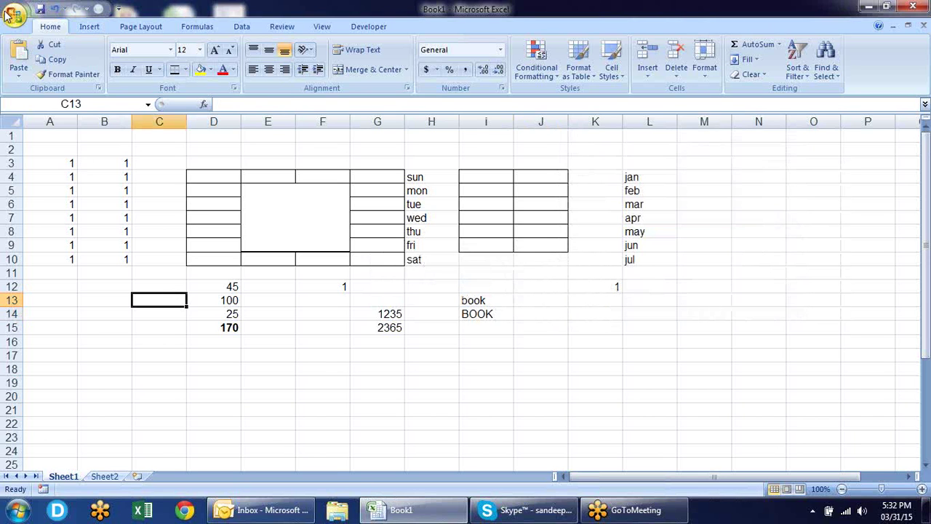
# Re-tick 'Ignore words in UPPERCASE' under Proofing and close Excel Options.
pyautogui.click(15, 15)
pyautogui.click(205, 314)
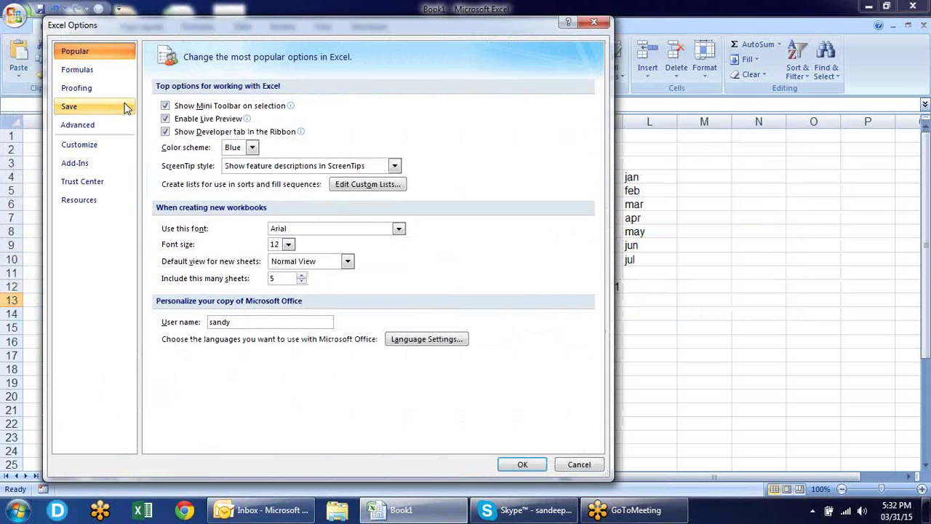
pyautogui.click(125, 92)
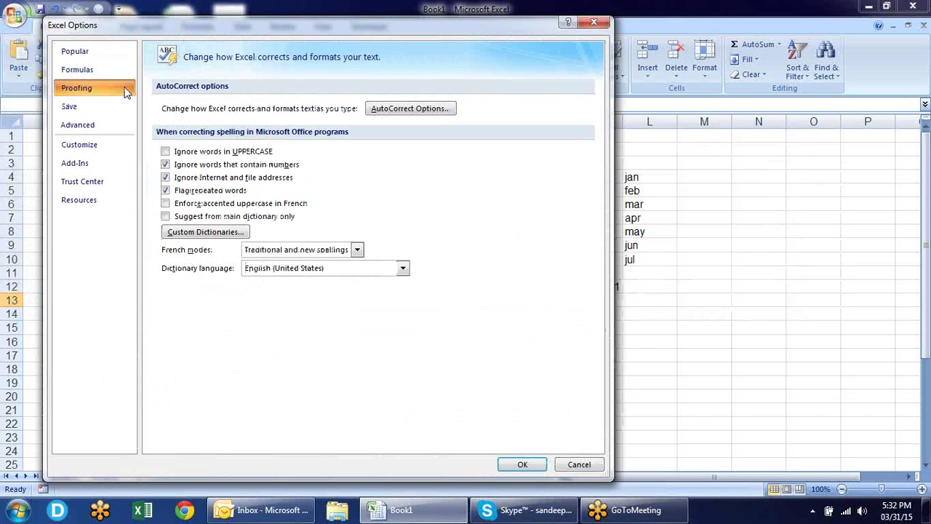
pyautogui.click(169, 152)
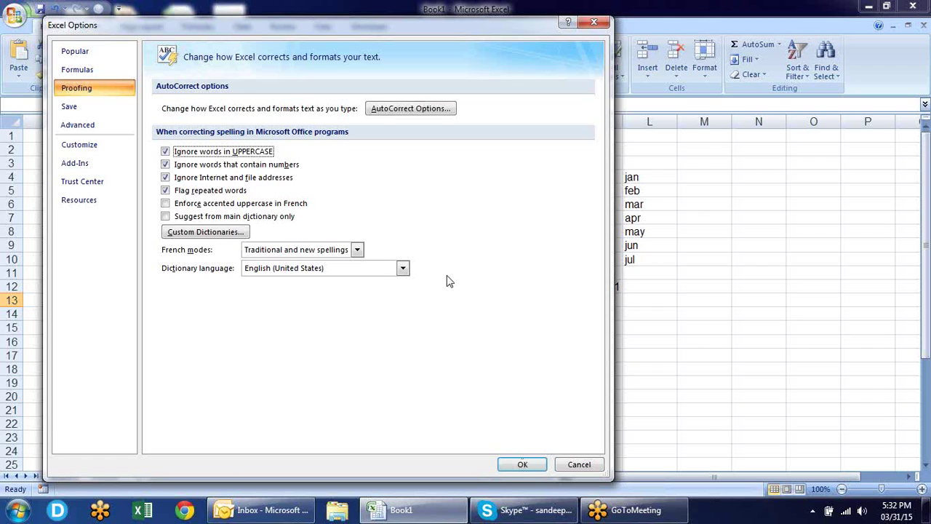
pyautogui.click(539, 464)
pyautogui.click(369, 397)
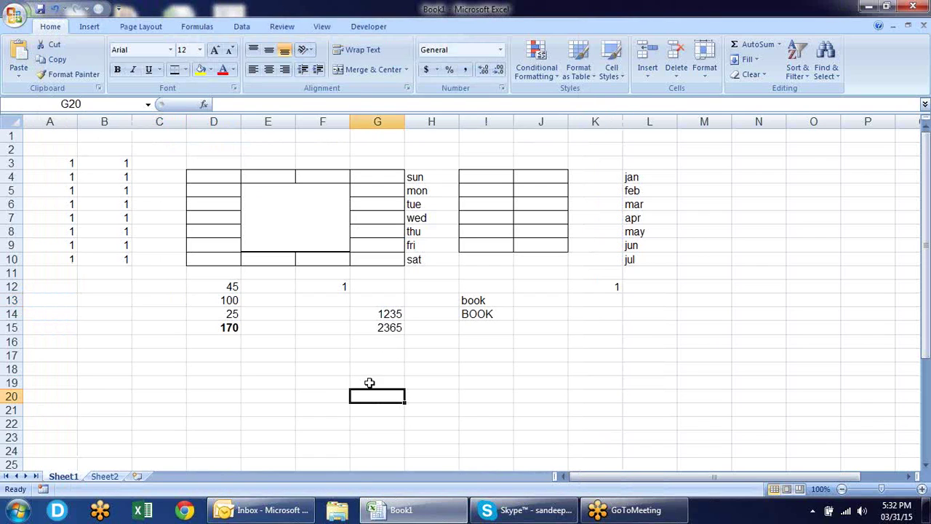
pyautogui.click(414, 354)
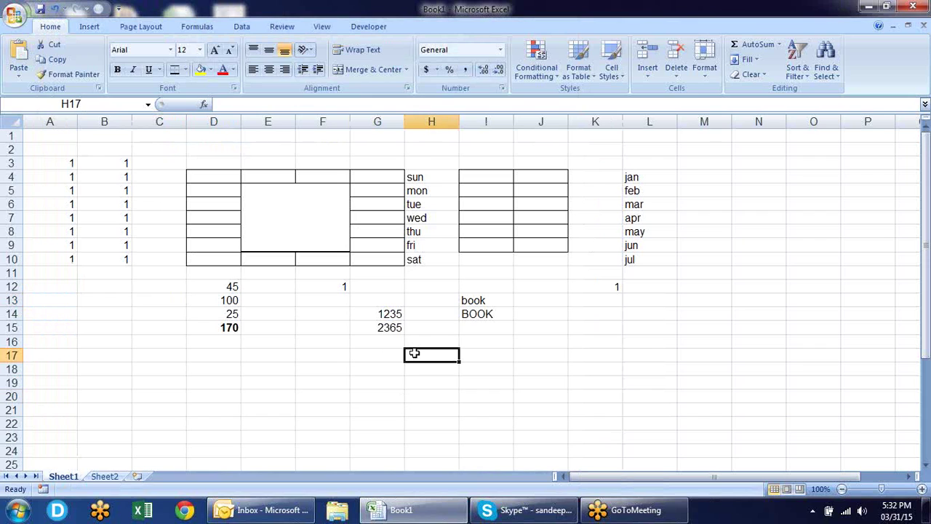
# Enter (c) in F16 and (TM) in G16, which AutoCorrect turns into ™.
pyautogui.click(315, 339)
pyautogui.write('(c')
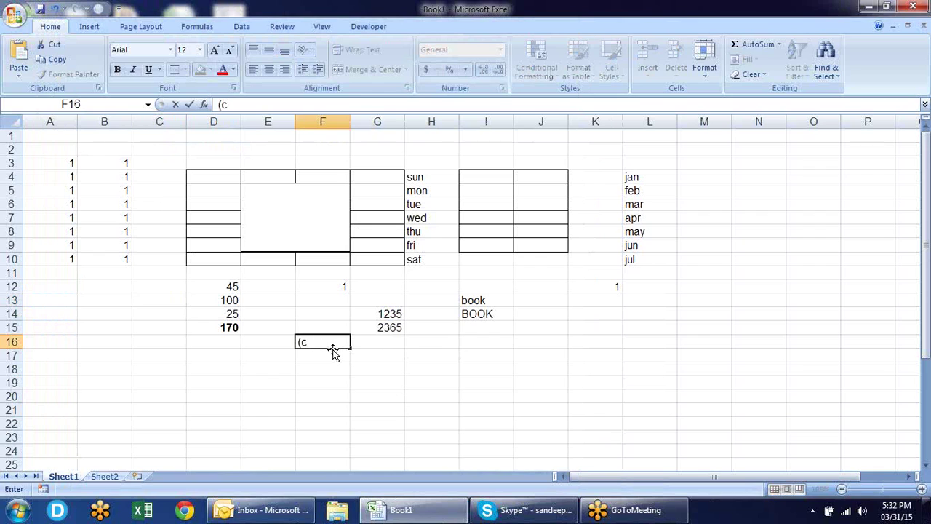
pyautogui.press('Return')
pyautogui.press('Up')
pyautogui.press('Right')
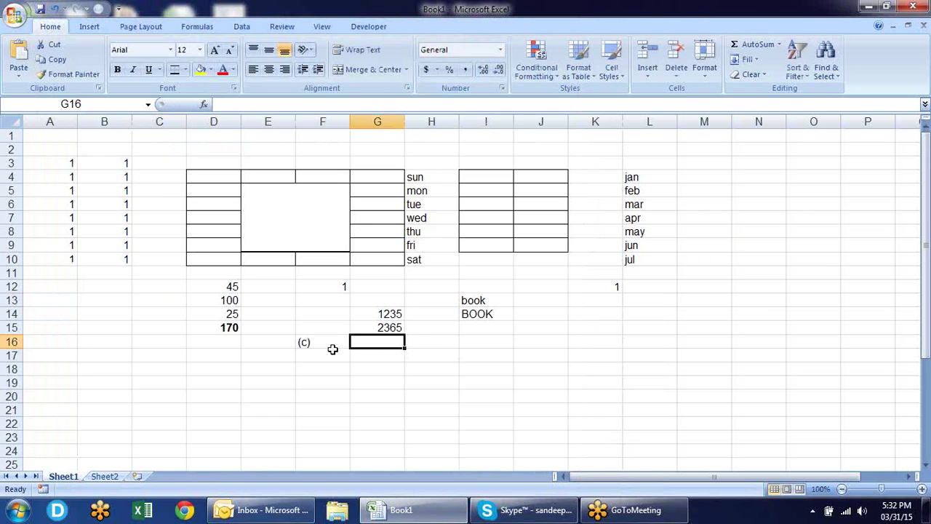
pyautogui.write('(')
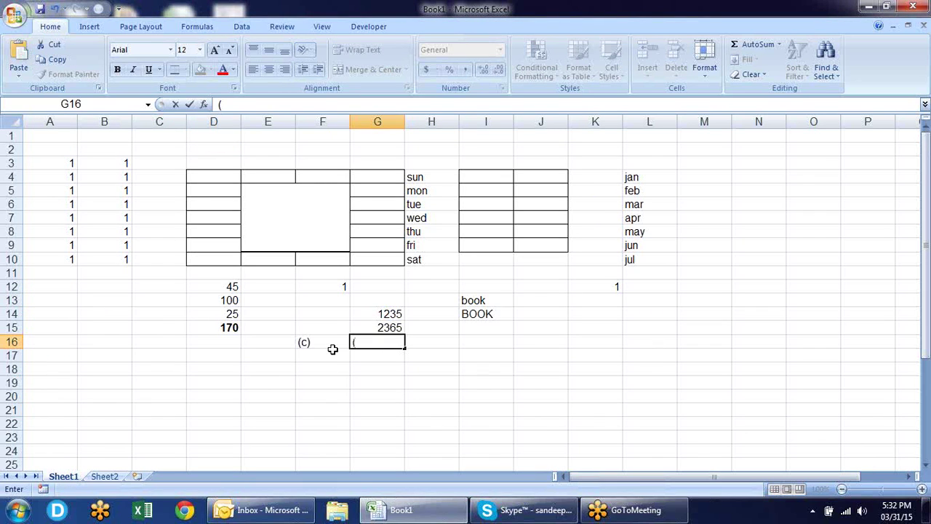
pyautogui.write('TEM')
pyautogui.press('Return')
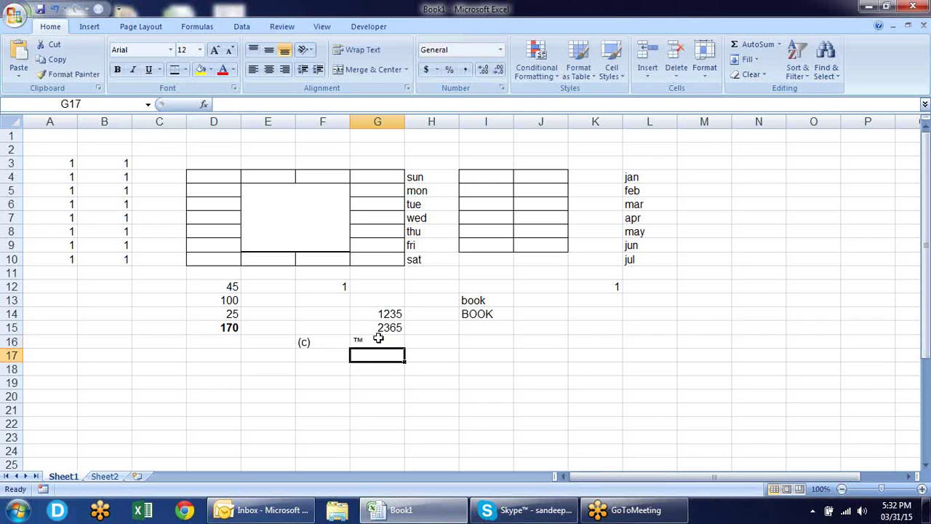
pyautogui.click(377, 337)
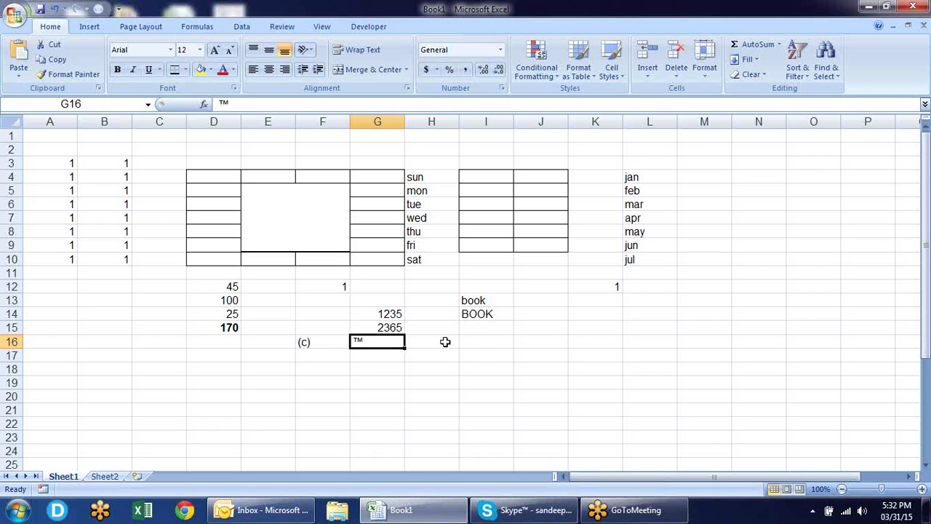
pyautogui.click(444, 341)
pyautogui.click(377, 345)
# Type (tm) in D17 so AutoCorrect converts it to ™.
pyautogui.click(139, 364)
pyautogui.click(194, 358)
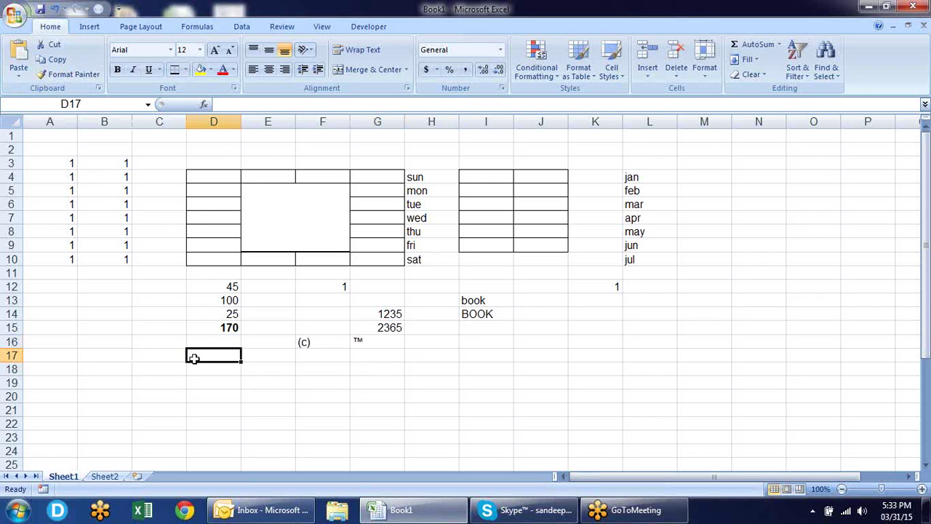
pyautogui.write('(tm')
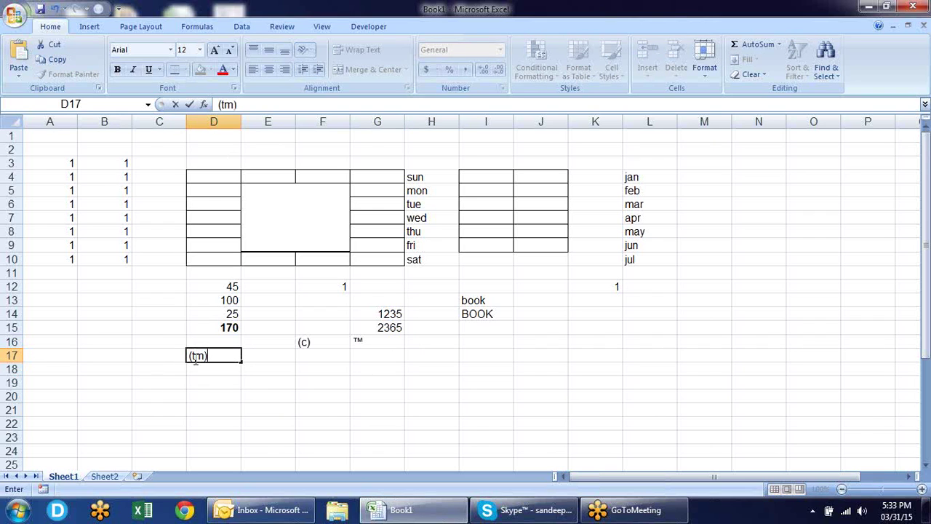
pyautogui.press('Return')
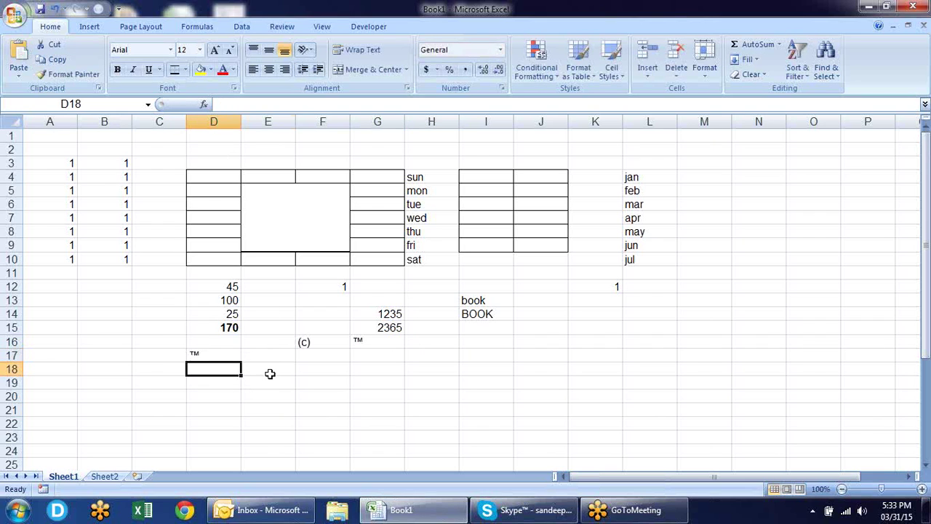
pyautogui.click(269, 373)
pyautogui.click(14, 15)
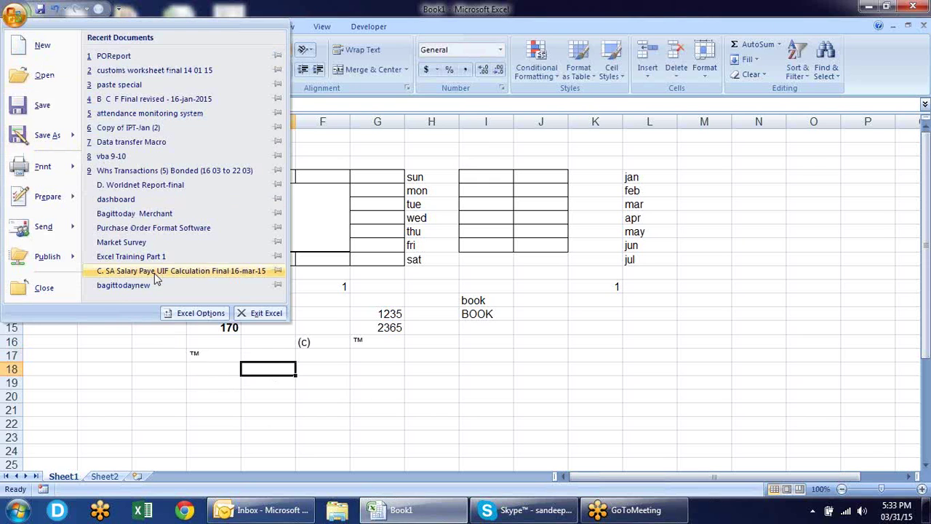
# Uncheck 'Replace text as you type' in AutoCorrect Options and close both dialogs.
pyautogui.click(208, 313)
pyautogui.click(106, 88)
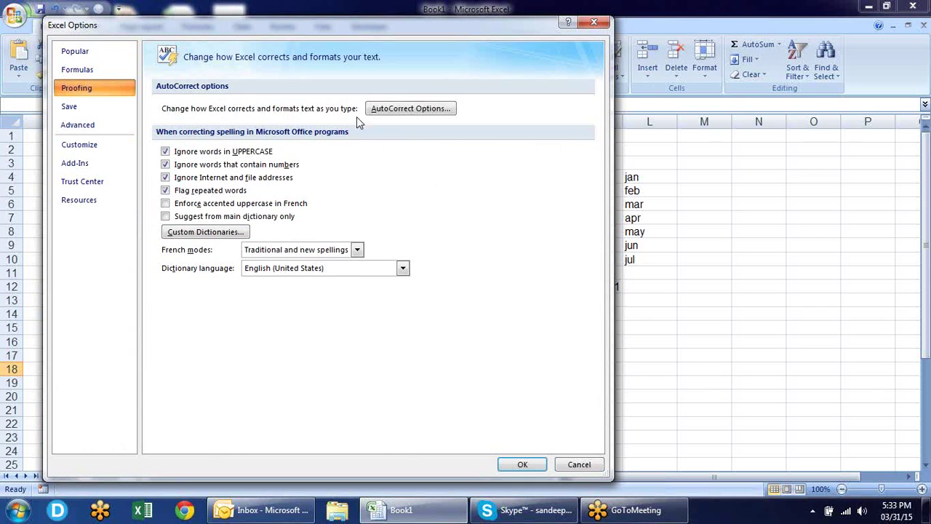
pyautogui.click(408, 110)
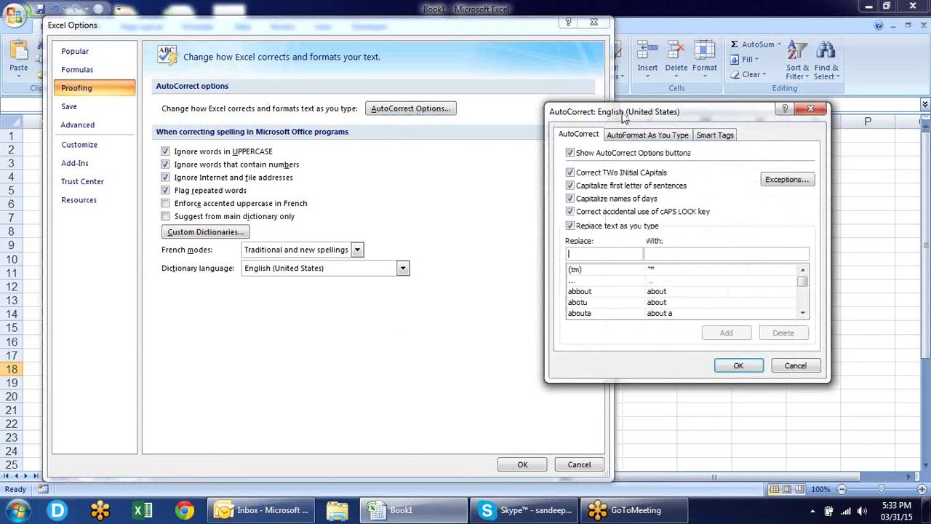
pyautogui.moveTo(624, 116); pyautogui.dragTo(310, 114)
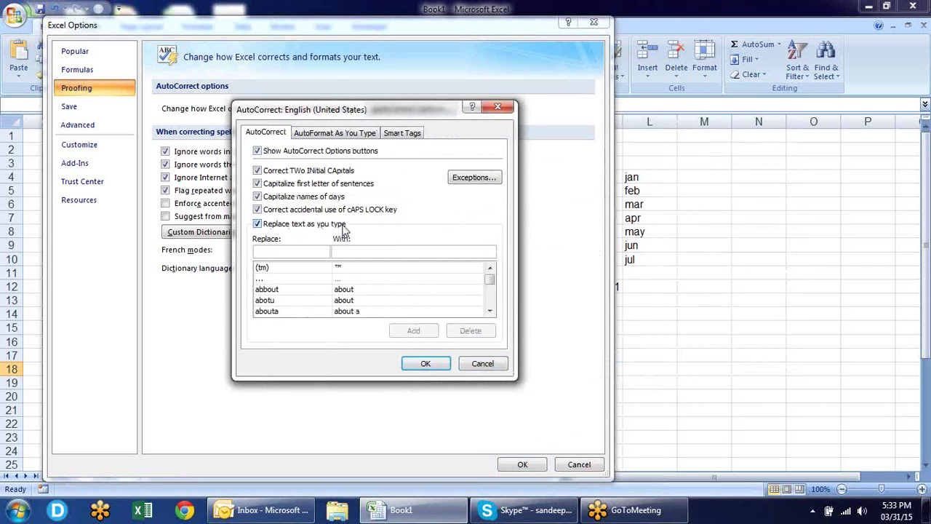
pyautogui.click(271, 271)
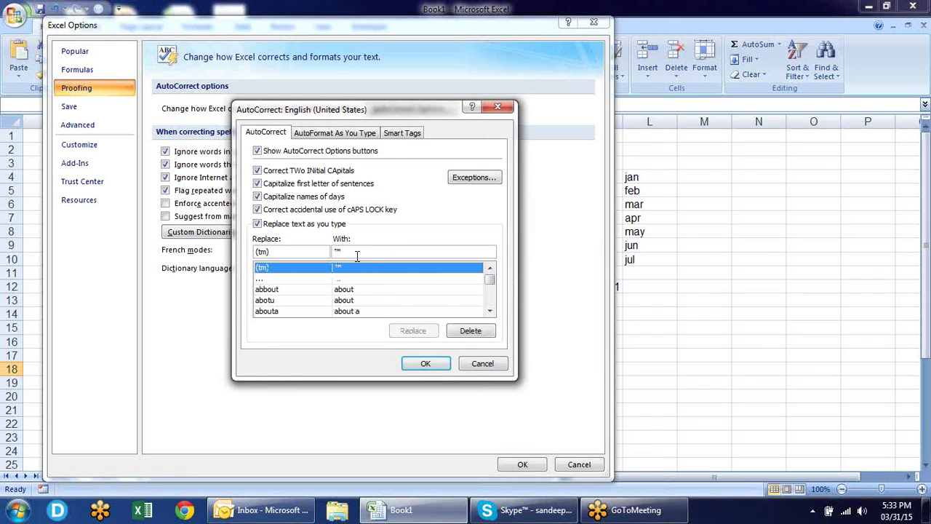
pyautogui.click(283, 289)
pyautogui.click(284, 300)
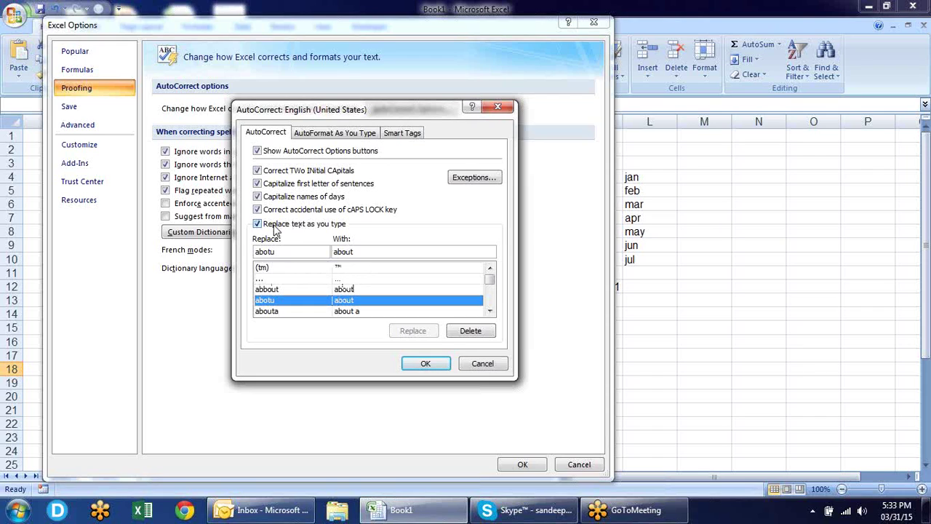
pyautogui.click(257, 225)
pyautogui.click(435, 363)
pyautogui.click(524, 464)
# Enter (TM) in G18 and confirm it stays unconverted.
pyautogui.click(386, 365)
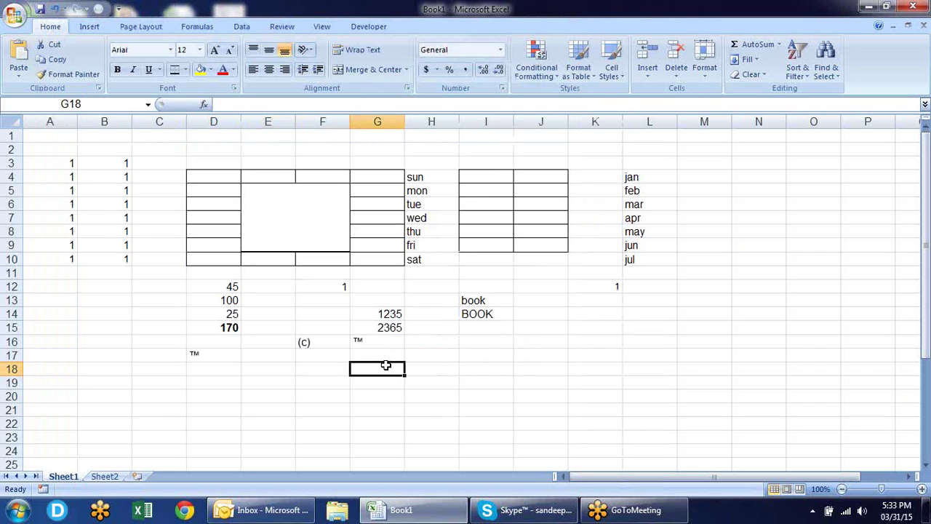
pyautogui.write('(TM')
pyautogui.press('Return')
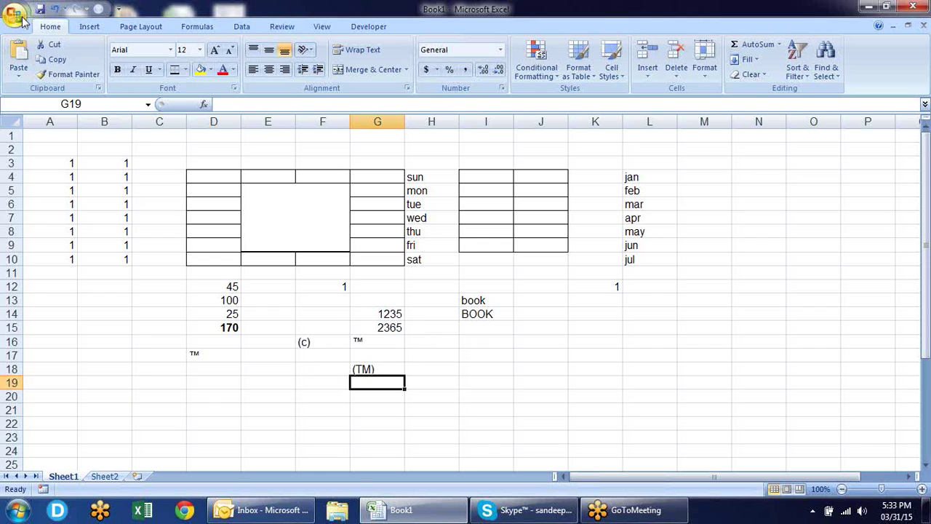
pyautogui.click(16, 16)
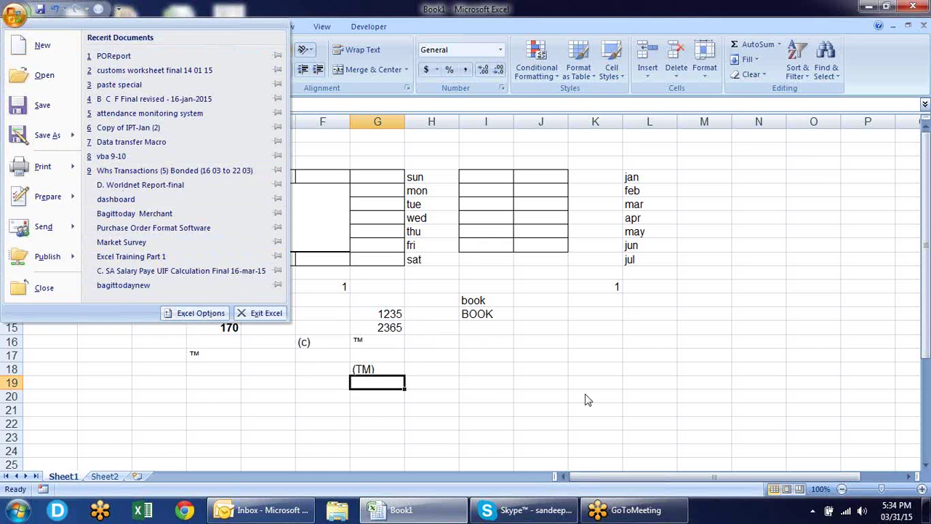
# In AutoCorrect Options, enter SSI as the shortcut with a full name as its replacement.
pyautogui.click(196, 313)
pyautogui.click(96, 89)
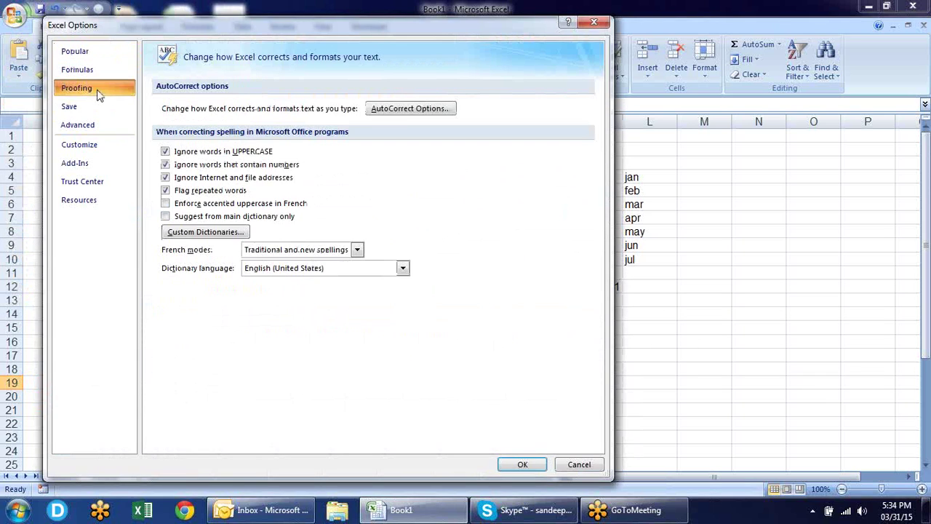
pyautogui.click(407, 109)
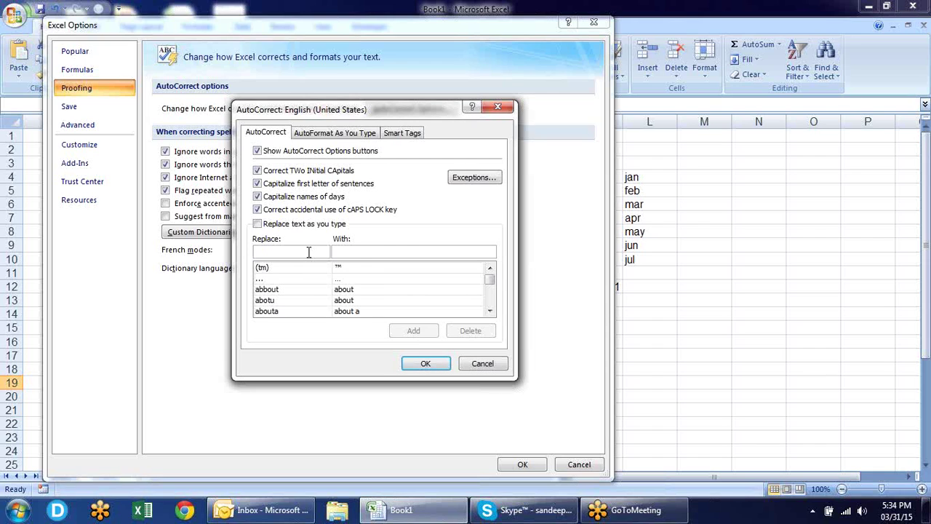
pyautogui.write('SSI')
pyautogui.press('Tab')
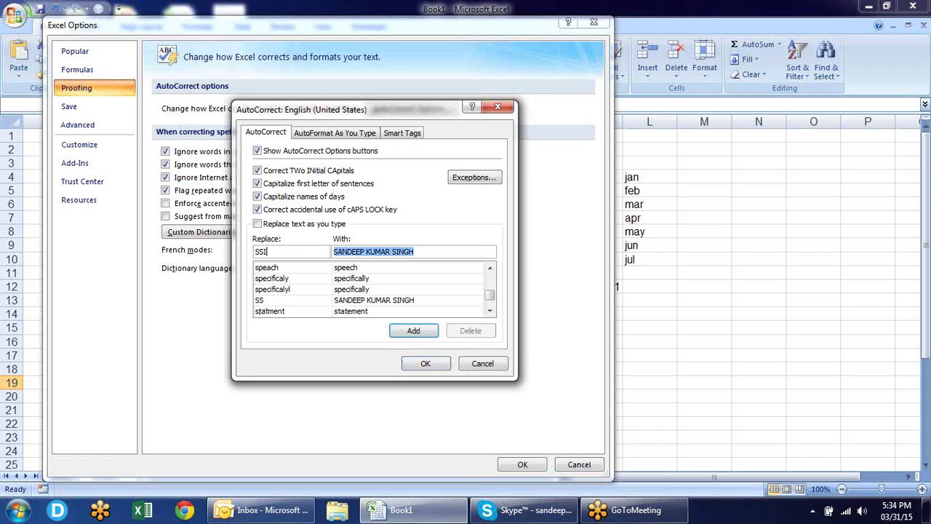
pyautogui.write('s')
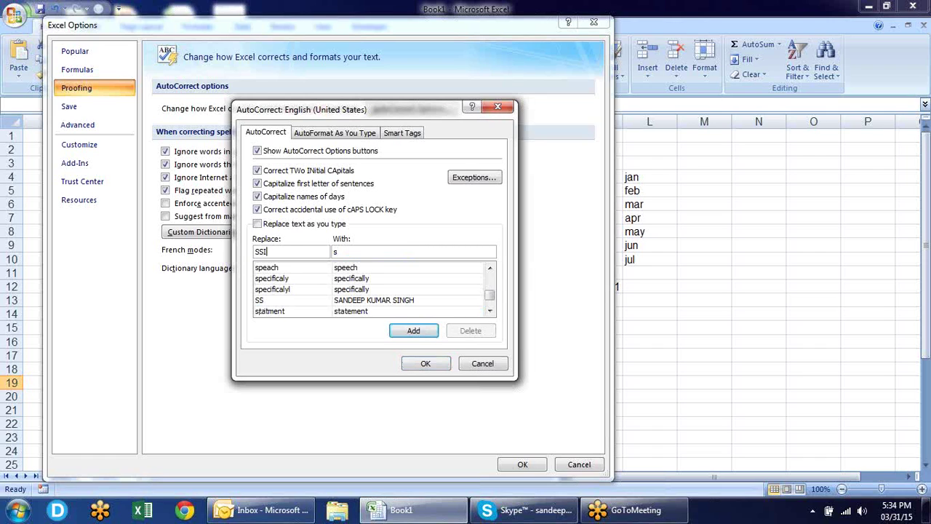
pyautogui.press('BackSpace')
# Re-enable 'Replace text as you type', add the SSI entry, and close AutoCorrect.
pyautogui.click(273, 224)
pyautogui.click(413, 333)
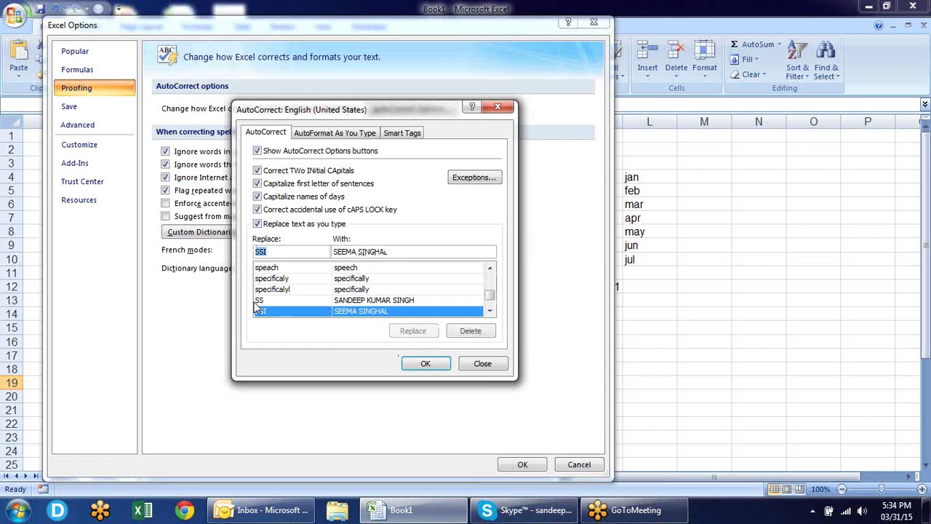
pyautogui.click(266, 313)
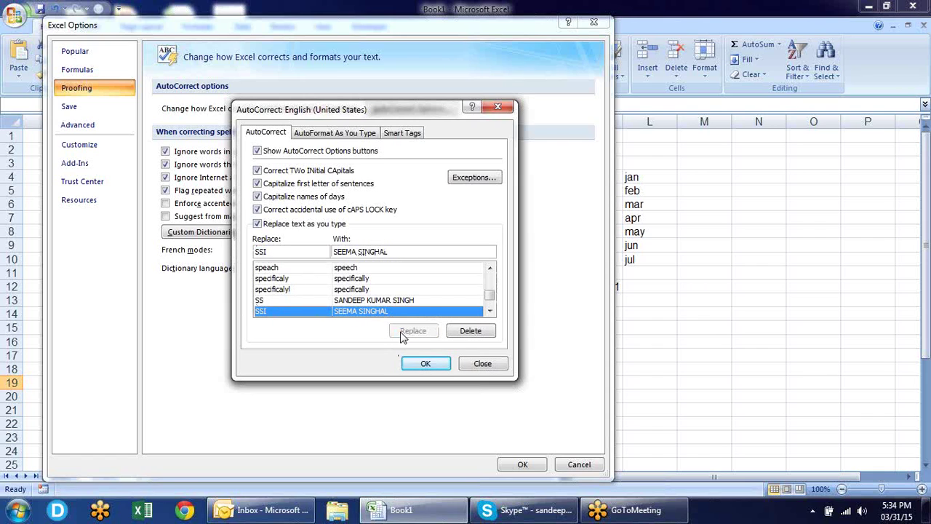
pyautogui.click(425, 364)
# Type the initials shortcuts in I18 and I19 so they expand to full names.
pyautogui.click(523, 464)
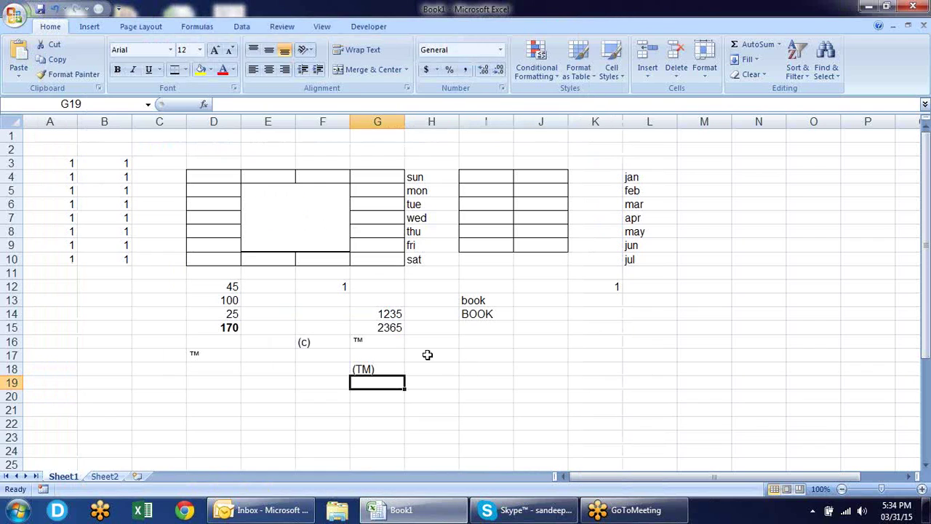
pyautogui.click(475, 363)
pyautogui.write('SSI')
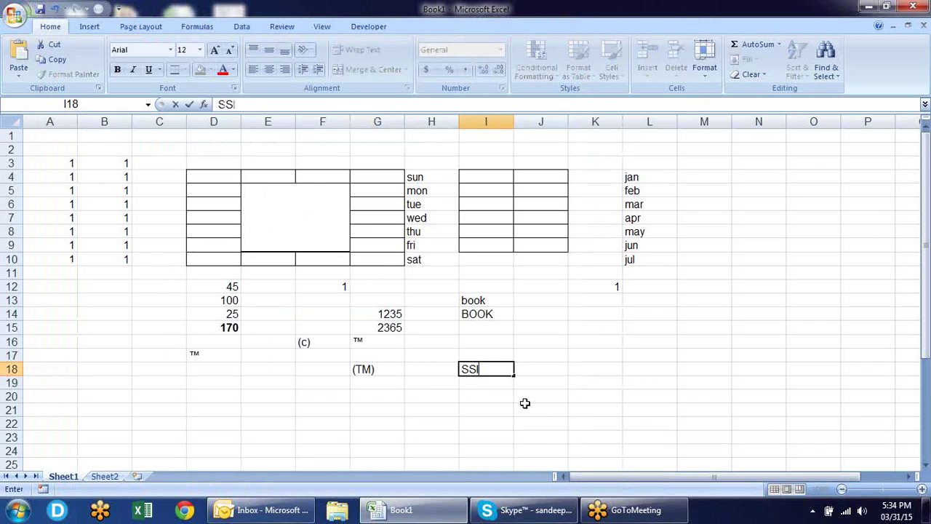
pyautogui.press('Return')
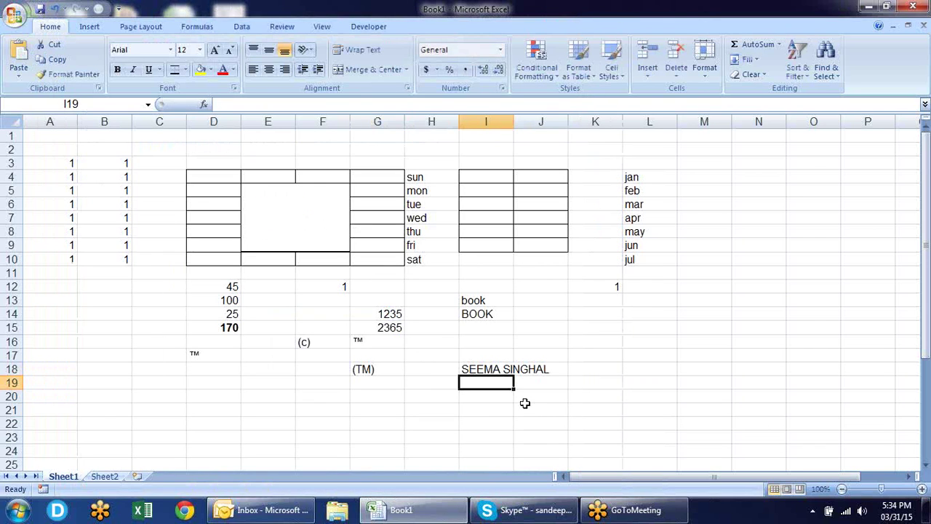
pyautogui.write('SS')
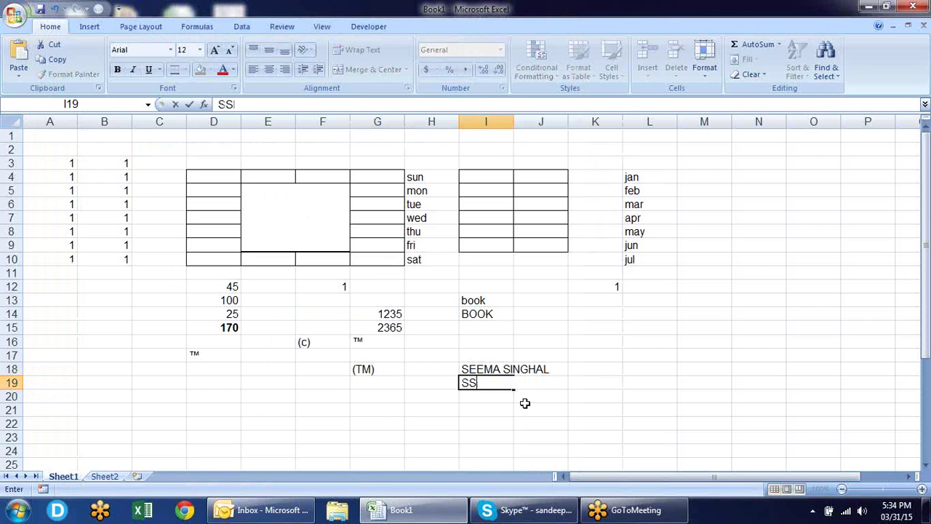
pyautogui.press('Return')
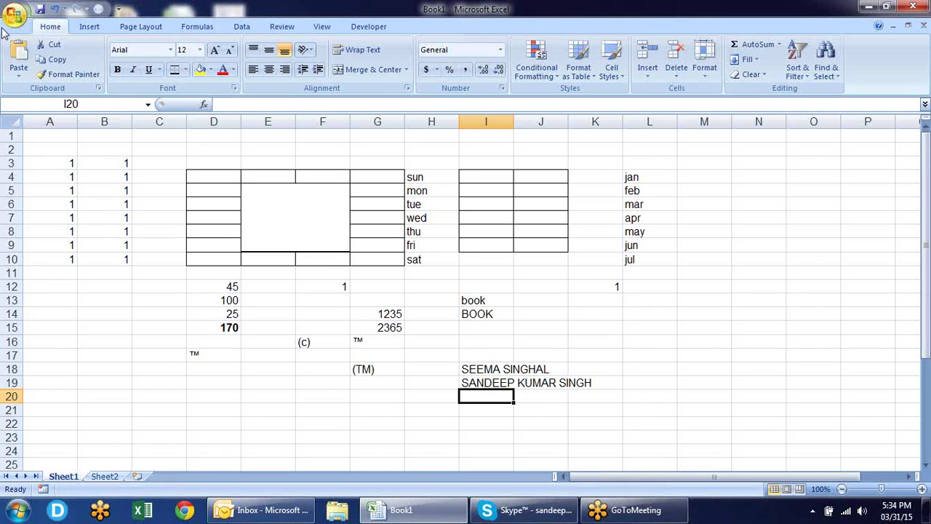
# Open the Proofing options and close them again without changes.
pyautogui.click(14, 15)
pyautogui.click(200, 312)
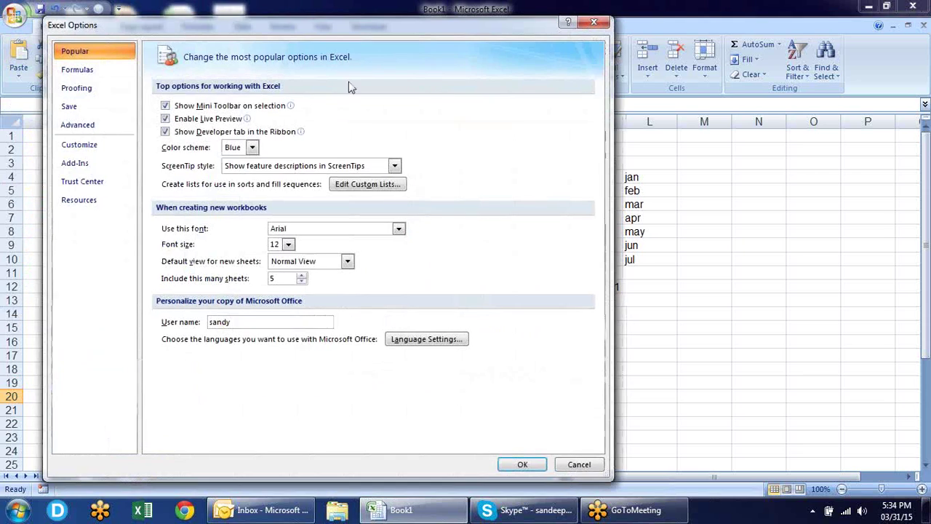
pyautogui.click(127, 88)
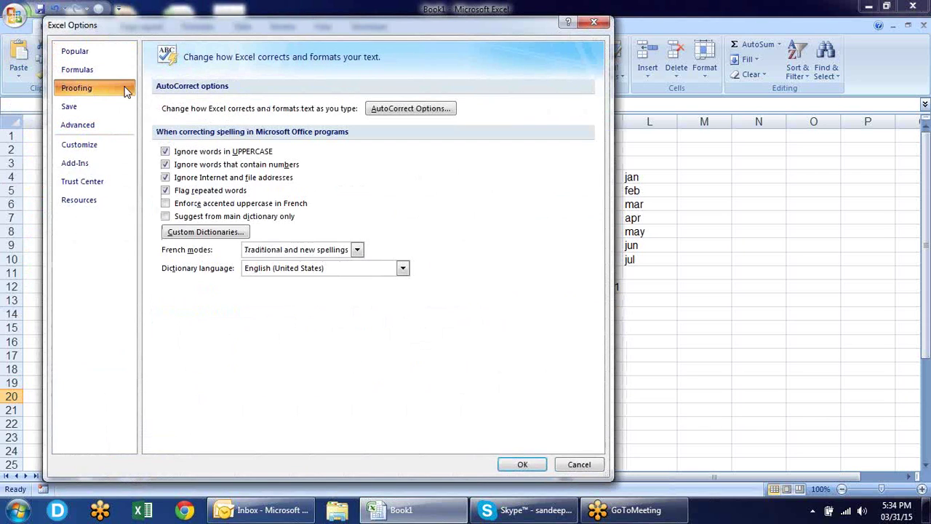
pyautogui.click(593, 27)
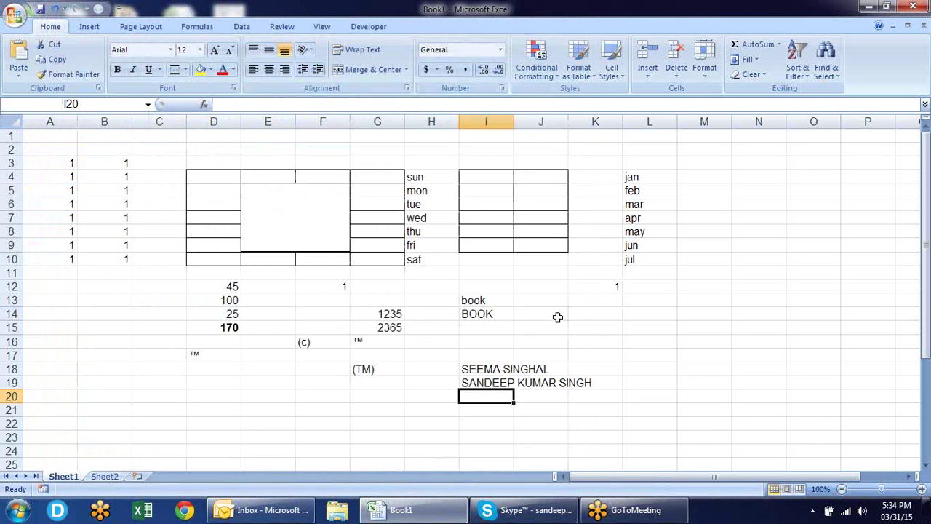
pyautogui.click(553, 317)
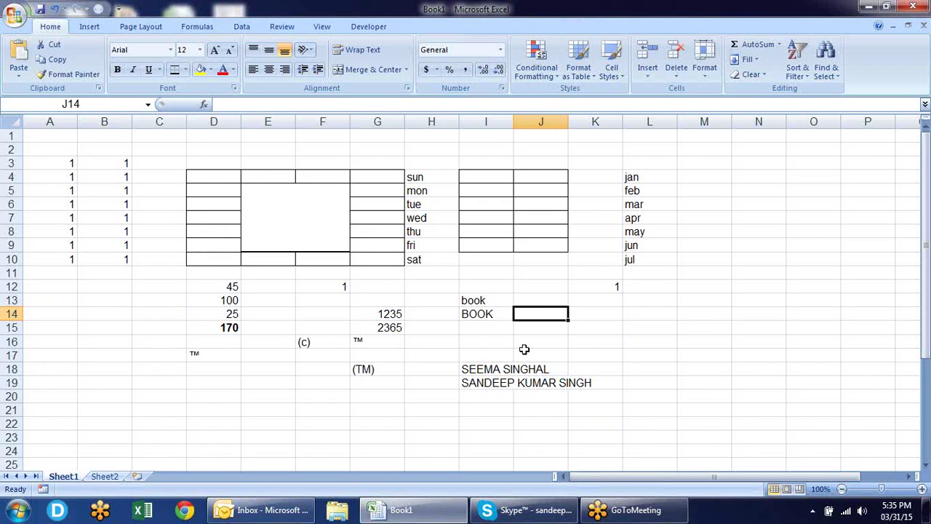
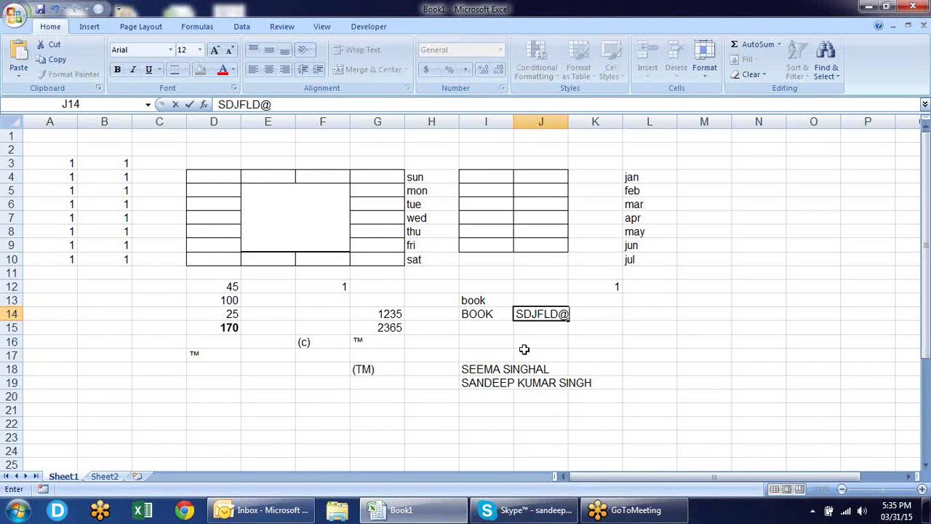
# Enter two e-mail addresses in J14 and J15, which become hyperlinks automatically.
pyautogui.press('Return')
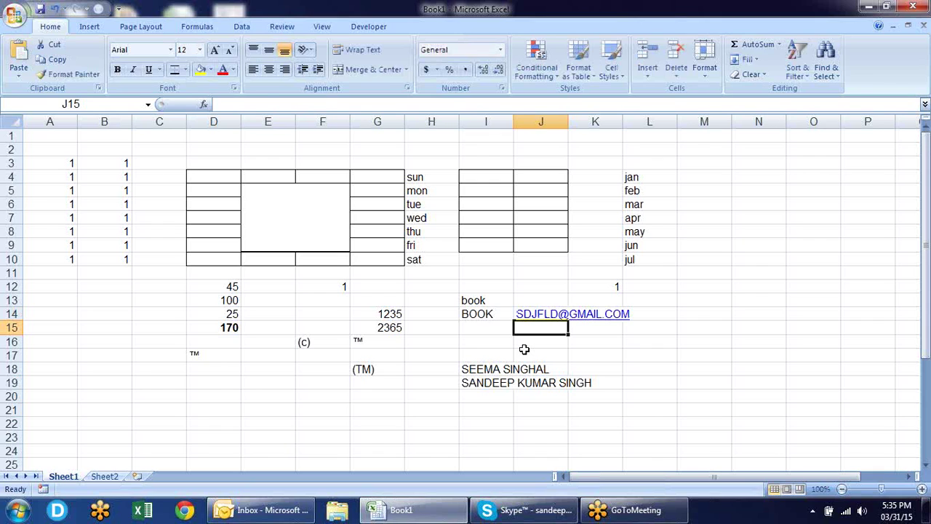
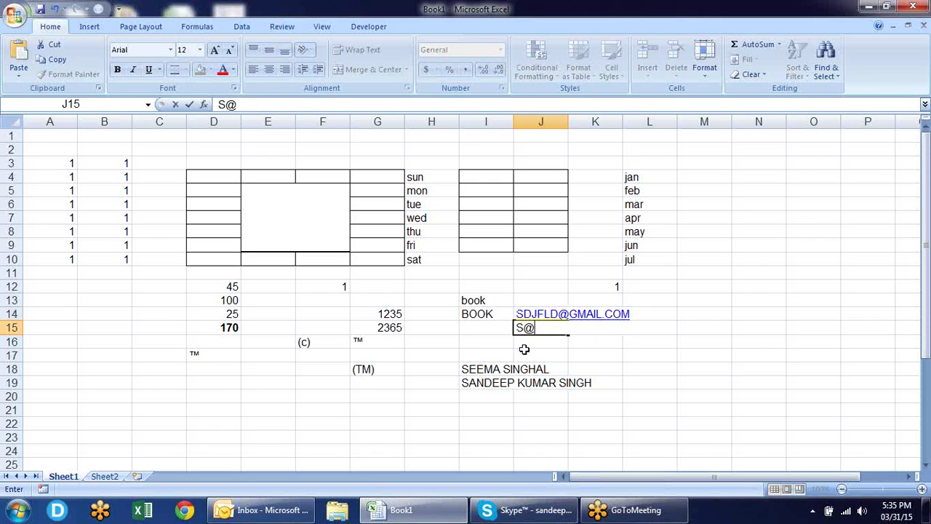
pyautogui.press('Return')
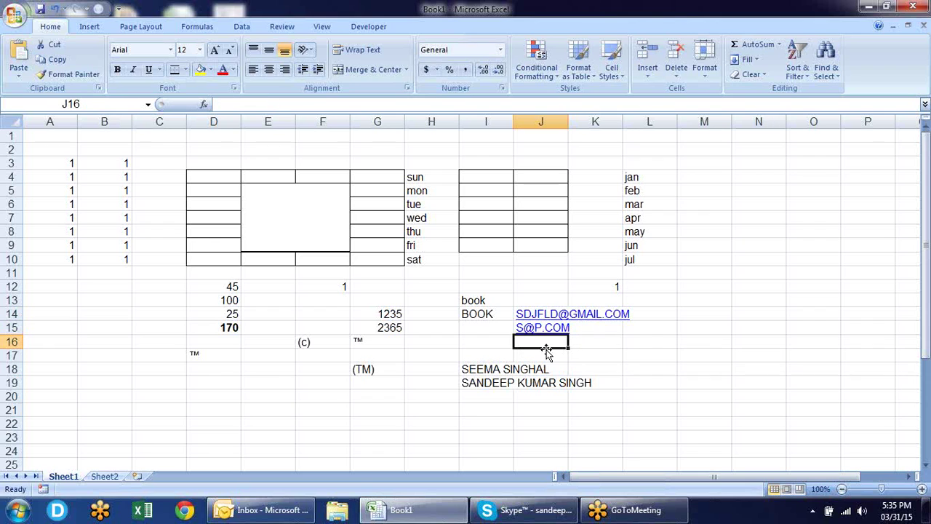
pyautogui.click(617, 355)
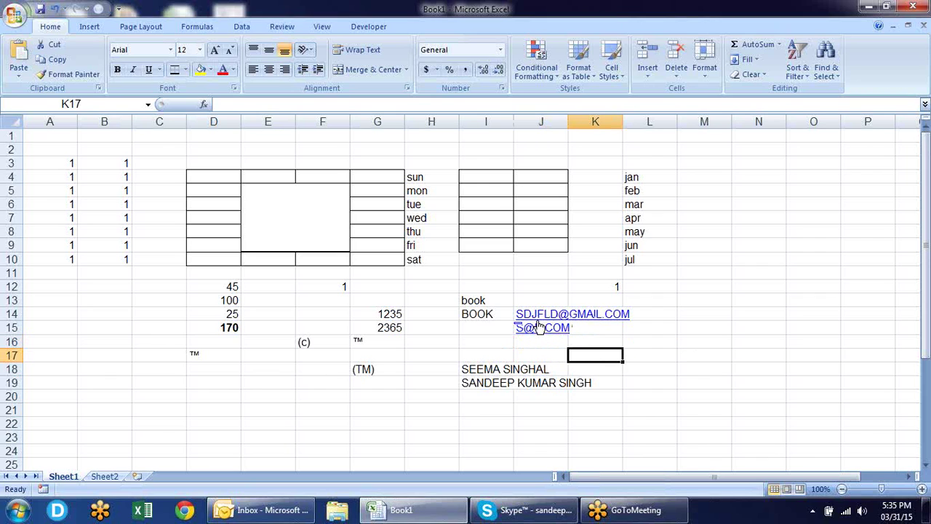
# Uncheck 'Internet and network paths with hyperlinks' under AutoFormat As You Type.
pyautogui.click(15, 14)
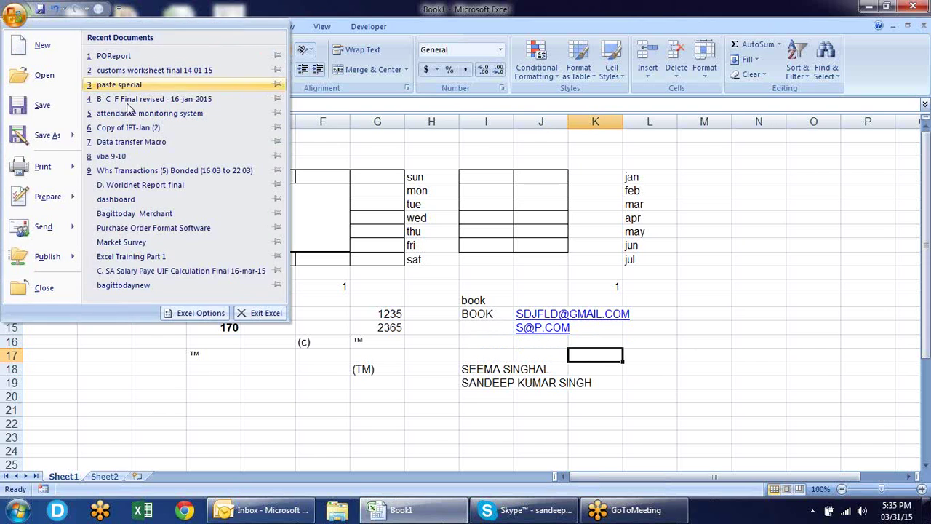
pyautogui.click(201, 313)
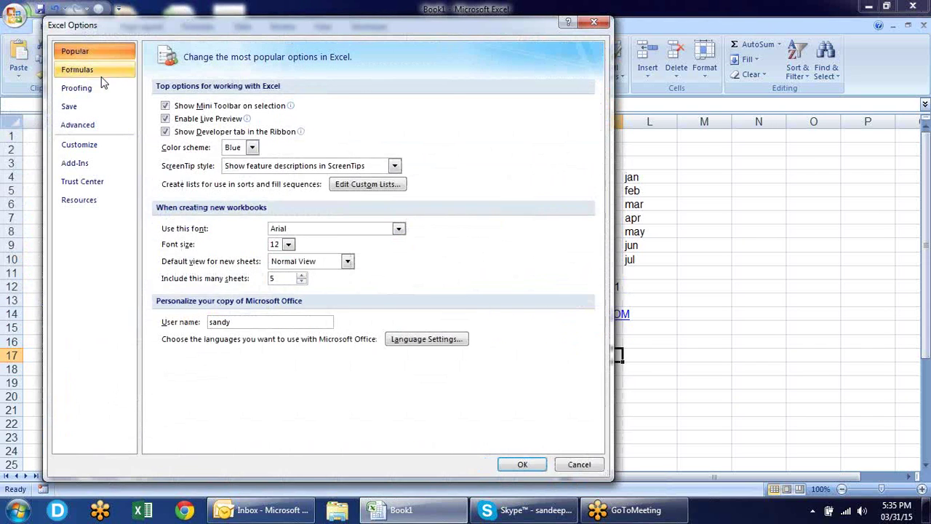
pyautogui.click(76, 87)
pyautogui.click(433, 112)
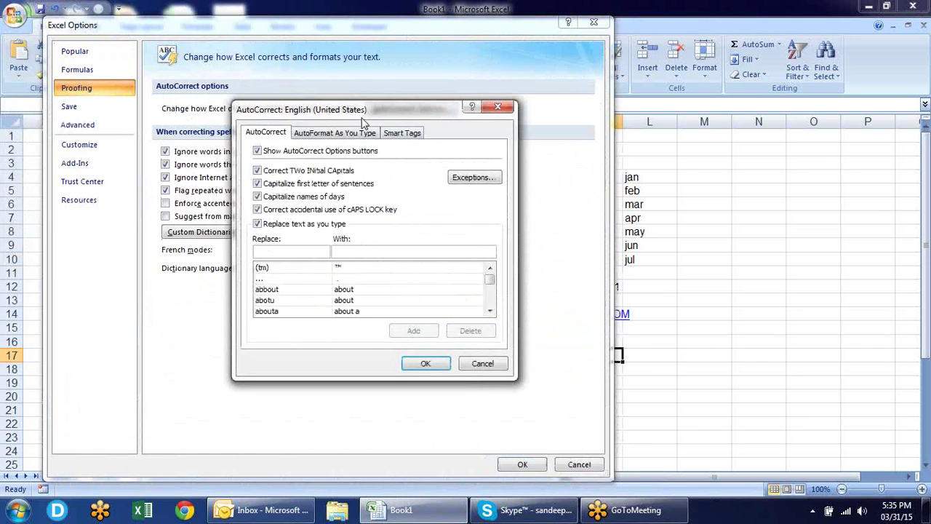
pyautogui.click(339, 136)
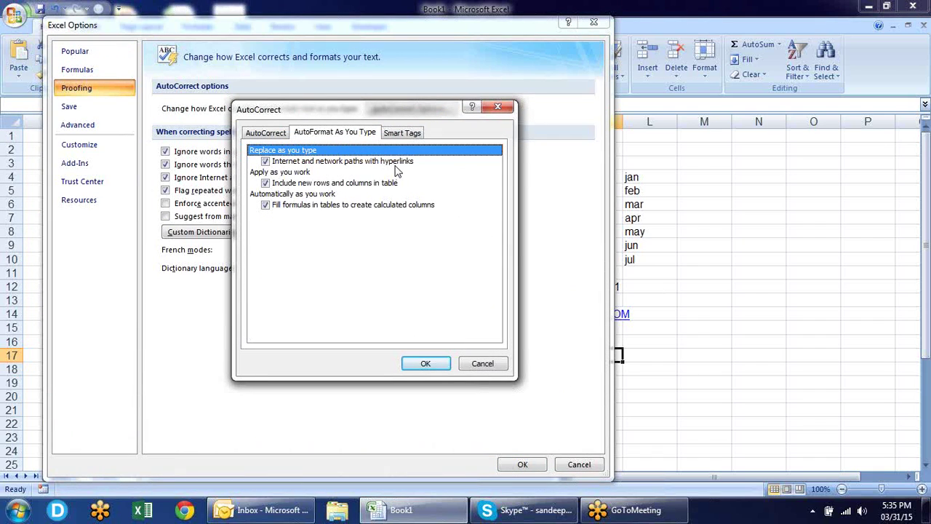
pyautogui.click(269, 166)
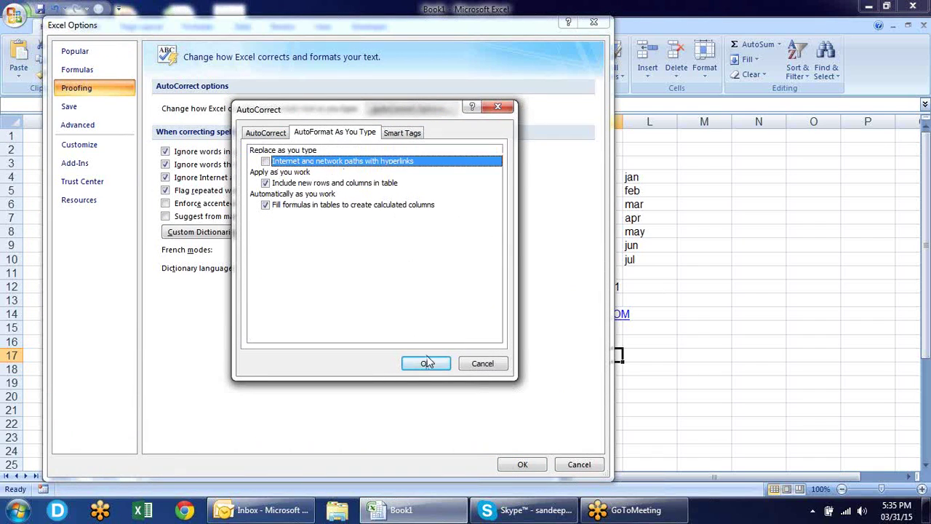
pyautogui.click(429, 363)
pyautogui.click(521, 463)
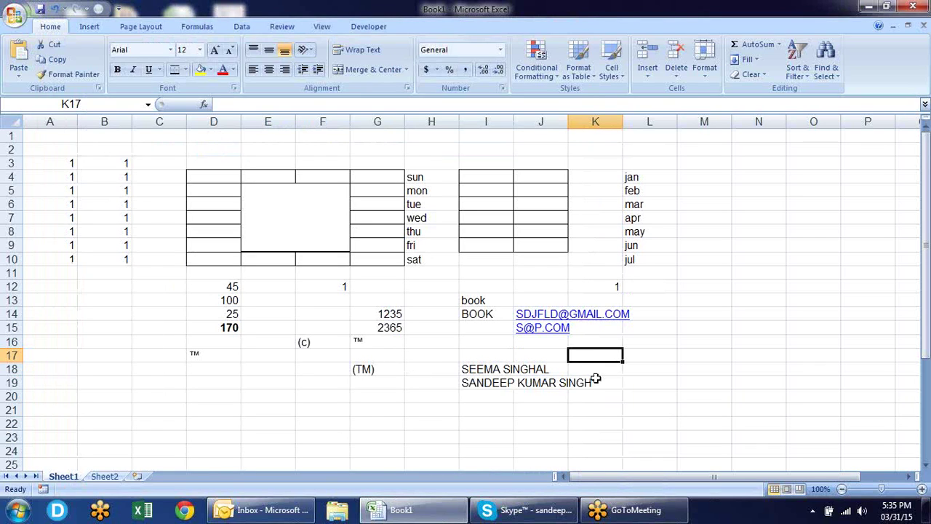
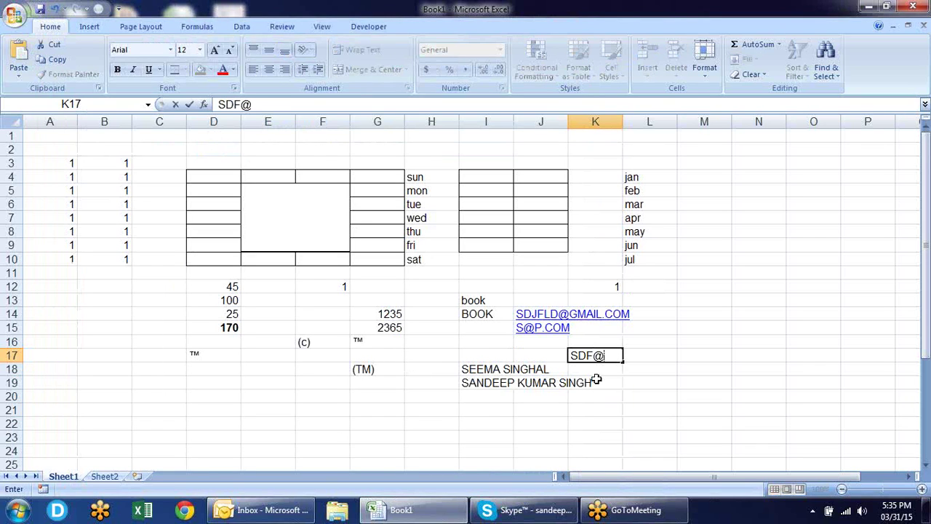
# Enter an e-mail address in K17 as plain text, then replace it with D.
pyautogui.press('Return')
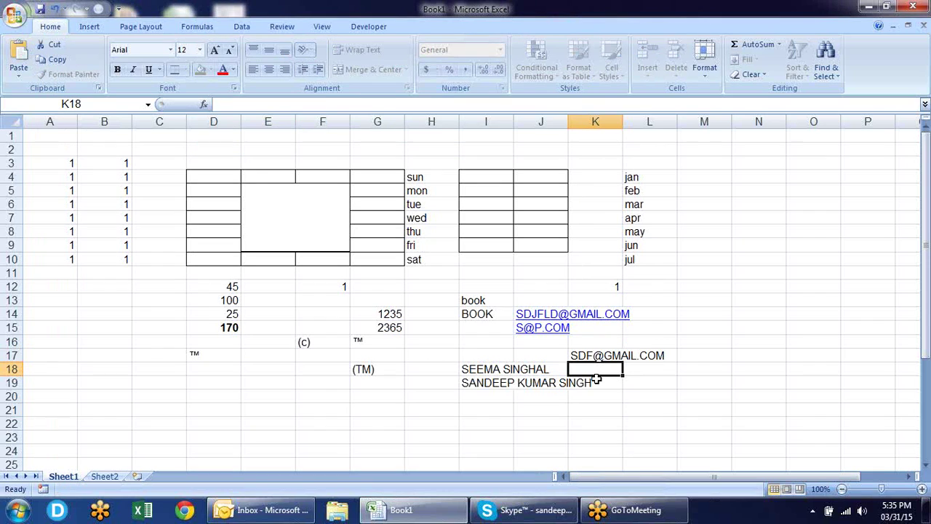
pyautogui.press('Up')
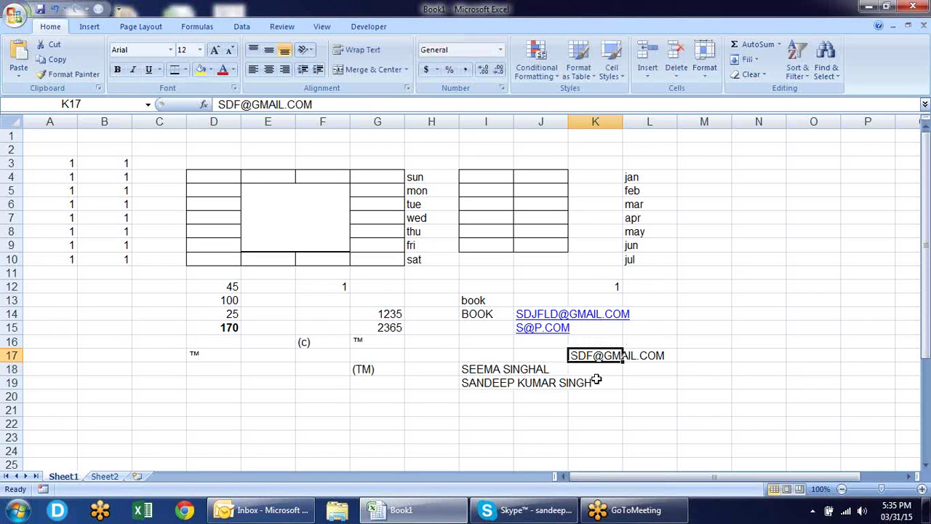
pyautogui.write('D')
pyautogui.press('Return')
pyautogui.press('Up')
pyautogui.press('Up')
pyautogui.press('Right')
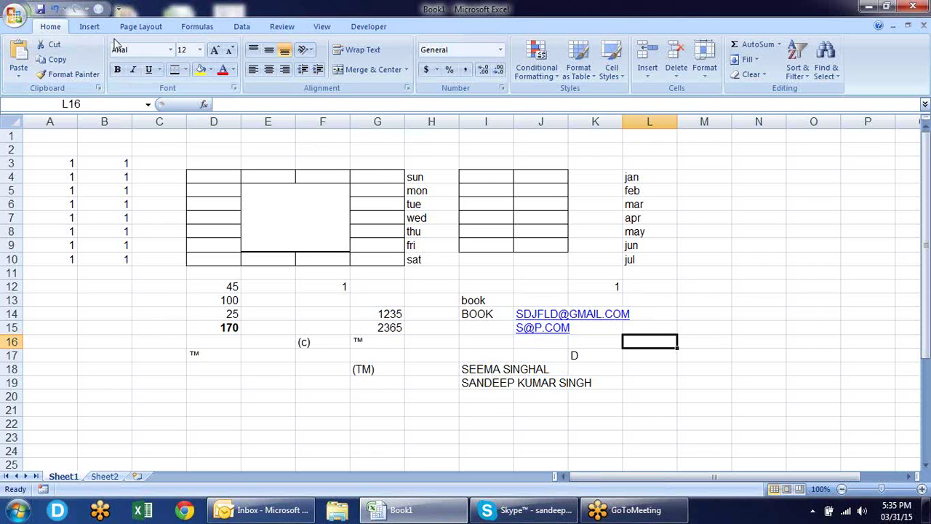
# Re-enable 'Internet and network paths with hyperlinks' under AutoCorrect's AutoFormat As You Type, then return to cell F18.
pyautogui.click(12, 16)
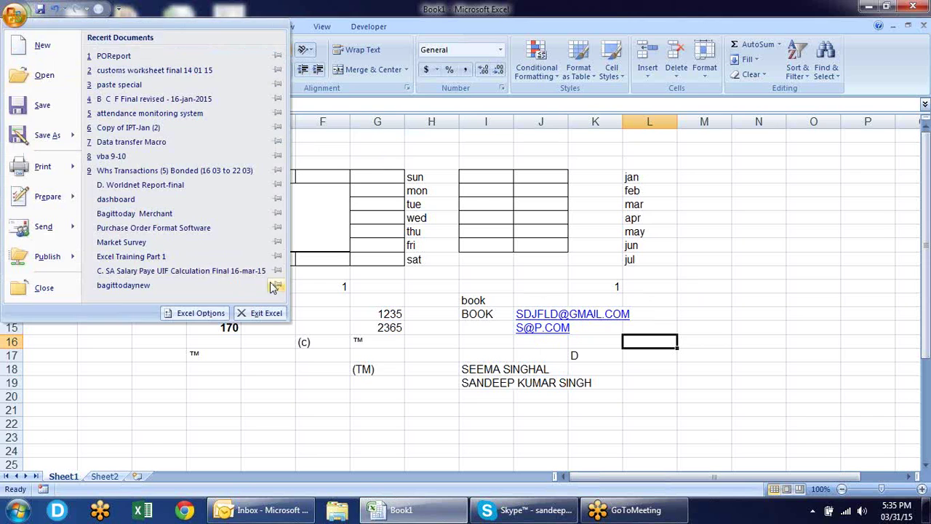
pyautogui.click(197, 313)
pyautogui.click(93, 88)
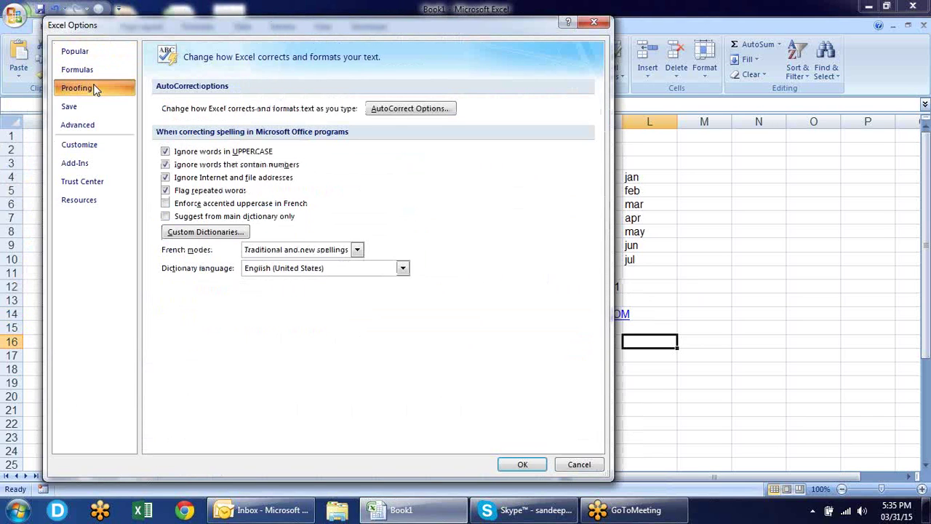
pyautogui.click(407, 109)
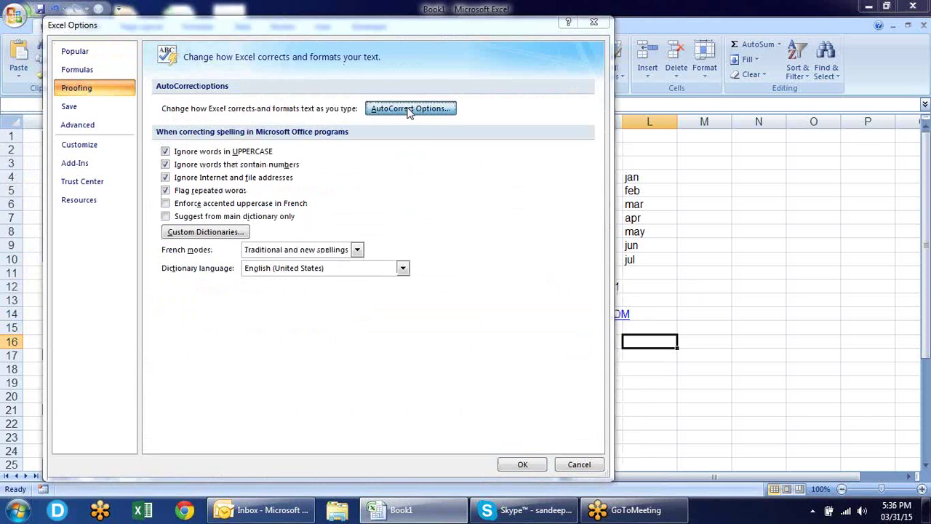
pyautogui.click(293, 164)
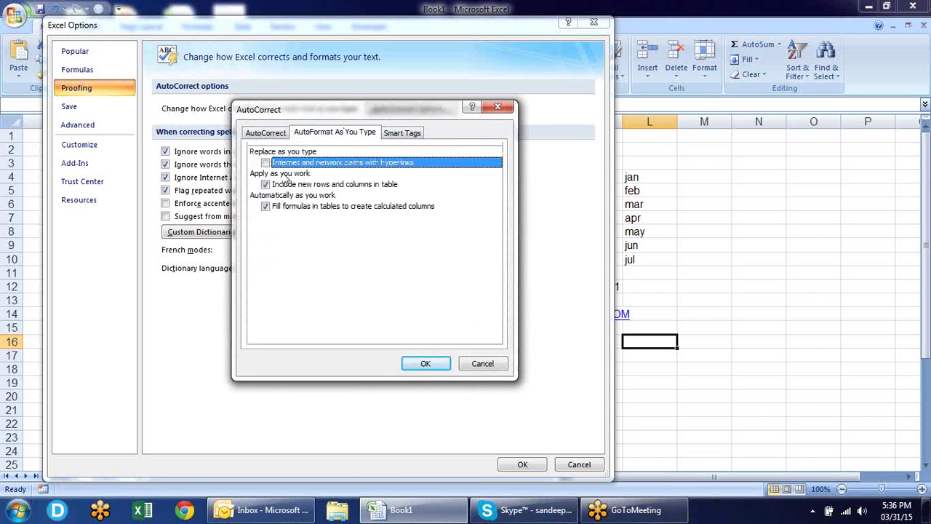
pyautogui.click(265, 162)
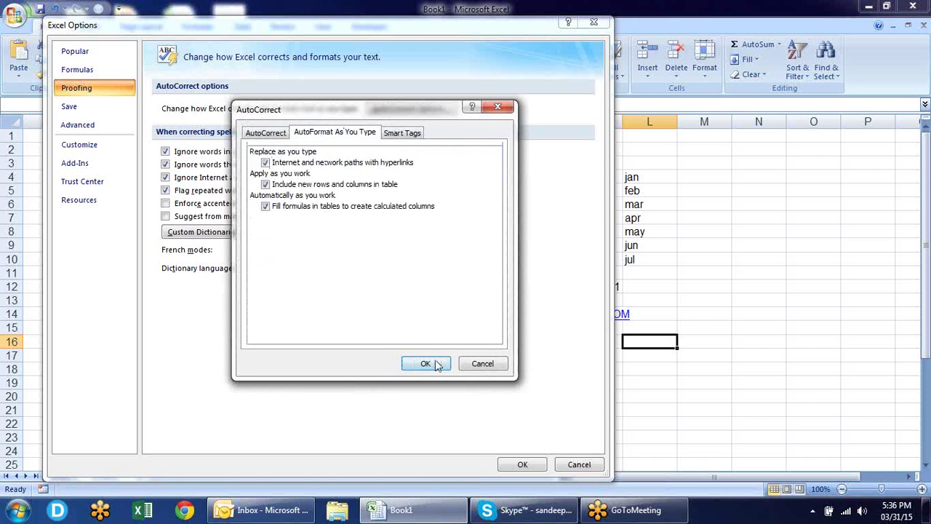
pyautogui.click(425, 363)
pyautogui.click(523, 463)
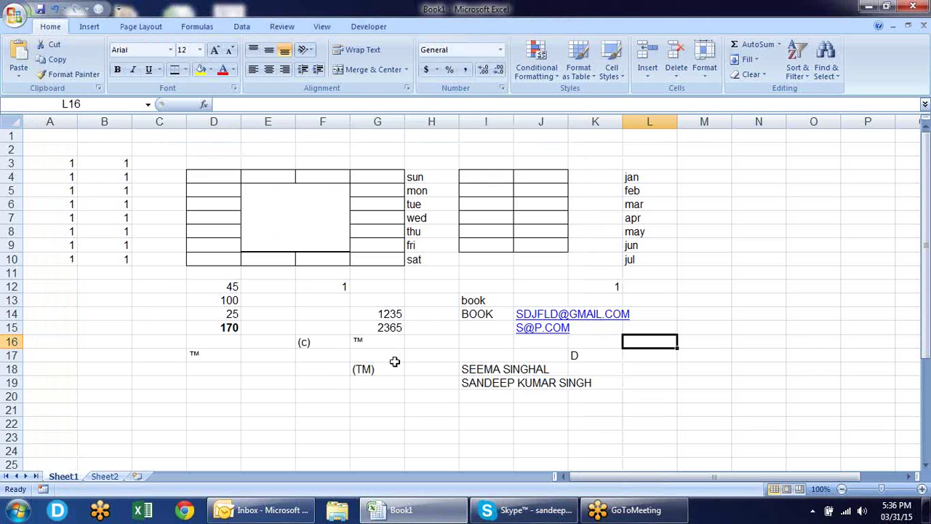
pyautogui.click(325, 371)
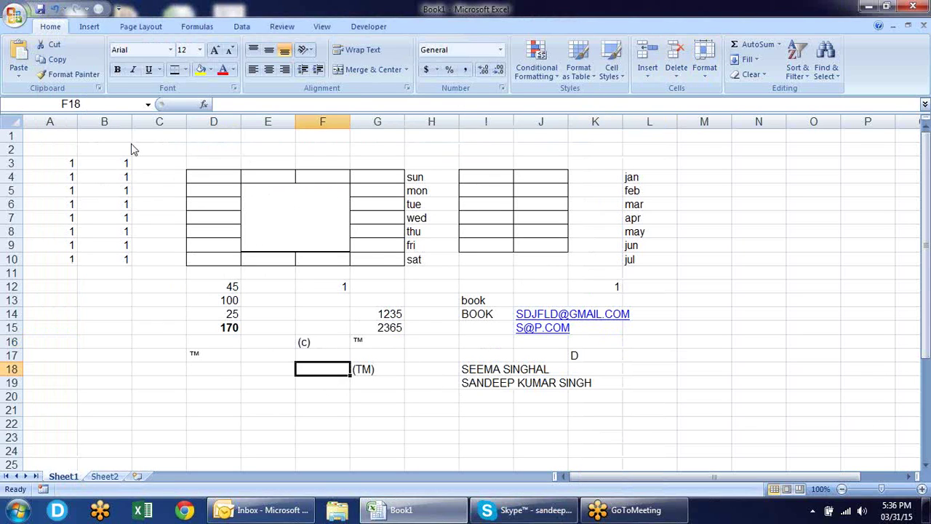
pyautogui.click(14, 16)
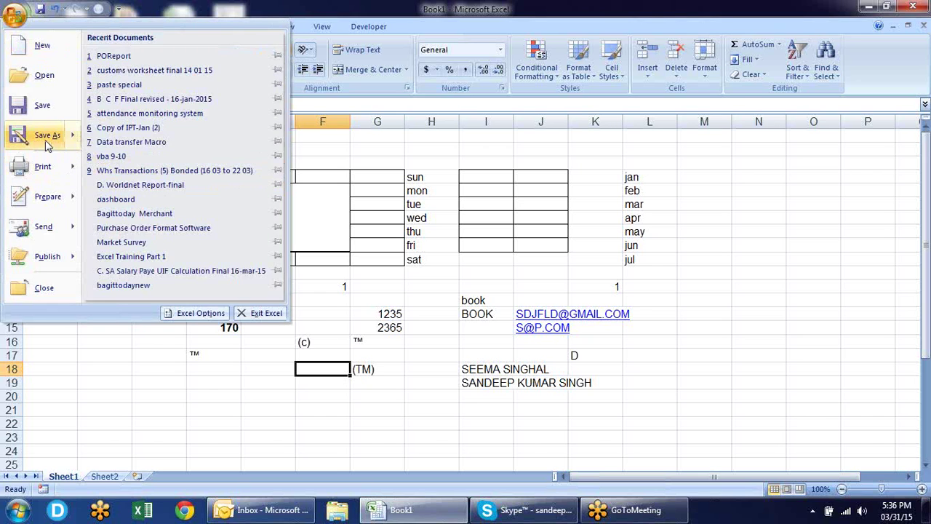
pyautogui.click(45, 140)
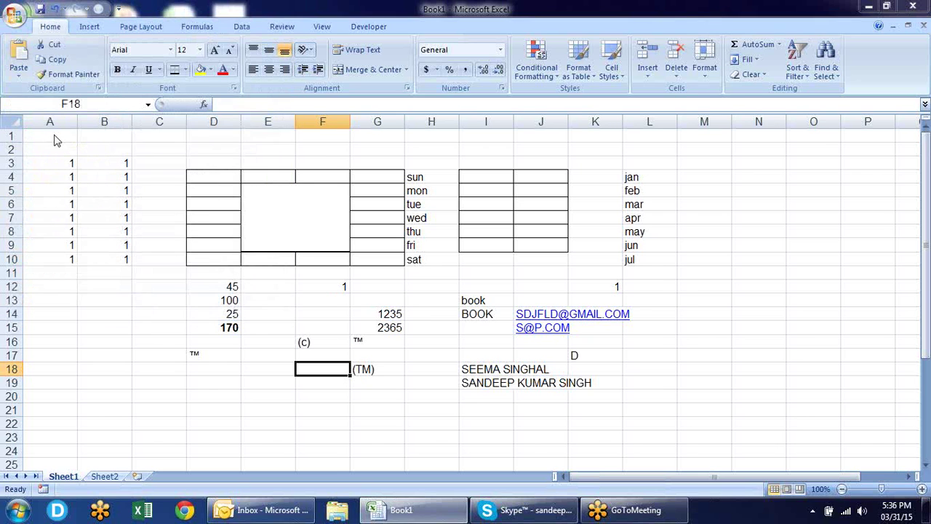
pyautogui.moveTo(412, 109); pyautogui.dragTo(337, 116)
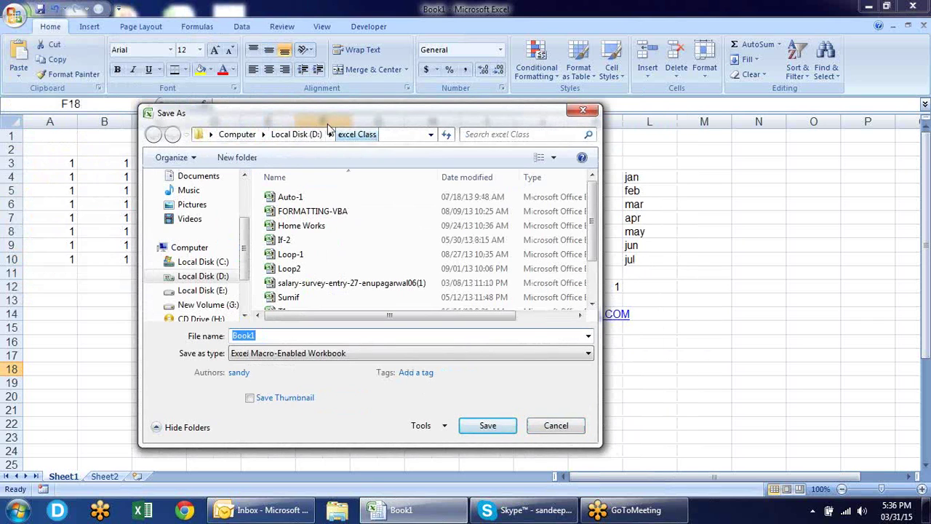
pyautogui.click(378, 138)
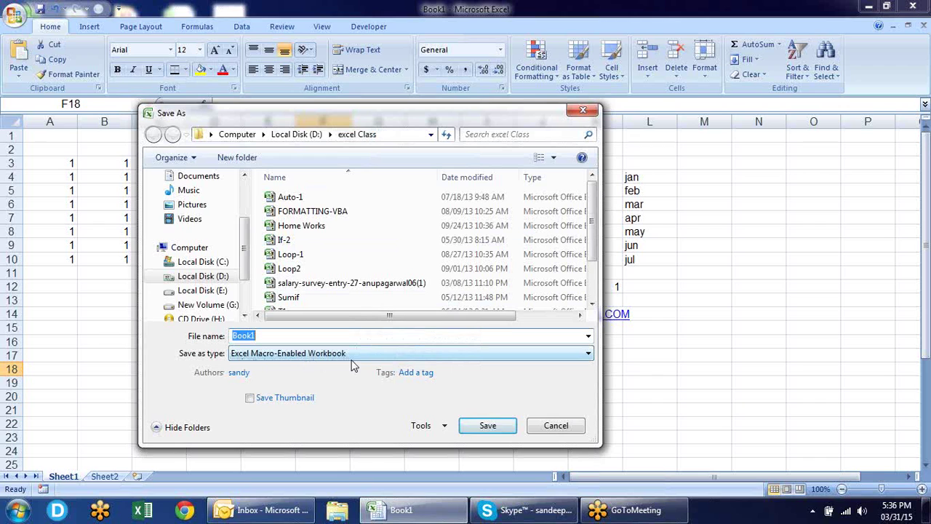
pyautogui.click(587, 354)
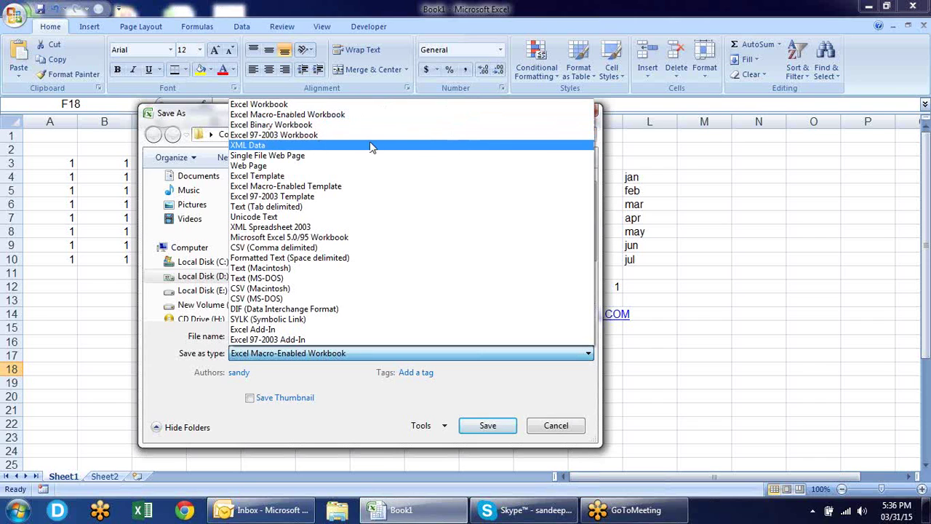
pyautogui.click(520, 398)
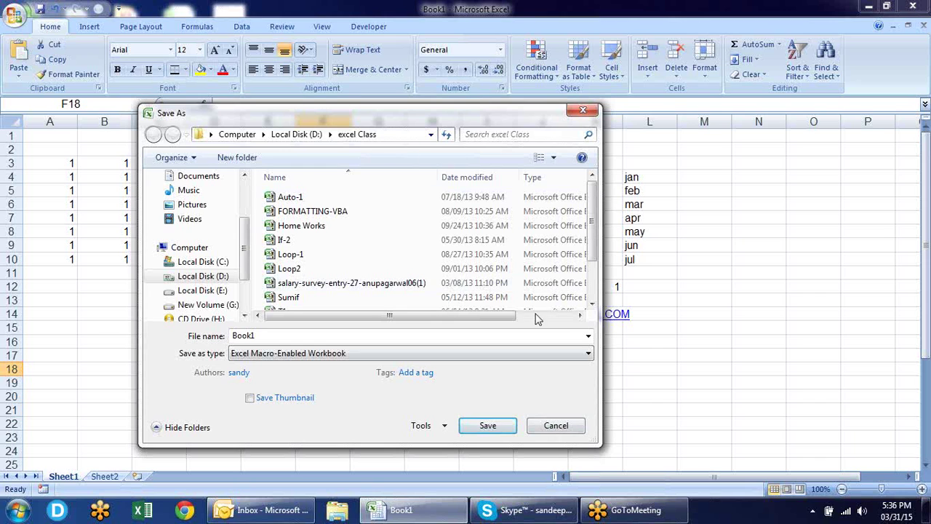
pyautogui.click(559, 426)
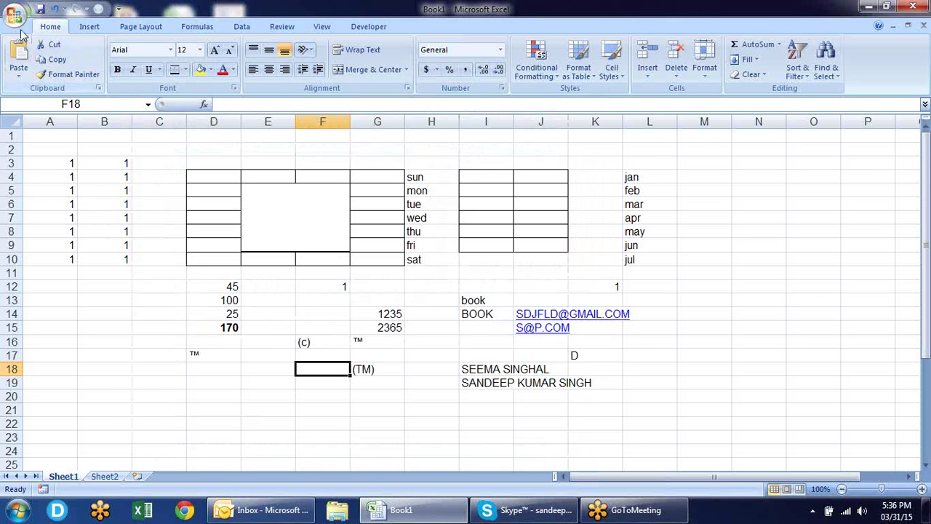
# In Excel Options > Save, keep Excel Macro-Enabled Workbook as the default save format.
pyautogui.click(15, 14)
pyautogui.click(193, 312)
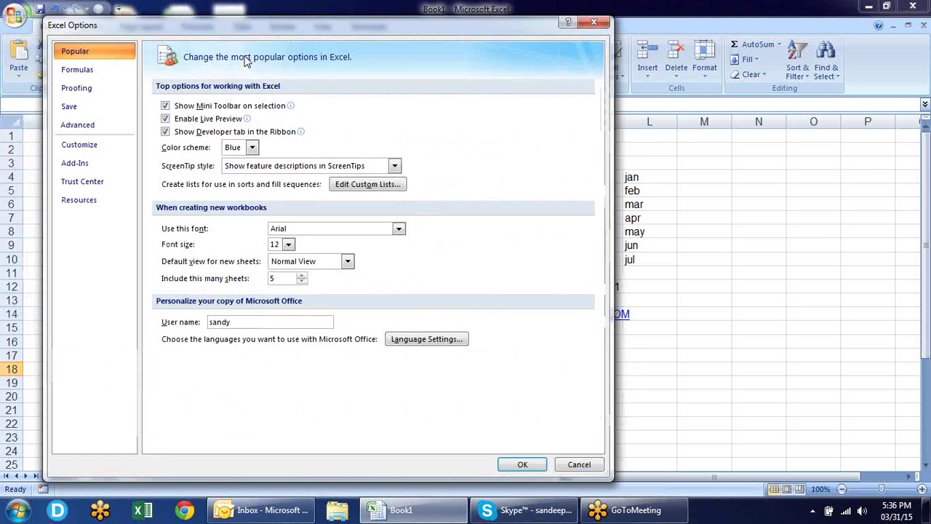
pyautogui.click(99, 110)
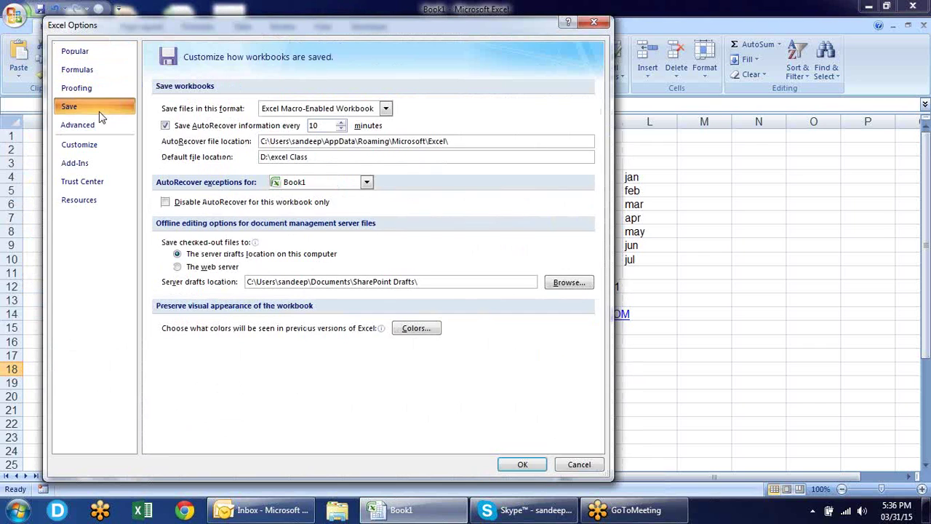
pyautogui.click(385, 108)
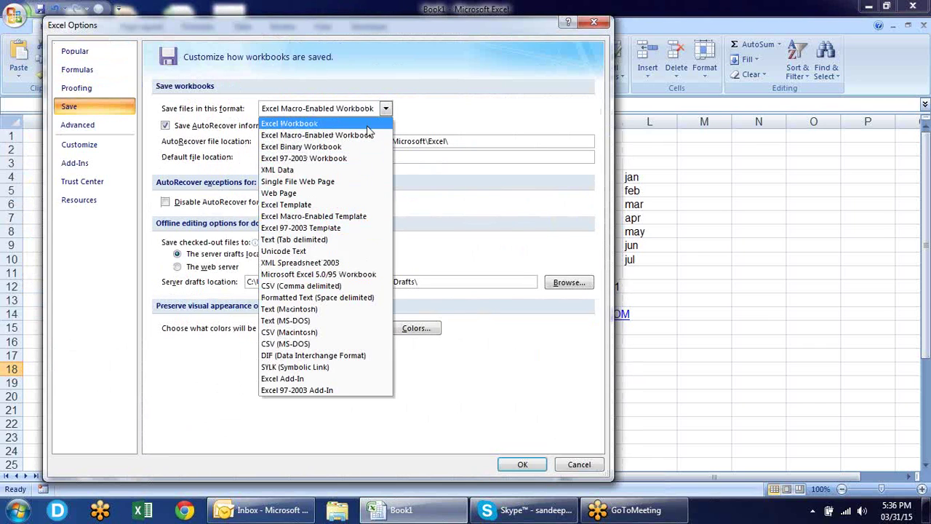
pyautogui.click(370, 135)
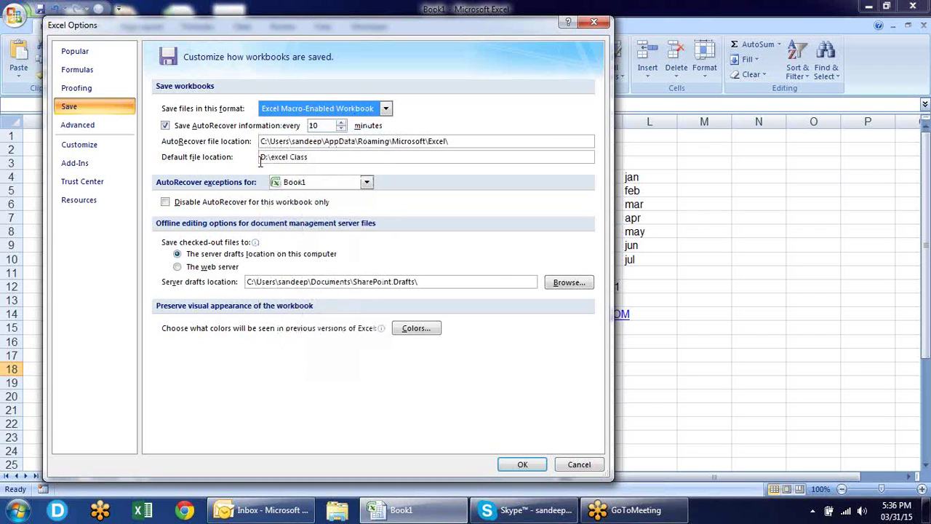
# Select the D:\excel Class default file location text, then bring up Windows Explorer.
pyautogui.moveTo(354, 158); pyautogui.dragTo(239, 157)
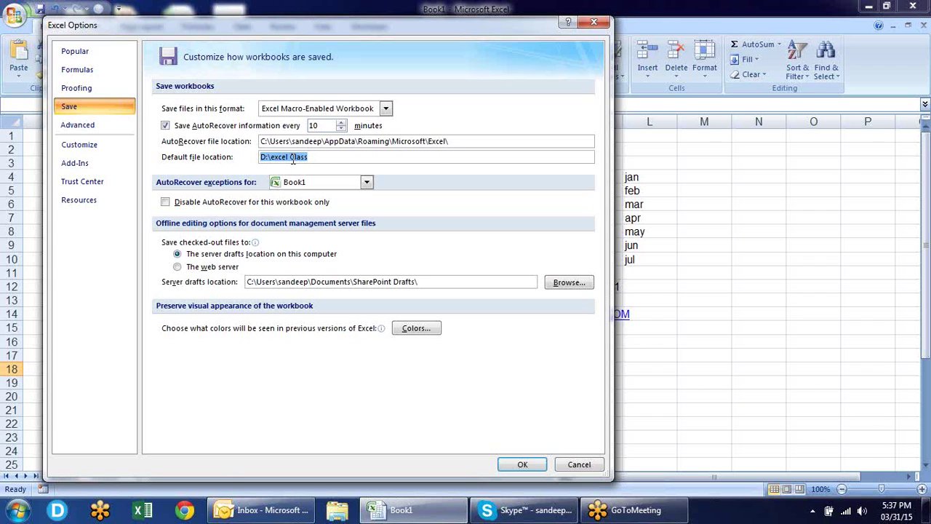
pyautogui.click(336, 159)
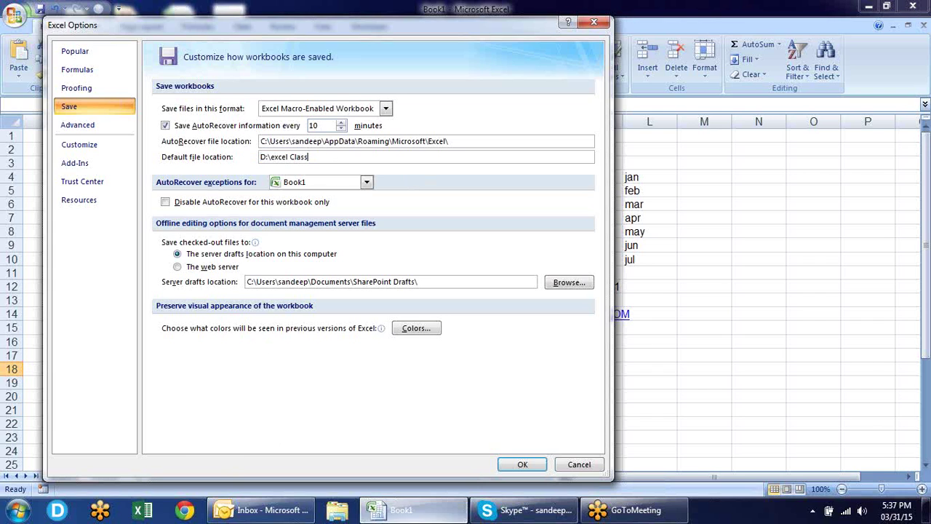
pyautogui.click(336, 509)
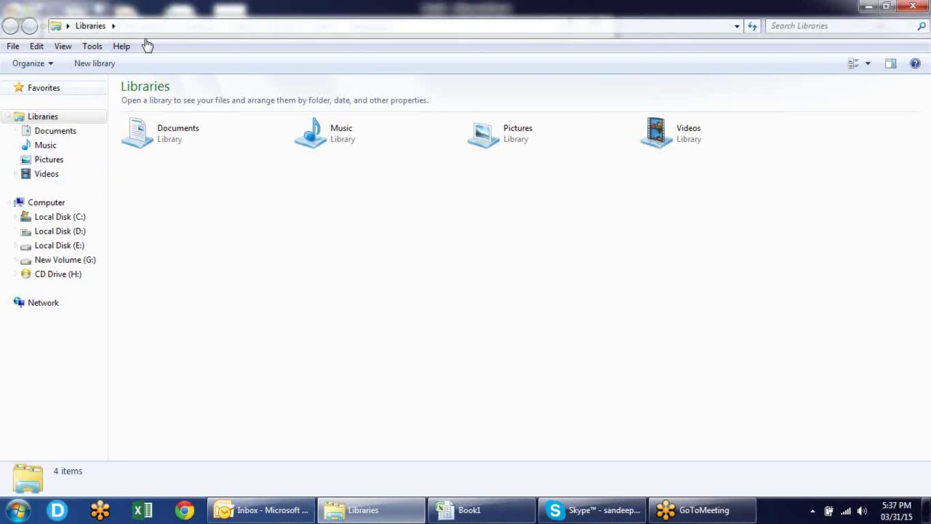
# Browse in Windows Explorer through Local Disk (C:) to the Users folder.
pyautogui.click(67, 26)
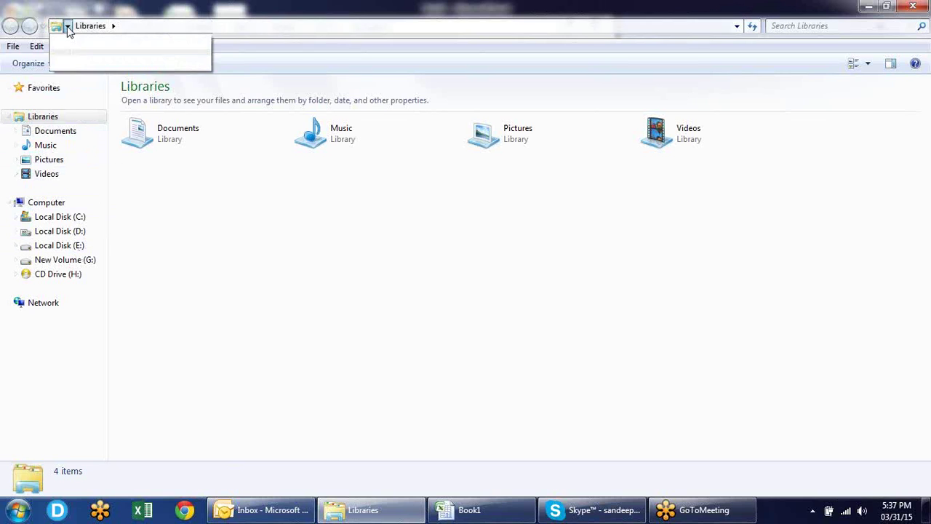
pyautogui.click(71, 45)
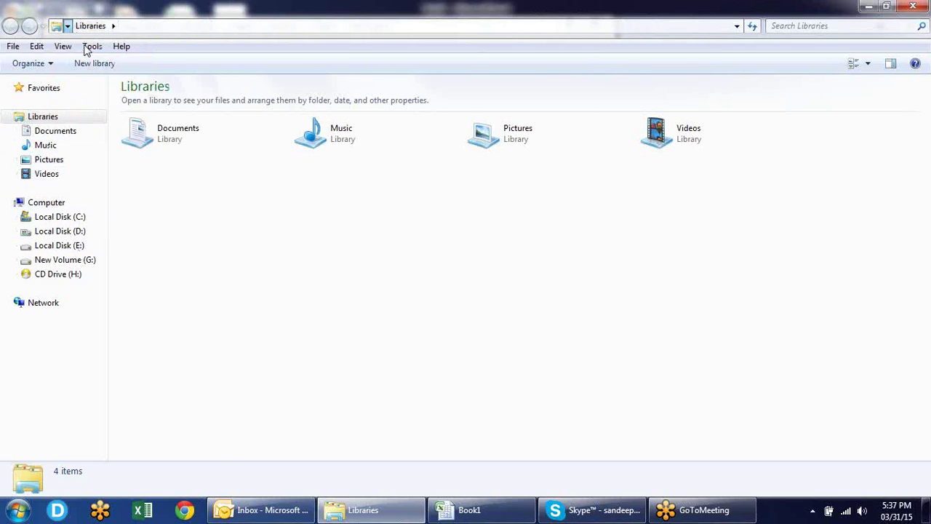
pyautogui.click(195, 27)
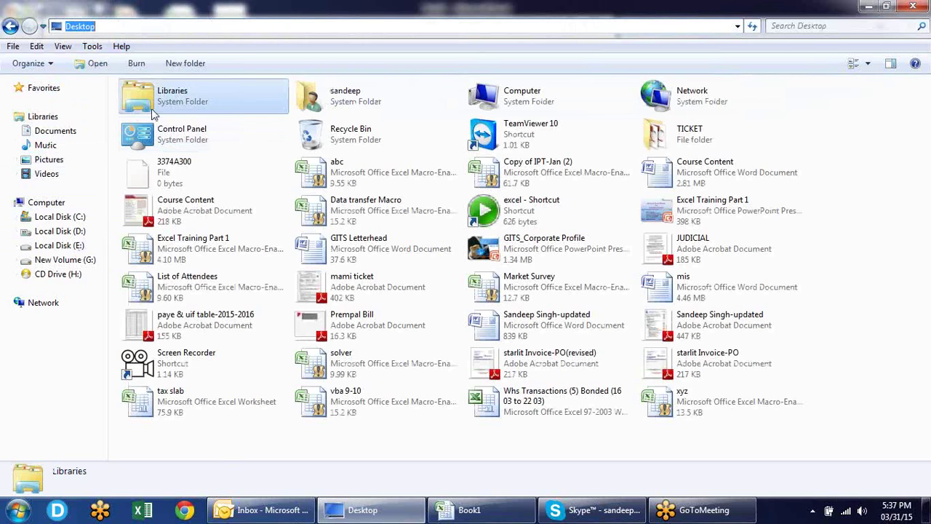
pyautogui.click(76, 219)
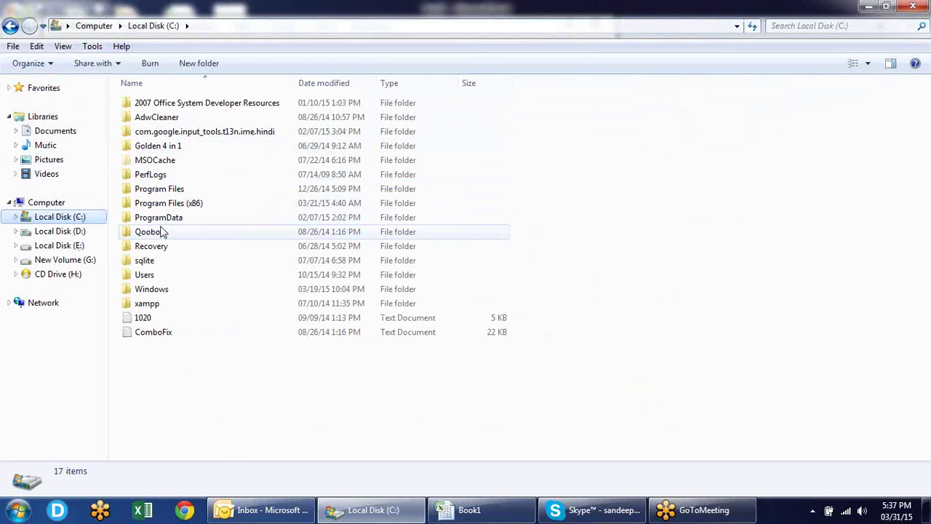
pyautogui.click(178, 204)
pyautogui.press('u')
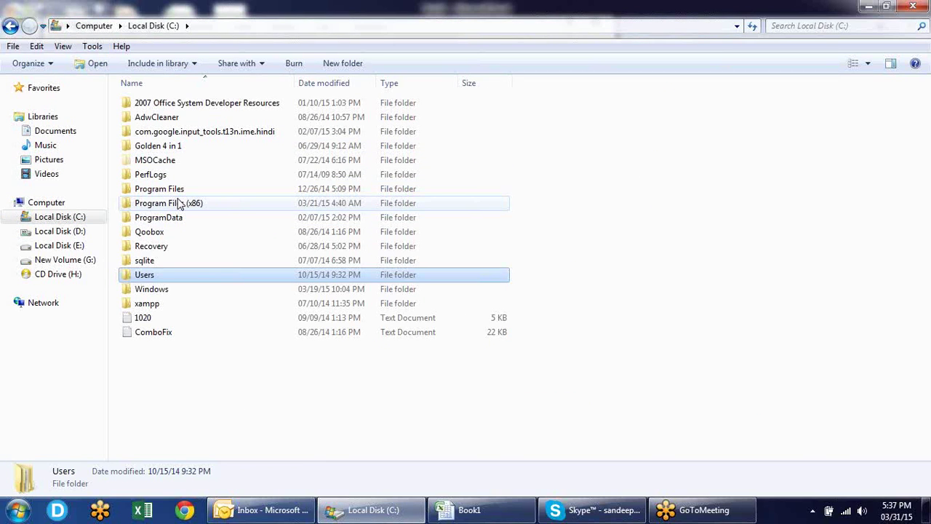
pyautogui.press('Return')
# Open your user folder's Desktop, copy its full path, and switch back to Excel.
pyautogui.doubleClick(150, 146)
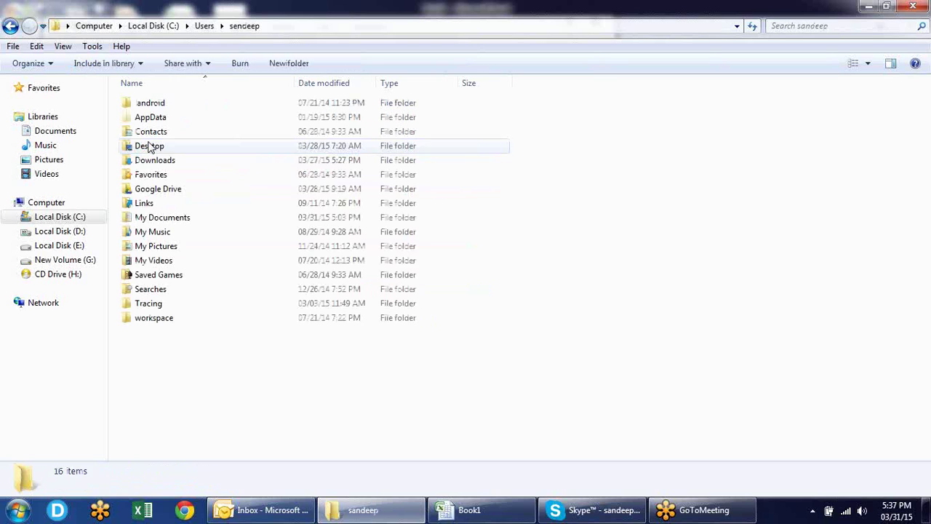
pyautogui.doubleClick(150, 145)
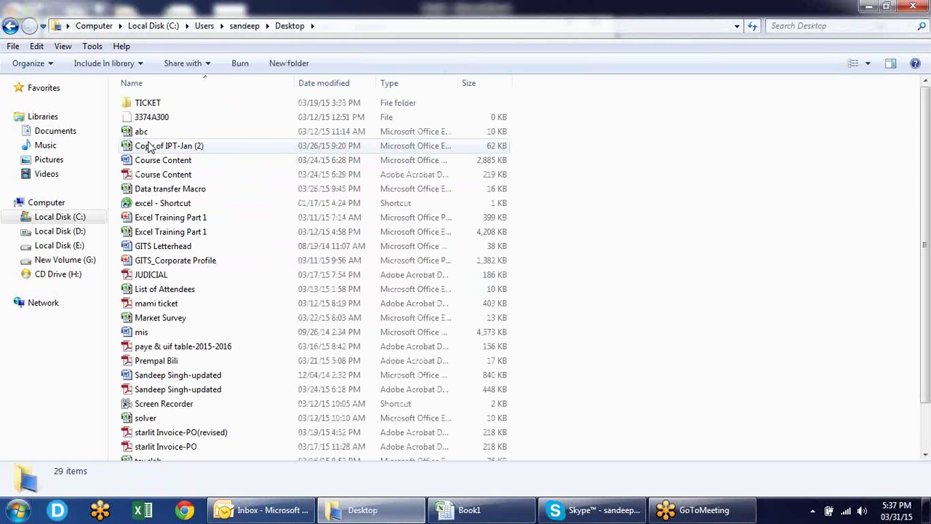
pyautogui.click(362, 26)
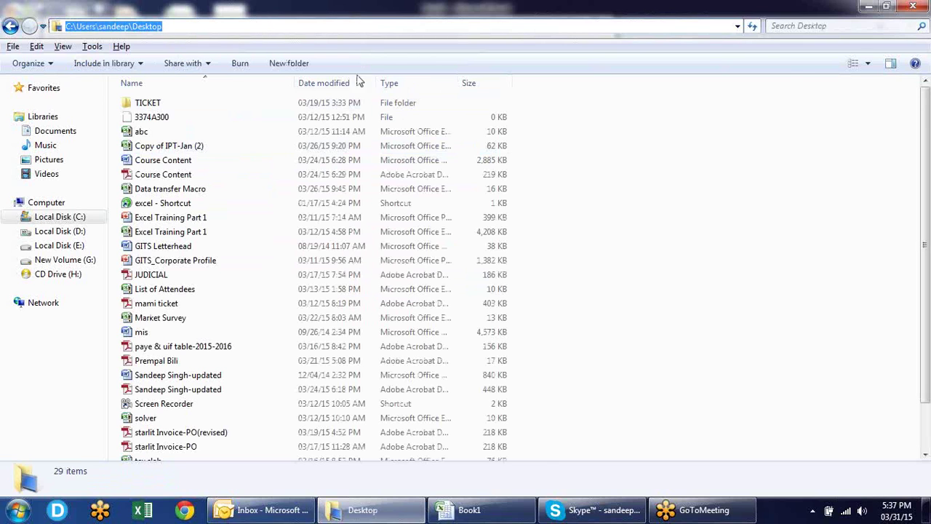
pyautogui.hotkey('alt', 'Tab')
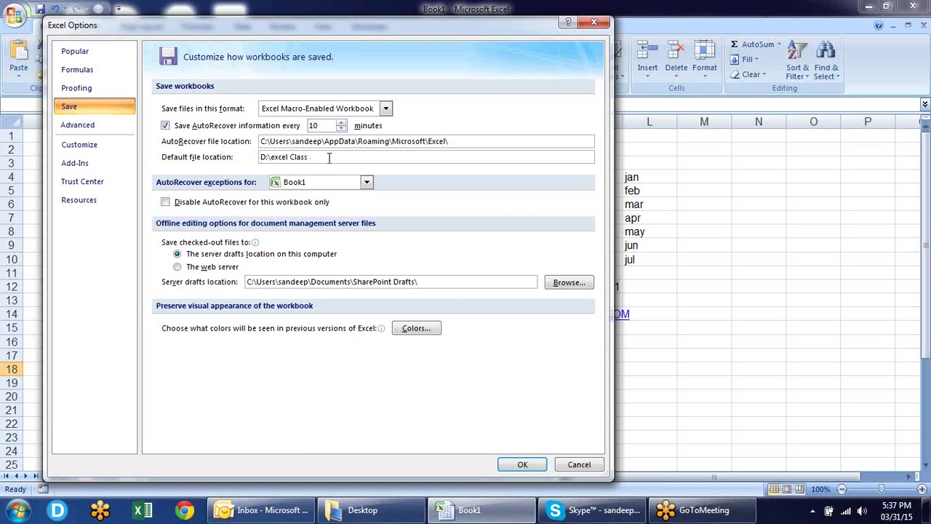
# Replace D:\excel Class with the pasted Desktop path, then verify the save dialog opens on Desktop.
pyautogui.moveTo(329, 157); pyautogui.dragTo(87, 163)
pyautogui.write('C:\\Users\\sandeep\\Desktop')
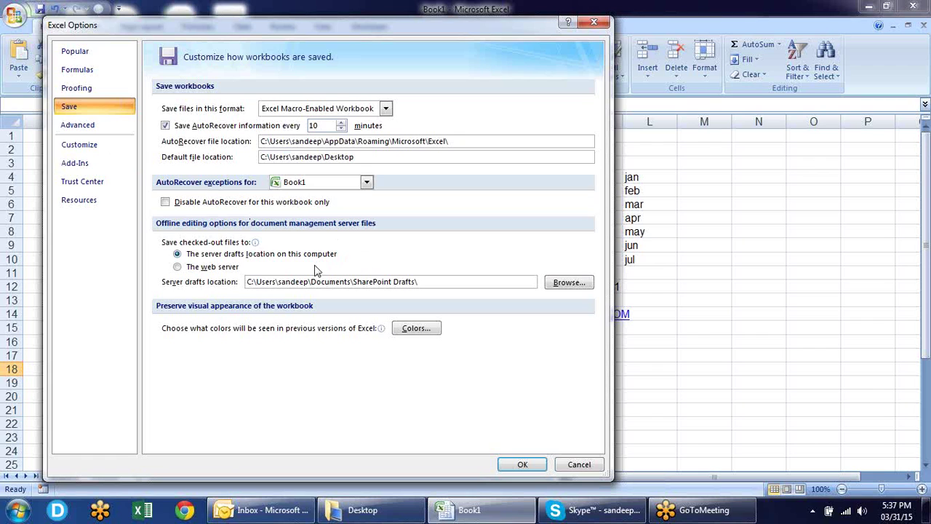
pyautogui.click(522, 464)
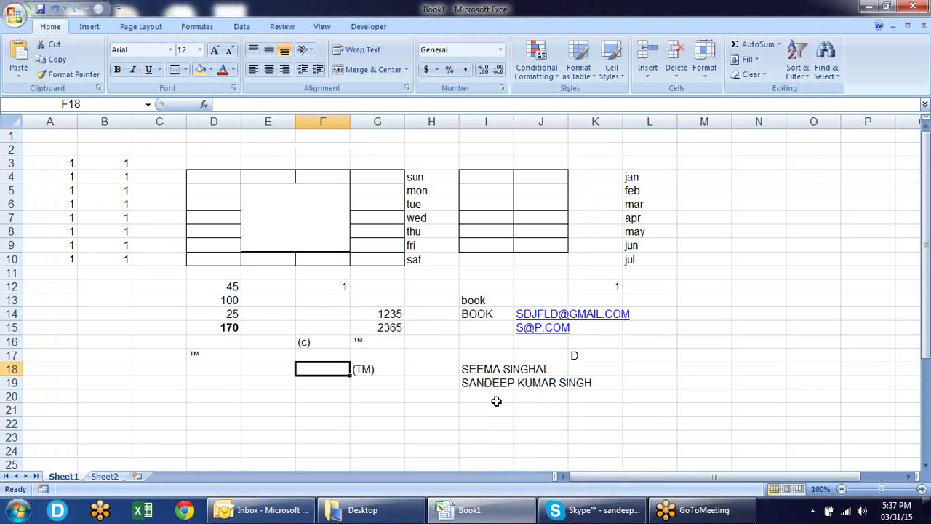
pyautogui.hotkey('ctrl', 's')
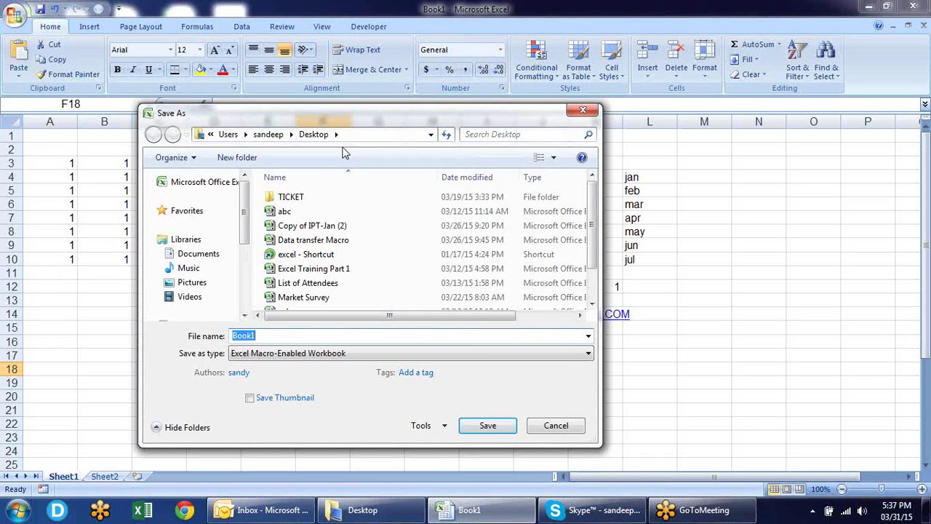
pyautogui.click(564, 429)
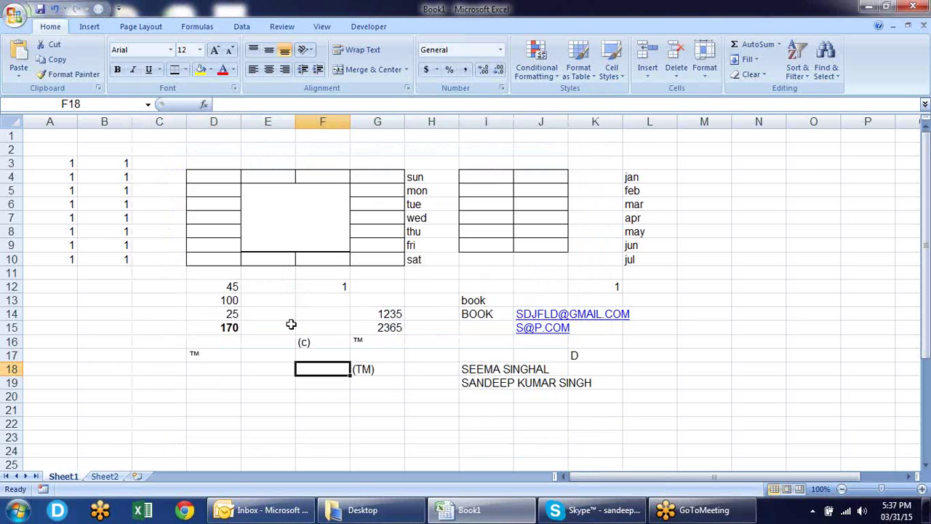
# Reopen Excel Options > Save and point out the AutoRecover path and the Desktop default file location.
pyautogui.click(22, 14)
pyautogui.click(199, 313)
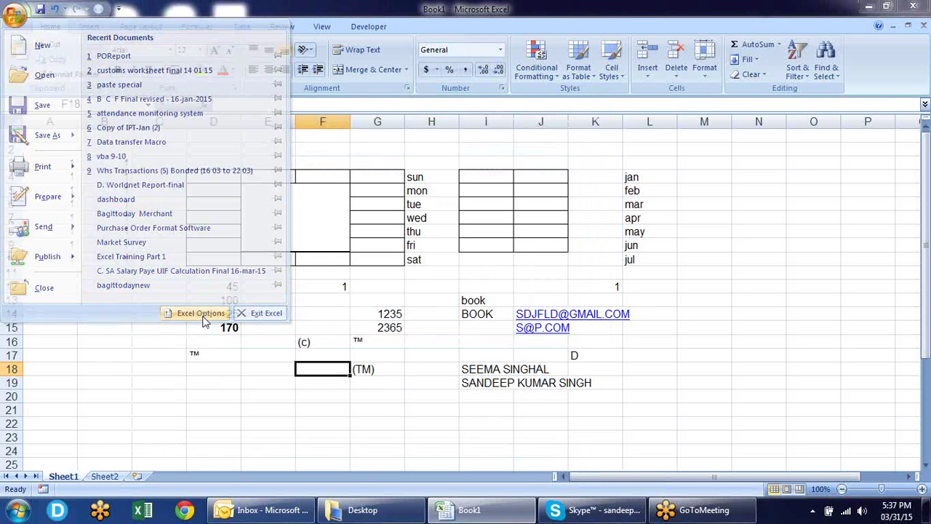
pyautogui.click(110, 106)
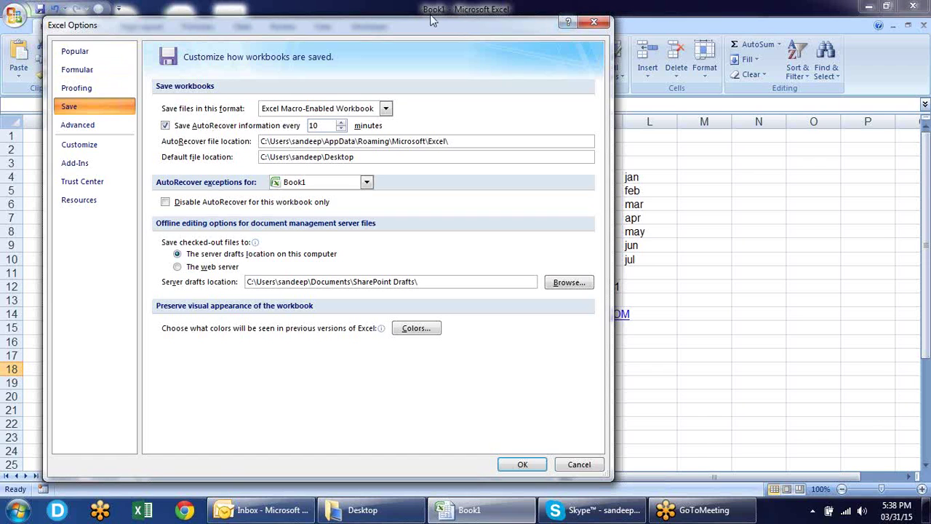
pyautogui.moveTo(430, 20); pyautogui.dragTo(579, 38)
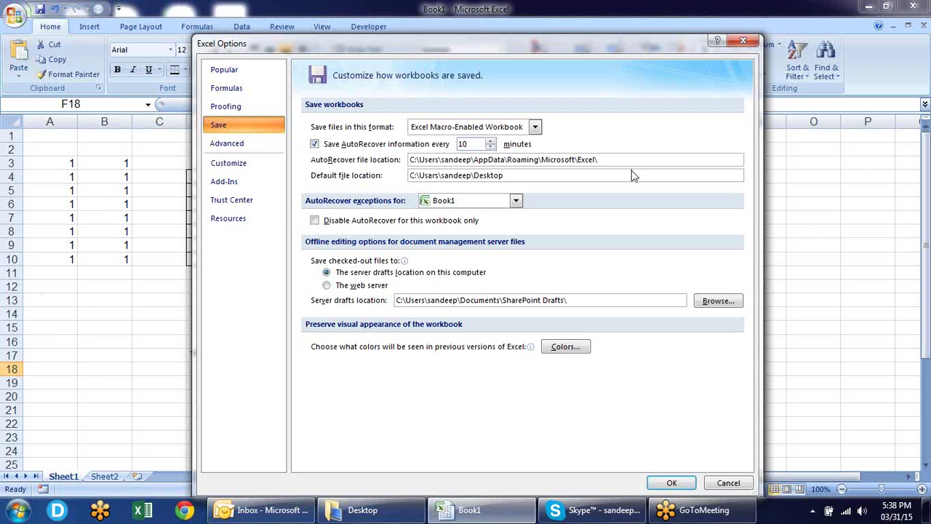
pyautogui.moveTo(632, 163); pyautogui.dragTo(396, 159)
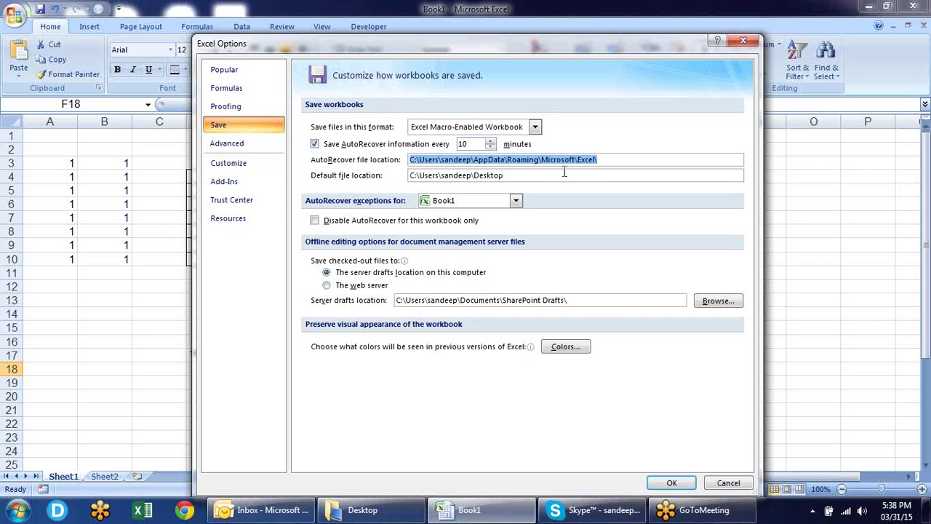
pyautogui.click(614, 161)
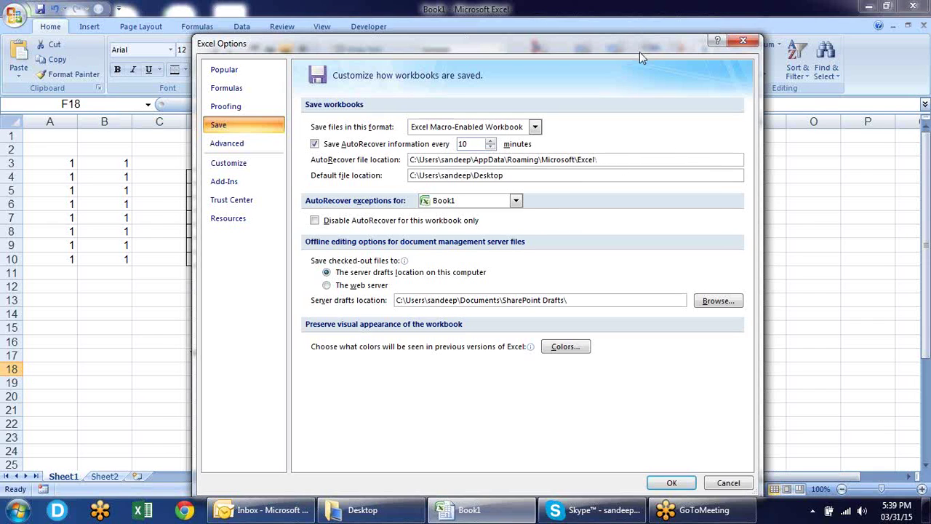
# Disable AutoRecover for this workbook only, choosing Book1 as the AutoRecover exception.
pyautogui.moveTo(639, 52); pyautogui.dragTo(603, 45)
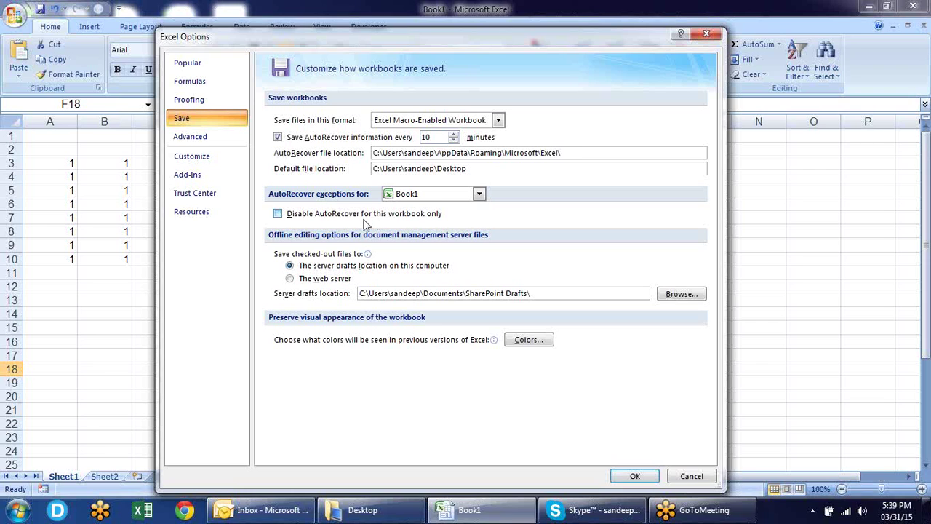
pyautogui.click(284, 214)
pyautogui.click(479, 194)
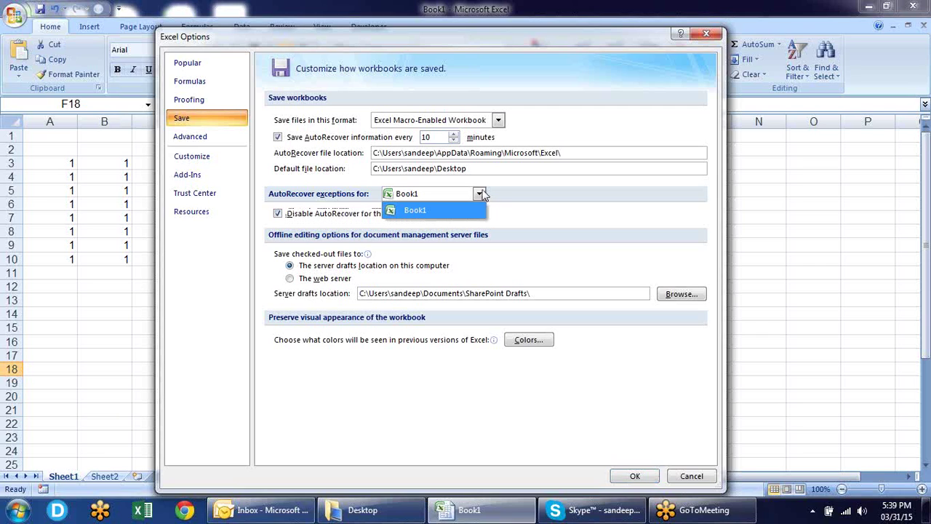
pyautogui.click(438, 211)
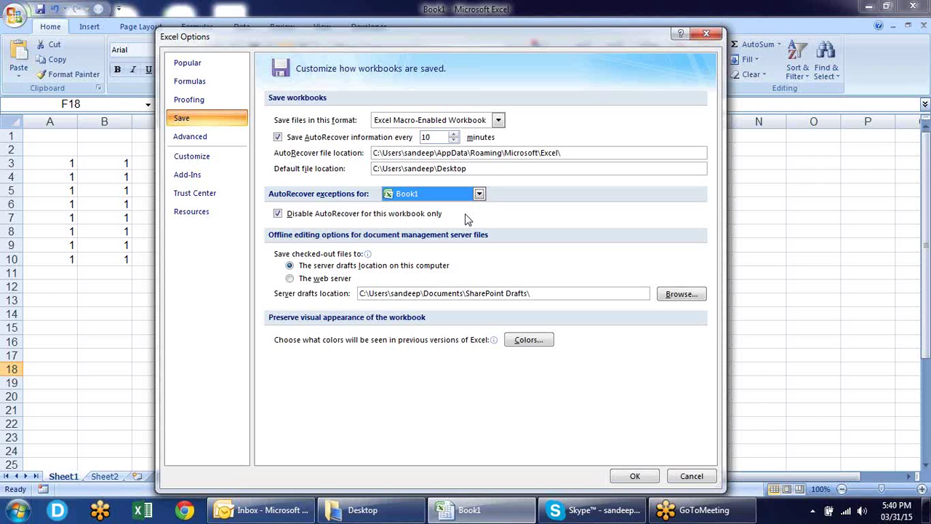
# Make the selection move Up after pressing Enter, then test it in column H.
pyautogui.click(235, 141)
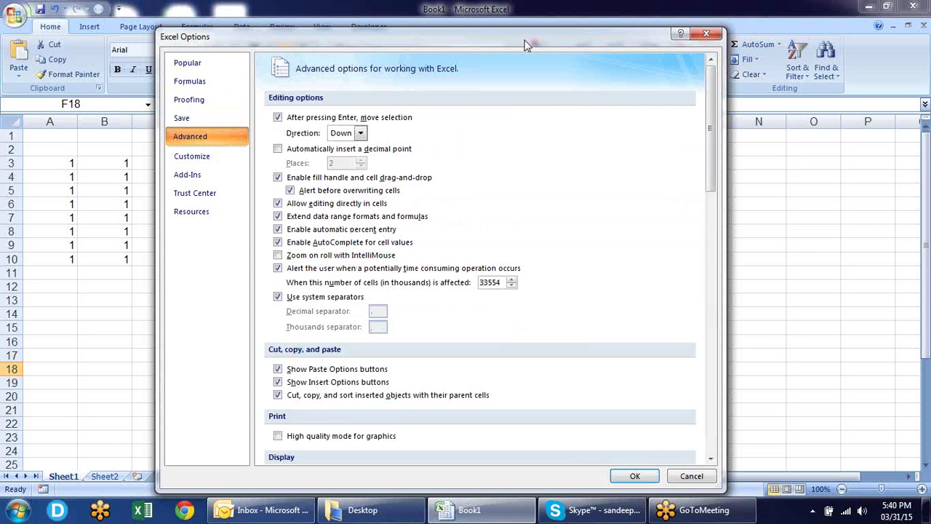
pyautogui.moveTo(626, 45)
pyautogui.mouseDown()
pyautogui.moveTo(451, 85)
pyautogui.moveTo(499, 64)
pyautogui.mouseUp()
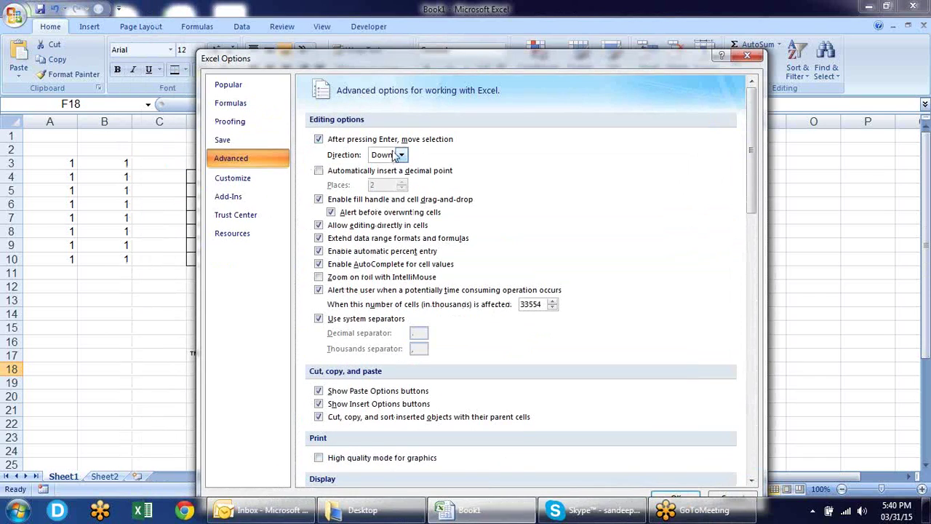
pyautogui.click(402, 155)
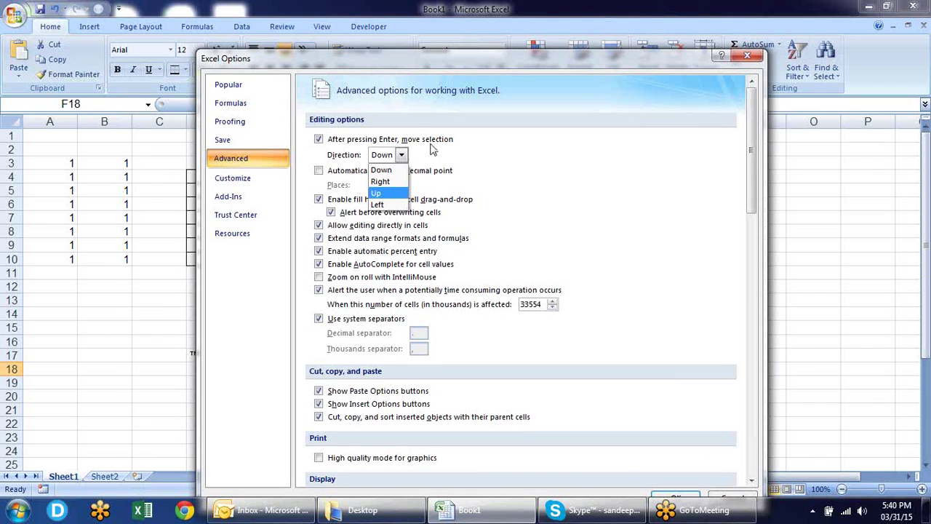
pyautogui.click(486, 157)
pyautogui.click(402, 155)
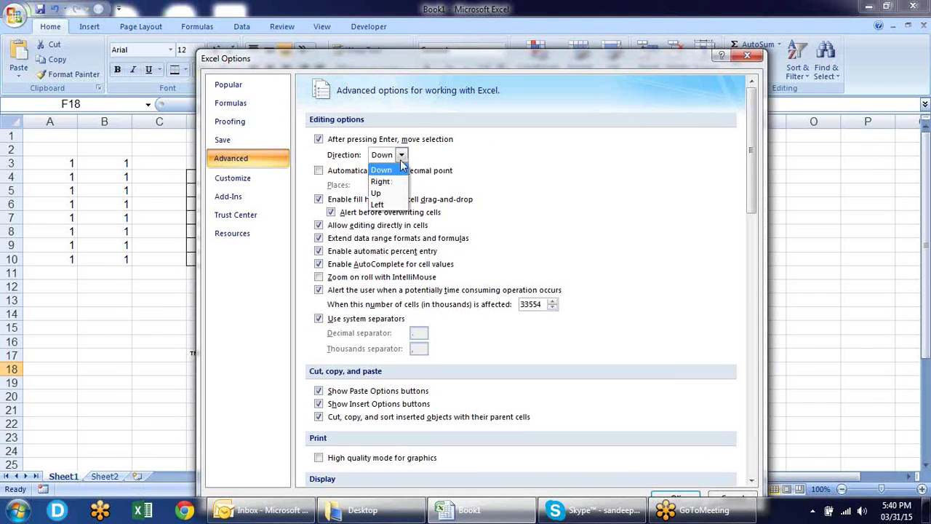
pyautogui.click(401, 198)
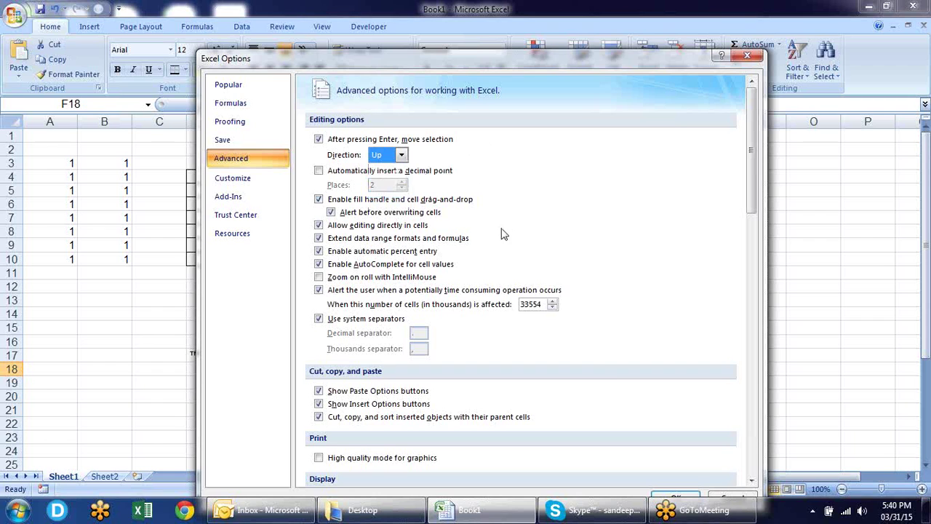
pyautogui.click(682, 498)
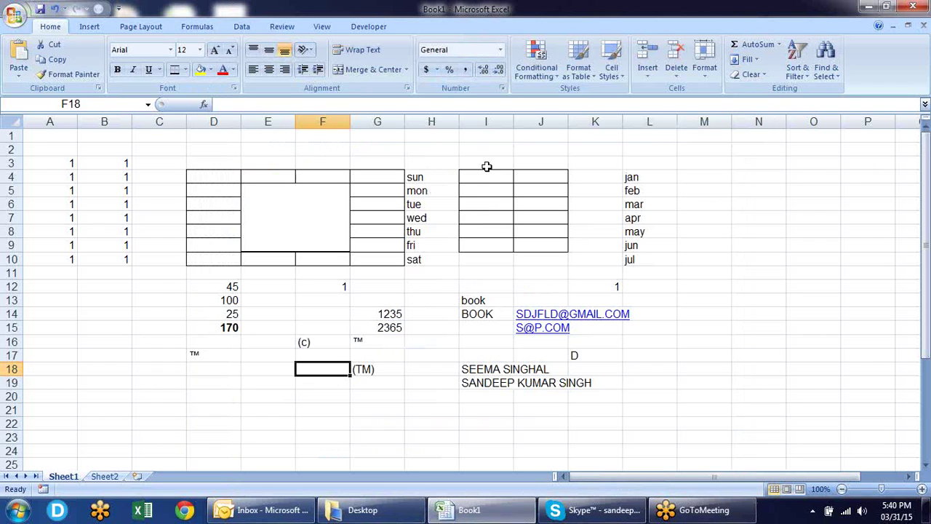
pyautogui.click(419, 268)
pyautogui.press('Return')
pyautogui.press('Return')
pyautogui.press('Return')
pyautogui.press('Up')
pyautogui.press('Up')
pyautogui.press('Up')
pyautogui.press('Up')
pyautogui.press('Up')
pyautogui.press('Up')
# Restore the after-Enter selection direction to Down in Advanced options.
pyautogui.click(14, 14)
pyautogui.click(193, 313)
pyautogui.click(243, 138)
pyautogui.click(401, 135)
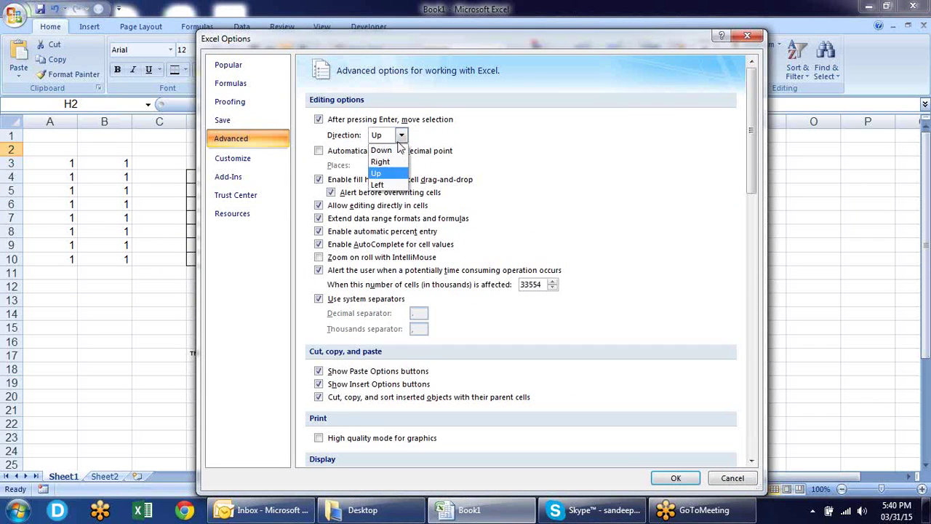
pyautogui.click(371, 148)
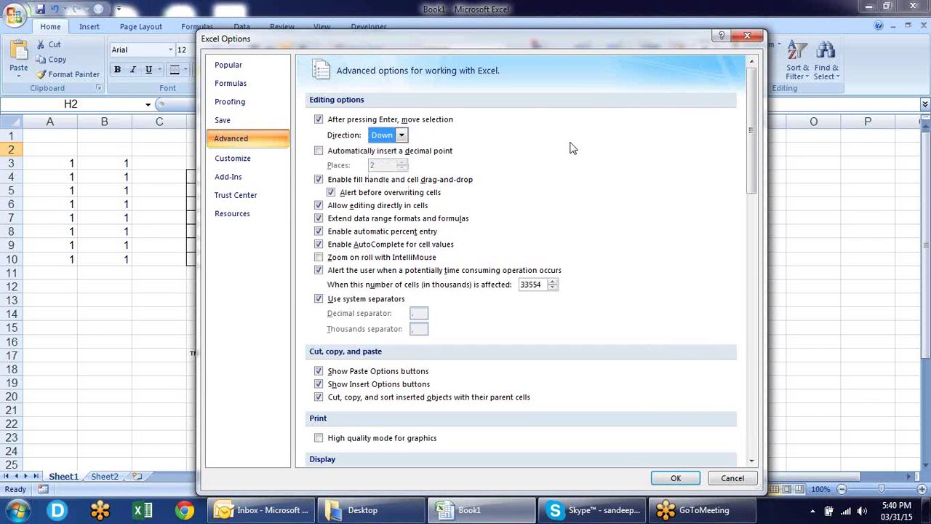
pyautogui.moveTo(535, 45); pyautogui.dragTo(504, 13)
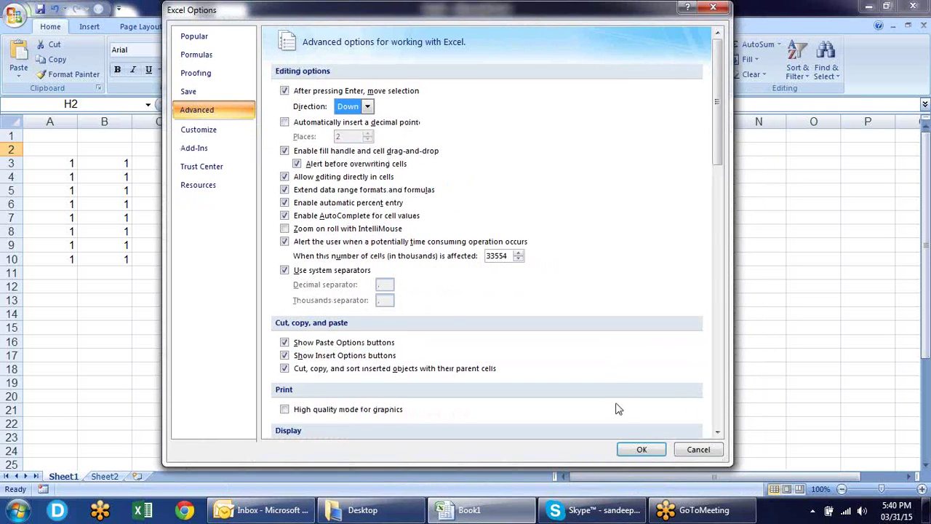
pyautogui.click(645, 447)
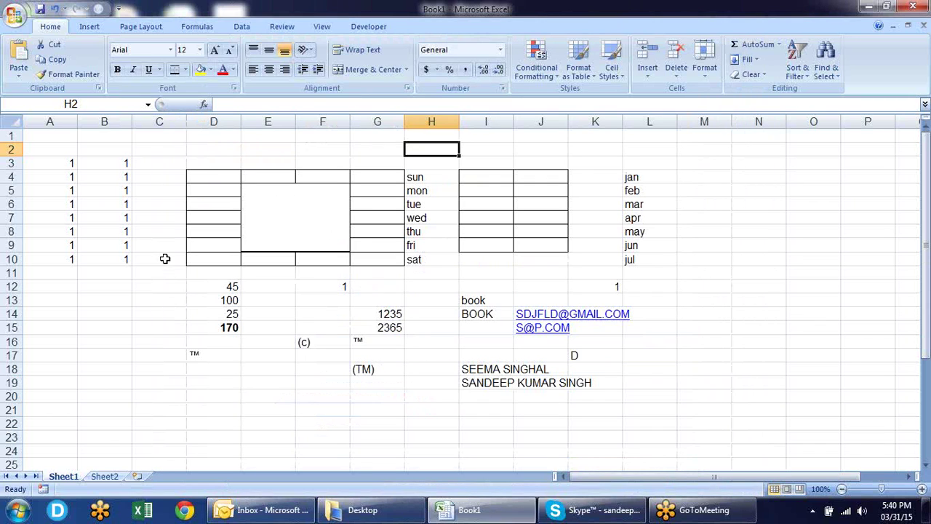
# Enter 1.235 in cell C3 and reselect it to check the value.
pyautogui.click(166, 167)
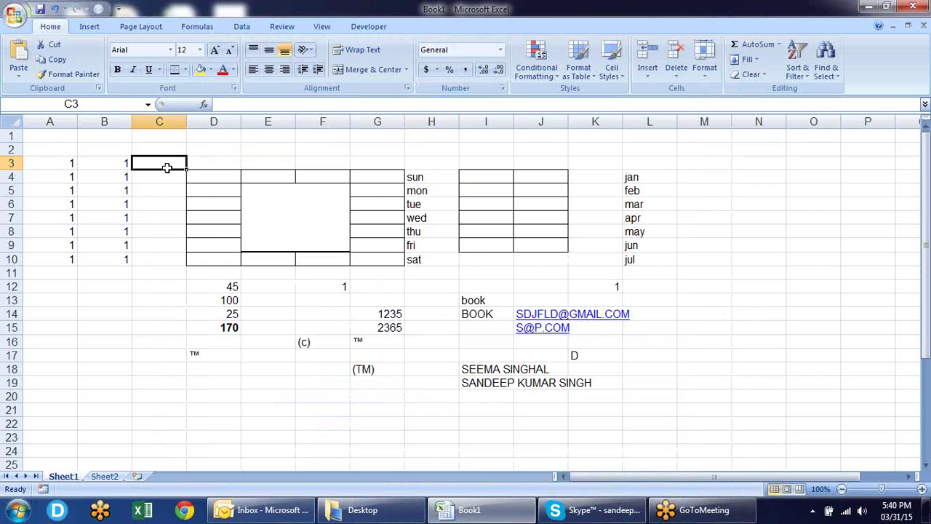
pyautogui.write('1.23')
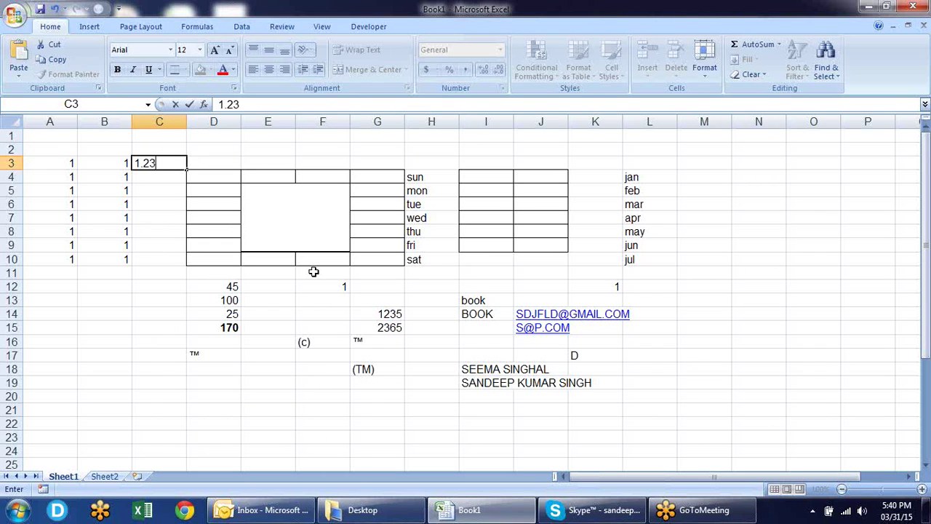
pyautogui.press('Return')
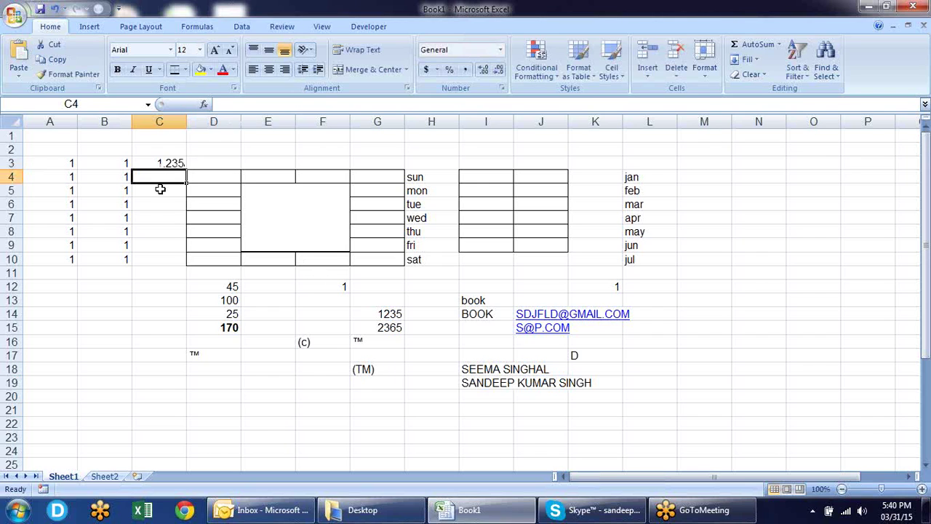
pyautogui.click(166, 162)
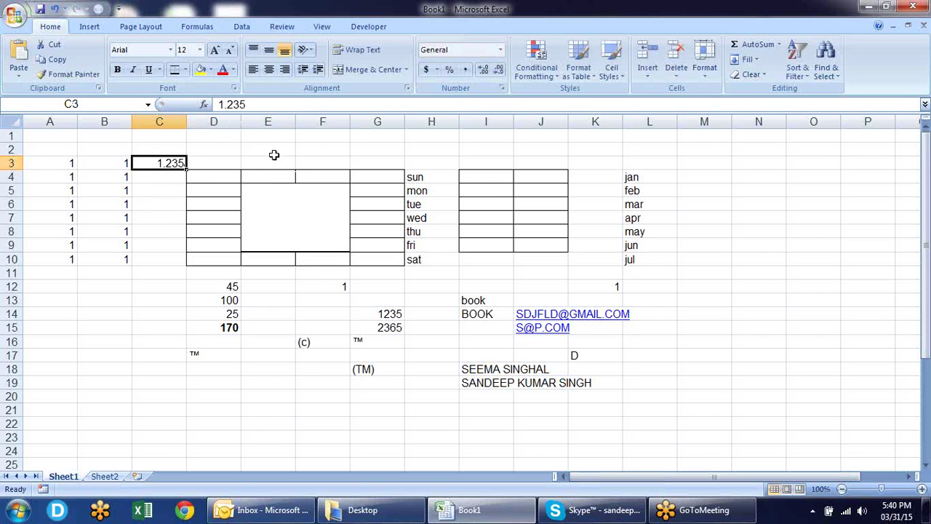
pyautogui.click(15, 14)
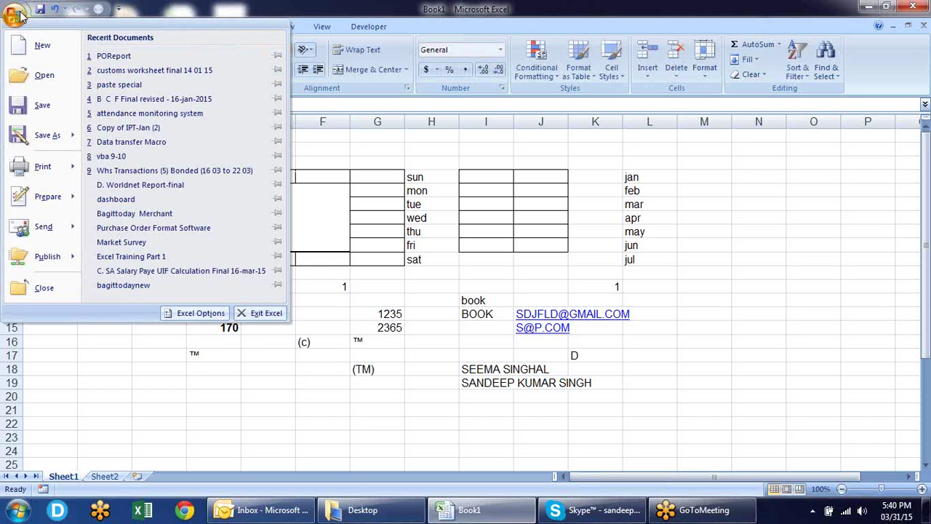
# Turn on 'Automatically insert a decimal point' with 2 decimal places.
pyautogui.click(216, 318)
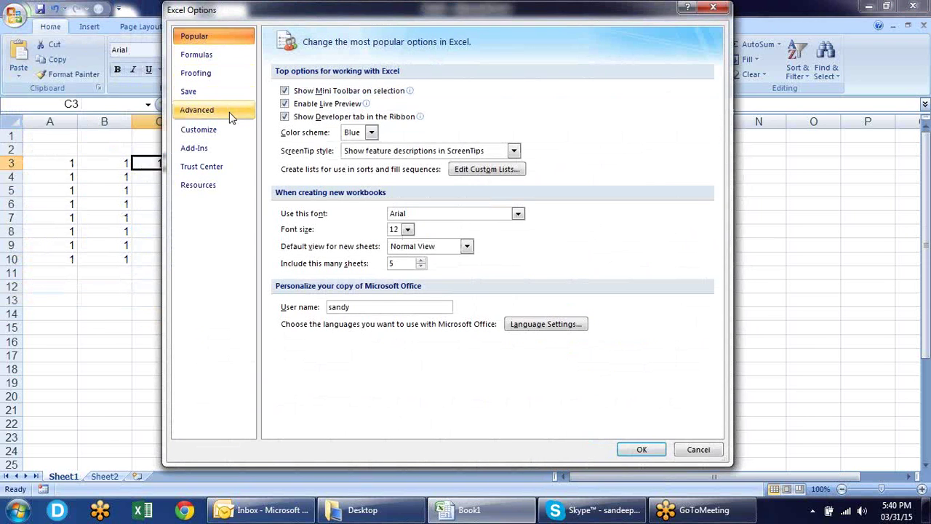
pyautogui.click(231, 116)
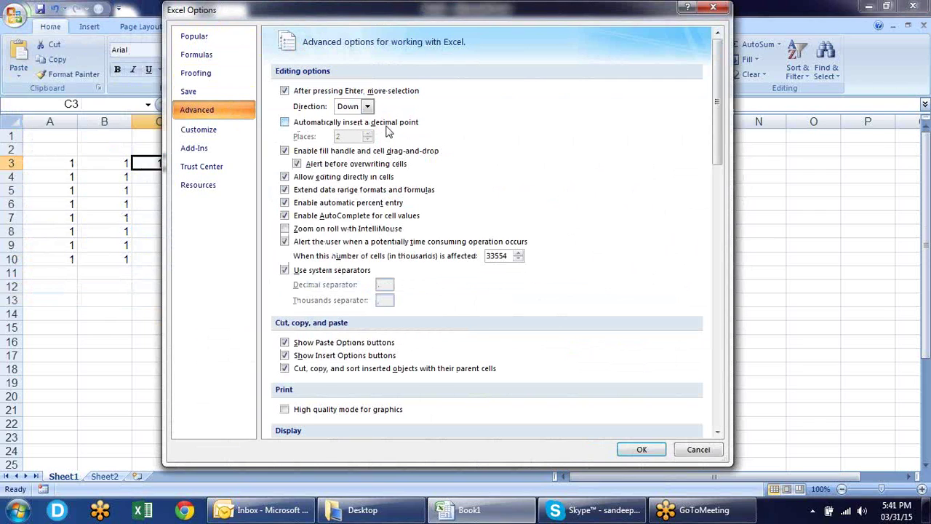
pyautogui.click(310, 124)
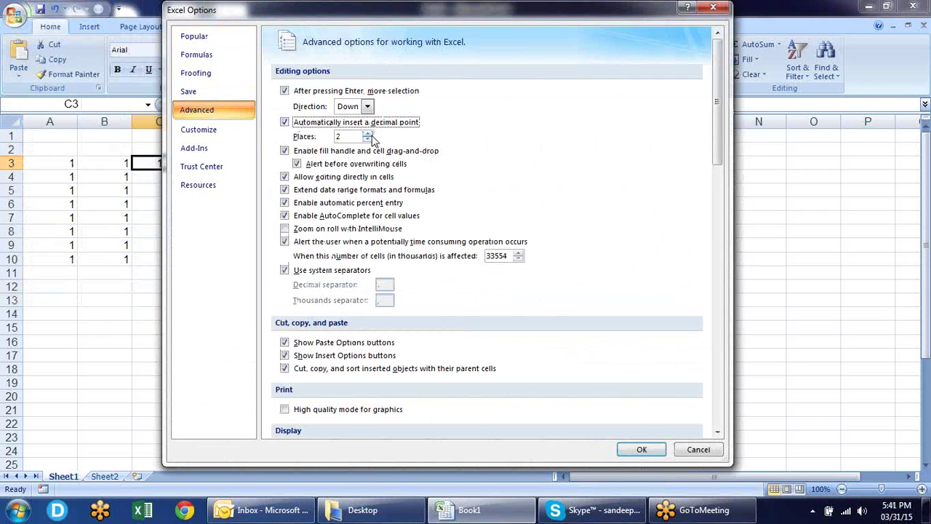
pyautogui.doubleClick(355, 136)
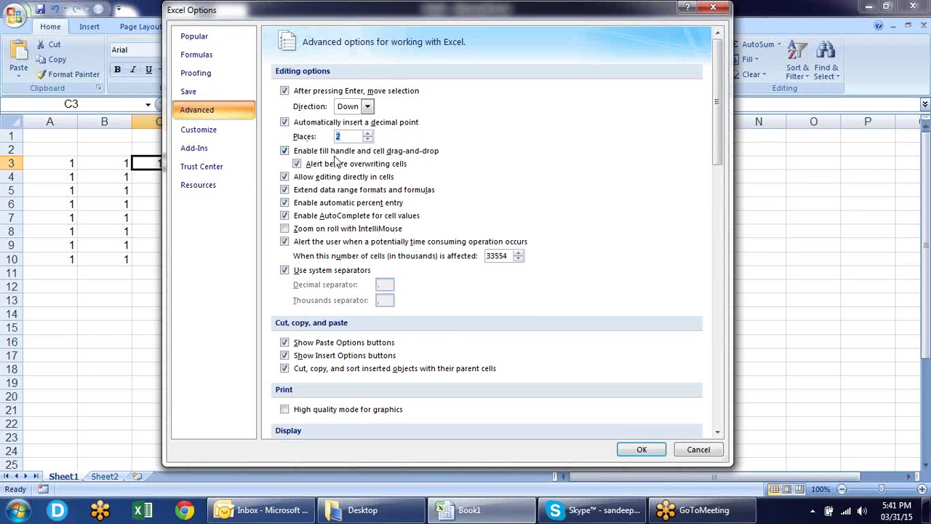
pyautogui.click(652, 449)
# Enter values in M9 and M12, which display as 10.24 and 12.54.
pyautogui.click(687, 247)
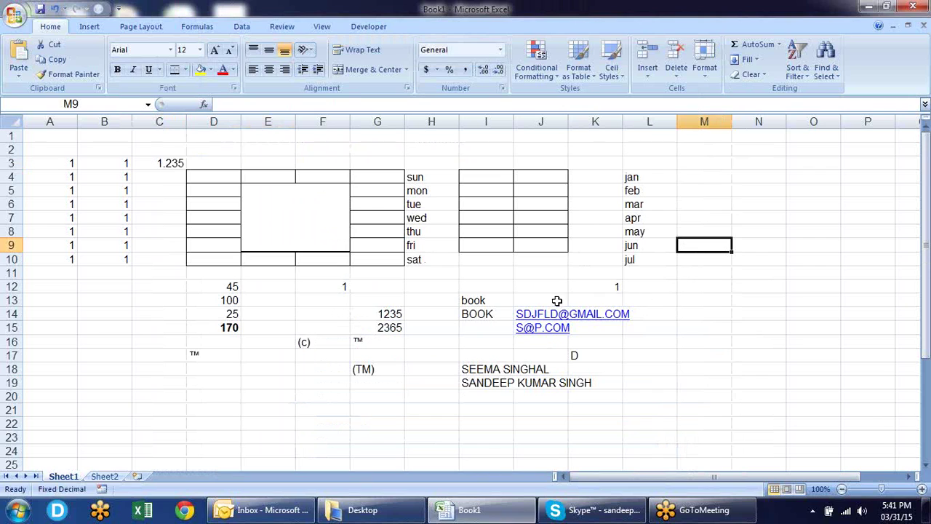
pyautogui.write('1024')
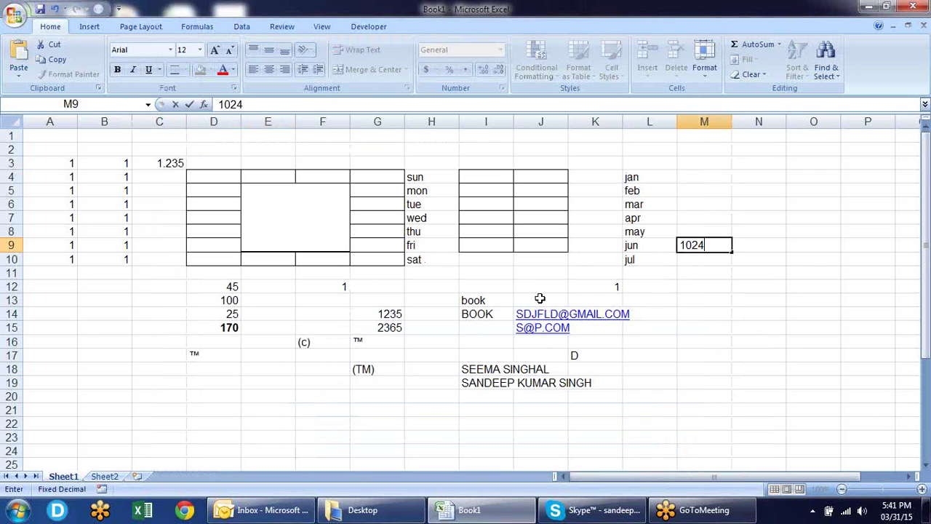
pyautogui.press('Return')
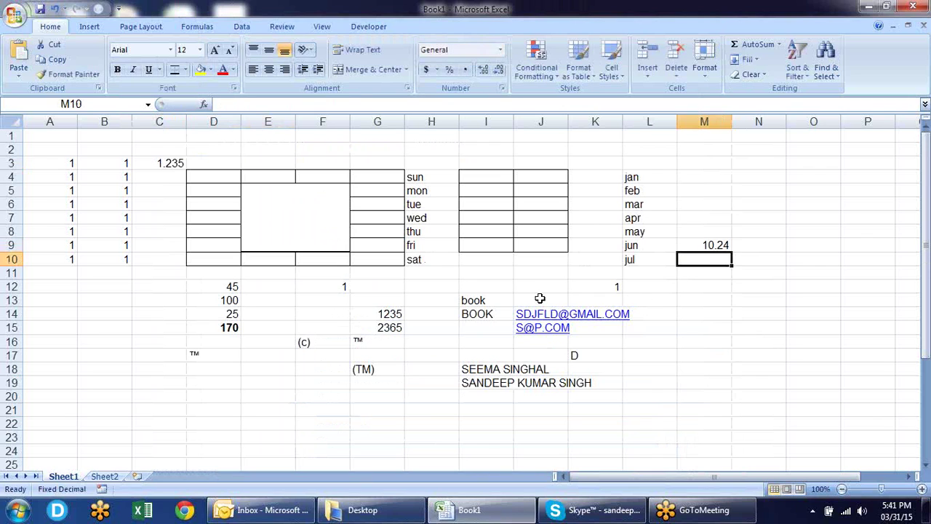
pyautogui.click(731, 245)
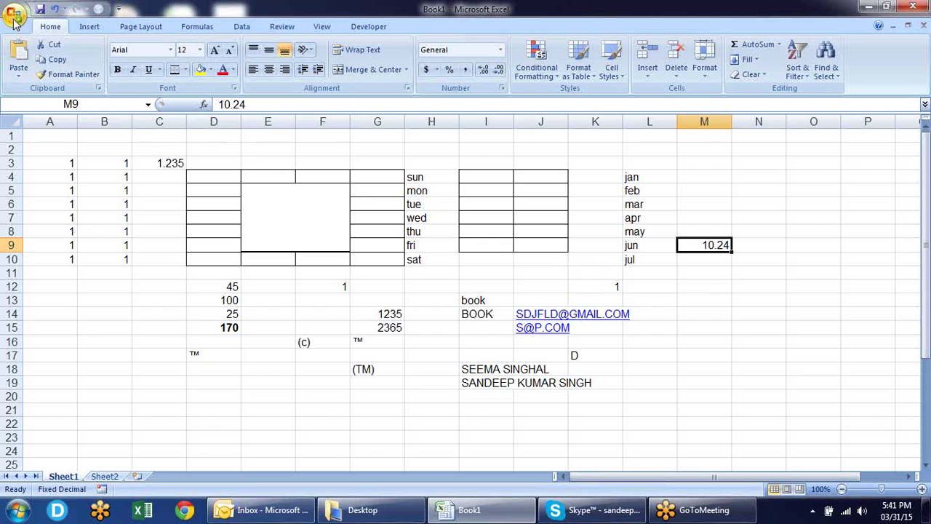
pyautogui.click(696, 283)
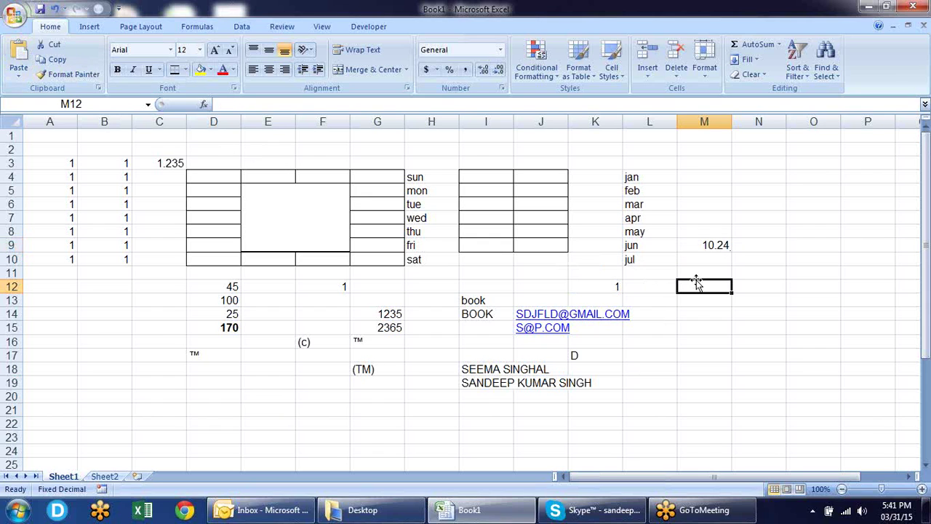
pyautogui.write('1254')
pyautogui.press('Return')
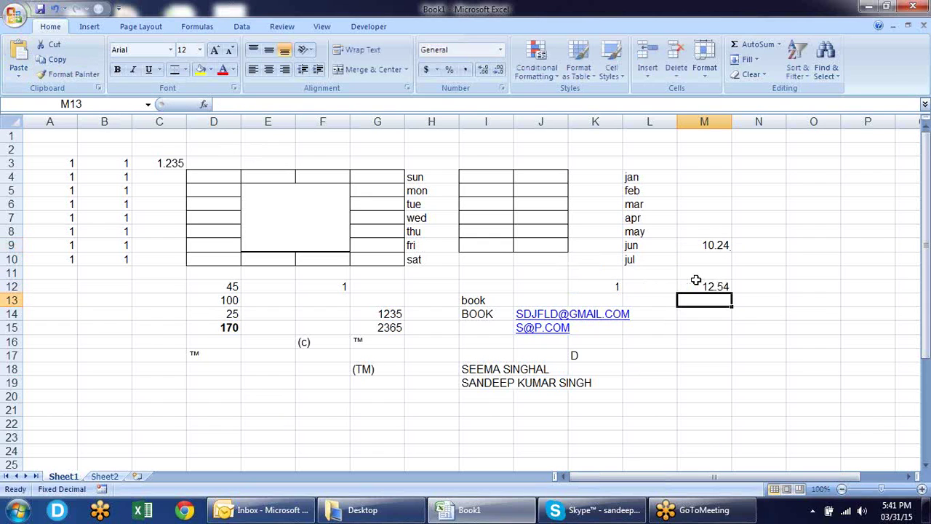
# Turn off automatic decimal point insertion and fill handle/cell drag-and-drop in Advanced options.
pyautogui.click(15, 15)
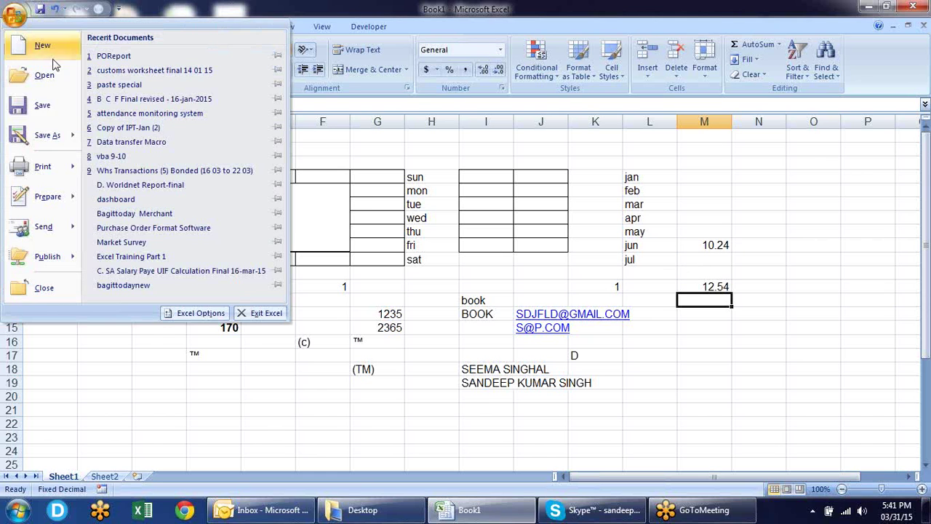
pyautogui.click(211, 311)
pyautogui.click(252, 111)
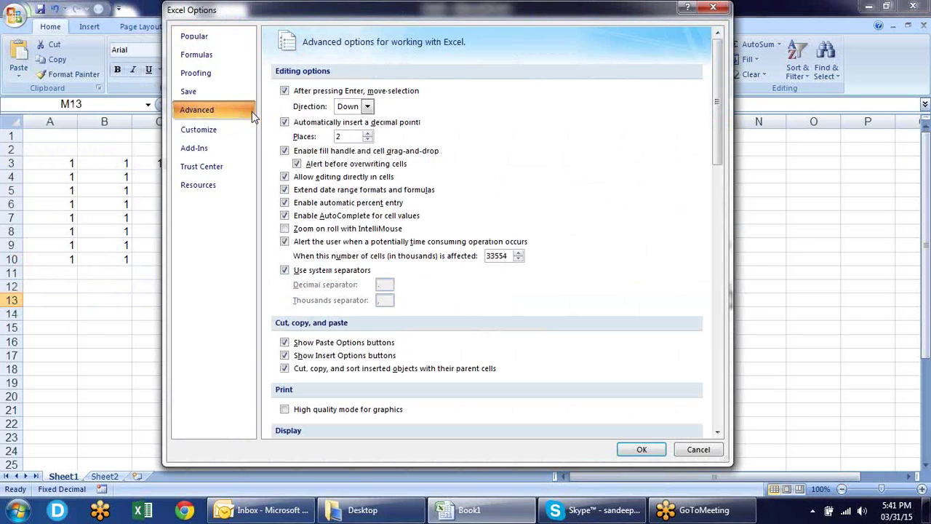
pyautogui.click(285, 123)
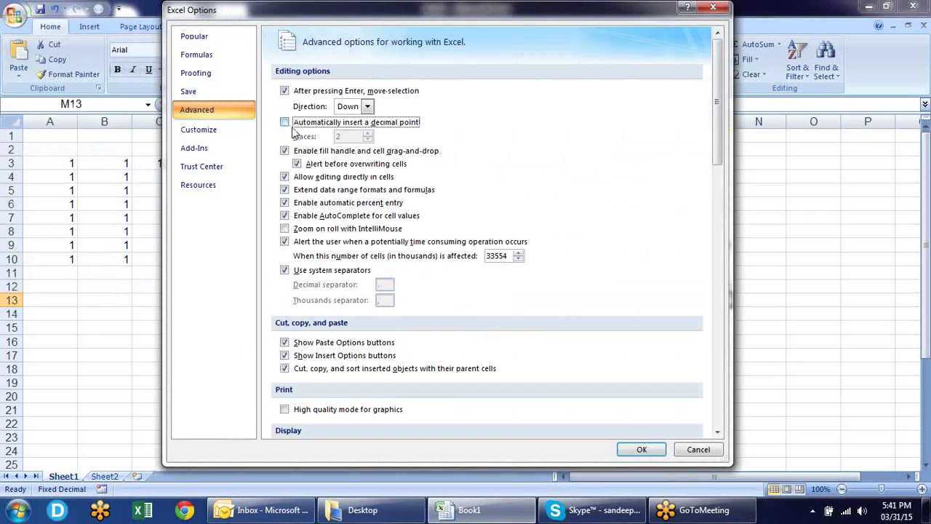
pyautogui.click(334, 150)
pyautogui.click(641, 449)
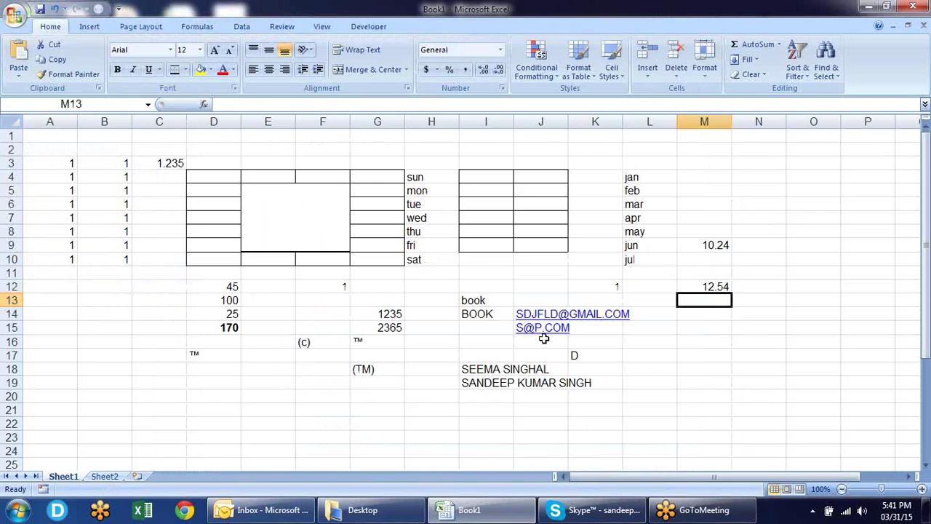
# Enter JAN in cell C12, then select C13:C15 and C12 again.
pyautogui.click(156, 268)
pyautogui.click(138, 289)
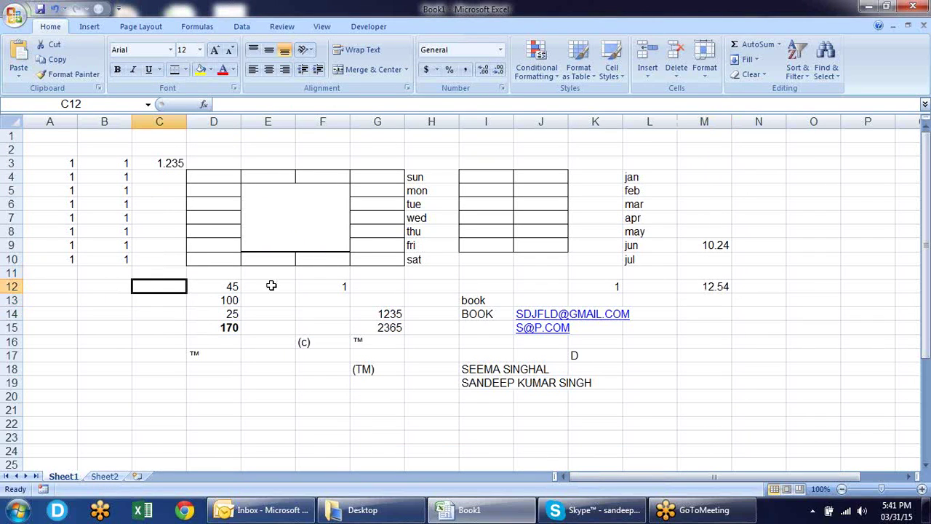
pyautogui.write('DSMF')
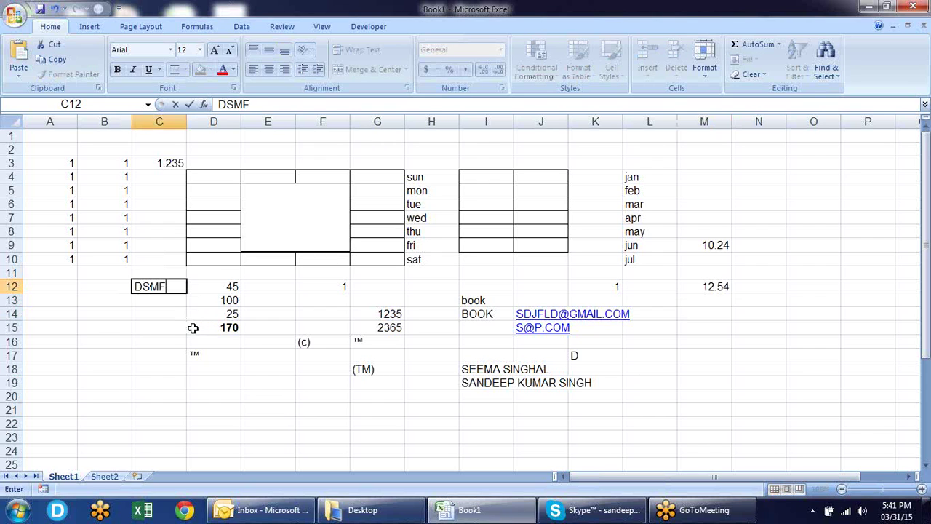
pyautogui.press('BackSpace')
pyautogui.press('BackSpace')
pyautogui.press('BackSpace')
pyautogui.write('JA')
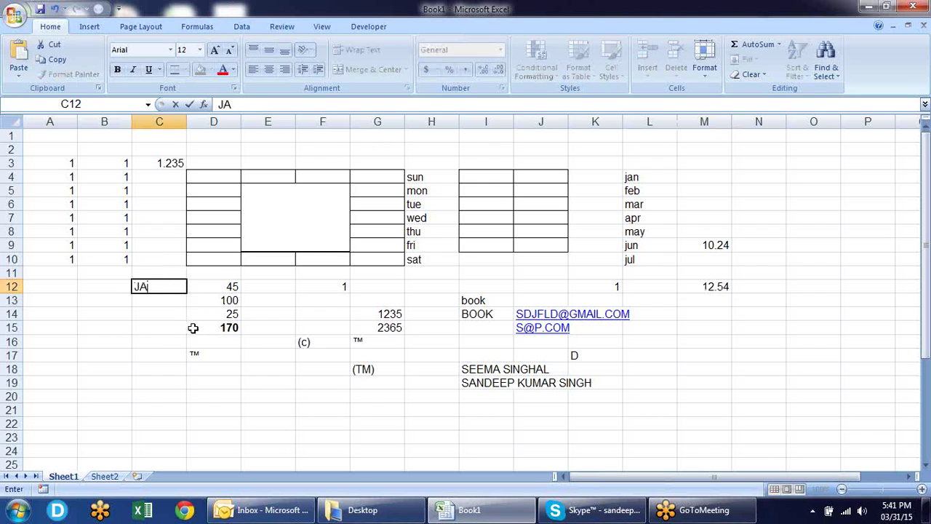
pyautogui.write('N')
pyautogui.press('Return')
pyautogui.click(157, 284)
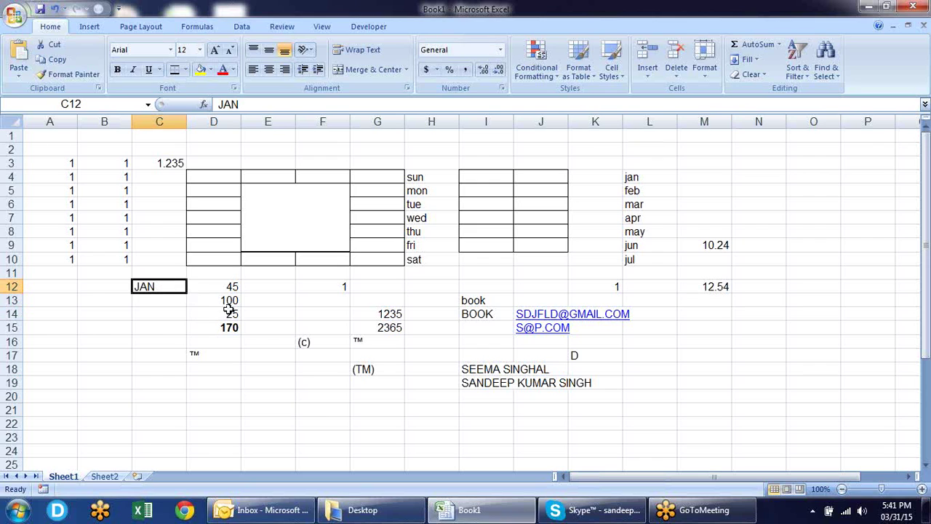
pyautogui.moveTo(185, 303); pyautogui.dragTo(186, 344)
pyautogui.click(183, 286)
# Check 'Enable fill handle and cell drag-and-drop' in Advanced options and apply.
pyautogui.click(16, 21)
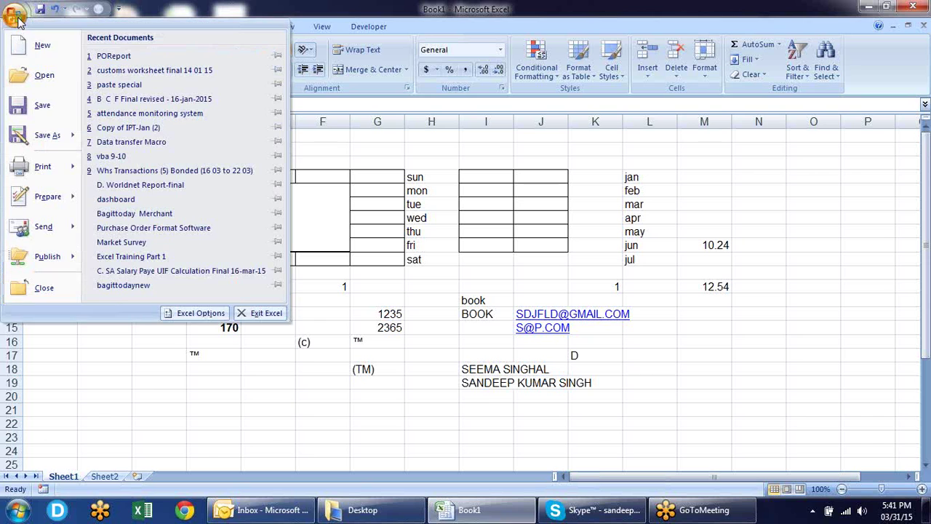
pyautogui.click(206, 315)
pyautogui.click(206, 110)
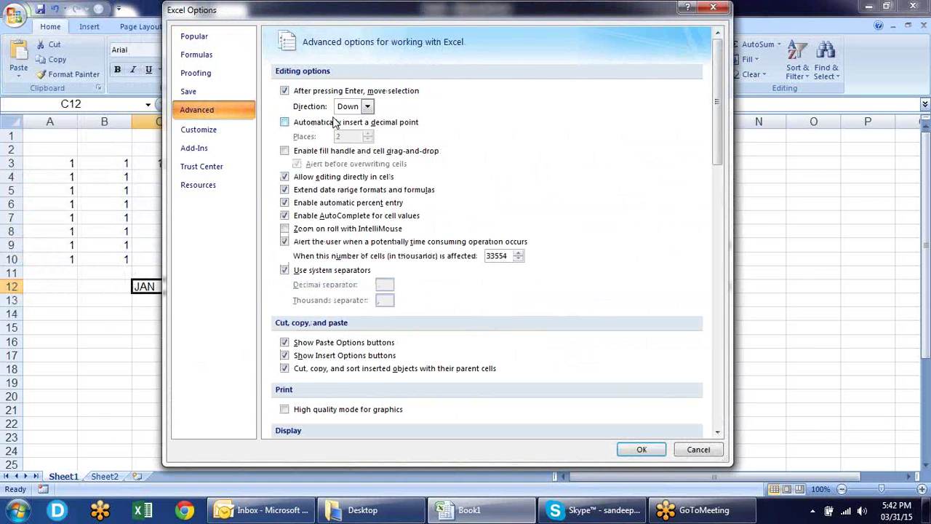
pyautogui.click(284, 151)
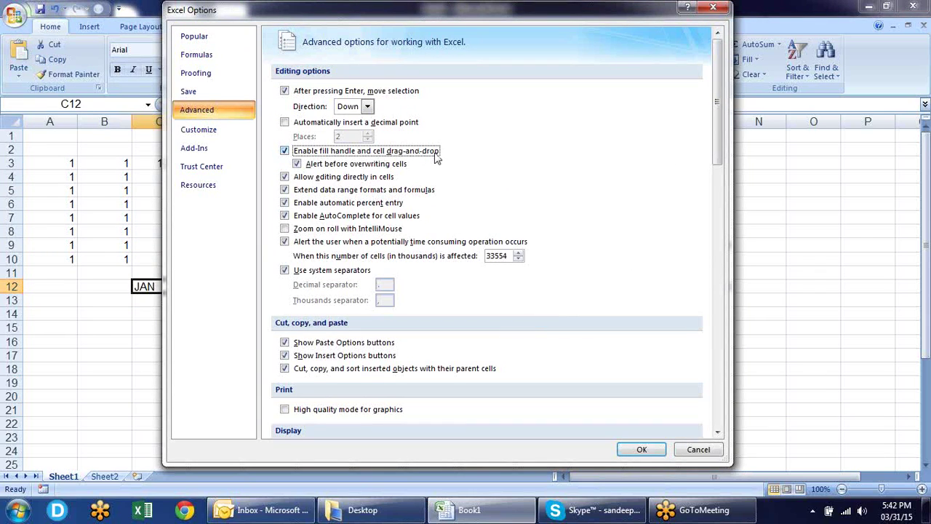
pyautogui.click(641, 449)
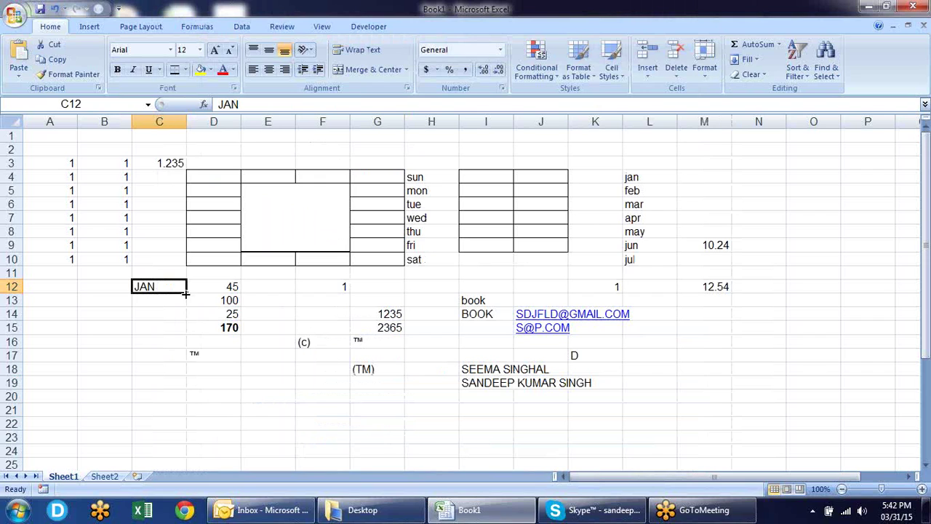
# Select cells C14, C12, E19, C9 and C14 on the sheet.
pyautogui.click(163, 321)
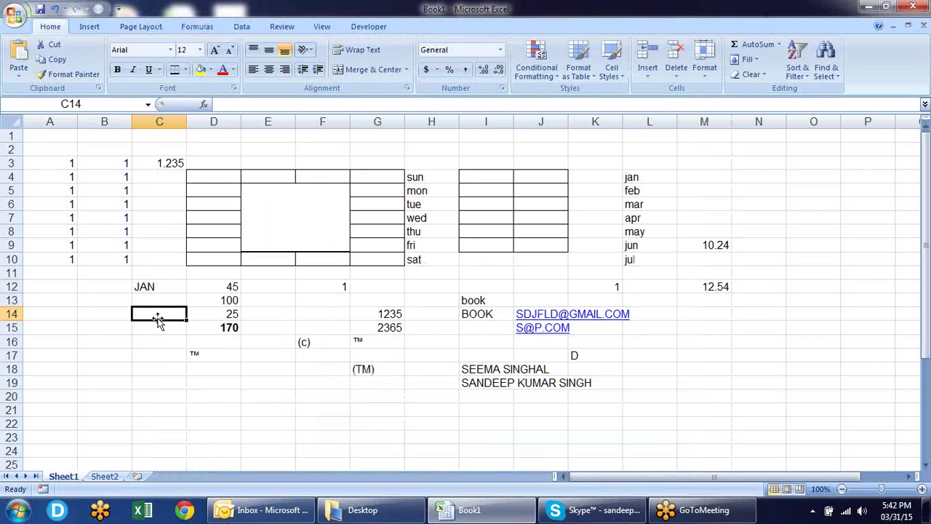
pyautogui.click(166, 289)
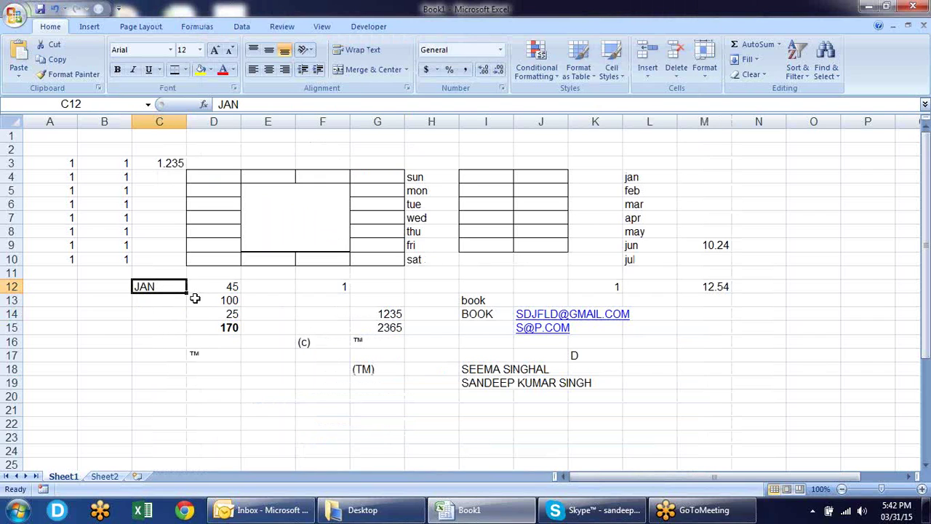
pyautogui.click(248, 379)
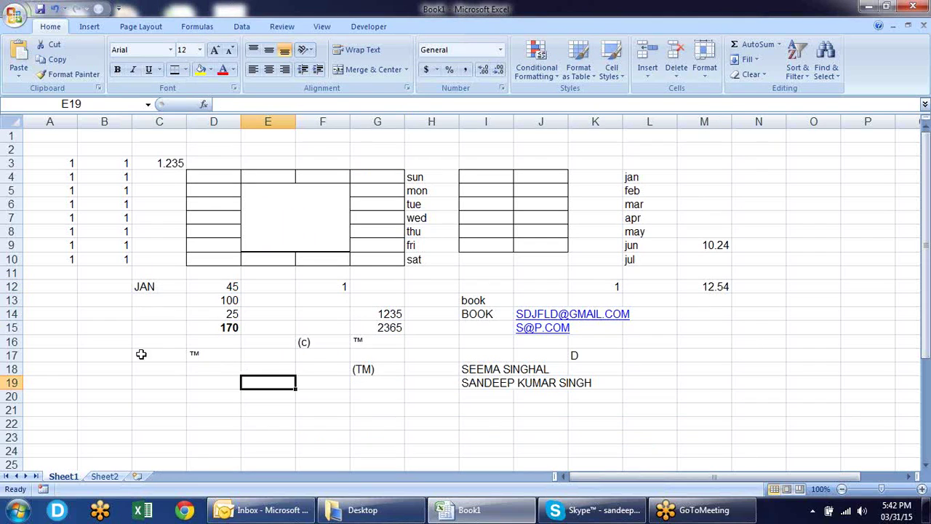
pyautogui.click(157, 240)
pyautogui.click(161, 312)
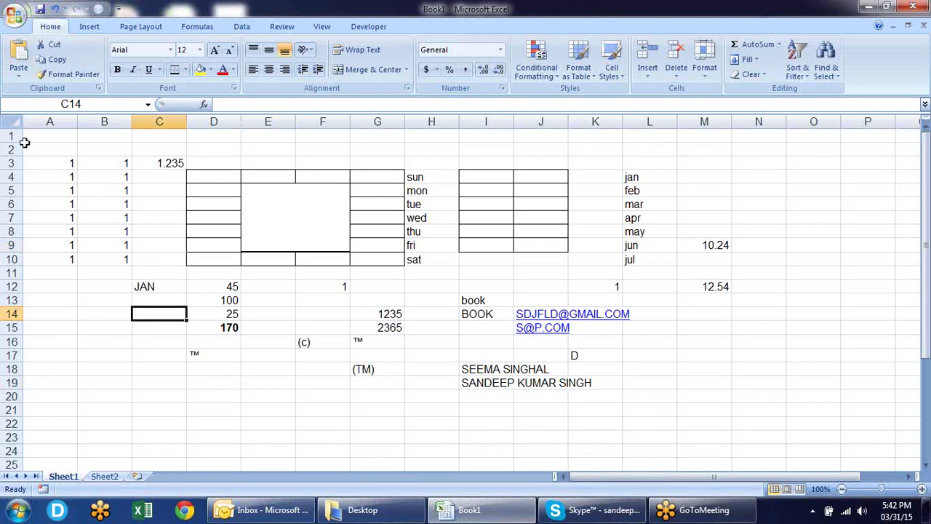
pyautogui.click(15, 15)
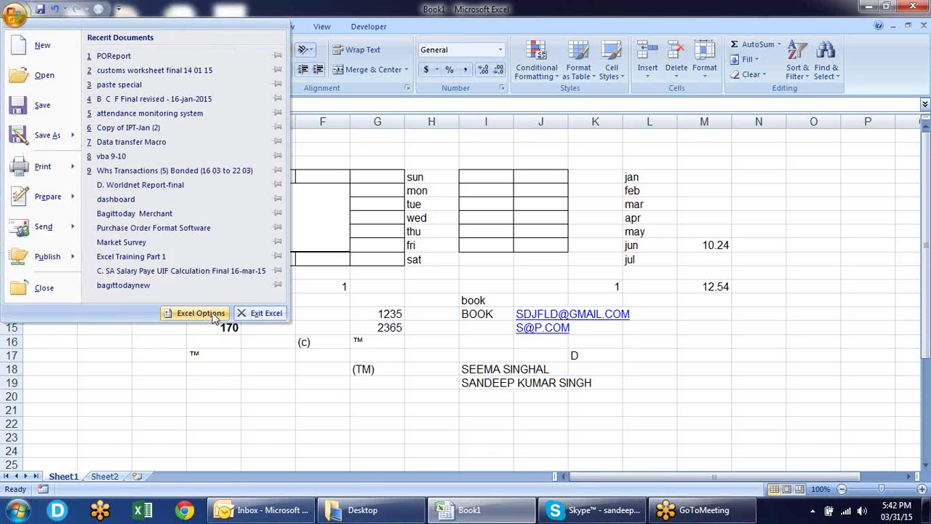
# Toggle 'Use 1904 date system' under When calculating this workbook and apply the settings.
pyautogui.click(212, 314)
pyautogui.click(208, 76)
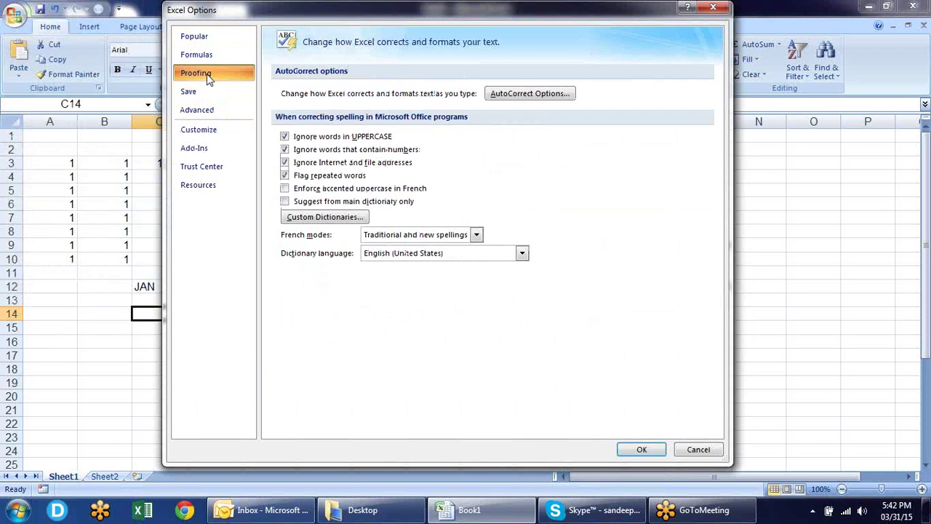
pyautogui.click(196, 114)
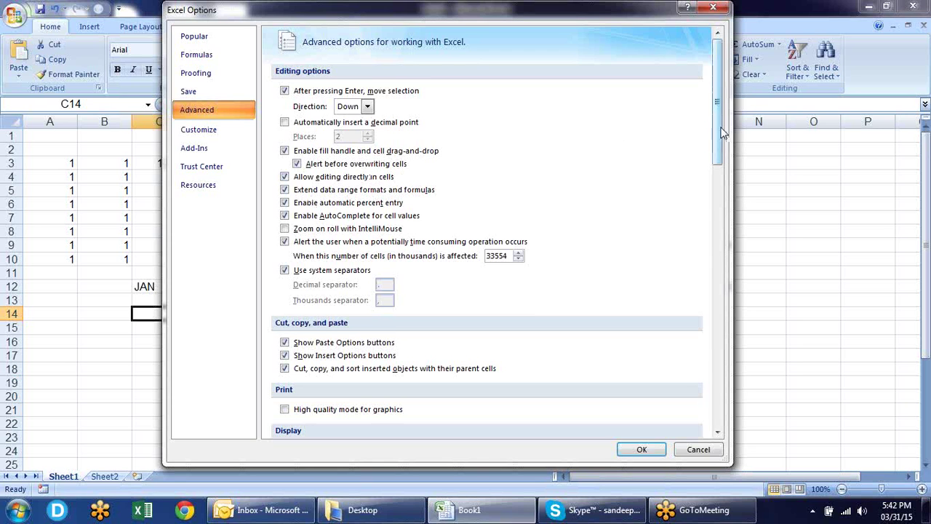
pyautogui.moveTo(722, 131); pyautogui.dragTo(716, 227)
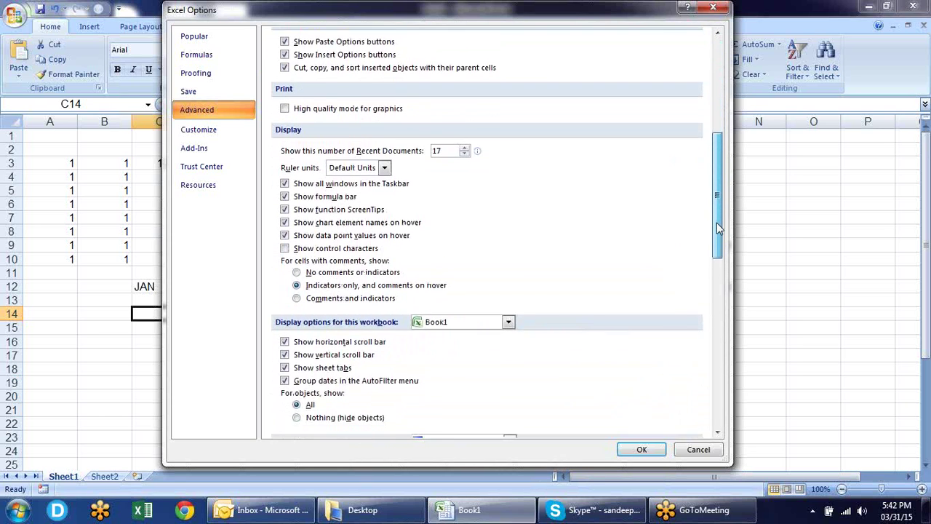
pyautogui.moveTo(717, 227); pyautogui.dragTo(716, 294)
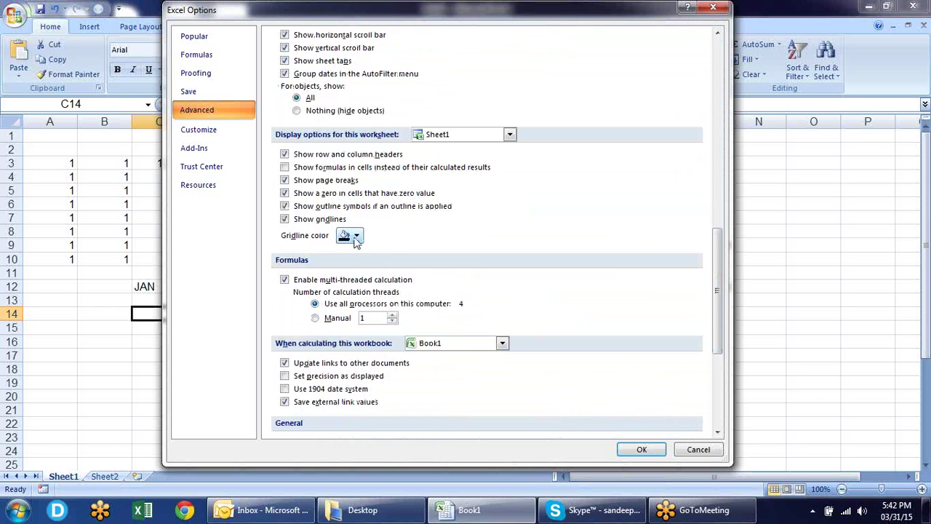
pyautogui.click(356, 237)
pyautogui.click(711, 244)
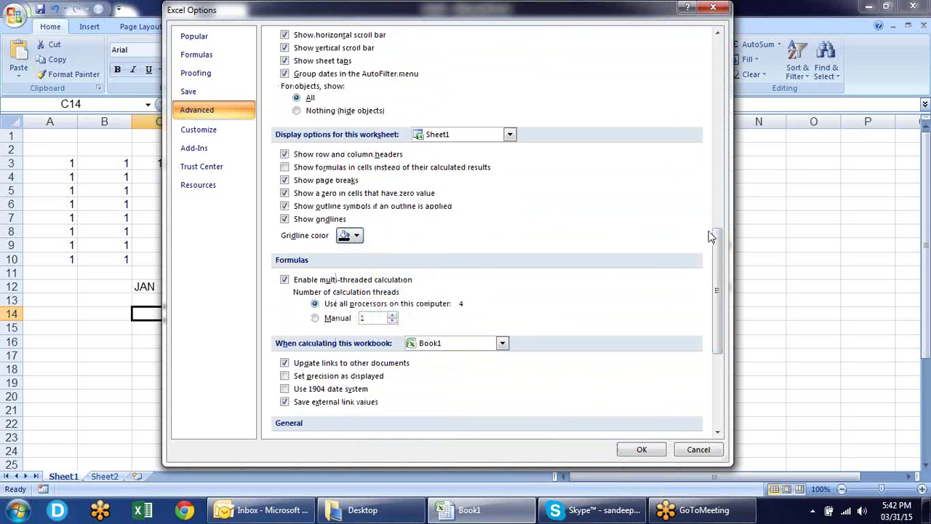
pyautogui.moveTo(715, 249); pyautogui.dragTo(708, 294)
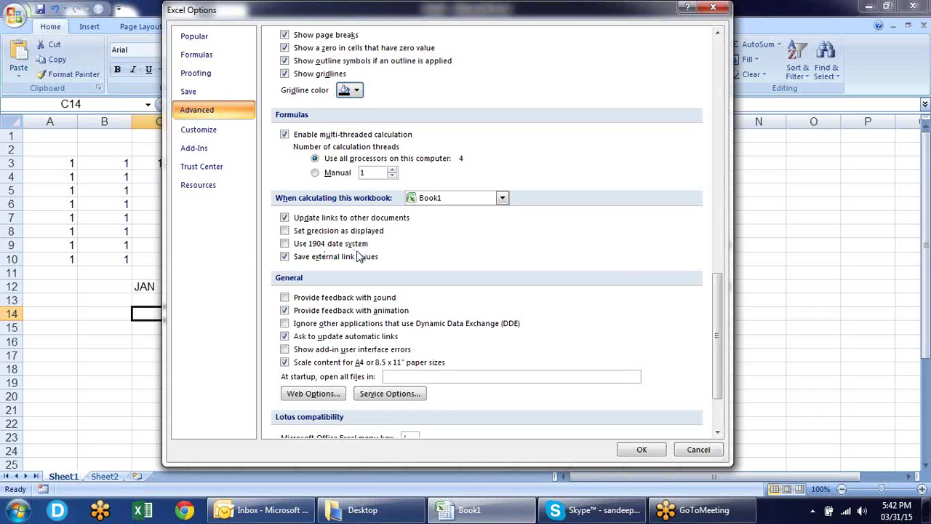
pyautogui.click(305, 244)
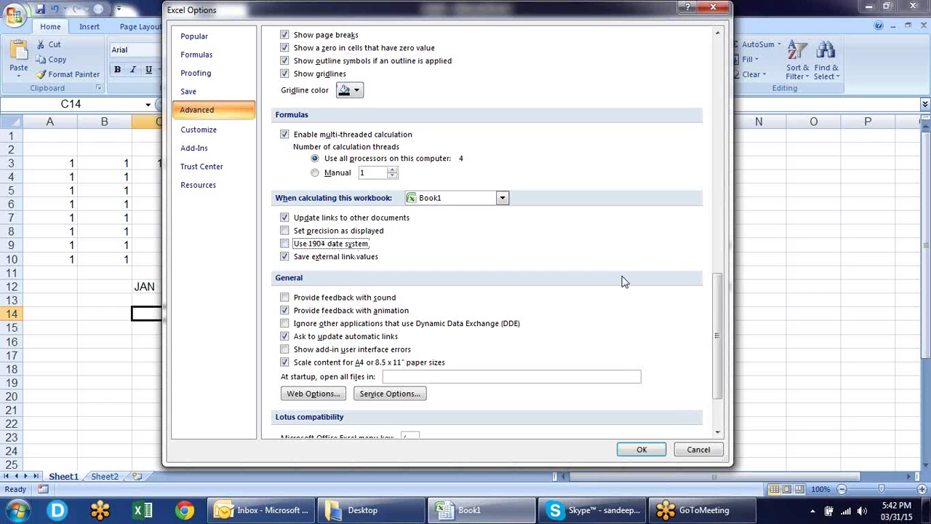
pyautogui.moveTo(709, 318); pyautogui.dragTo(725, 362)
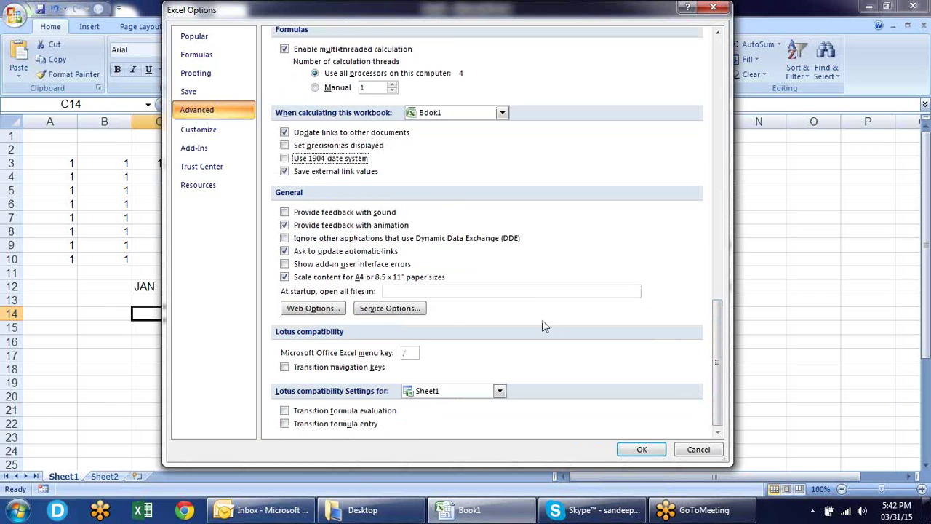
pyautogui.click(637, 449)
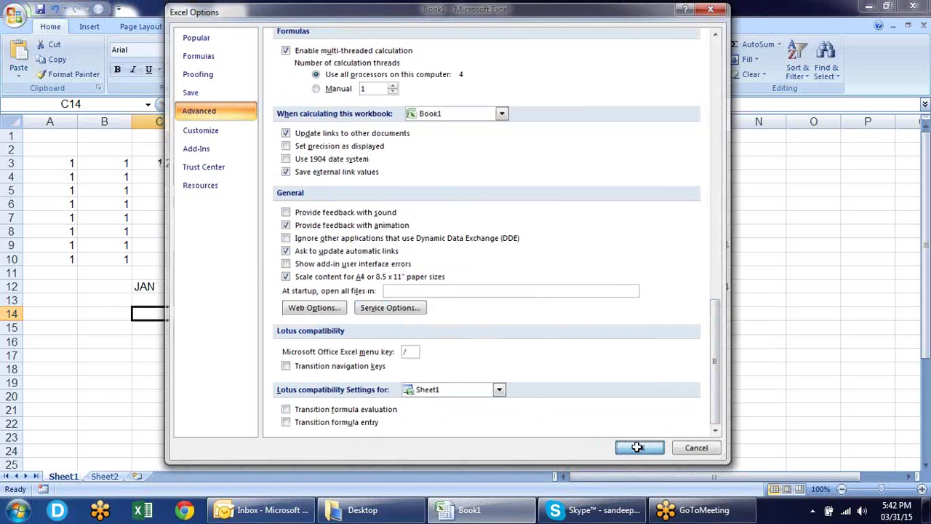
pyautogui.click(293, 372)
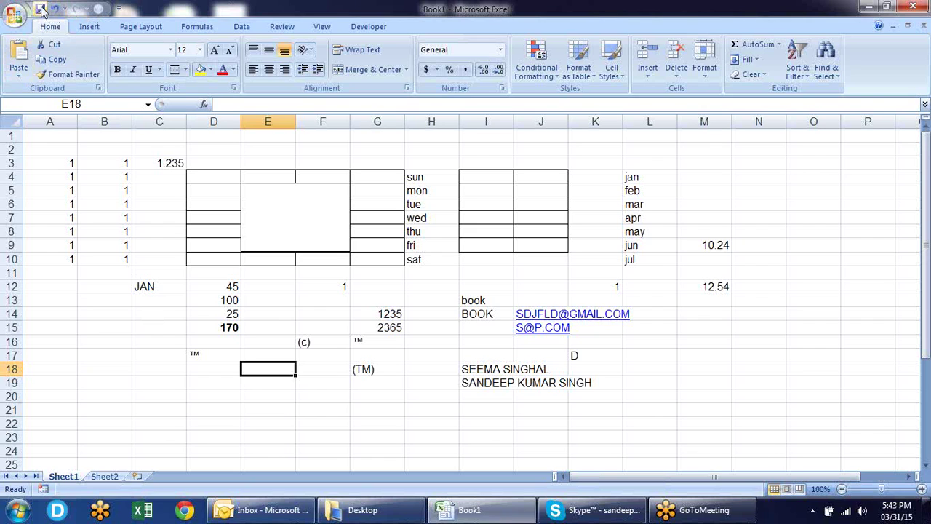
# Show and dismiss the Quick Access Toolbar customization list, then open the Office menu.
pyautogui.click(118, 9)
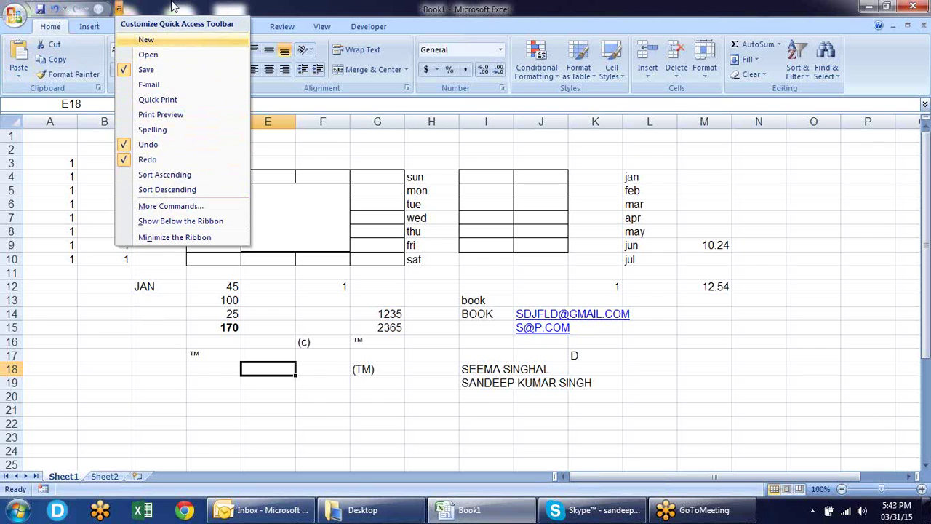
pyautogui.click(119, 9)
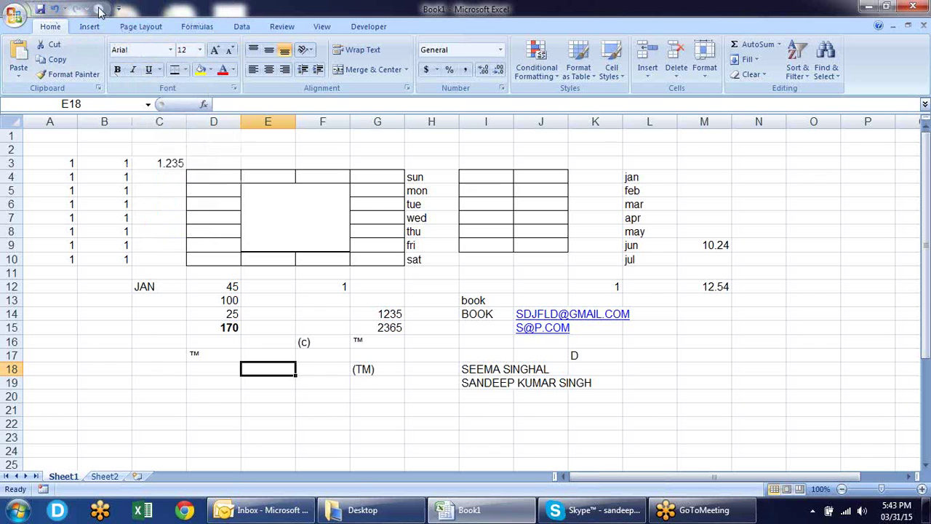
pyautogui.click(16, 15)
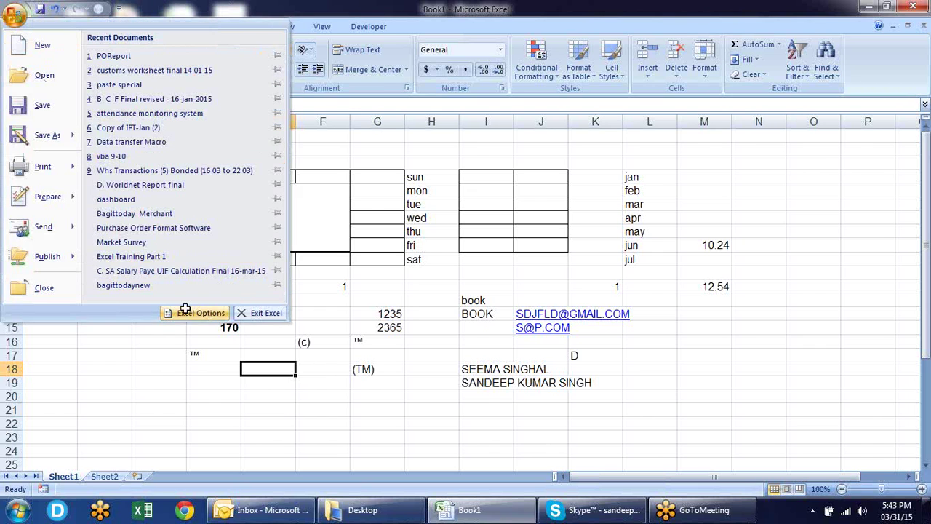
# Reset the Quick Access Toolbar customizations on the Customize page of Excel Options.
pyautogui.click(190, 313)
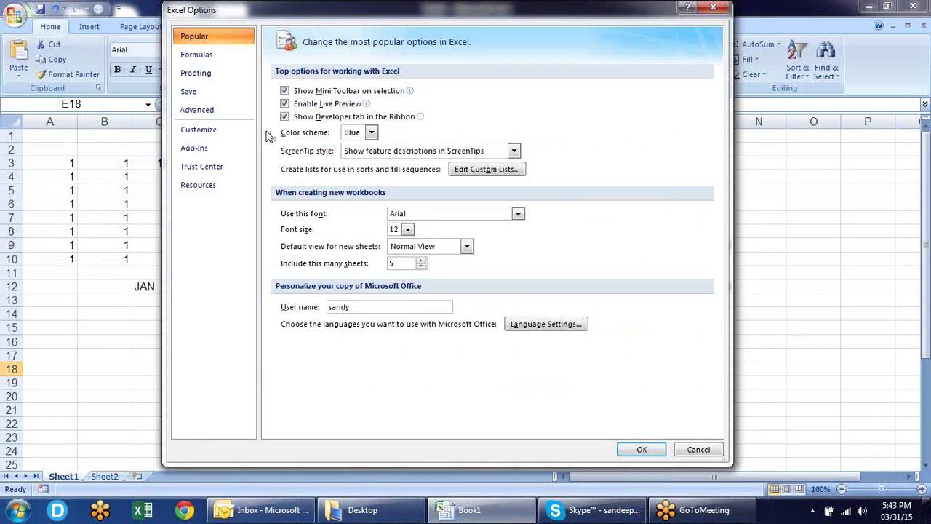
pyautogui.click(211, 133)
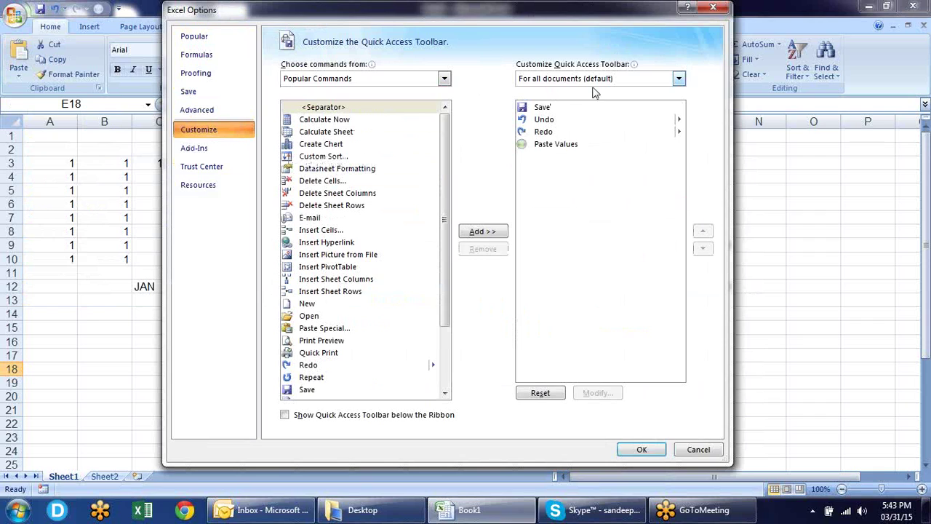
pyautogui.click(559, 145)
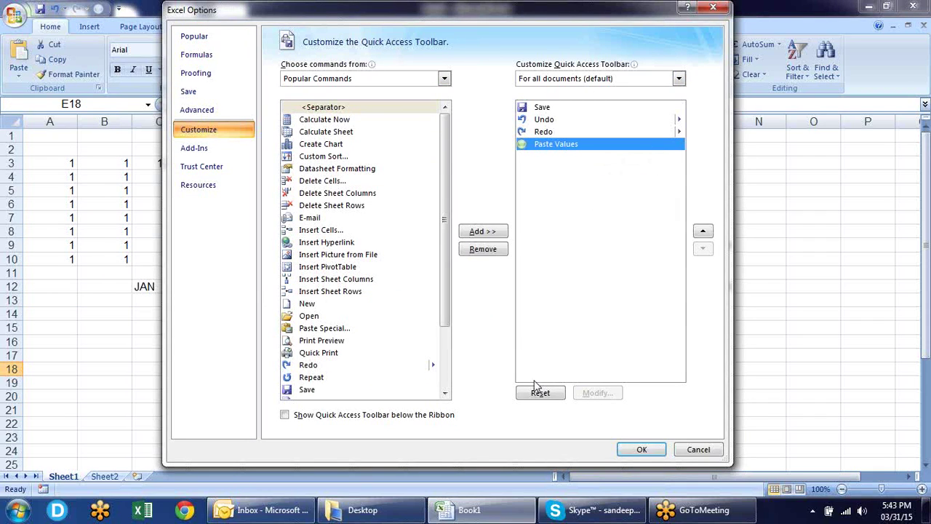
pyautogui.click(542, 394)
pyautogui.click(441, 289)
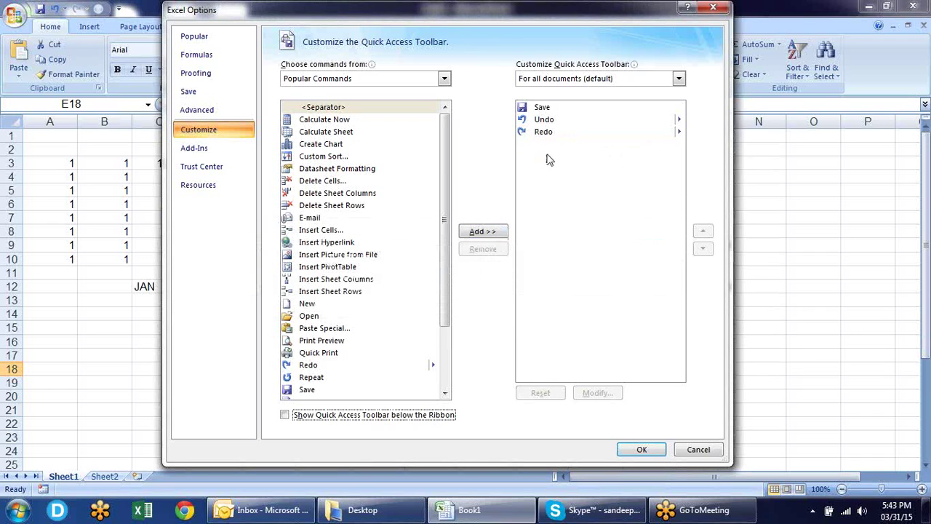
pyautogui.moveTo(444, 155); pyautogui.dragTo(447, 223)
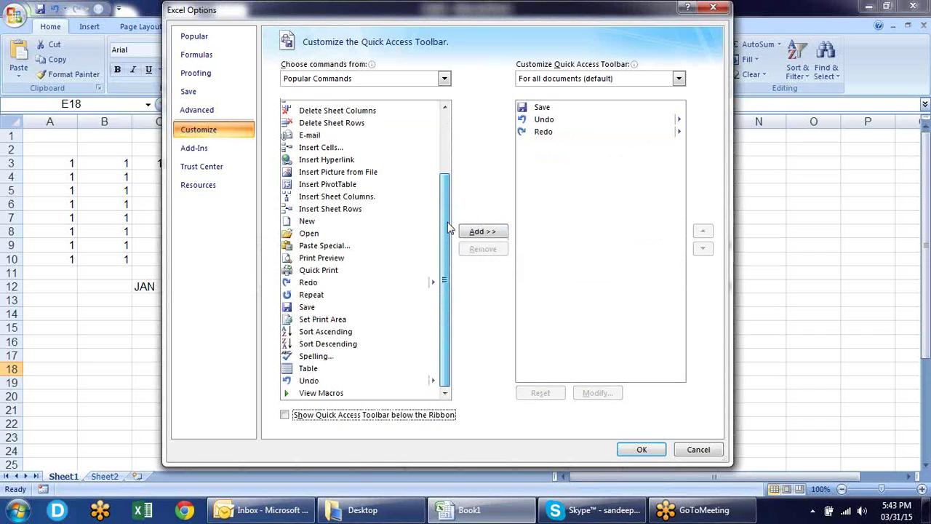
pyautogui.click(400, 147)
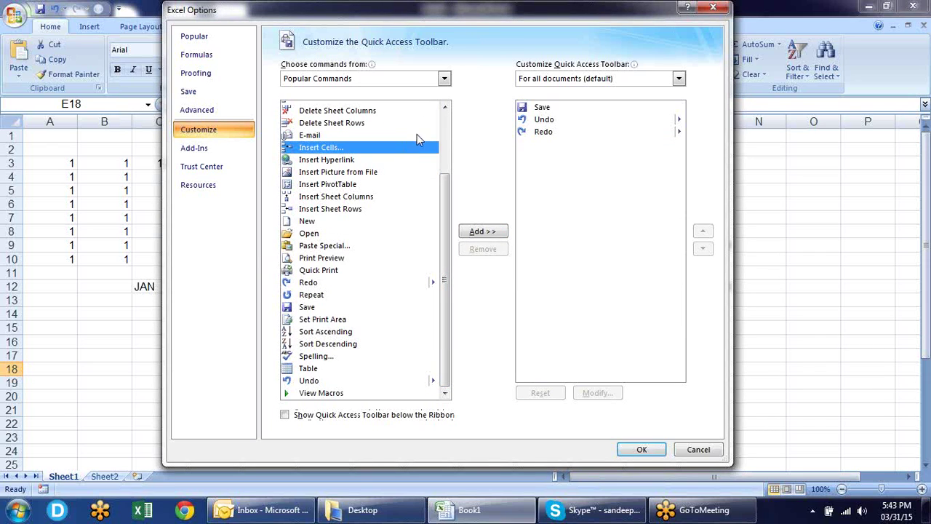
# Add the Filter command from the Data Tab to the Quick Access Toolbar and confirm.
pyautogui.click(444, 79)
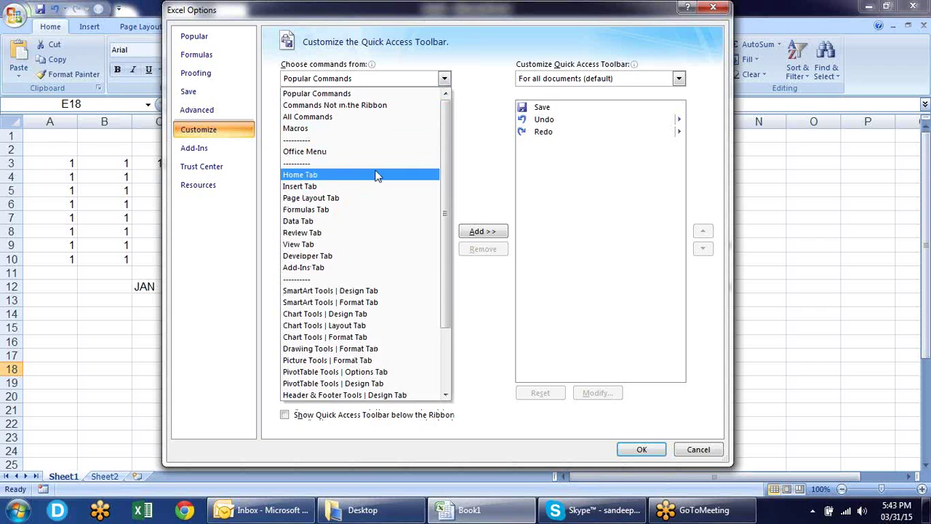
pyautogui.click(378, 221)
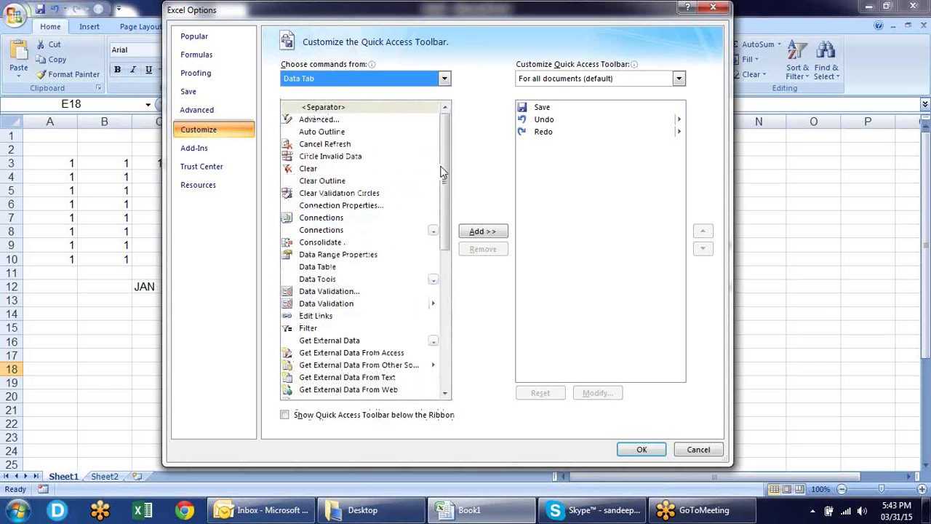
pyautogui.moveTo(445, 173); pyautogui.dragTo(444, 240)
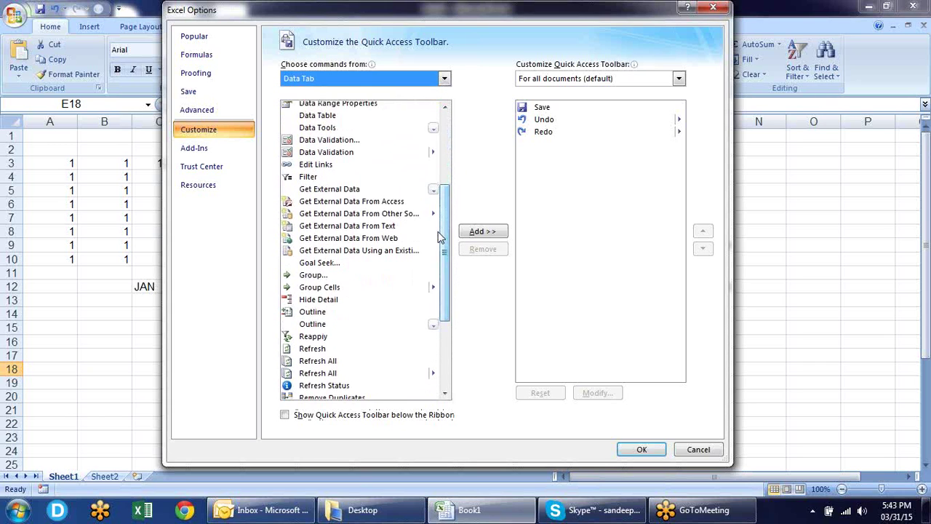
pyautogui.click(317, 177)
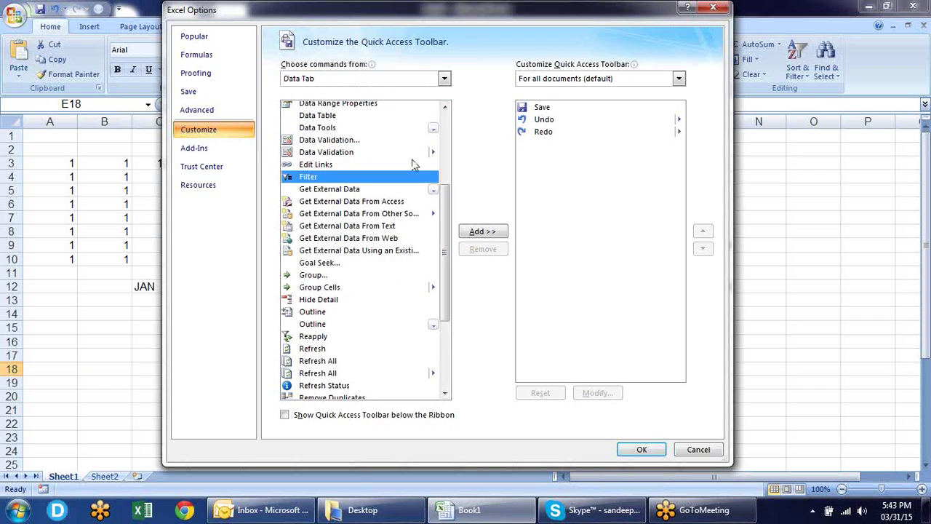
pyautogui.click(495, 231)
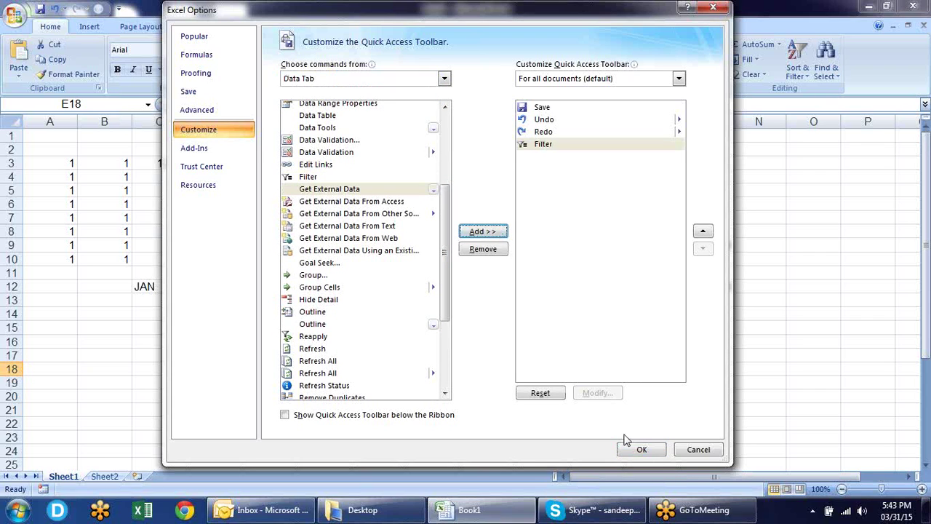
pyautogui.click(640, 449)
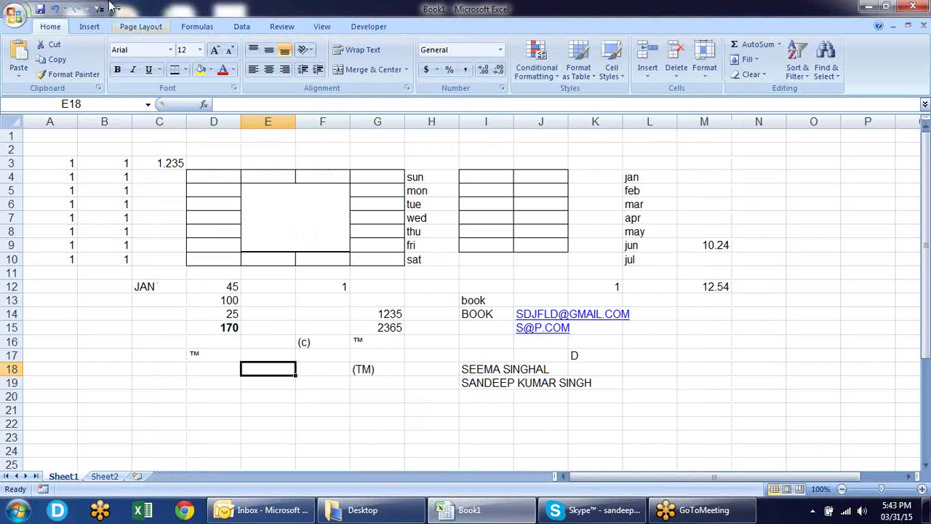
# Apply filtering to A3:B10 with the Quick Access Toolbar Filter button.
pyautogui.click(71, 164)
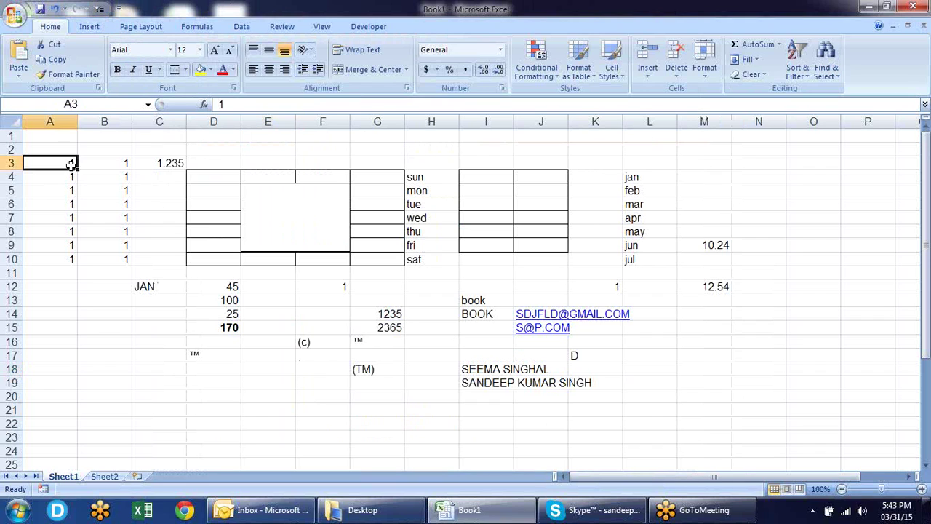
pyautogui.moveTo(71, 164); pyautogui.dragTo(122, 256)
pyautogui.click(99, 8)
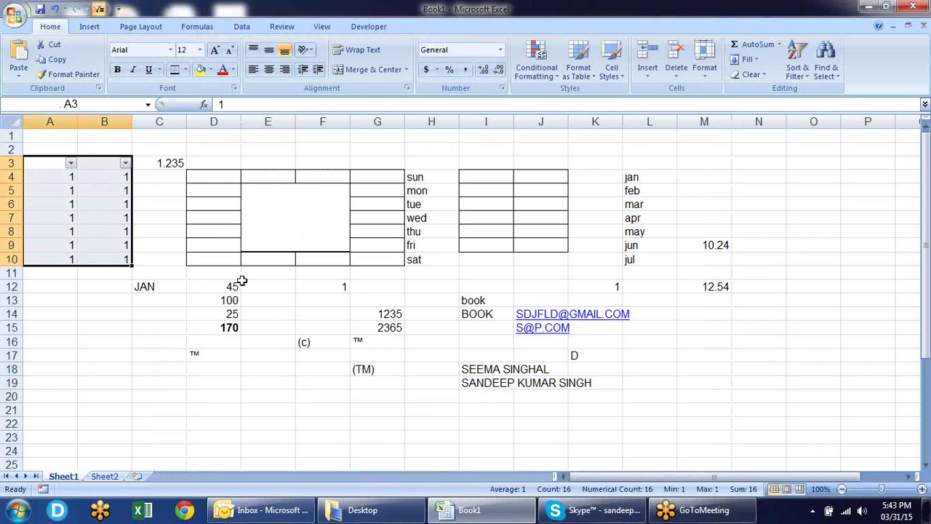
pyautogui.click(171, 341)
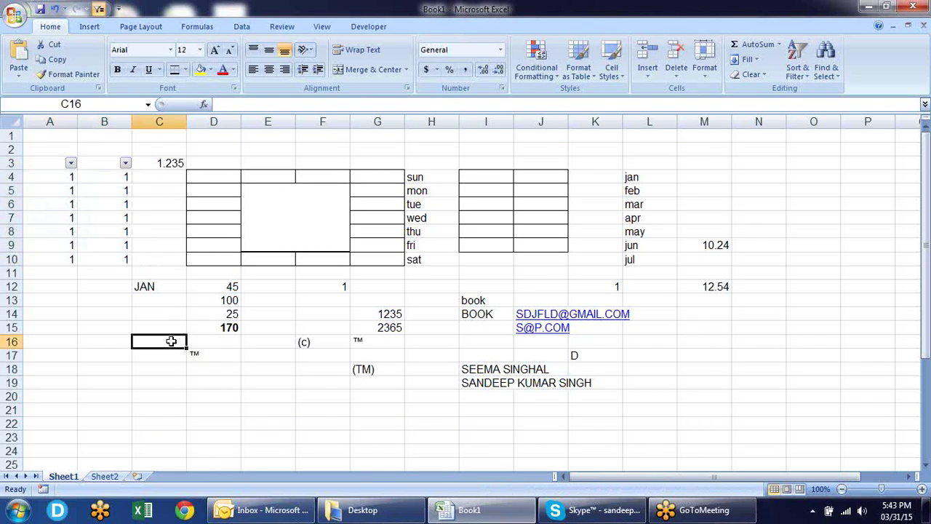
# Reselect A3:B10 and switch the filter off again.
pyautogui.moveTo(73, 162); pyautogui.dragTo(124, 256)
pyautogui.click(99, 11)
pyautogui.click(190, 314)
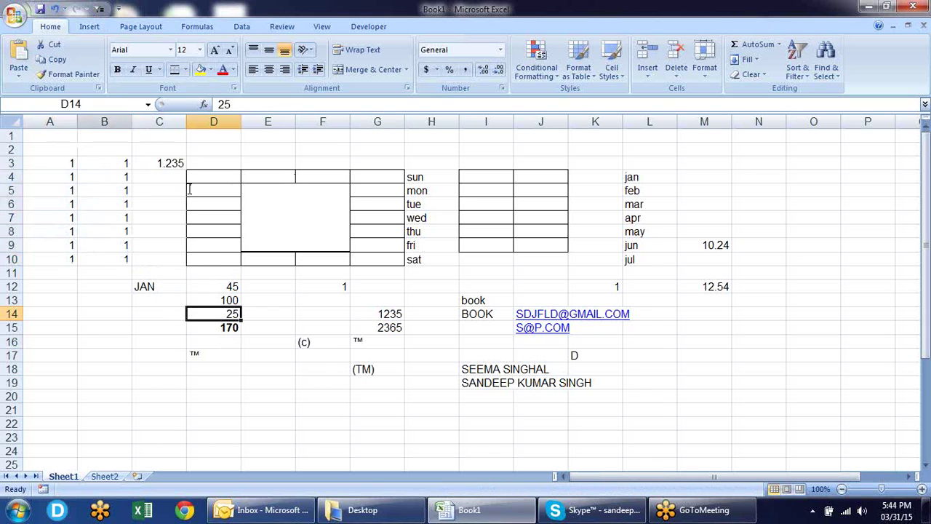
pyautogui.click(15, 14)
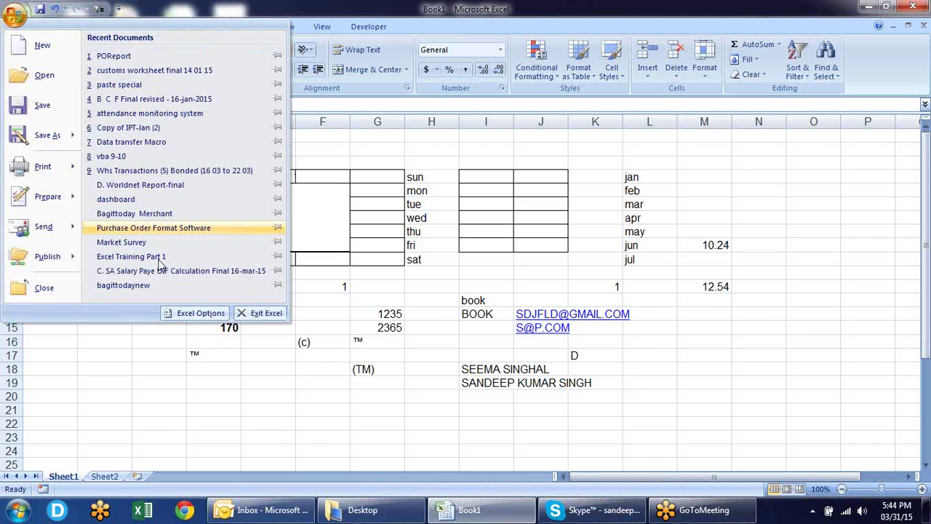
# Show the Customize page listing Save, Undo, Redo and Filter on the Quick Access Toolbar.
pyautogui.click(212, 314)
pyautogui.click(233, 129)
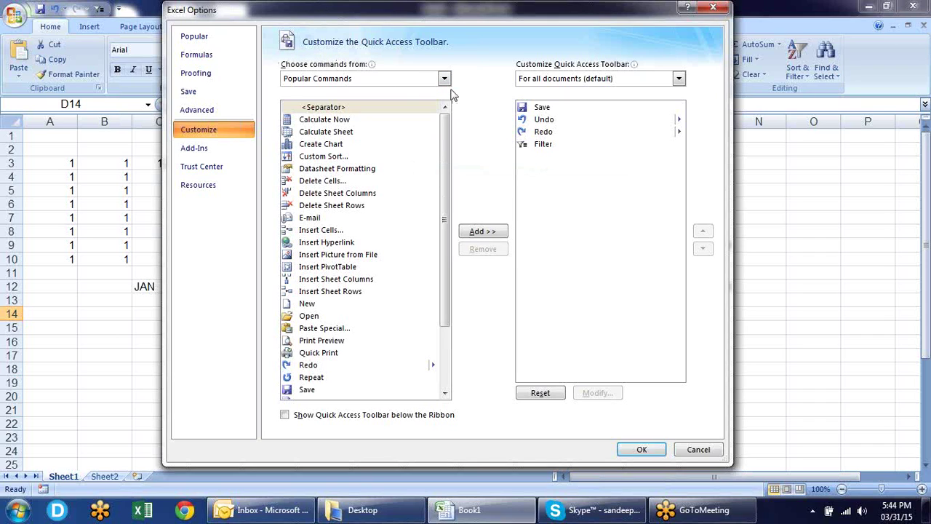
pyautogui.moveTo(457, 15); pyautogui.dragTo(425, 47)
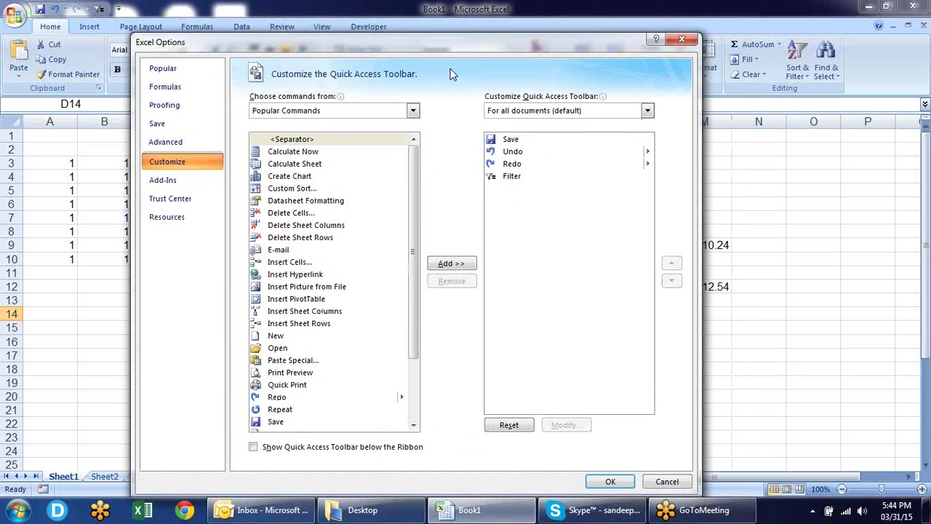
# Create a Chart1 chart sheet with F11, delete it, then bring up Save As with file types listed.
pyautogui.click(682, 38)
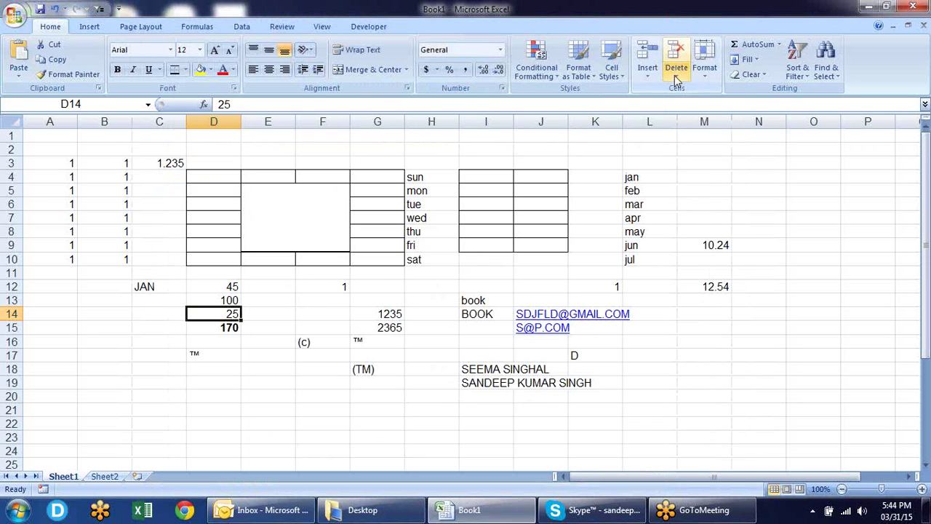
pyautogui.press('F11')
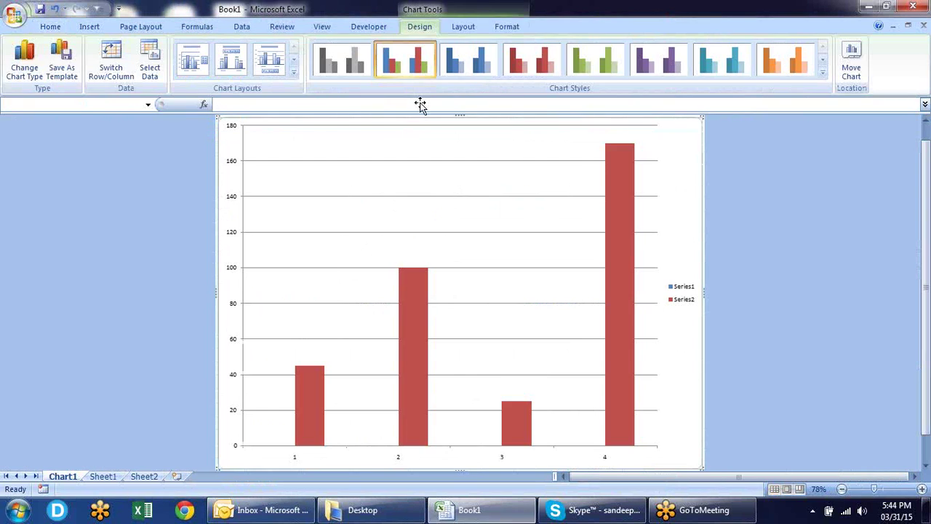
pyautogui.hotkey('alt', 'e')
pyautogui.press('l')
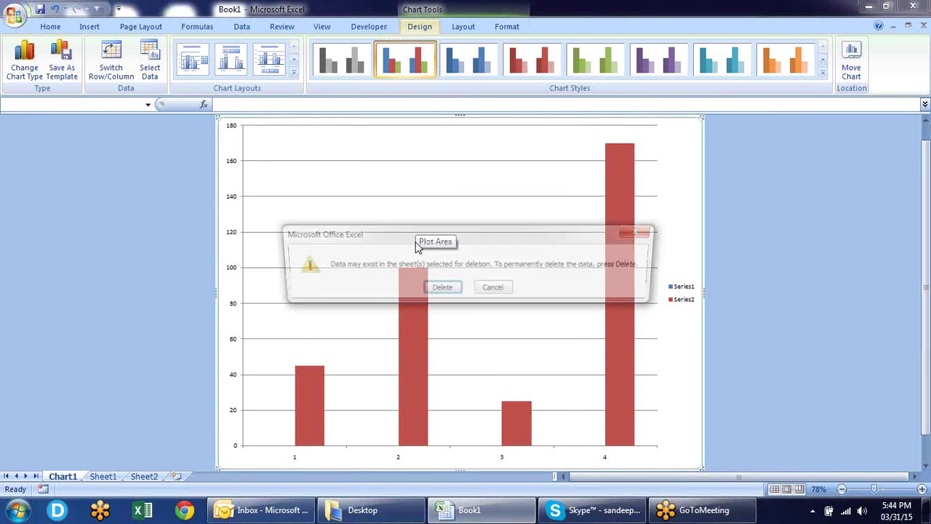
pyautogui.press('Return')
pyautogui.press('F12')
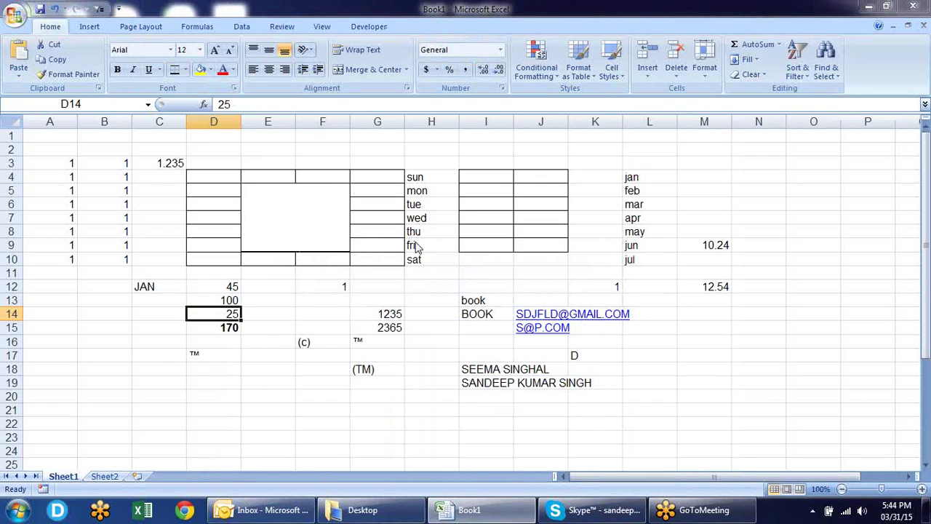
pyautogui.click(334, 355)
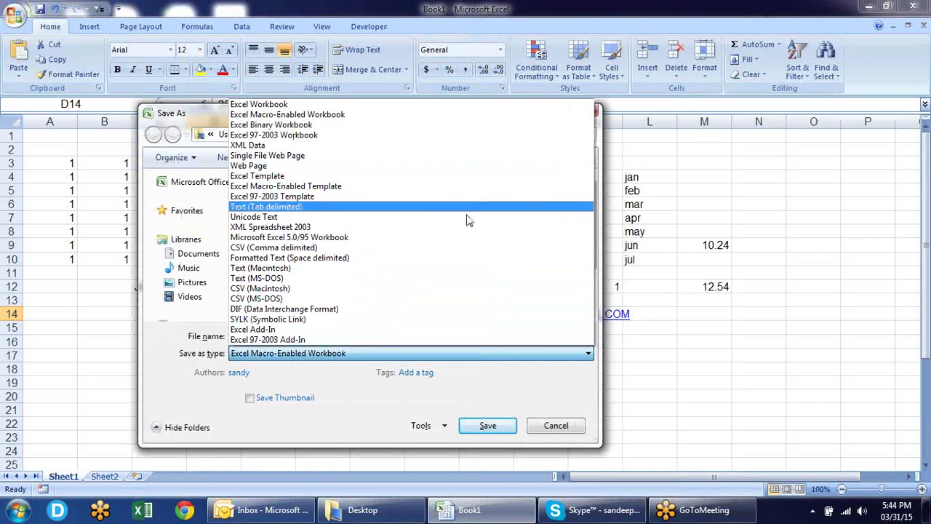
# Set the save type to Excel Add-In, showing the AddIns folder, then cancel without saving.
pyautogui.click(393, 330)
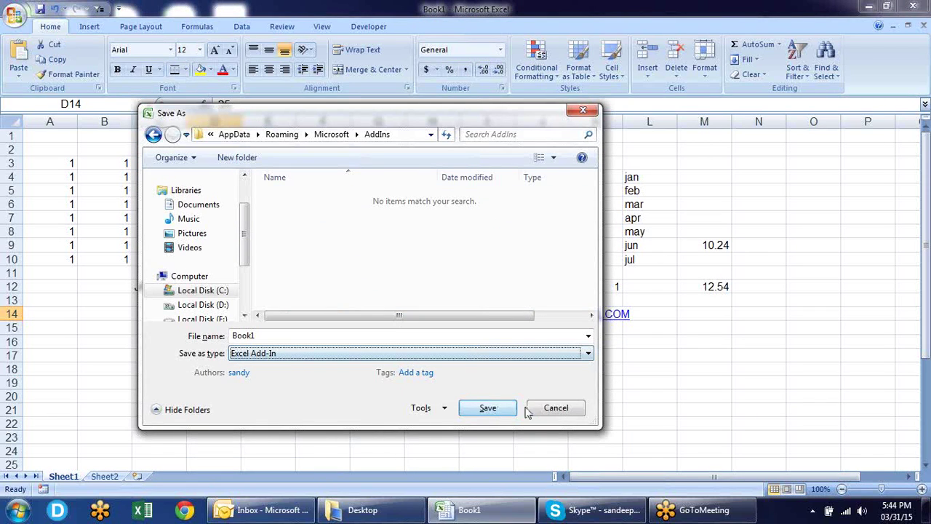
pyautogui.click(555, 408)
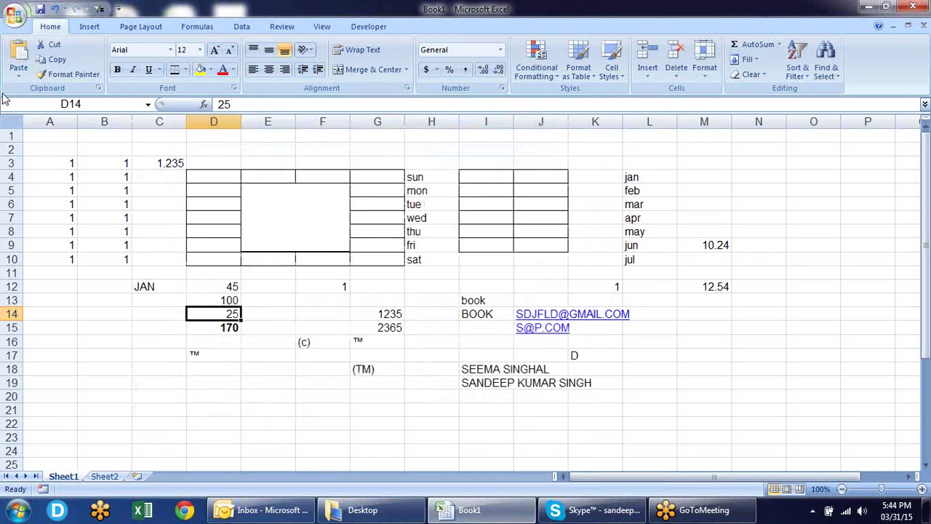
# Open the Excel Add-ins manager from the Add-Ins page of Excel Options.
pyautogui.click(15, 16)
pyautogui.click(196, 313)
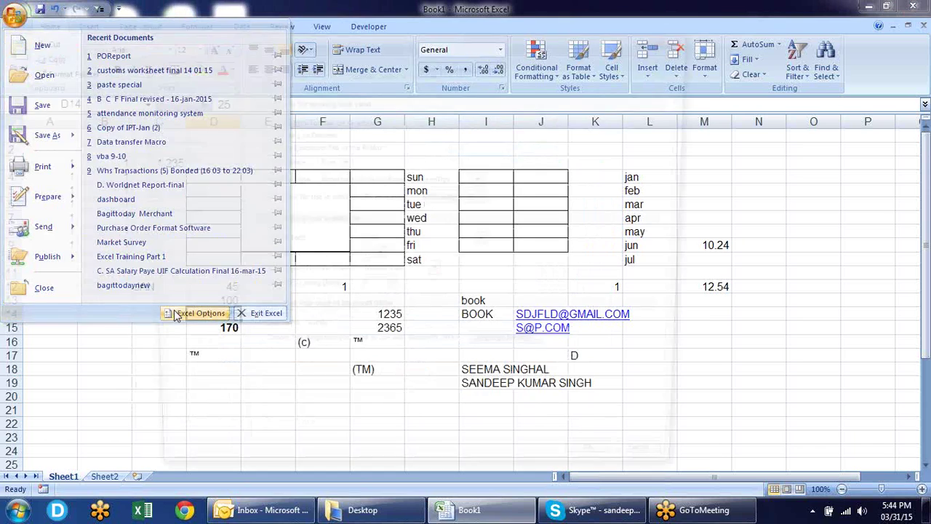
pyautogui.click(187, 178)
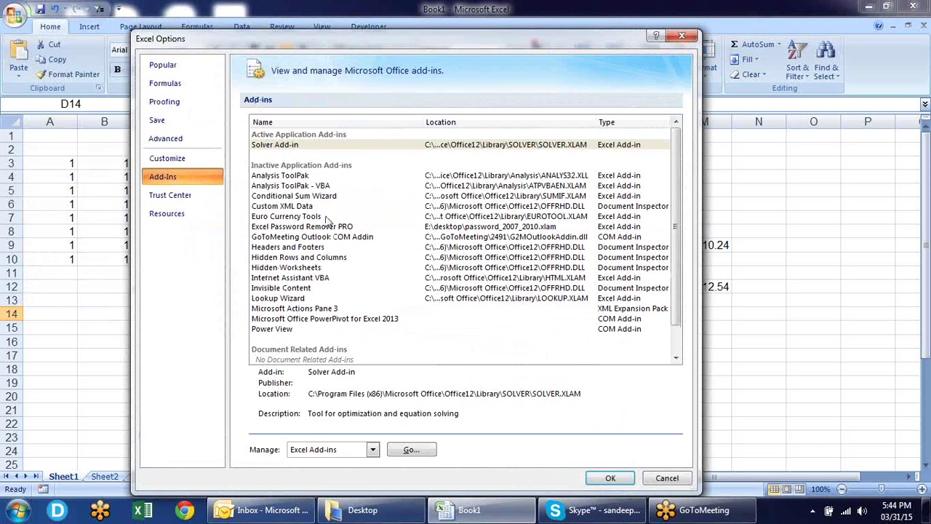
pyautogui.click(411, 449)
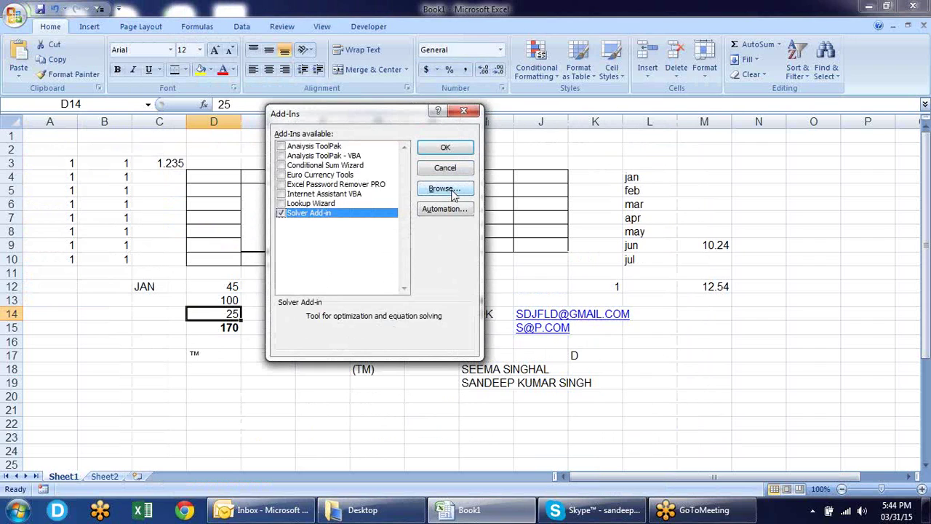
# Read the descriptions of Excel Password Remover PRO, Internet Assistant VBA and Lookup Wizard.
pyautogui.click(371, 185)
pyautogui.click(367, 195)
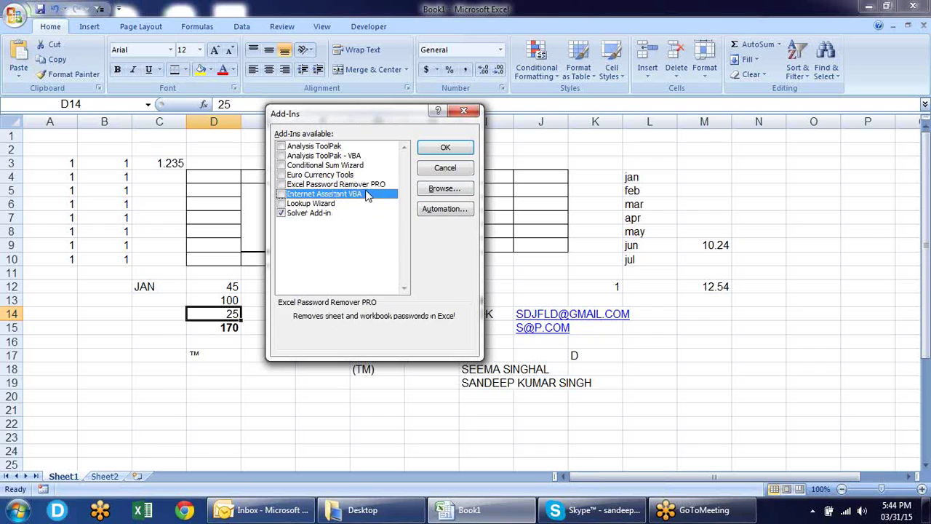
pyautogui.click(367, 185)
pyautogui.click(366, 194)
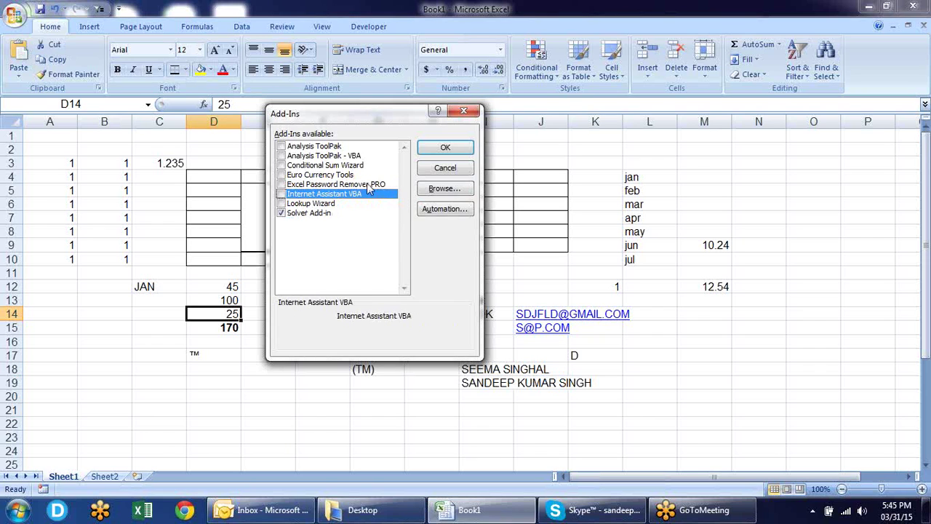
pyautogui.click(346, 204)
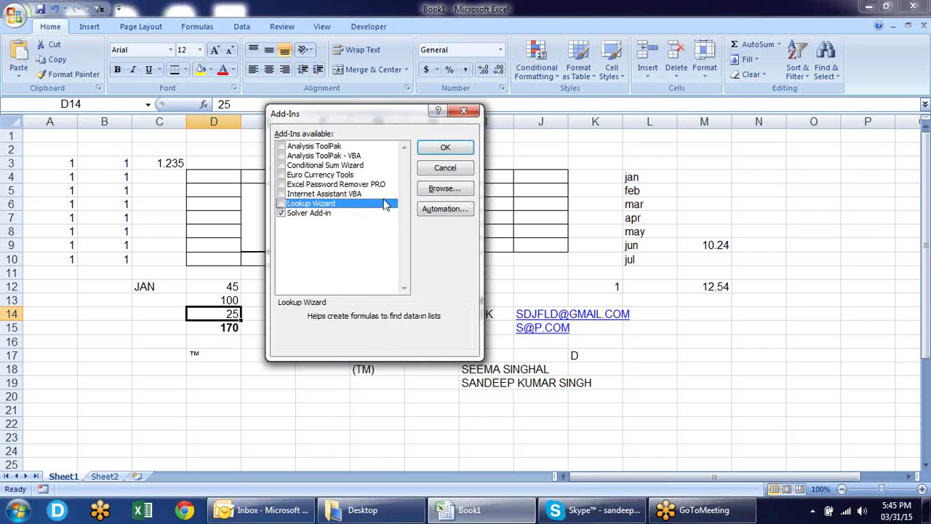
pyautogui.click(362, 195)
pyautogui.click(360, 185)
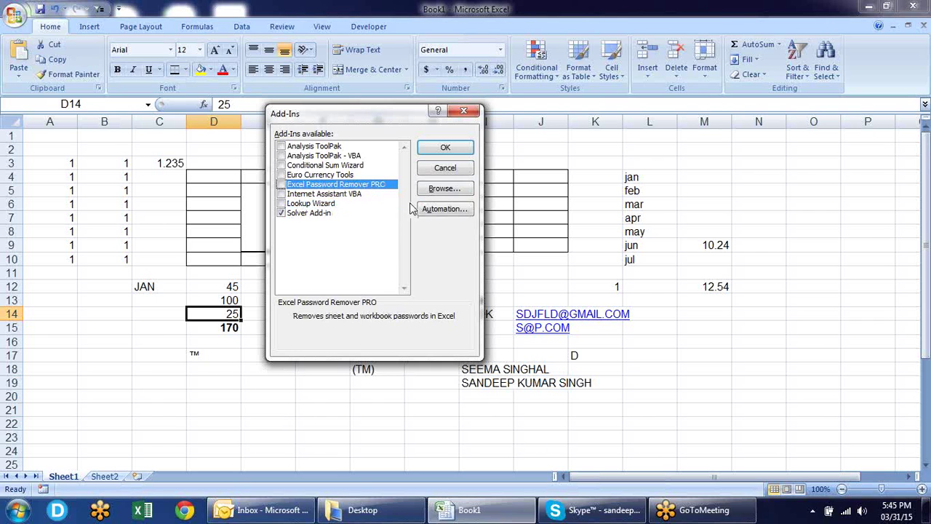
# Cancel browsing for an add-in file, close the Add-Ins dialog and reopen the Office menu.
pyautogui.click(445, 188)
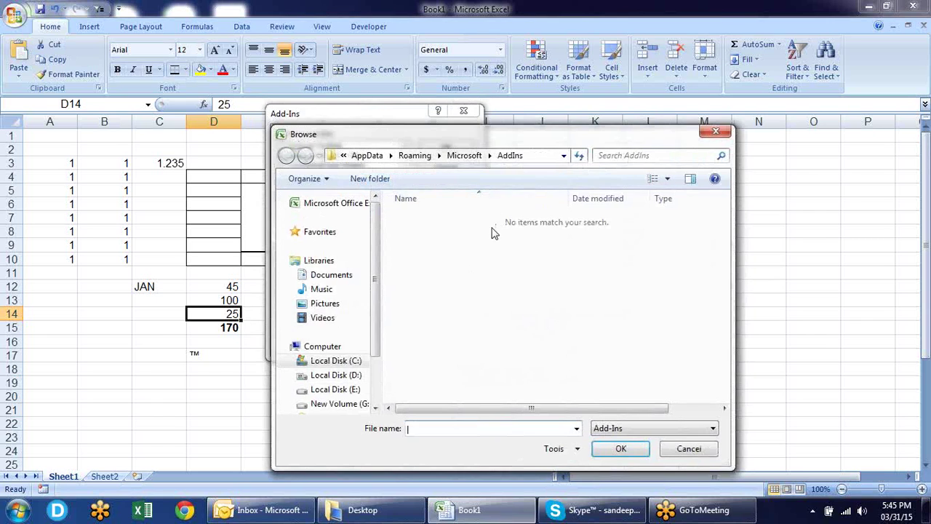
pyautogui.press('Escape')
pyautogui.click(464, 111)
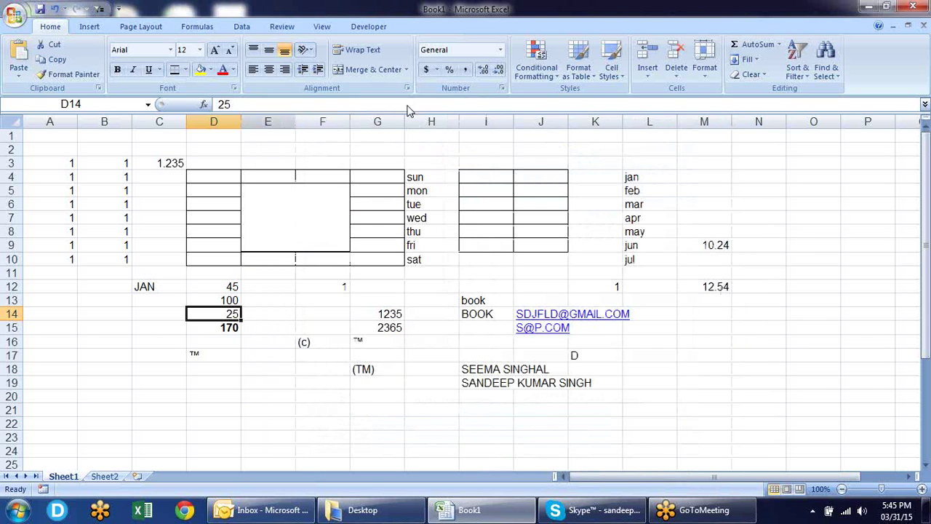
pyautogui.click(14, 14)
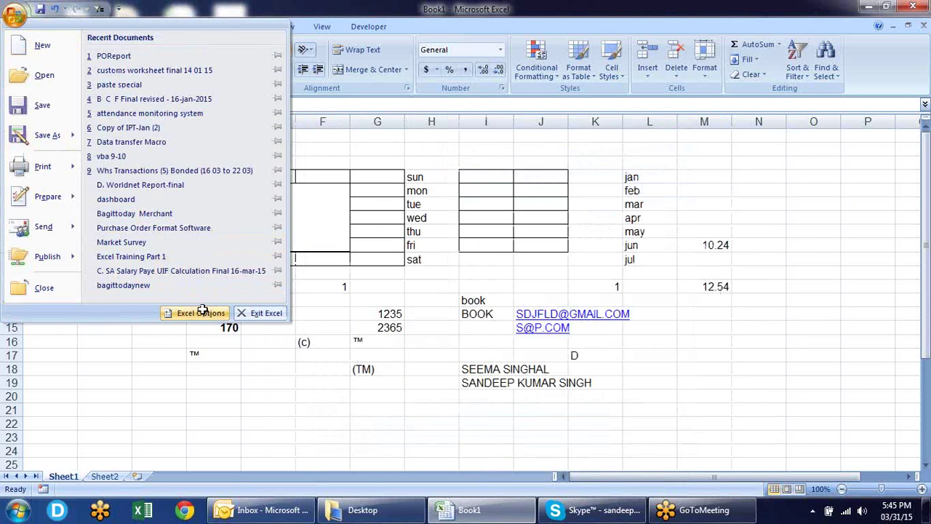
# In Customize, list the Macros category and select the solver.xlam!SOLVER.DELETE macro.
pyautogui.click(197, 312)
pyautogui.click(195, 163)
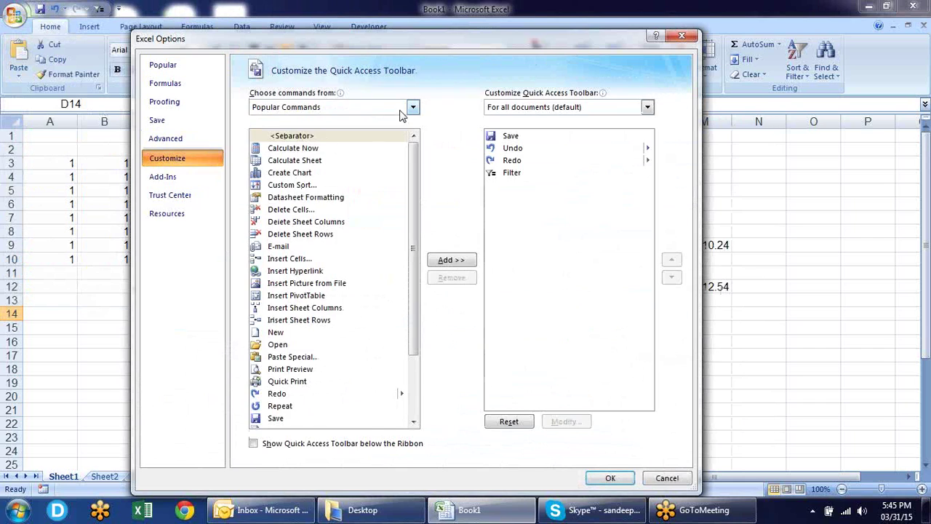
pyautogui.click(412, 108)
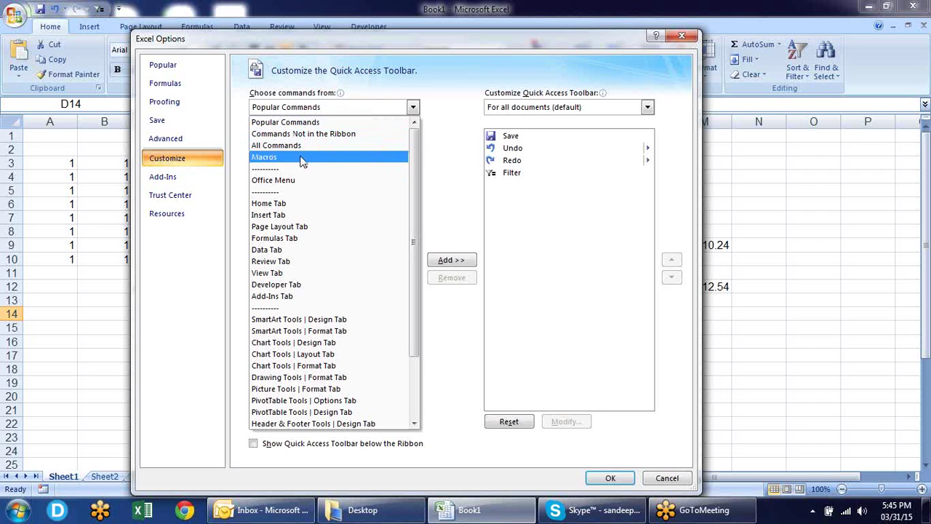
pyautogui.click(299, 157)
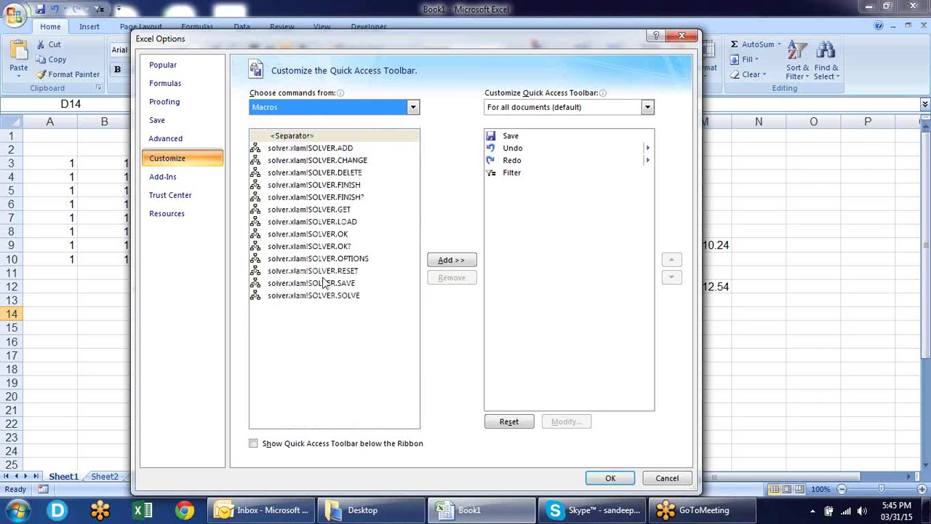
pyautogui.click(394, 172)
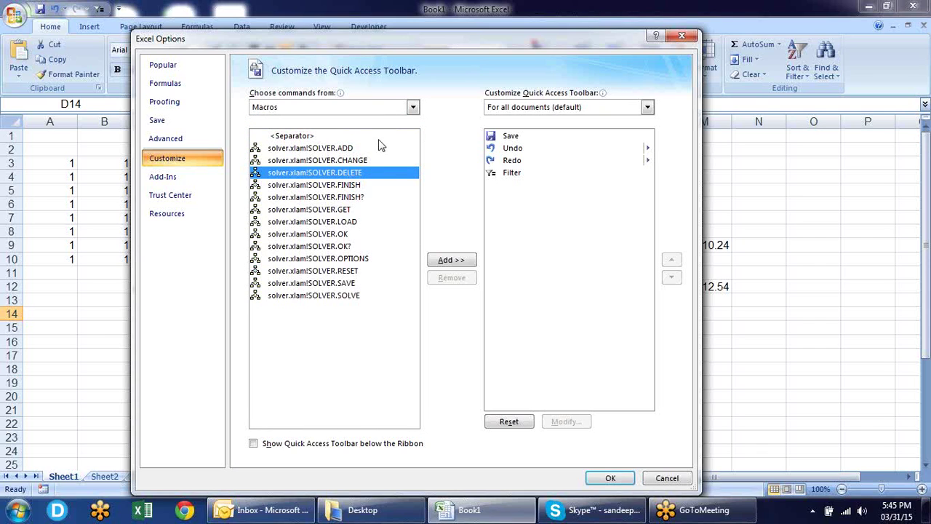
# Check the Excel Add-ins manager, with only Solver Add-in ticked, then close it and reopen the Office menu.
pyautogui.click(199, 187)
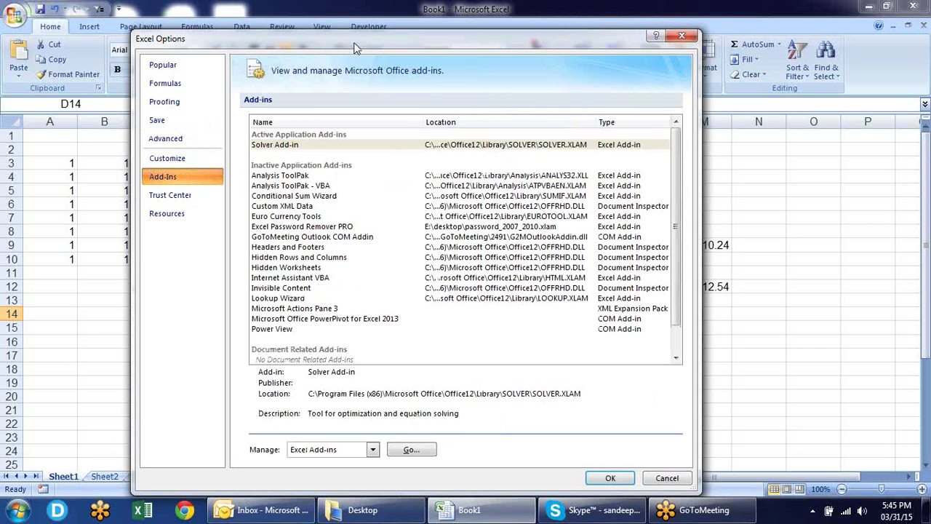
pyautogui.moveTo(355, 47); pyautogui.dragTo(332, 22)
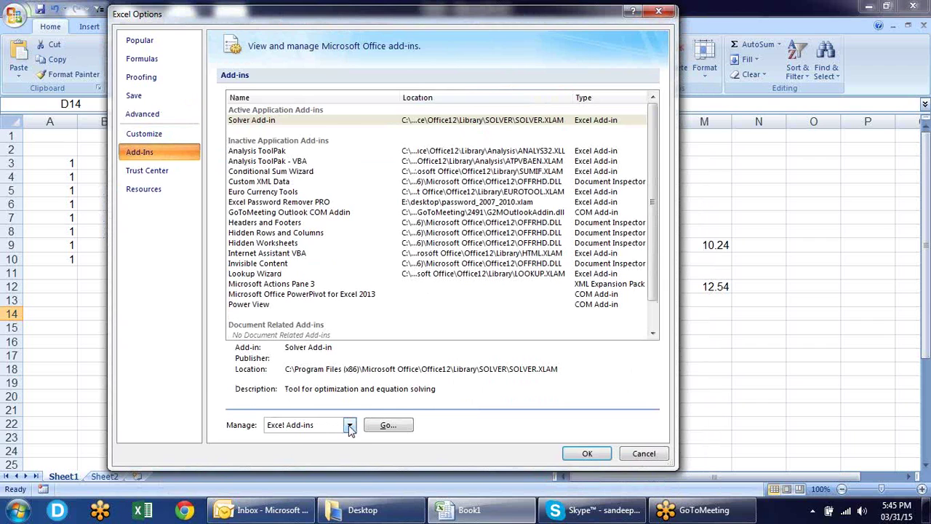
pyautogui.click(350, 427)
pyautogui.click(289, 439)
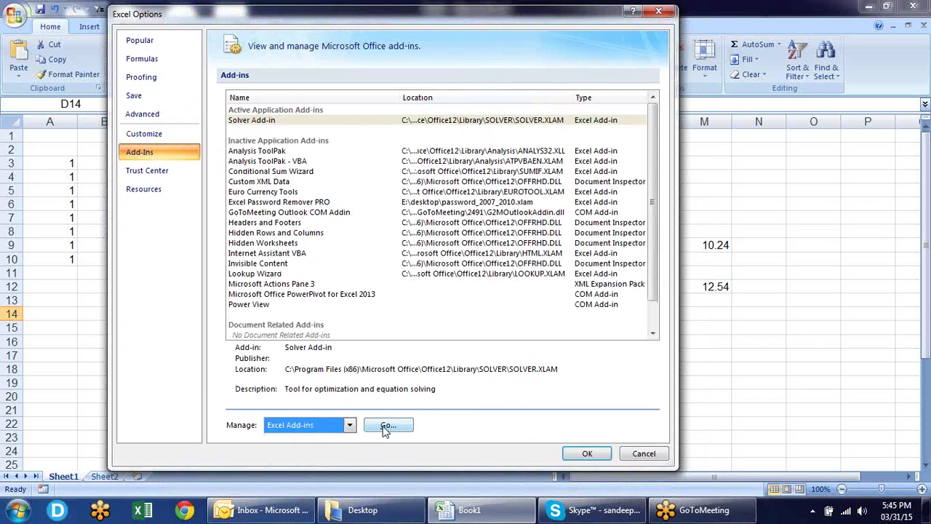
pyautogui.click(386, 426)
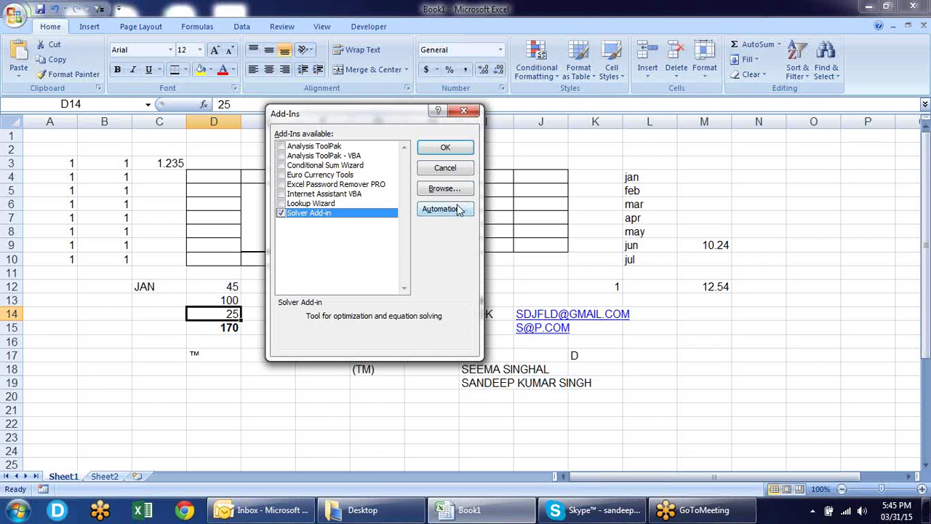
pyautogui.click(469, 110)
pyautogui.click(11, 18)
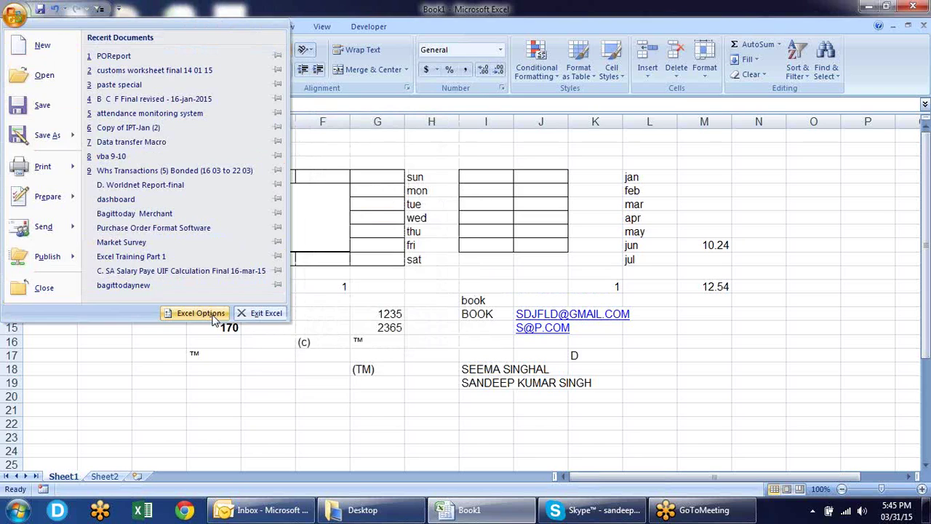
# Open Trust Center Settings from Excel Options' Trust Center page, landing on the Message Bar options.
pyautogui.click(202, 312)
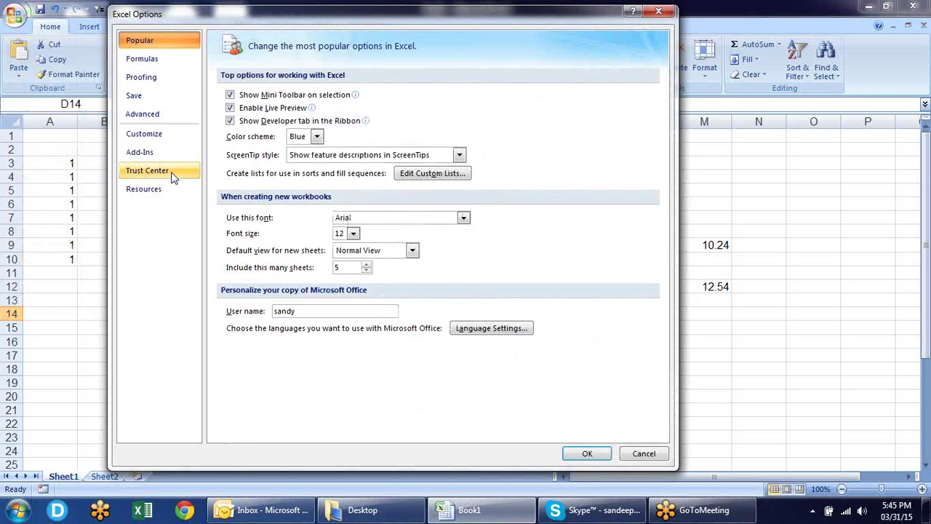
pyautogui.click(172, 175)
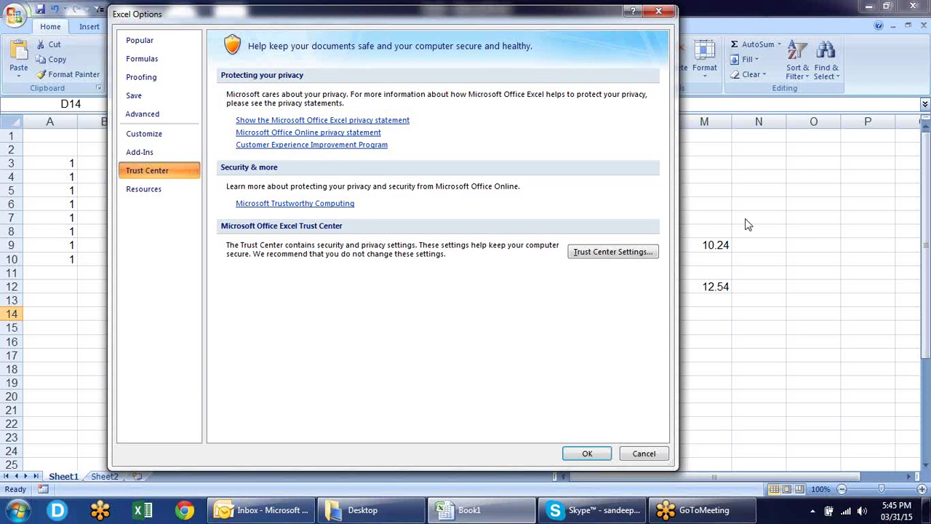
pyautogui.click(630, 251)
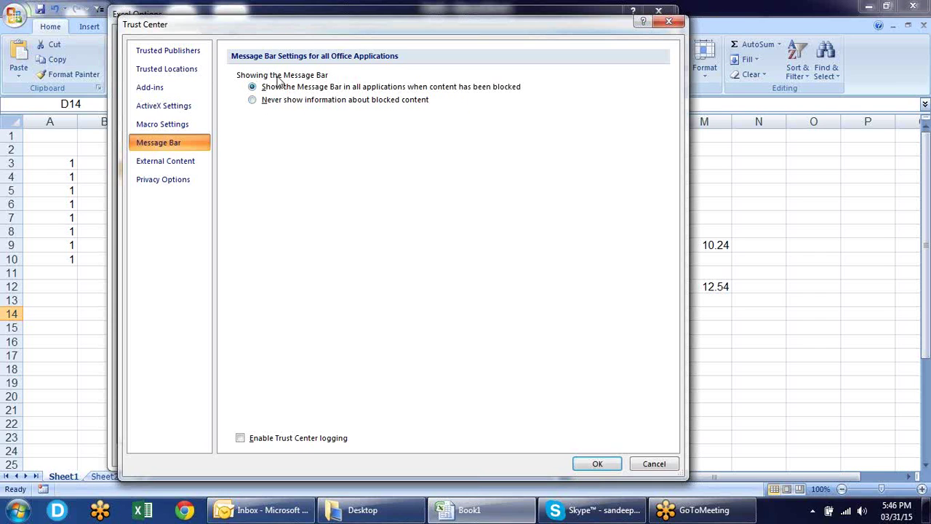
# Review the Add-ins, ActiveX, Macro, Message Bar, External Content and Privacy Options security pages.
pyautogui.click(184, 90)
pyautogui.click(187, 109)
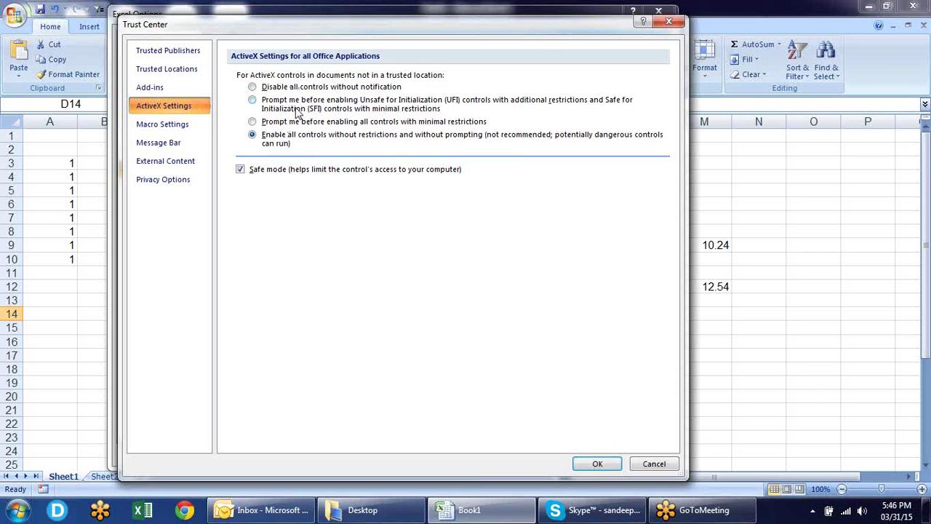
pyautogui.click(198, 124)
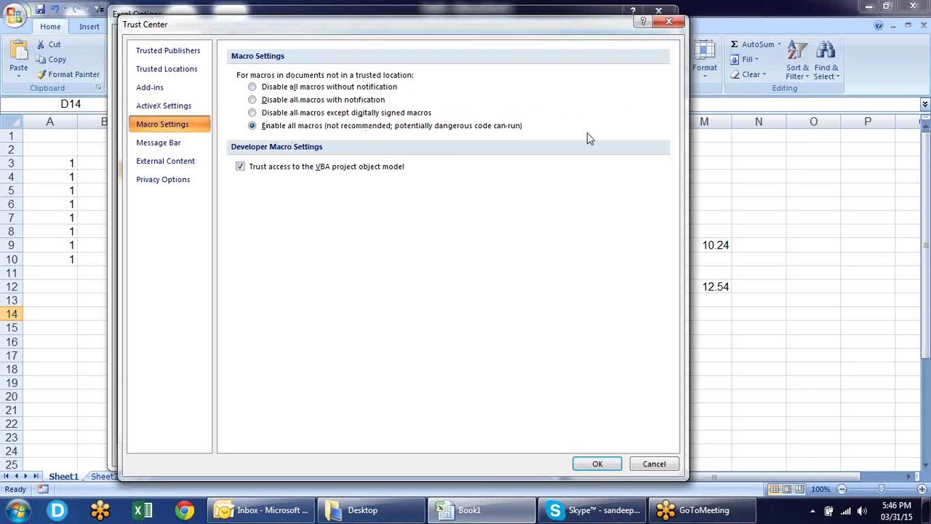
pyautogui.click(205, 148)
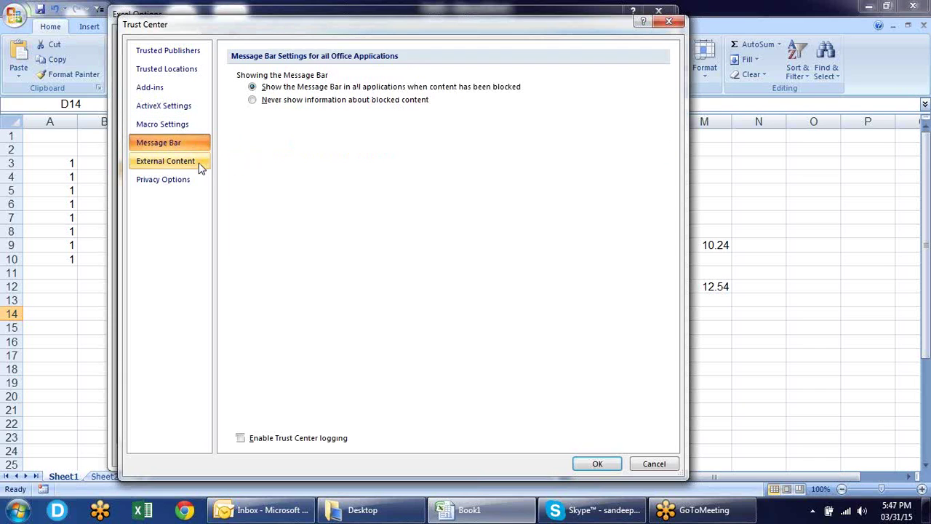
pyautogui.click(201, 164)
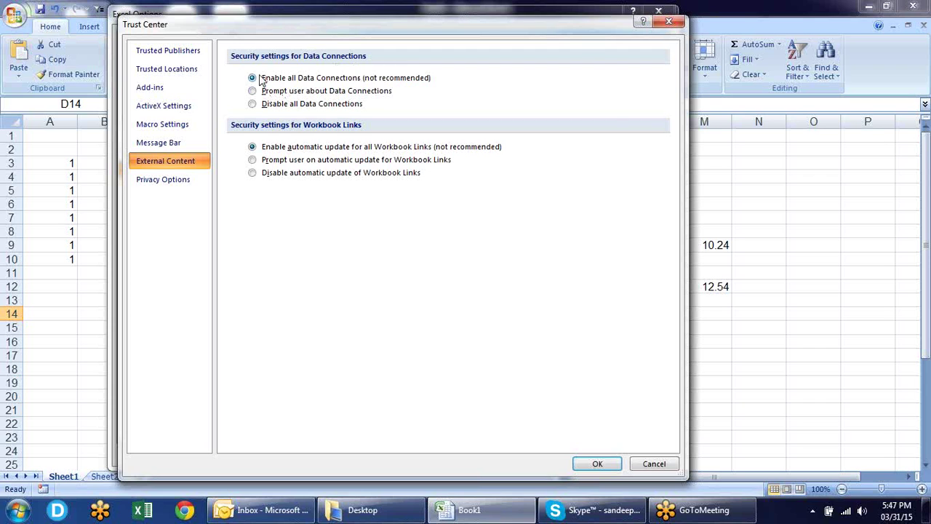
pyautogui.click(190, 178)
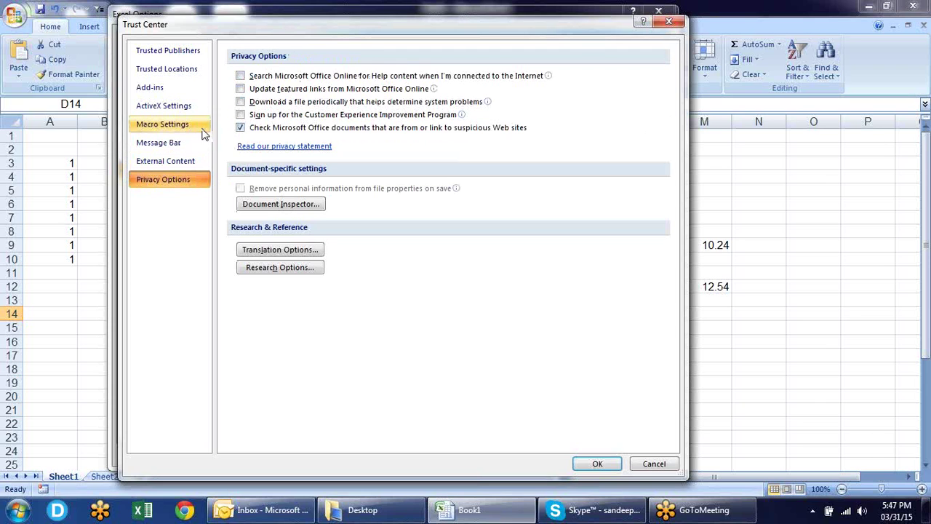
# Close the Trust Center, view the Resources page, and close Excel Options.
pyautogui.click(597, 463)
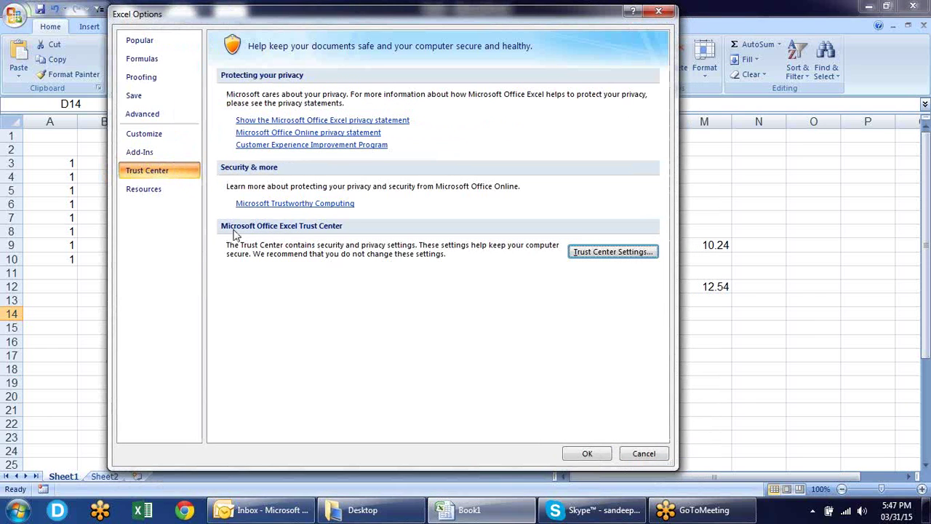
pyautogui.click(175, 193)
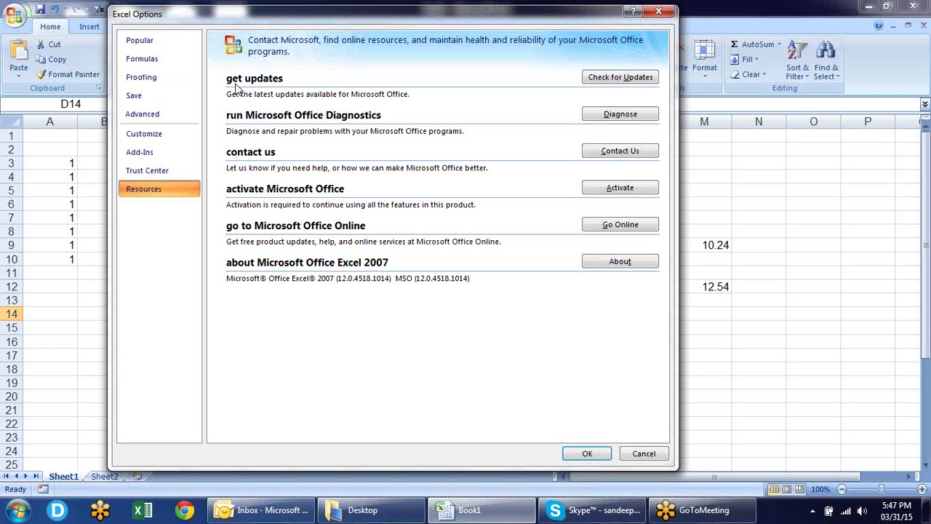
pyautogui.click(586, 453)
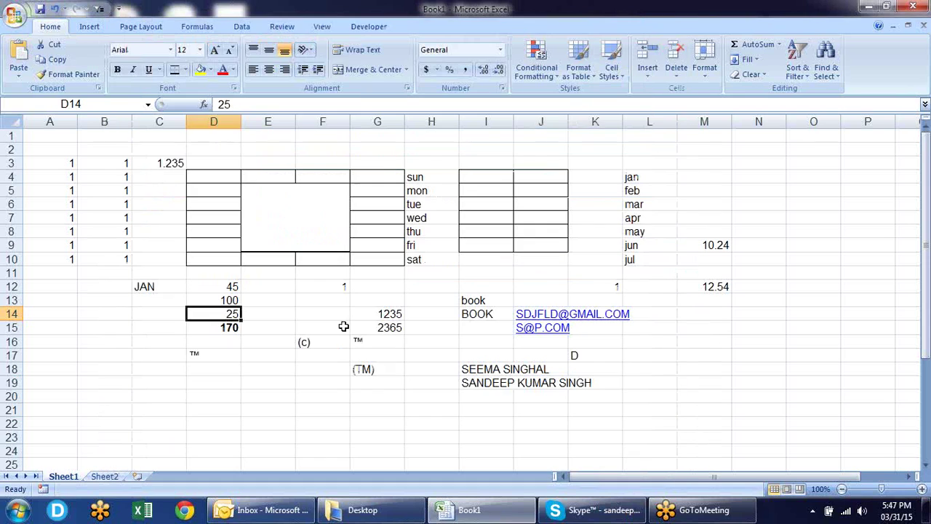
pyautogui.click(363, 370)
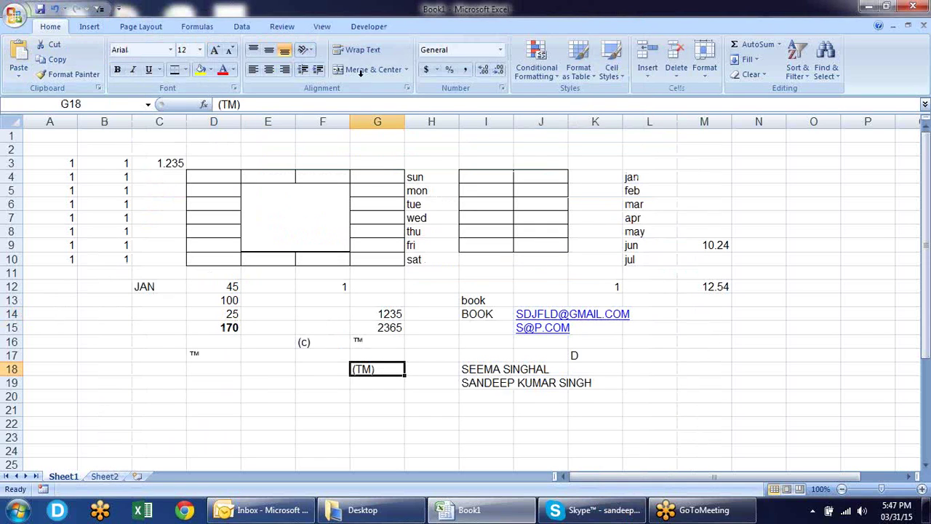
pyautogui.click(502, 88)
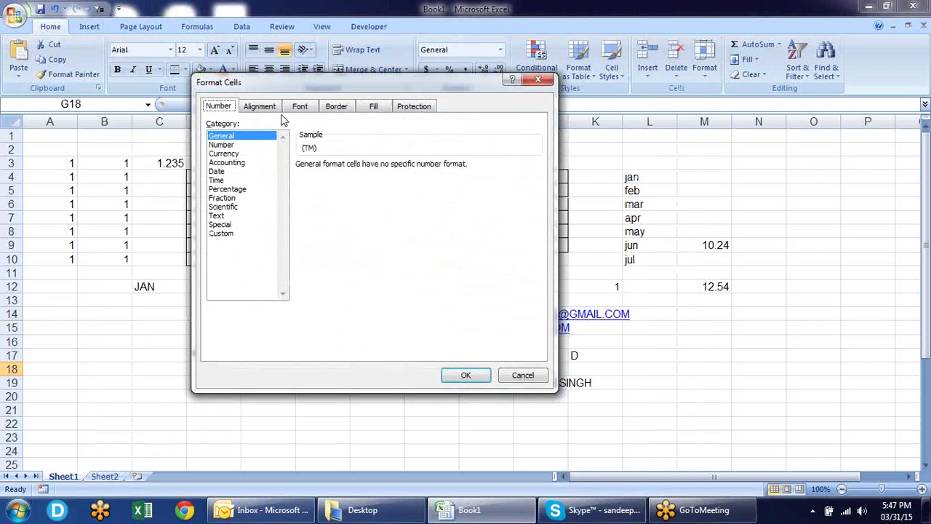
pyautogui.click(231, 145)
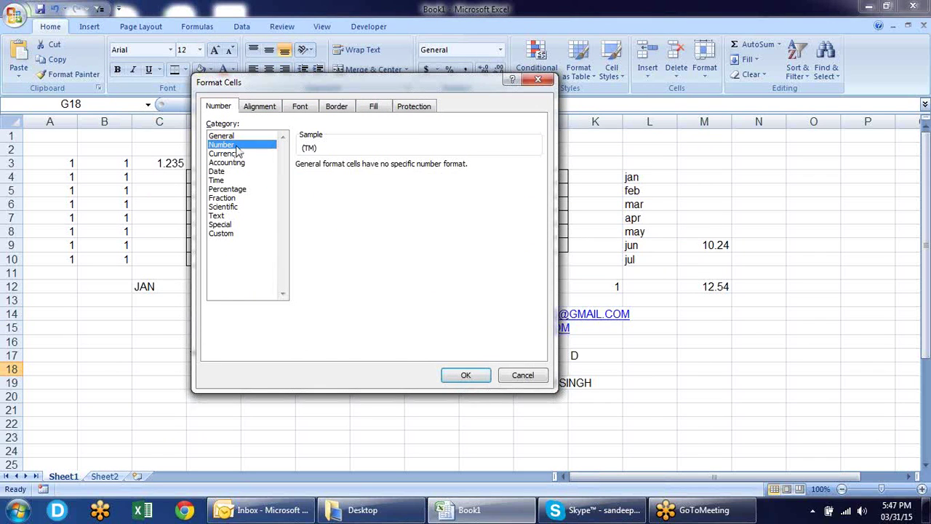
pyautogui.click(246, 162)
pyautogui.click(250, 180)
pyautogui.click(255, 199)
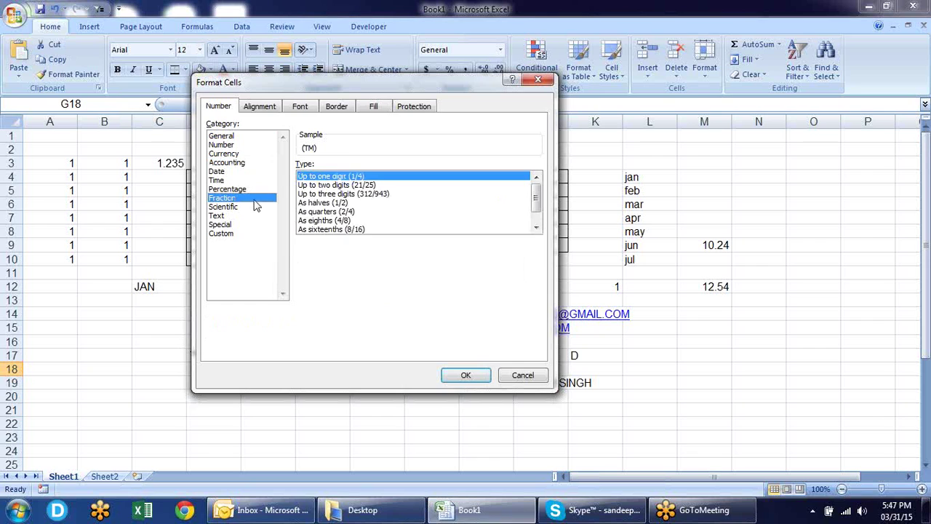
pyautogui.click(246, 235)
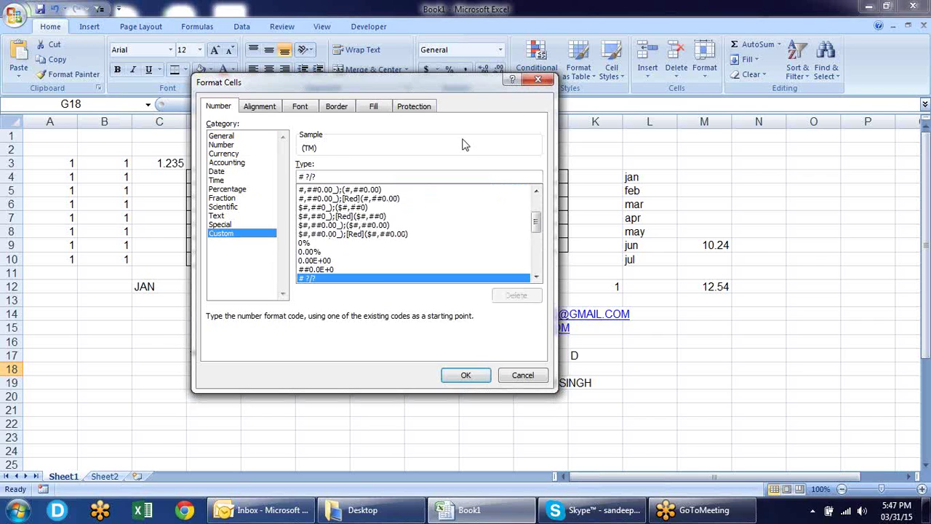
pyautogui.click(536, 80)
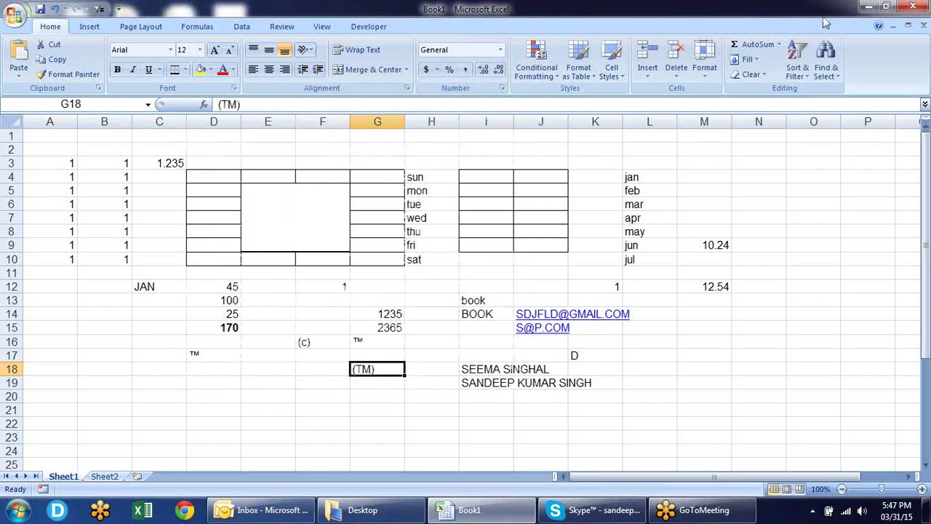